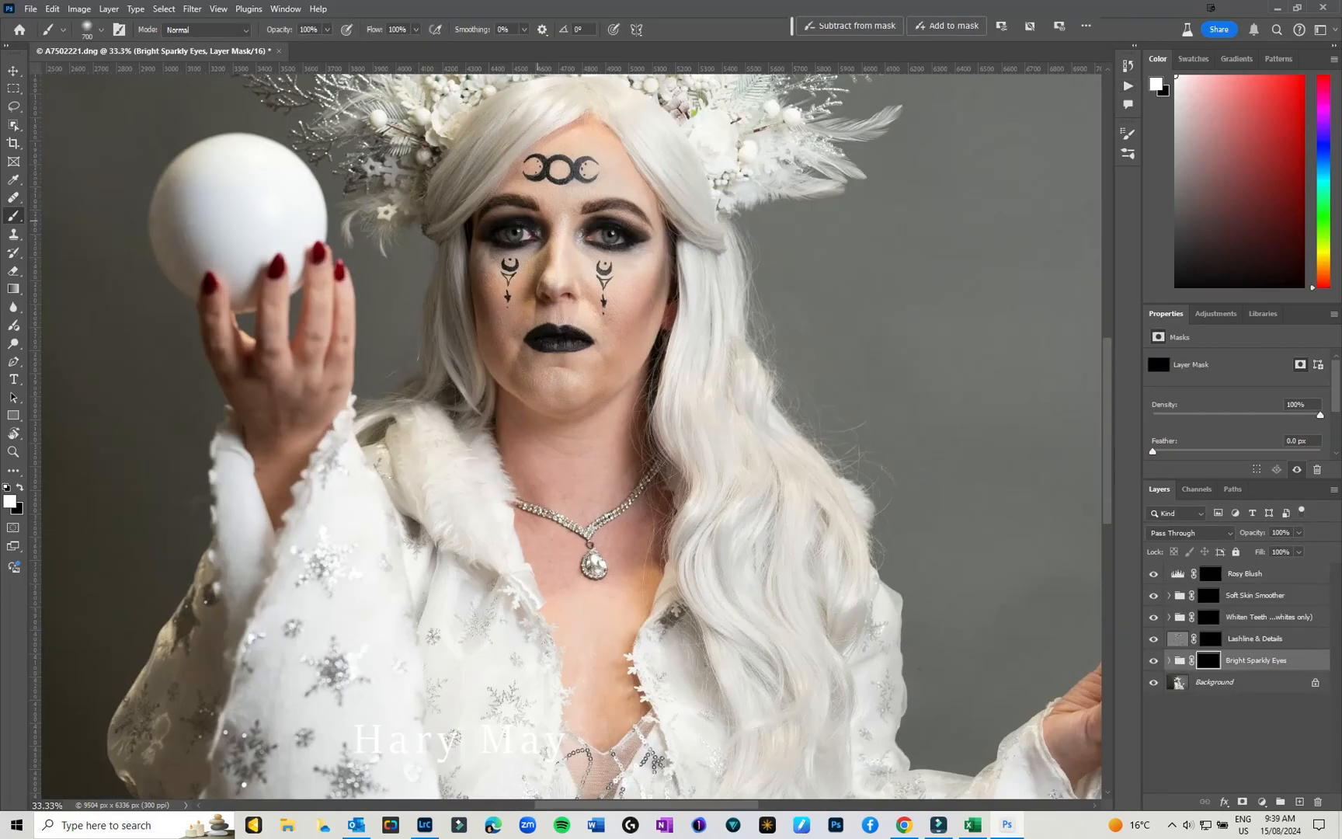
Add a Hue/Saturation adjustment layer above the Soft Skin Smoother group, with saturation -100 and lightness -52
{"action": "left_click", "coordinate": [1255, 639]}
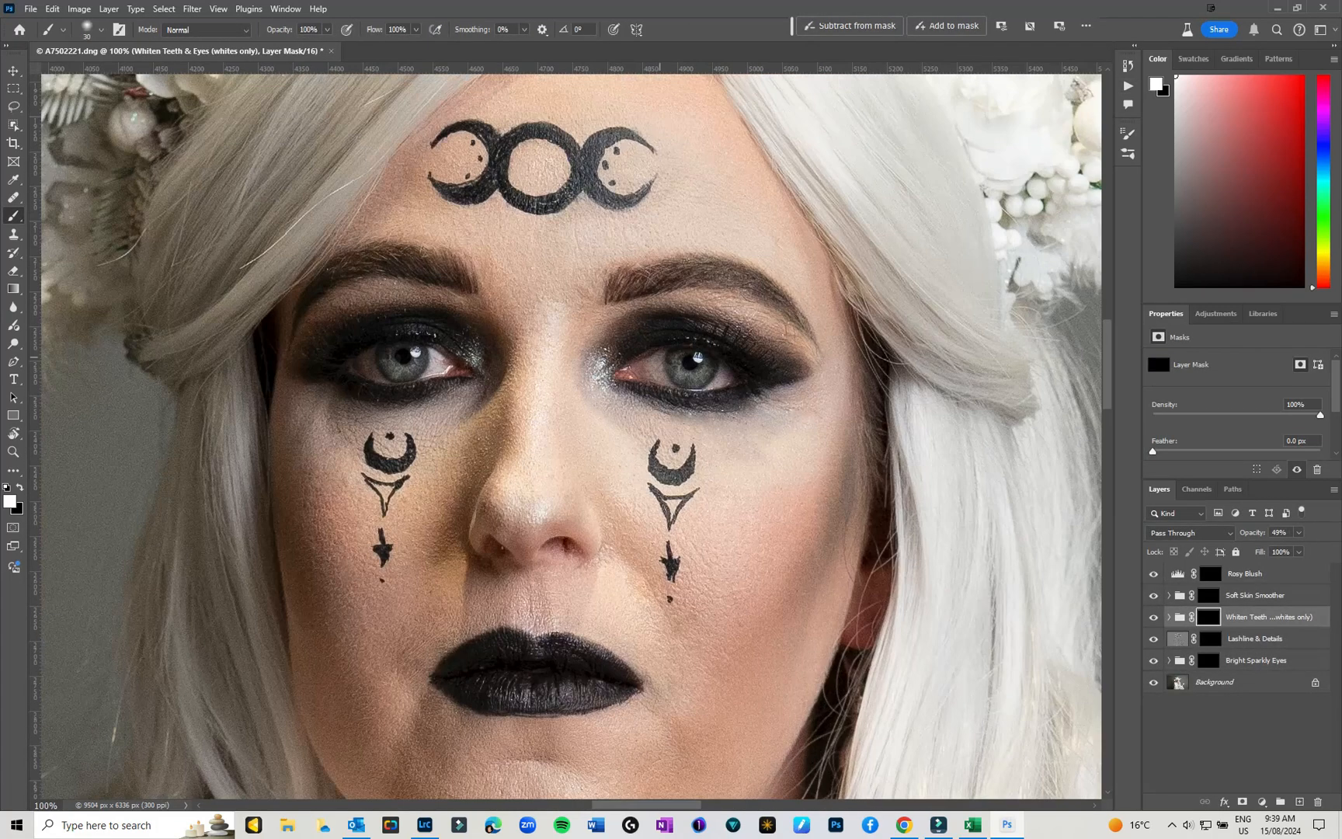
{"action": "key", "text": "alt+comma"}
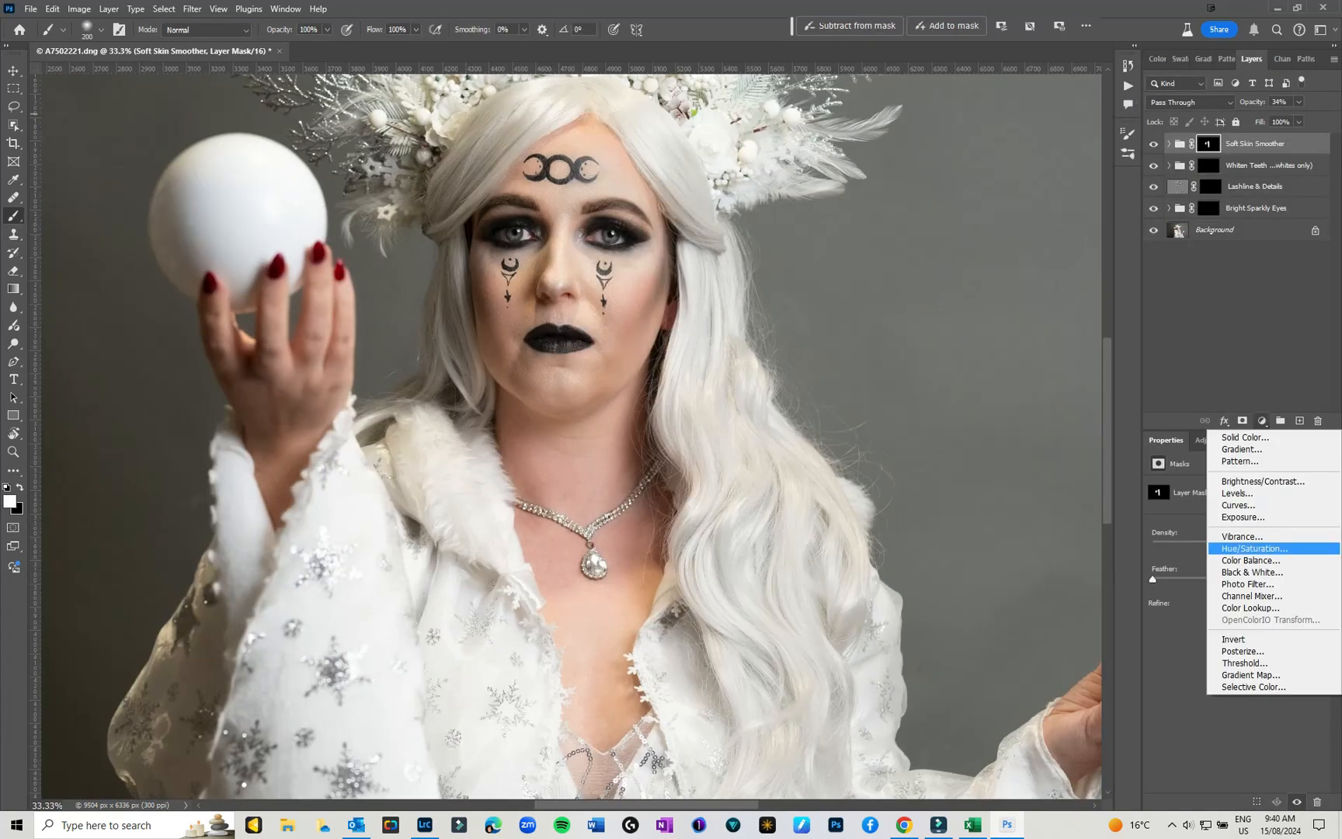
{"action": "left_click", "coordinate": [1243, 548]}
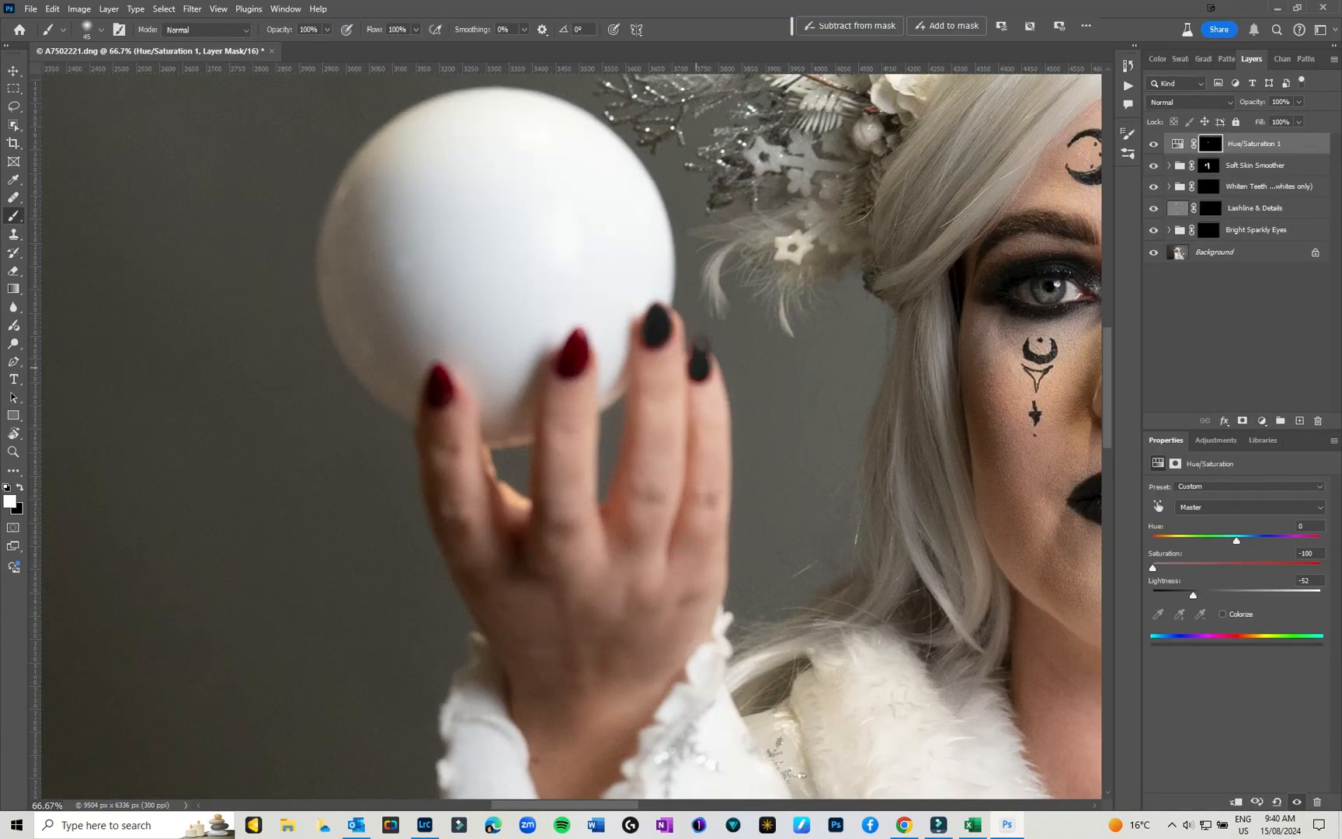
Paint white on the Hue/Saturation mask over the red fingernails of both hands to turn them black
{"action": "left_click", "coordinate": [697, 347]}
{"action": "left_click", "coordinate": [575, 338]}
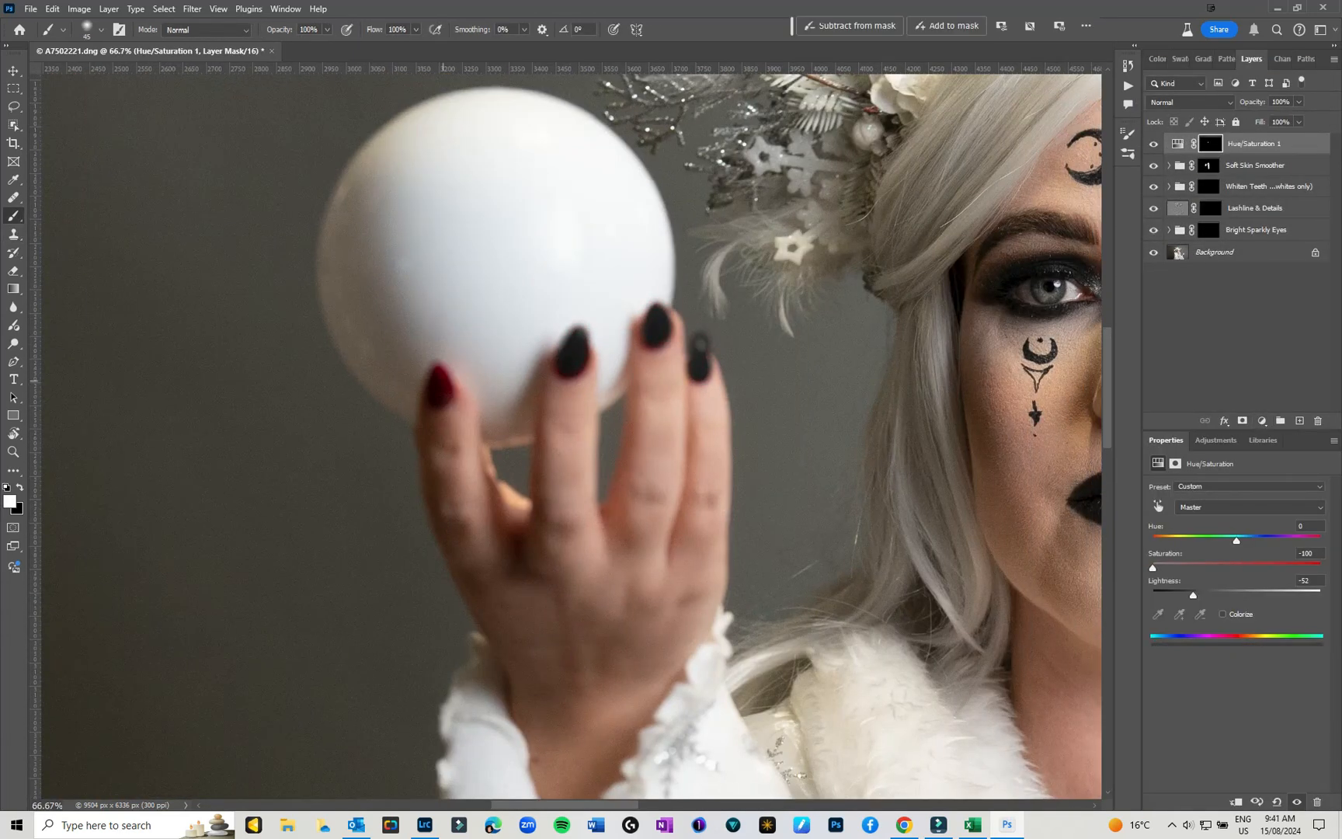
{"action": "left_click", "coordinate": [440, 376]}
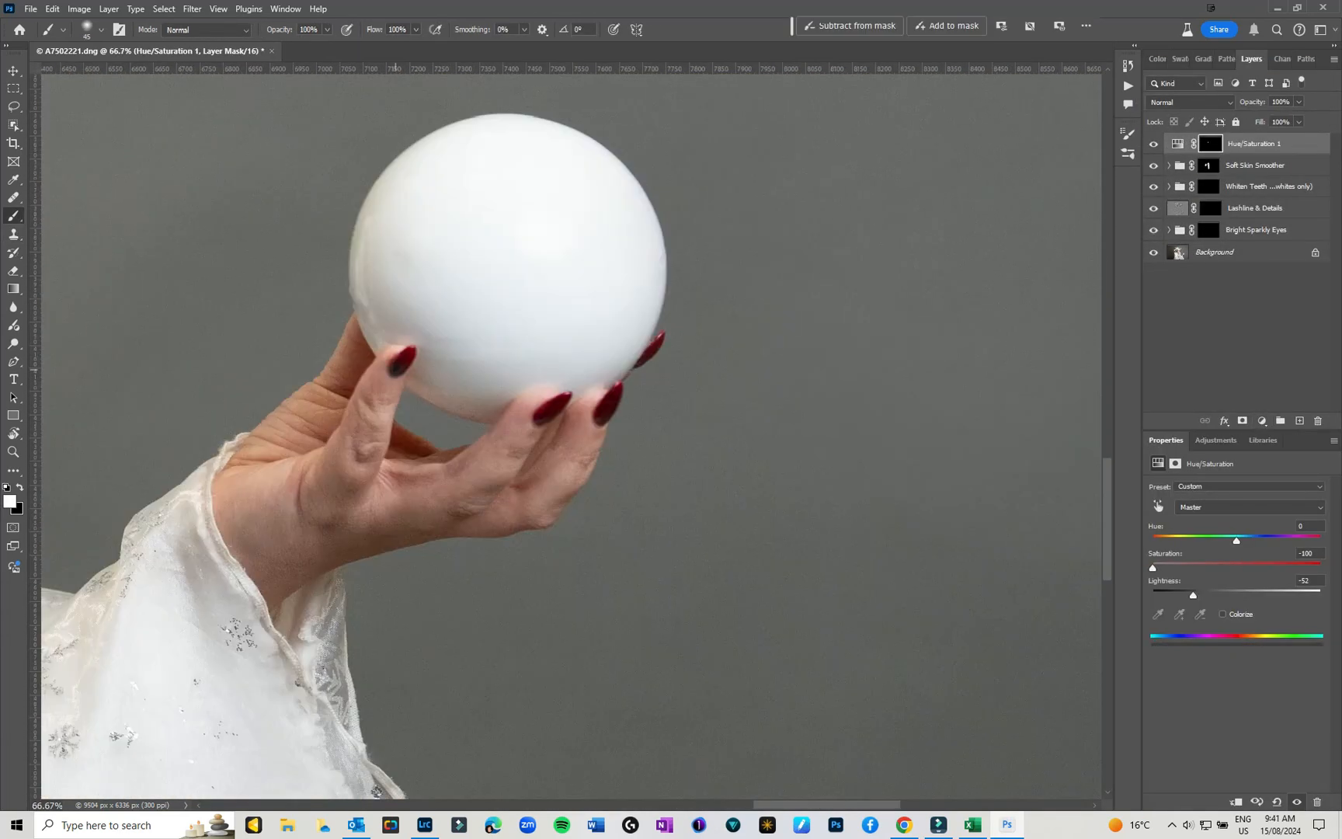
{"action": "left_click", "coordinate": [405, 361]}
{"action": "left_click", "coordinate": [555, 401]}
{"action": "left_click_drag", "start_coordinate": [603, 410], "coordinate": [620, 388]}
{"action": "left_click_drag", "start_coordinate": [642, 358], "coordinate": [660, 337]}
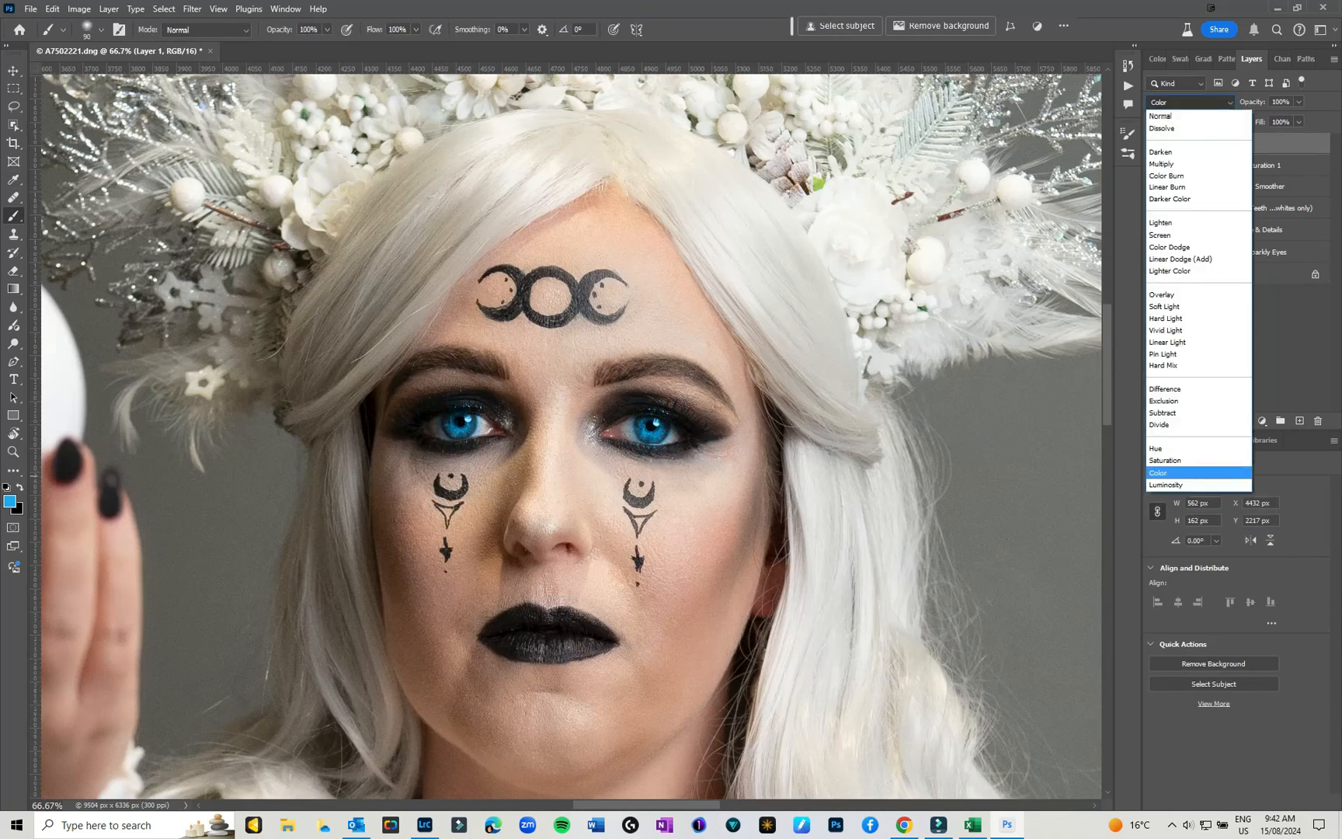
Set the blend mode of the blue iris paint layer to Color and switch to the Eraser
{"action": "left_click", "coordinate": [1183, 473]}
{"action": "key", "text": "e"}
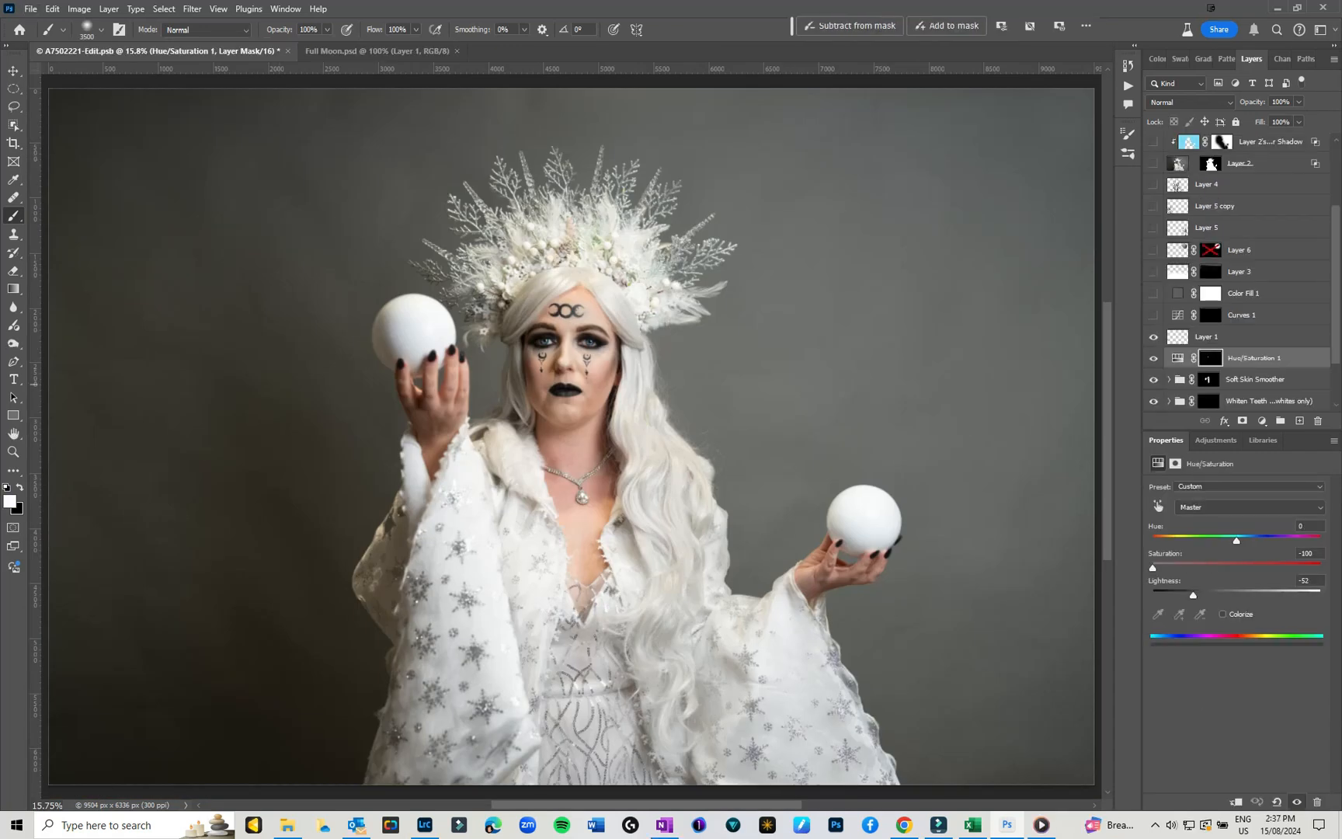
Make the Curves 1 adjustment layer visible and select its layer mask
{"action": "key", "text": "ctrl+plus"}
{"action": "key", "text": "ctrl+plus"}
{"action": "key", "text": "ctrl+plus"}
{"action": "key", "text": "ctrl+plus"}
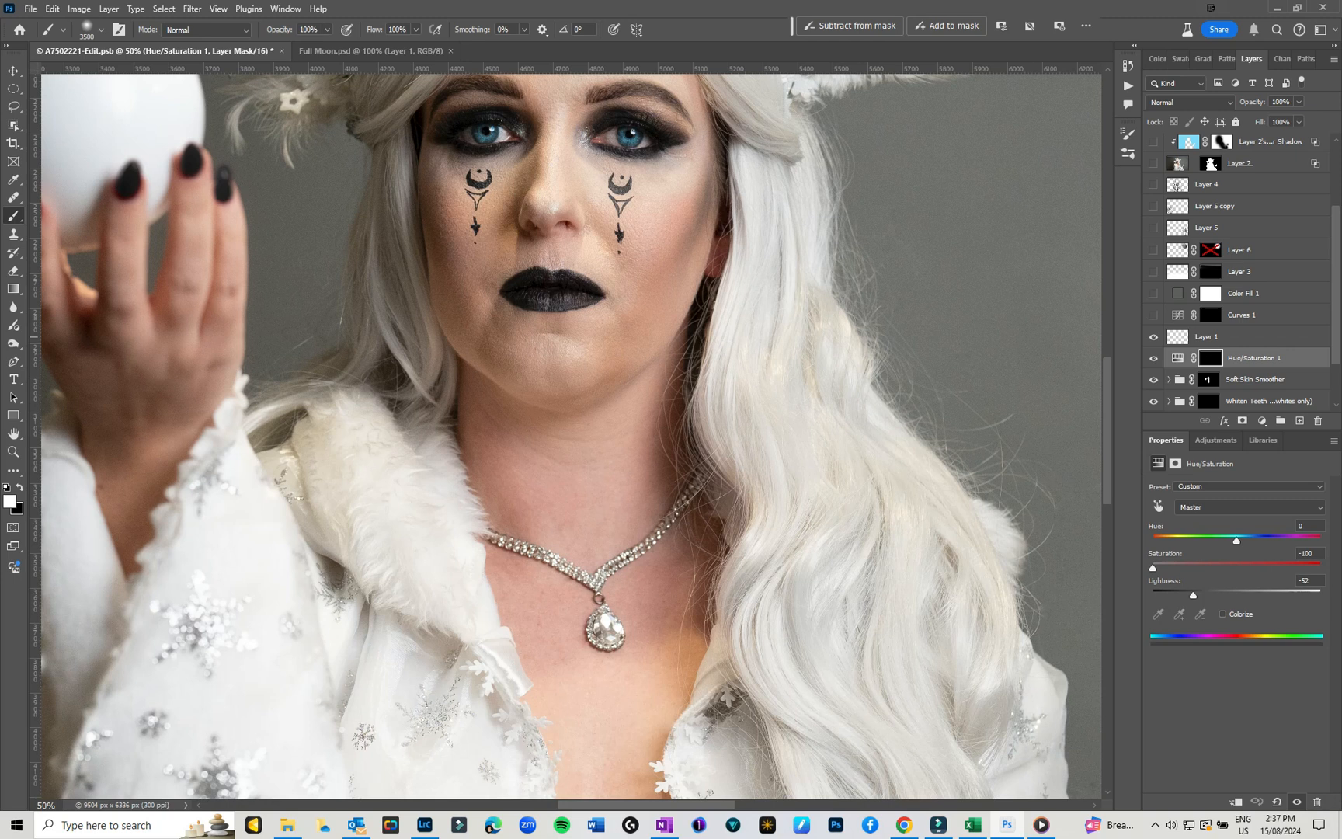
{"action": "left_click", "coordinate": [1238, 338]}
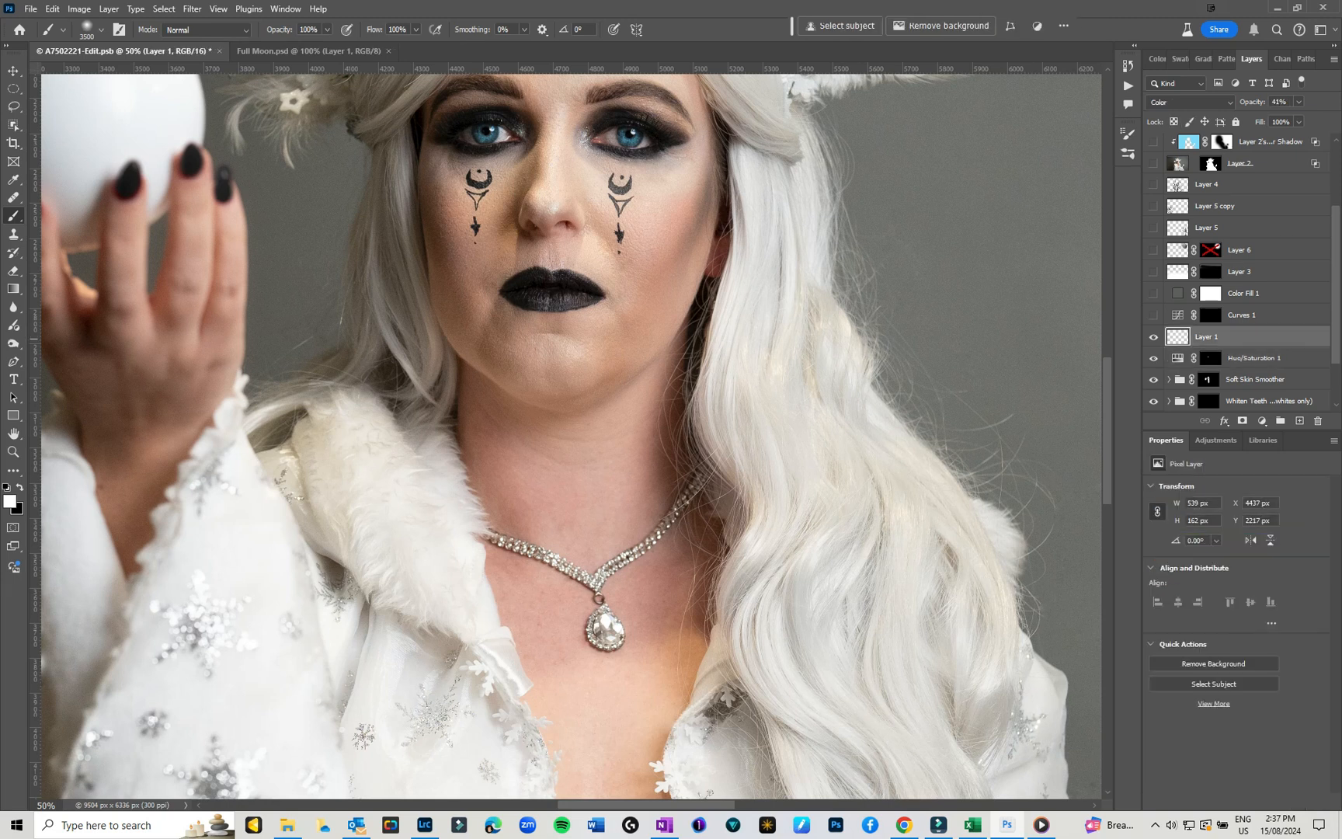
{"action": "left_click", "coordinate": [1153, 315]}
{"action": "left_click", "coordinate": [1211, 315]}
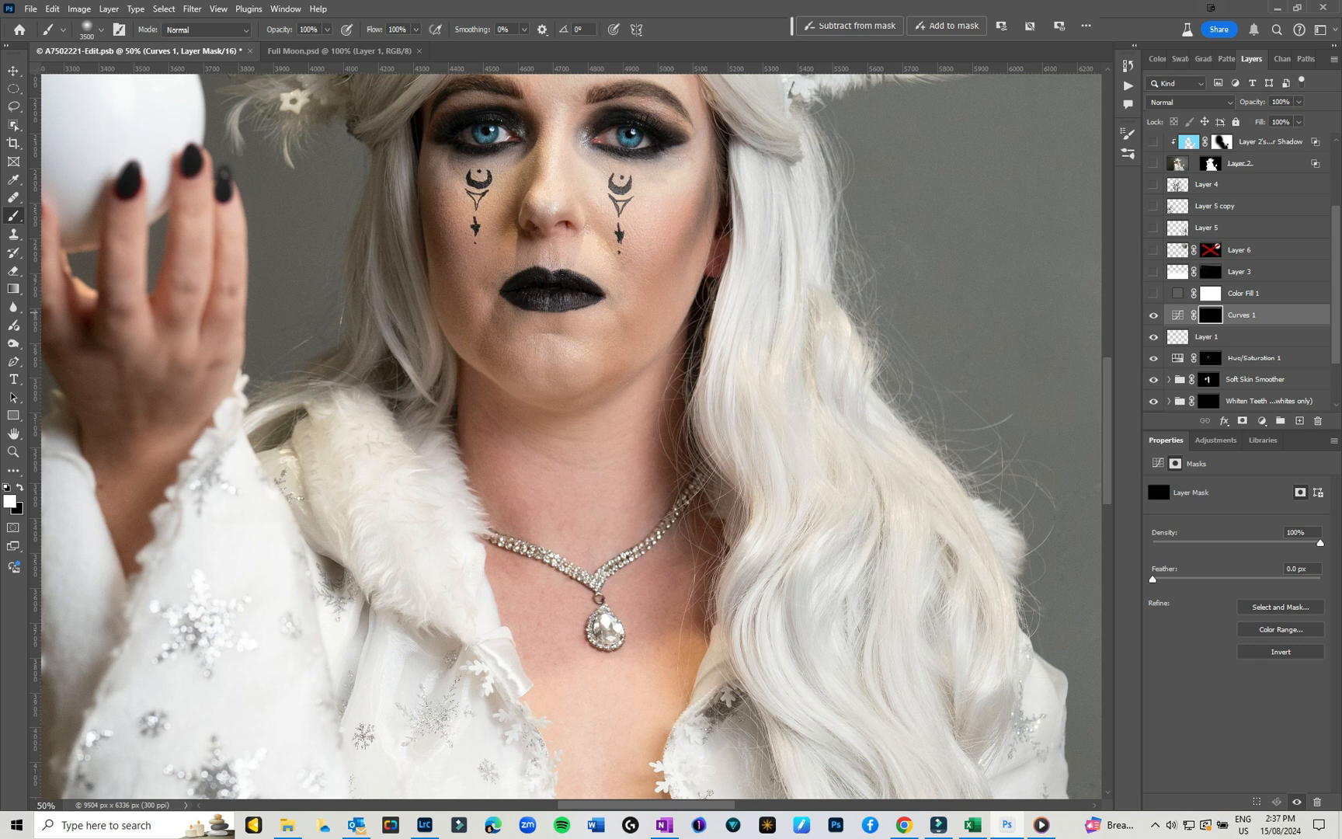
Inspect the Curves 1 mask as a red overlay on the portrait and turn the overlay off
{"action": "key", "text": "backslash"}
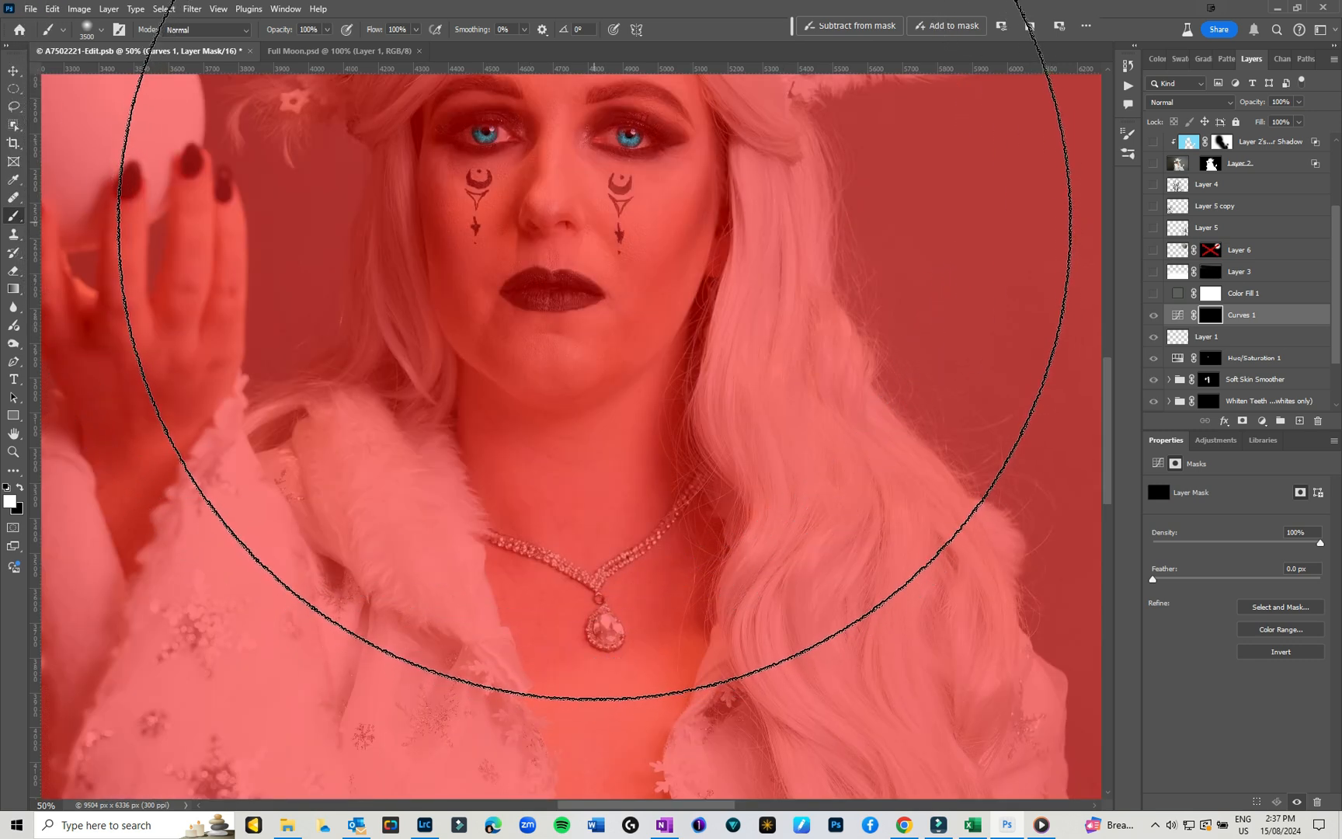
{"action": "key", "text": "v"}
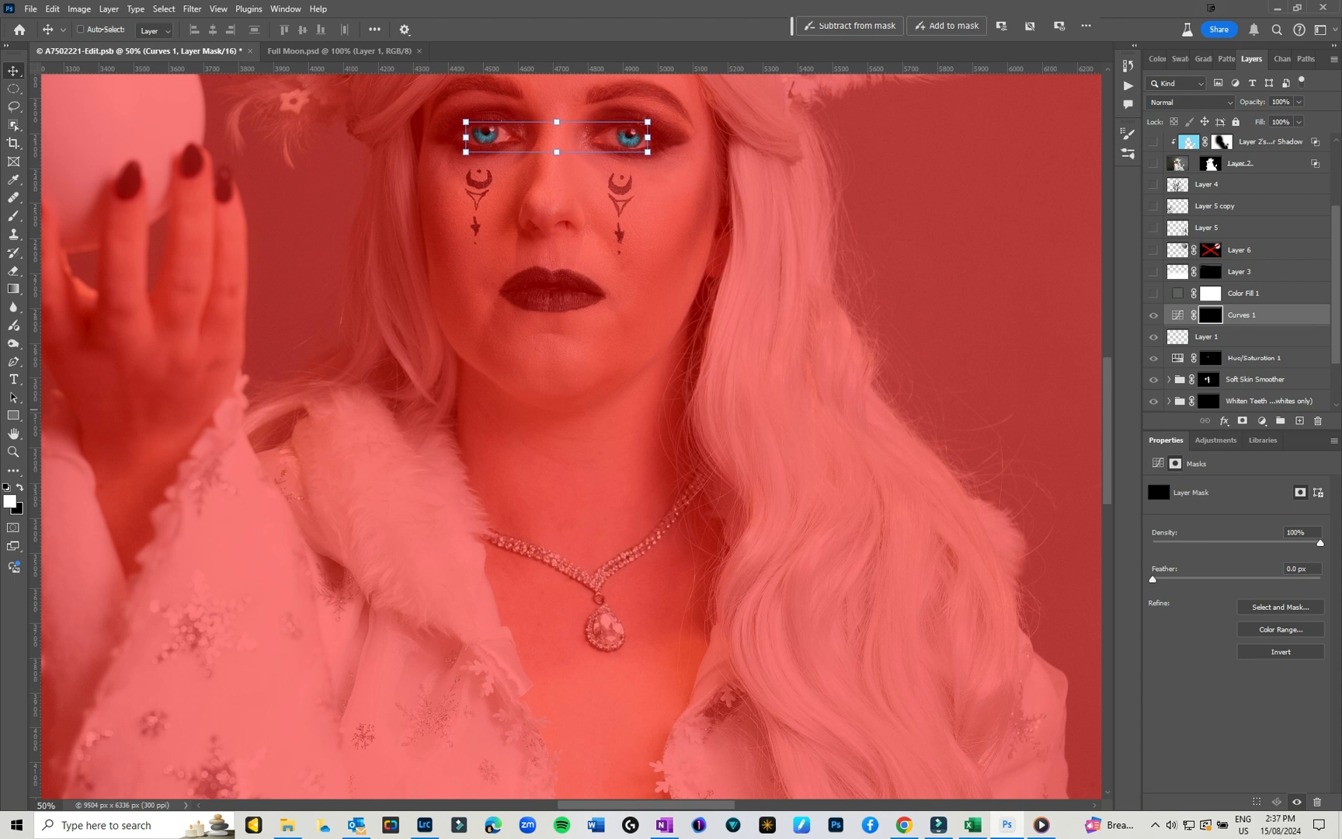
{"action": "left_click_drag", "start_coordinate": [557, 138], "coordinate": [567, 137]}
{"action": "key", "text": "backslash"}
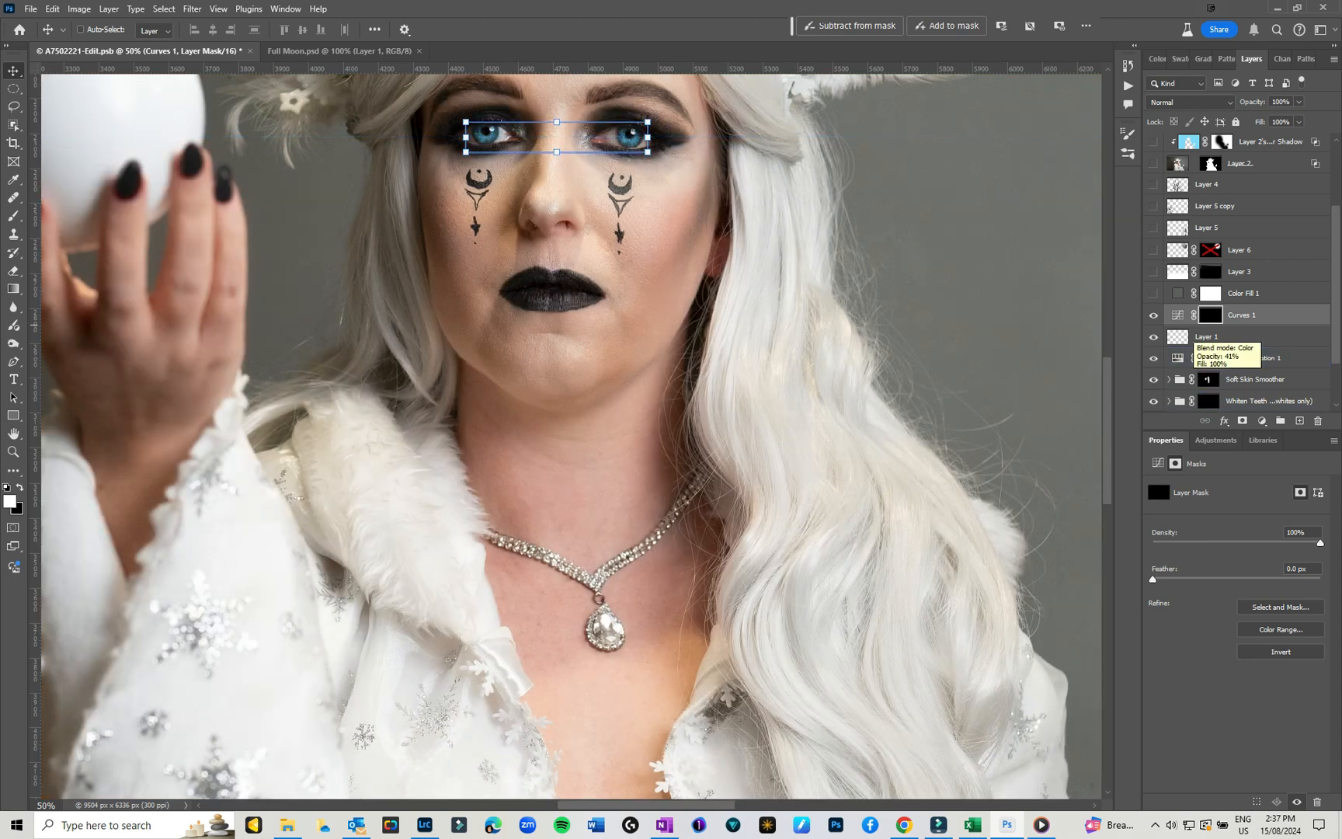
Make Layer 2 visible, toggle its layer mask off and on, and leave the mask selected
{"action": "left_click", "coordinate": [1153, 293]}
{"action": "left_click", "coordinate": [1153, 293]}
{"action": "left_click", "coordinate": [1154, 164]}
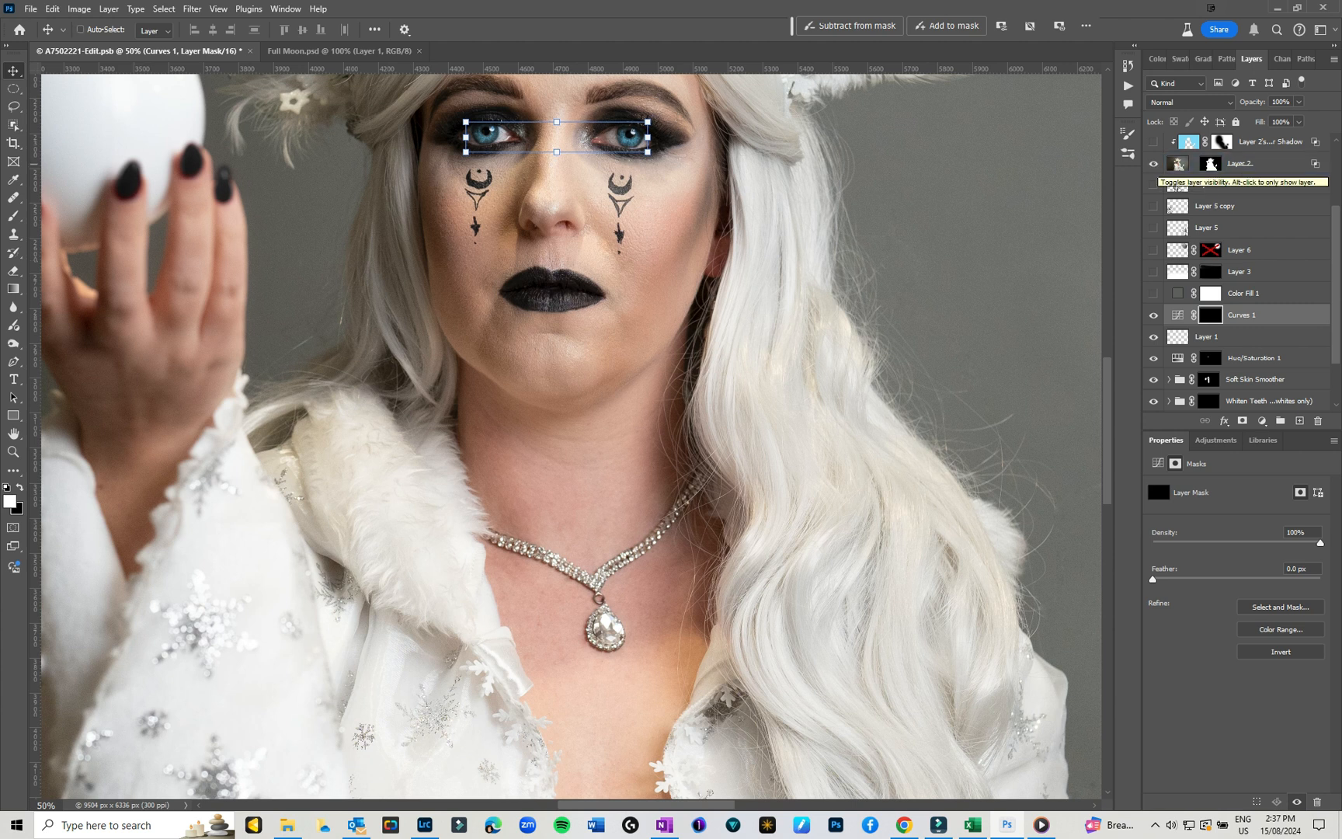
{"action": "left_click", "coordinate": [1210, 163], "text": "shift"}
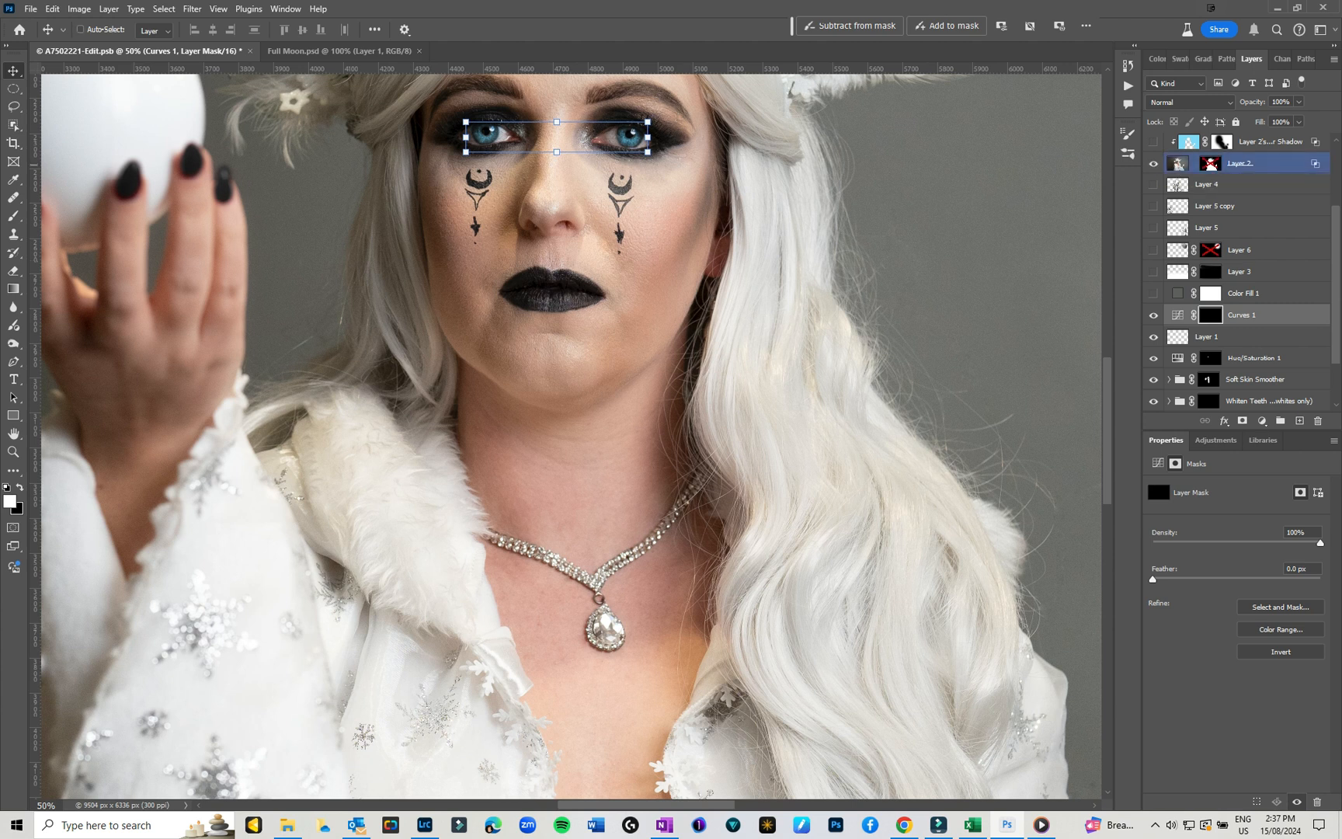
{"action": "left_click", "coordinate": [1211, 163], "text": "shift"}
{"action": "left_click", "coordinate": [1210, 163]}
{"action": "key", "text": "ctrl+0"}
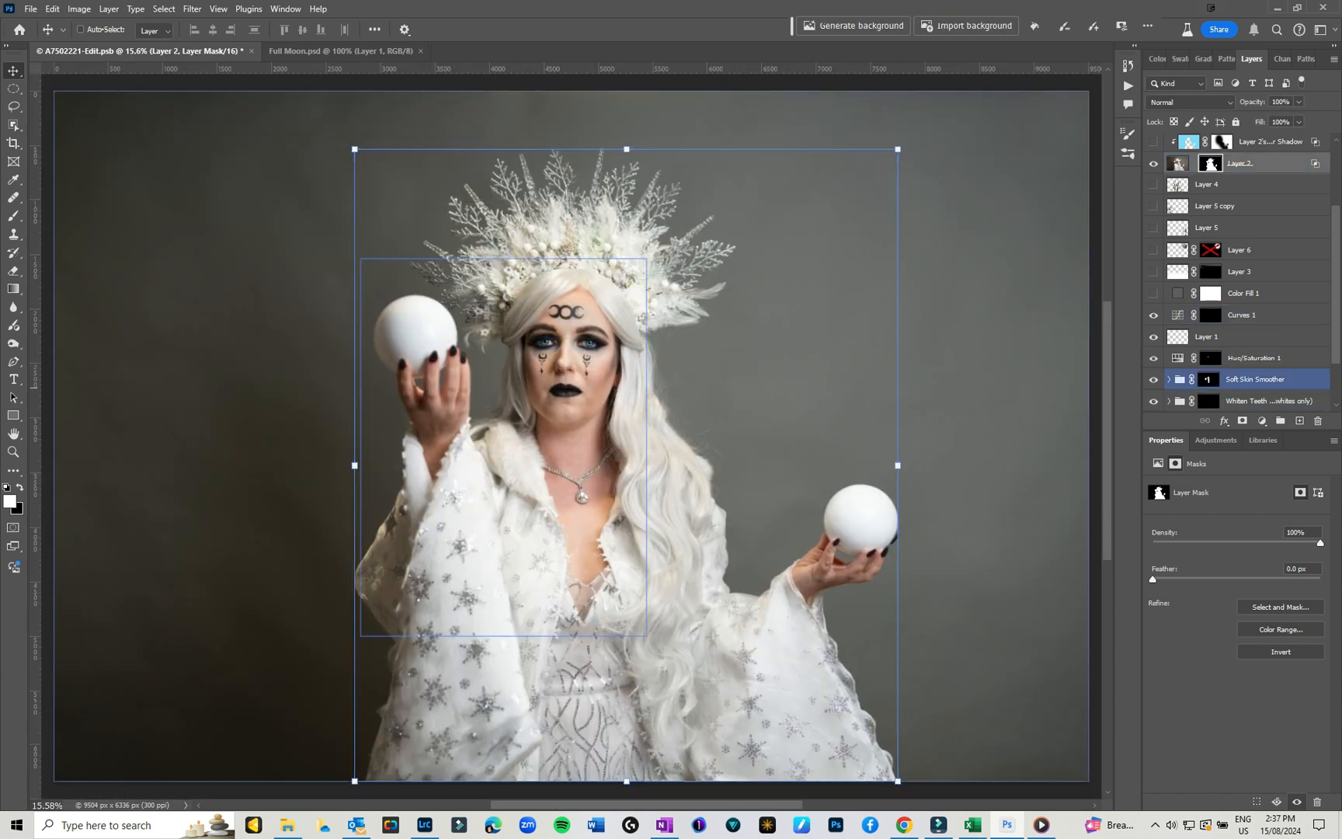
Check the Layer 2 cutout on transparency by hiding and showing the Background layer
{"action": "scroll", "coordinate": [1258, 379], "scroll_direction": "down", "scroll_amount": 3}
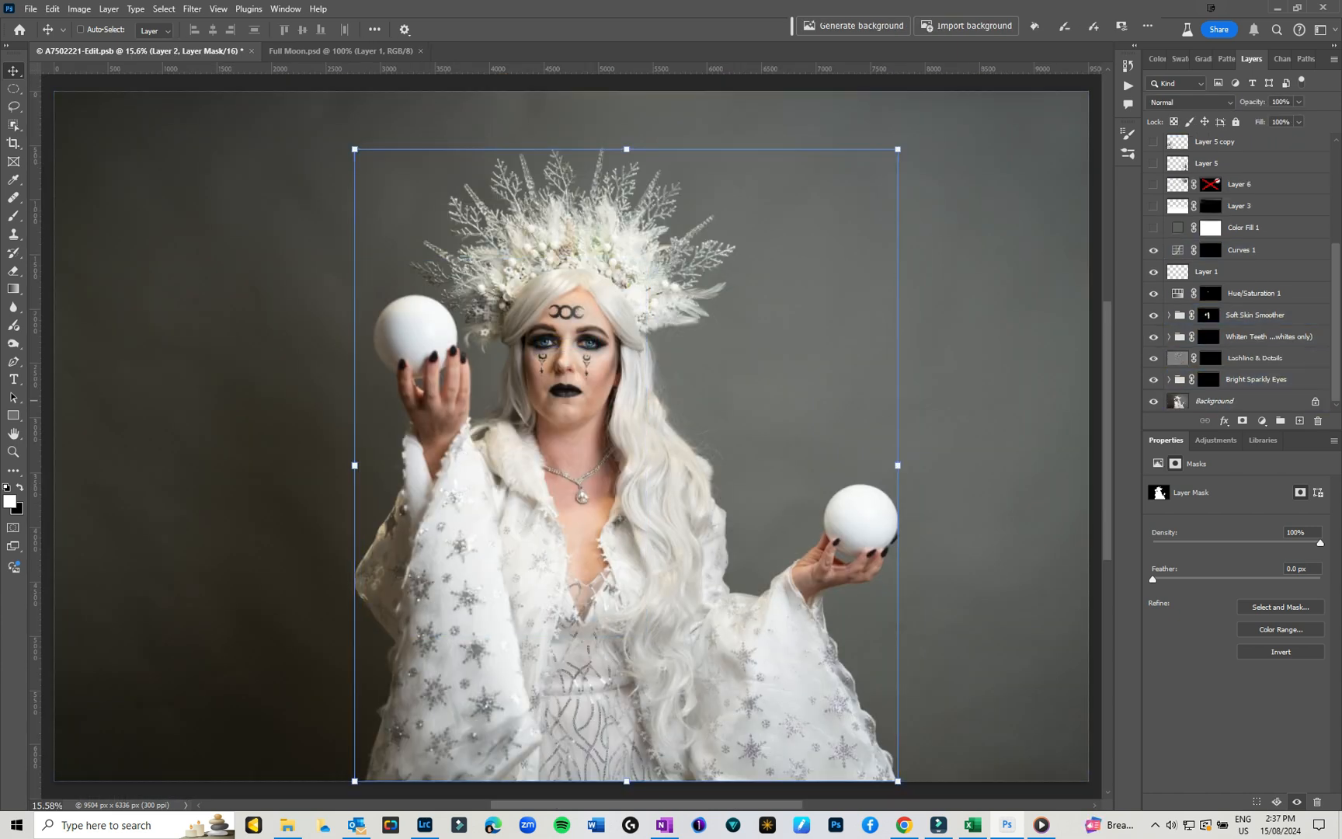
{"action": "left_click", "coordinate": [1154, 401]}
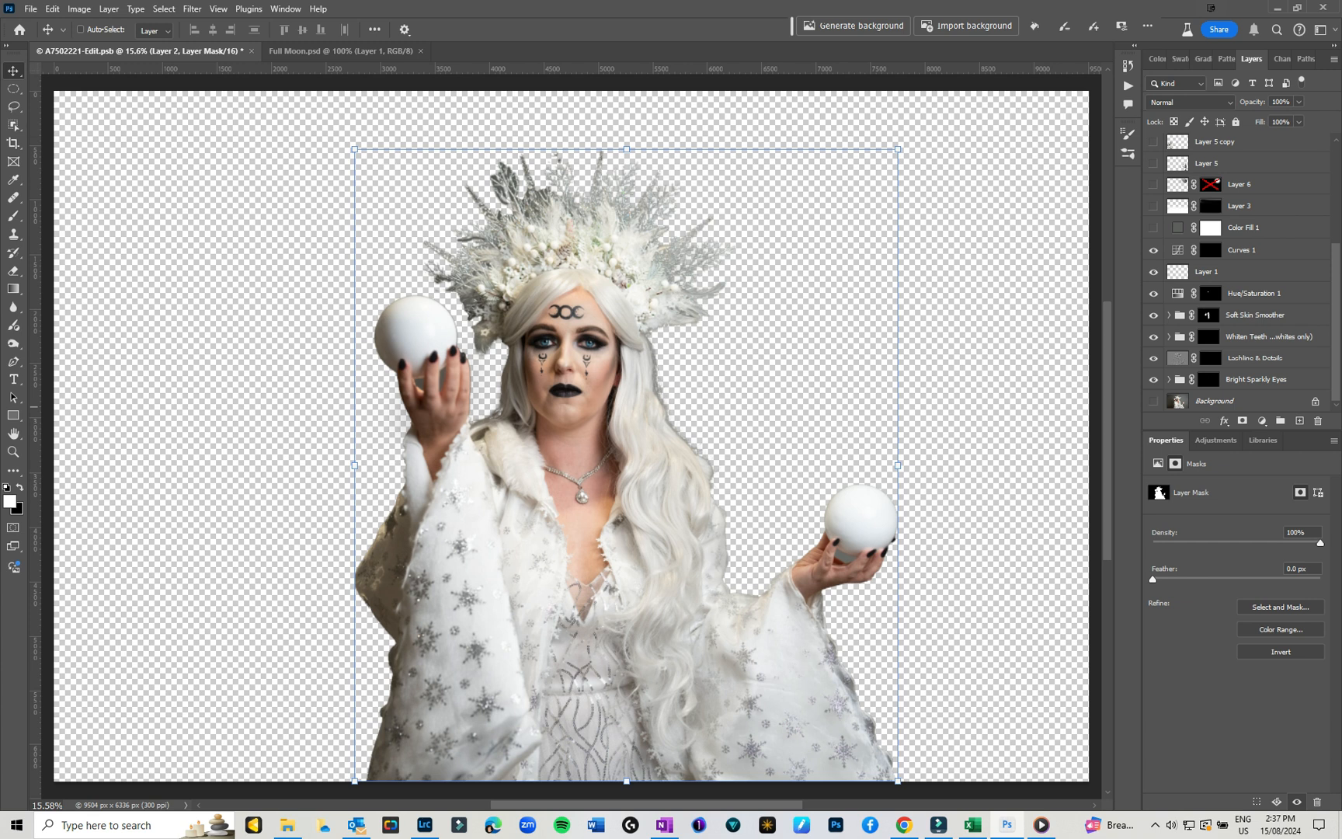
{"action": "left_click", "coordinate": [1154, 401]}
Show the Layer 2 mask by itself, dodge its highlights at 100% exposure in the crown area, and return to the full image
{"action": "scroll", "coordinate": [1243, 311], "scroll_direction": "up", "scroll_amount": 4}
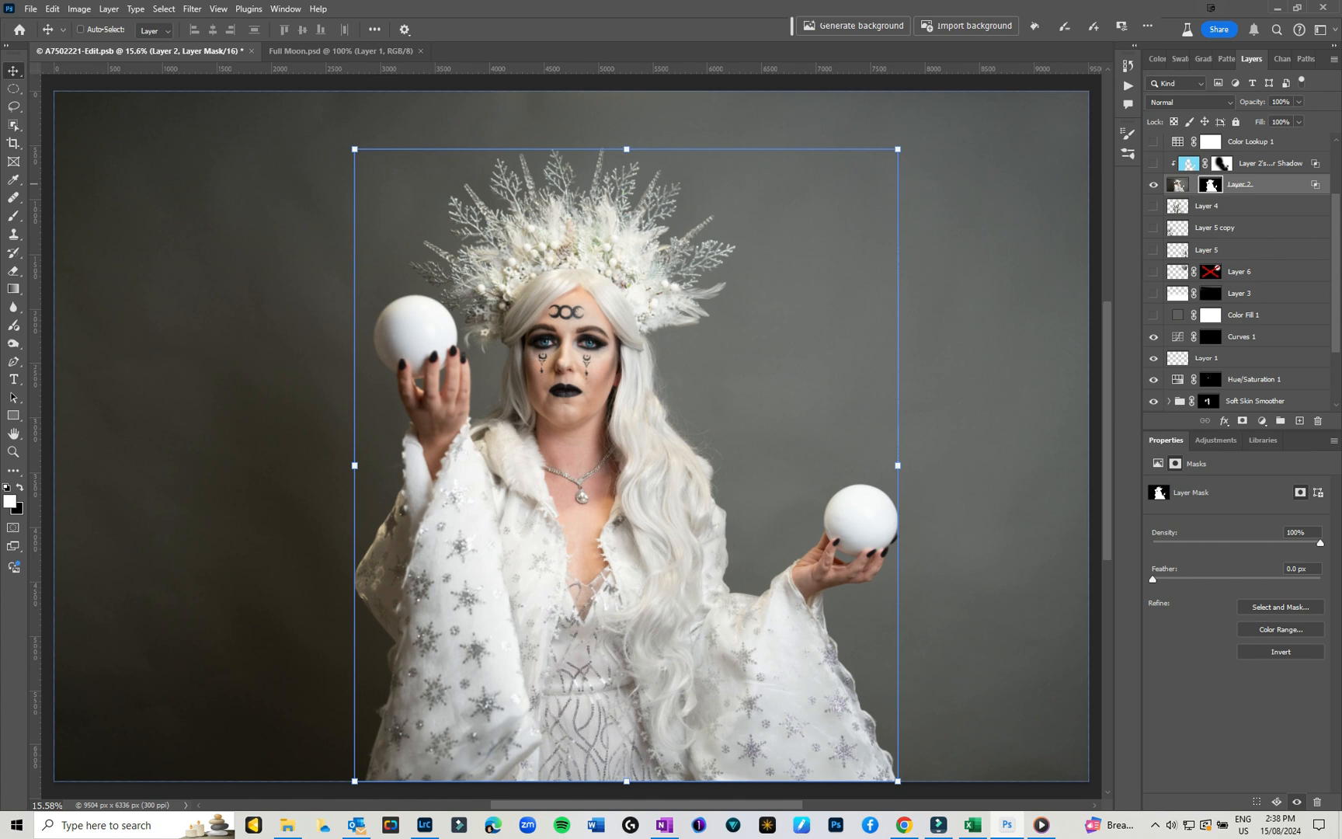
{"action": "left_click", "coordinate": [1210, 184], "text": "alt"}
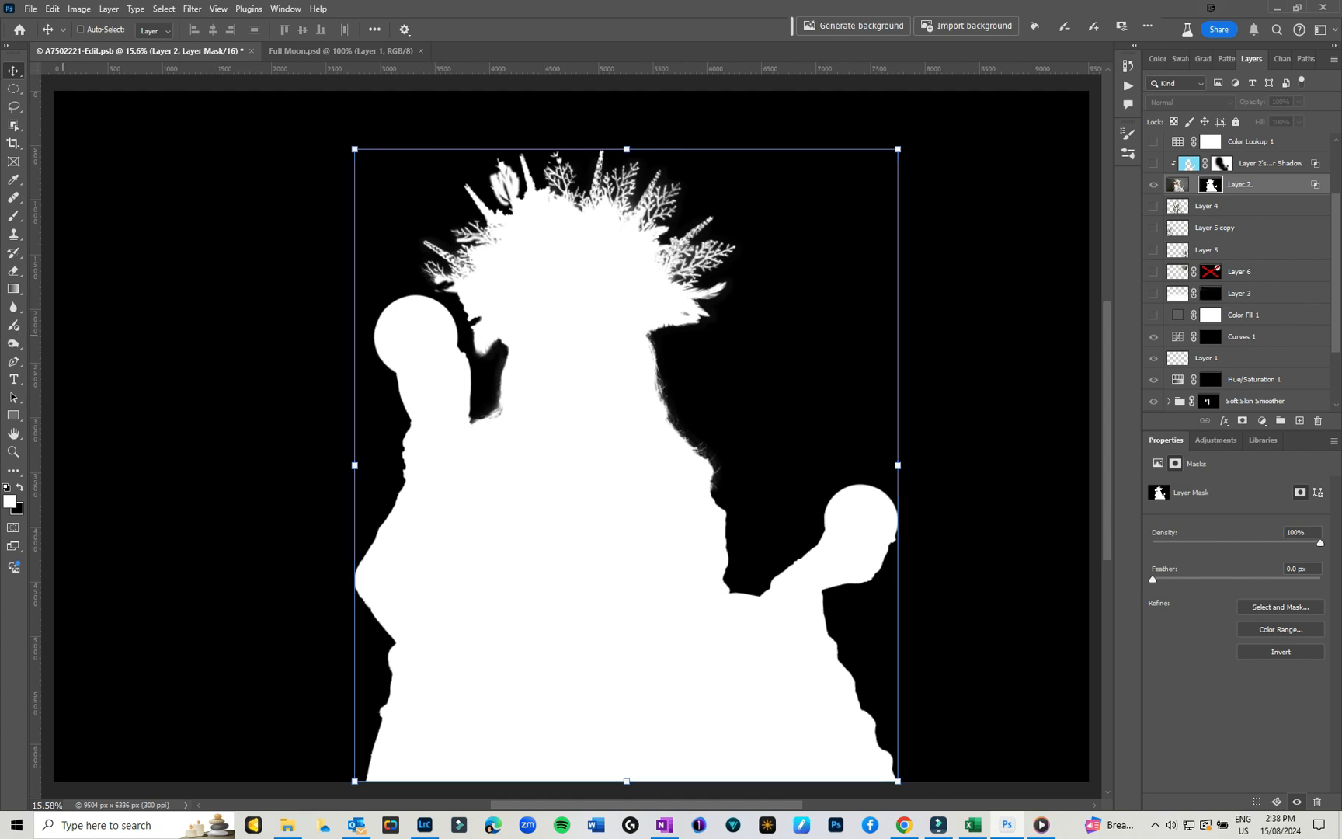
{"action": "left_click_drag", "start_coordinate": [14, 343], "coordinate": [62, 343]}
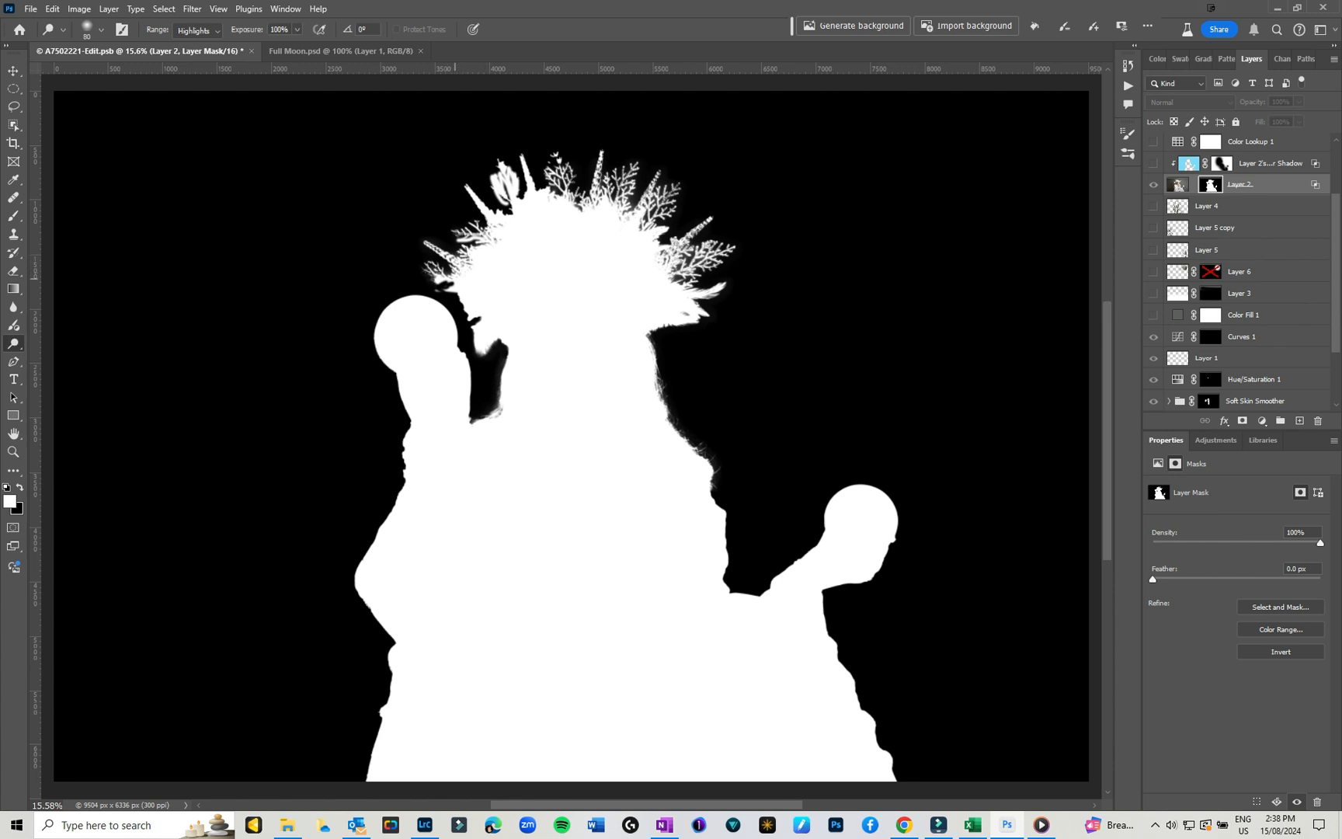
{"action": "key", "text": "ctrl+plus"}
{"action": "key", "text": "ctrl+plus"}
{"action": "key", "text": "ctrl+plus"}
{"action": "key", "text": "ctrl+plus"}
{"action": "left_click_drag", "start_coordinate": [443, 91], "coordinate": [618, 786]}
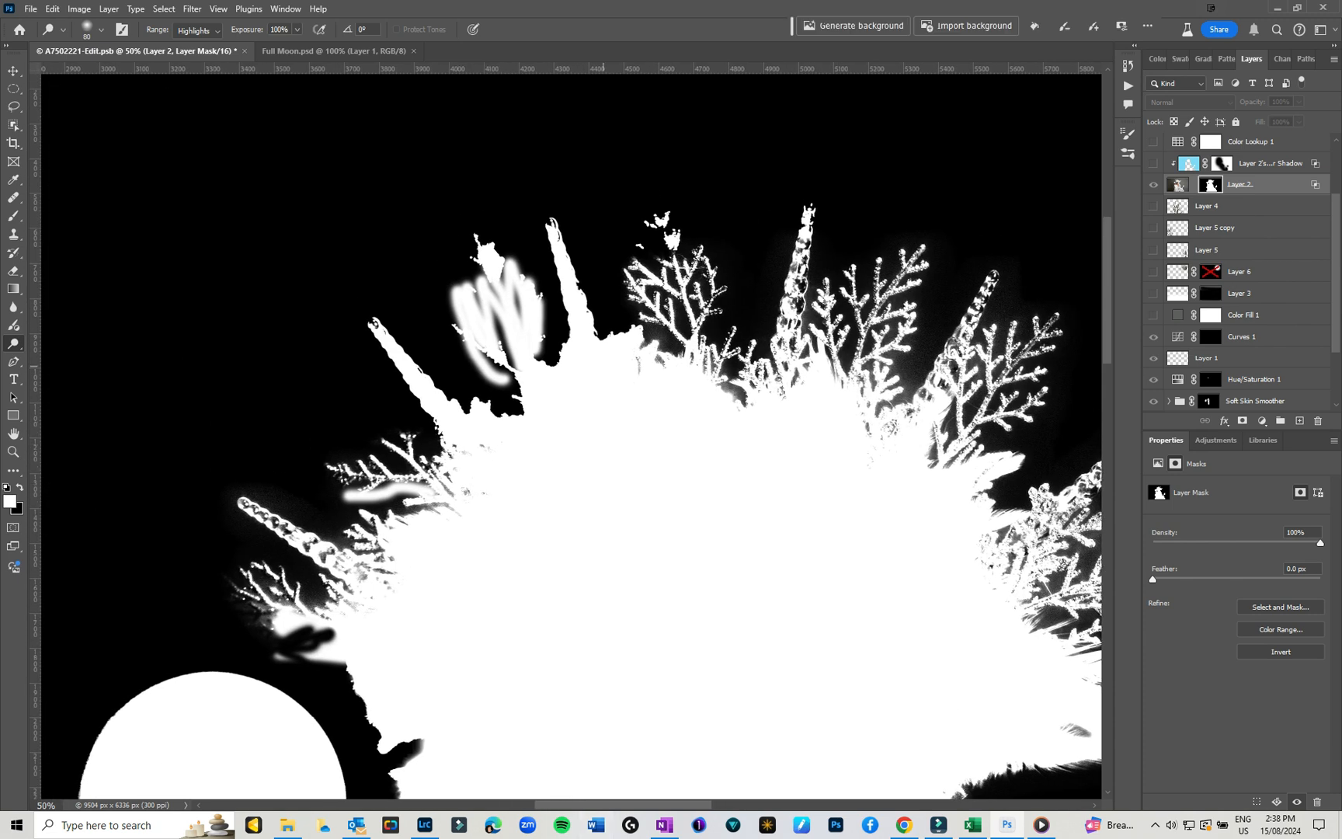
{"action": "left_click_drag", "start_coordinate": [704, 399], "coordinate": [740, 422]}
{"action": "left_click", "coordinate": [1211, 184], "text": "alt"}
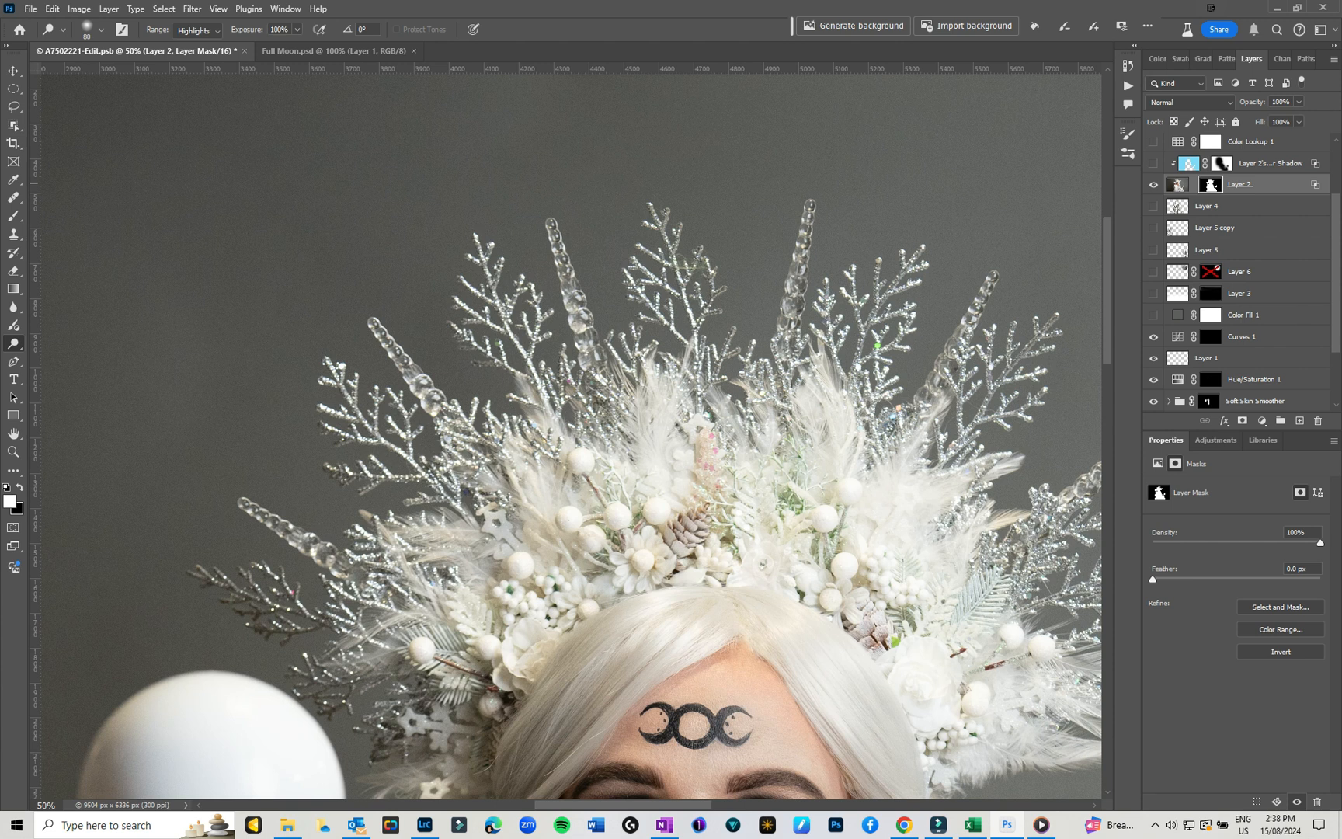
{"action": "key", "text": "ctrl+0"}
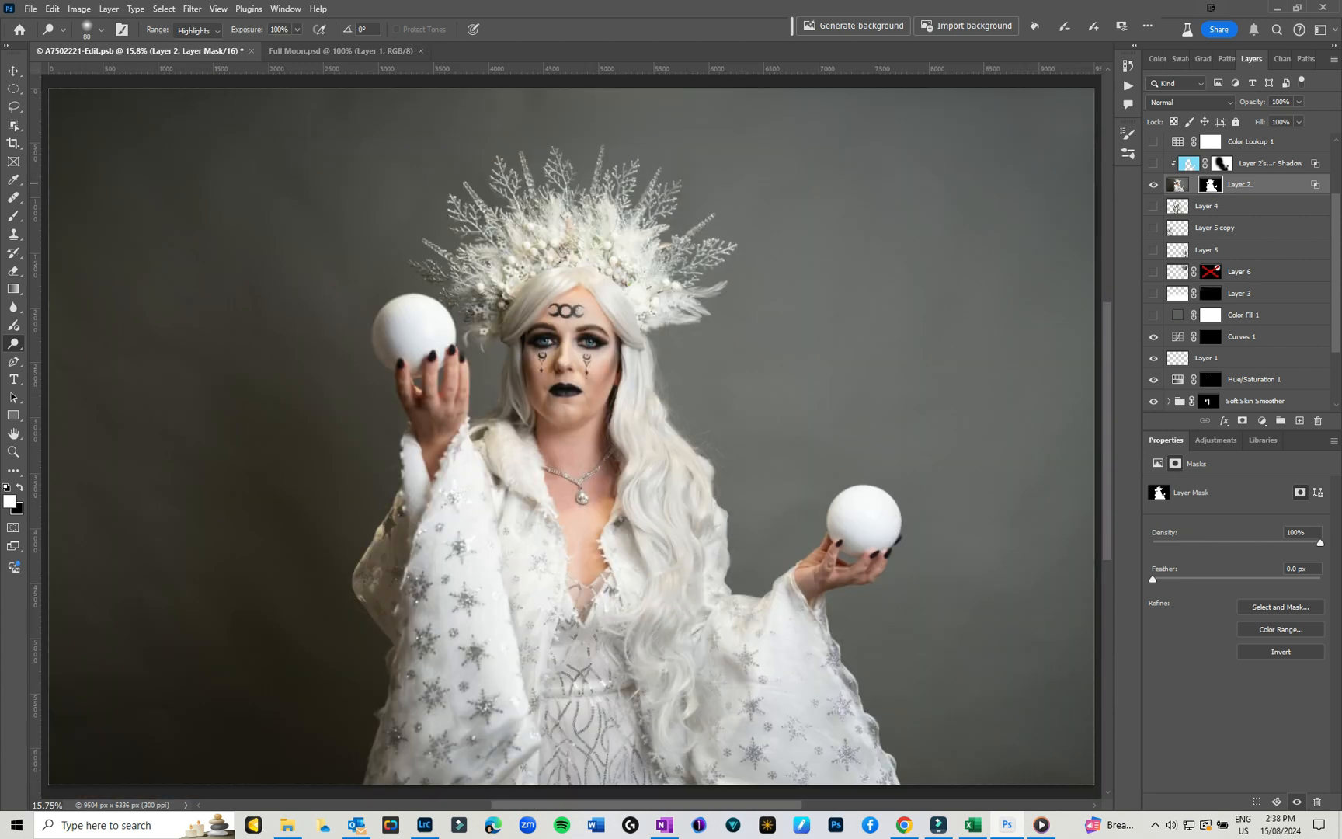
Make the clipped Layer 2's Inner Shadow layer visible and select it
{"action": "left_click", "coordinate": [1178, 184]}
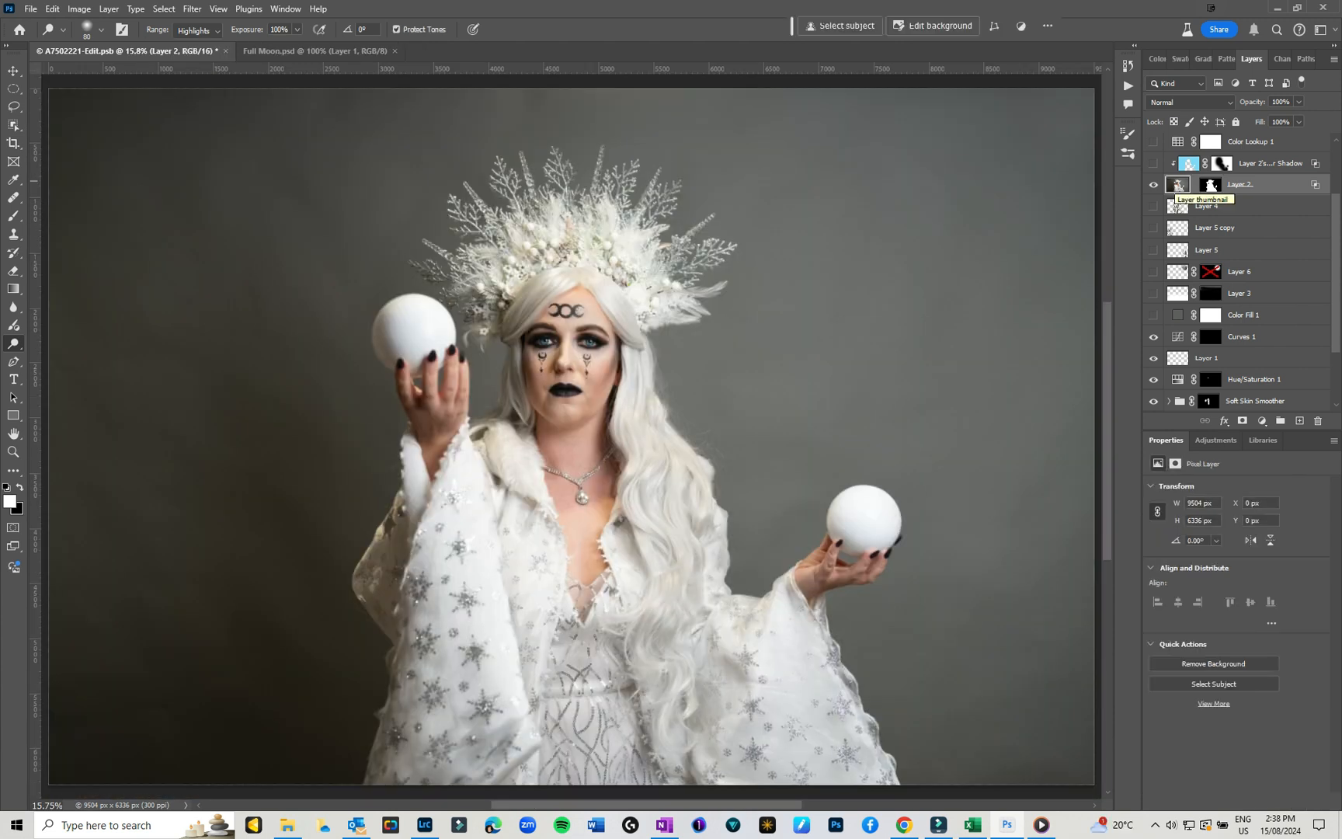
{"action": "left_click", "coordinate": [1154, 163]}
{"action": "left_click", "coordinate": [1188, 163]}
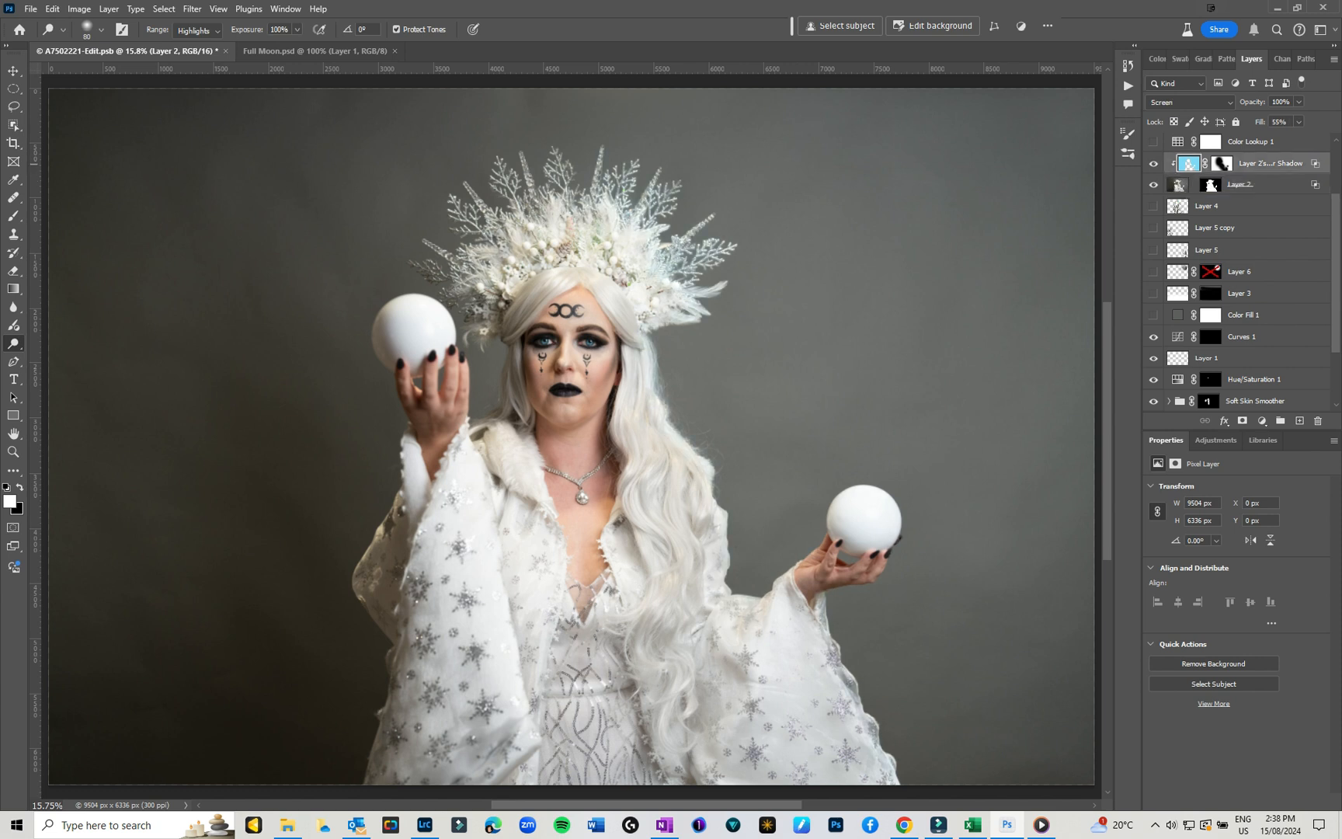
{"action": "double_click", "coordinate": [1271, 163]}
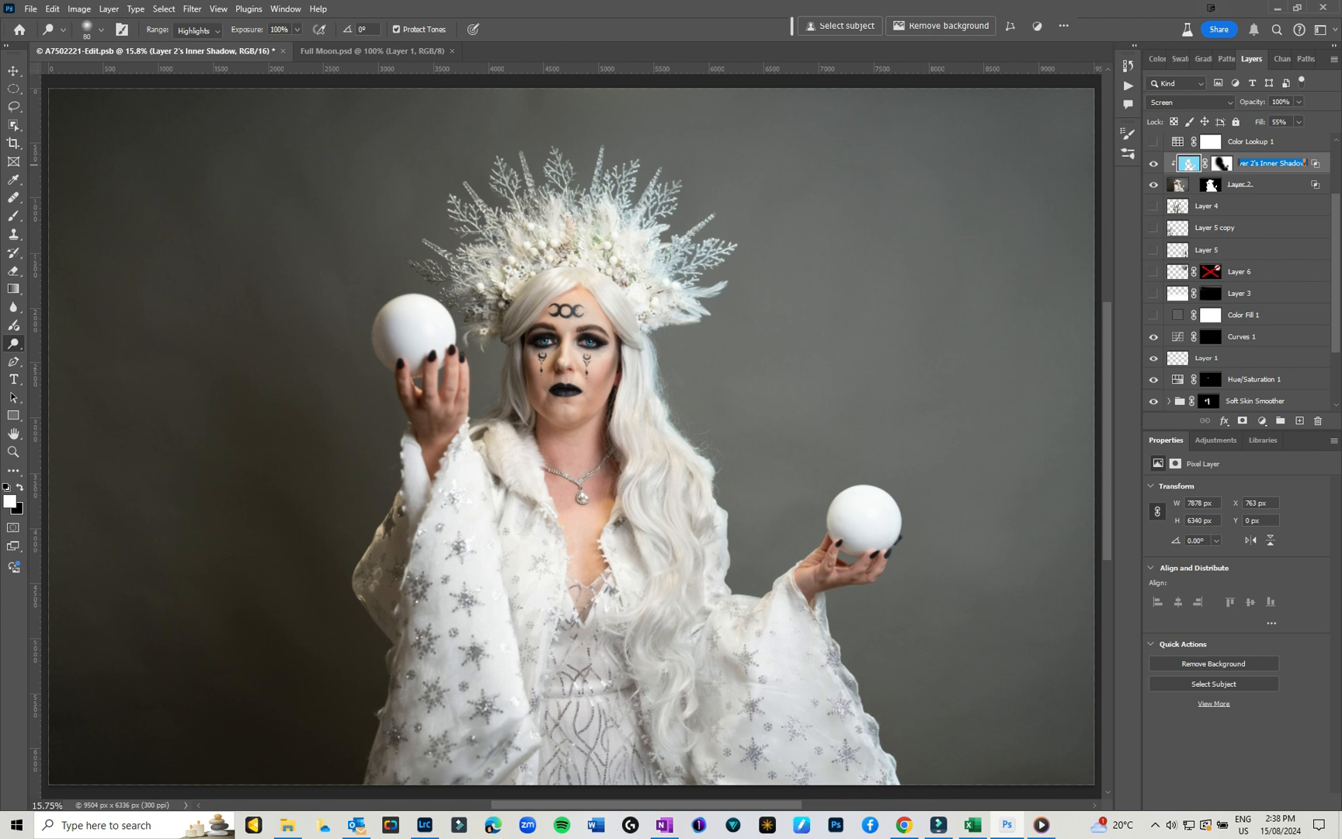
Add a light blue Inner Shadow effect in Screen mode with opacity 55%, angle 30°, distance 71 px, choke 60% and size 40 px
{"action": "left_click", "coordinate": [1225, 421]}
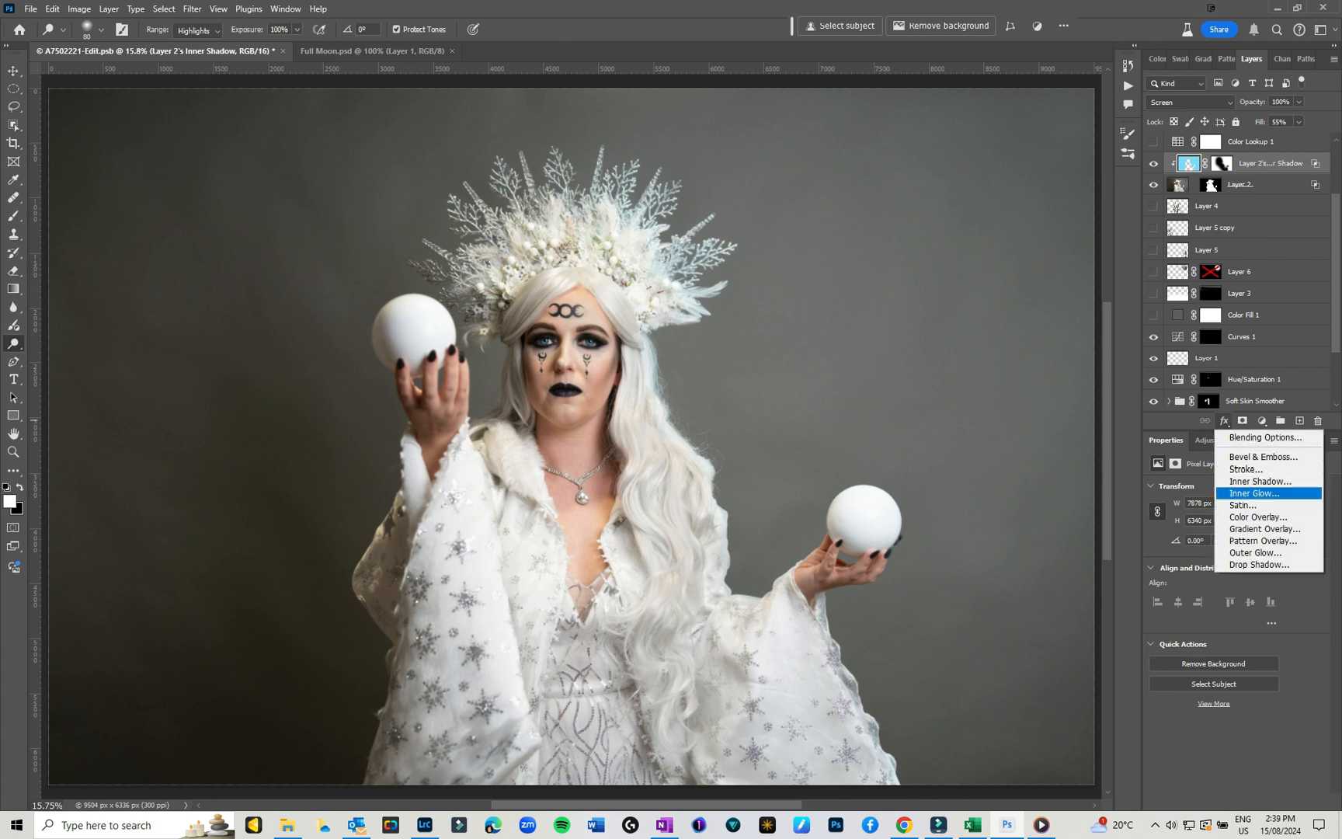
{"action": "left_click", "coordinate": [1260, 482]}
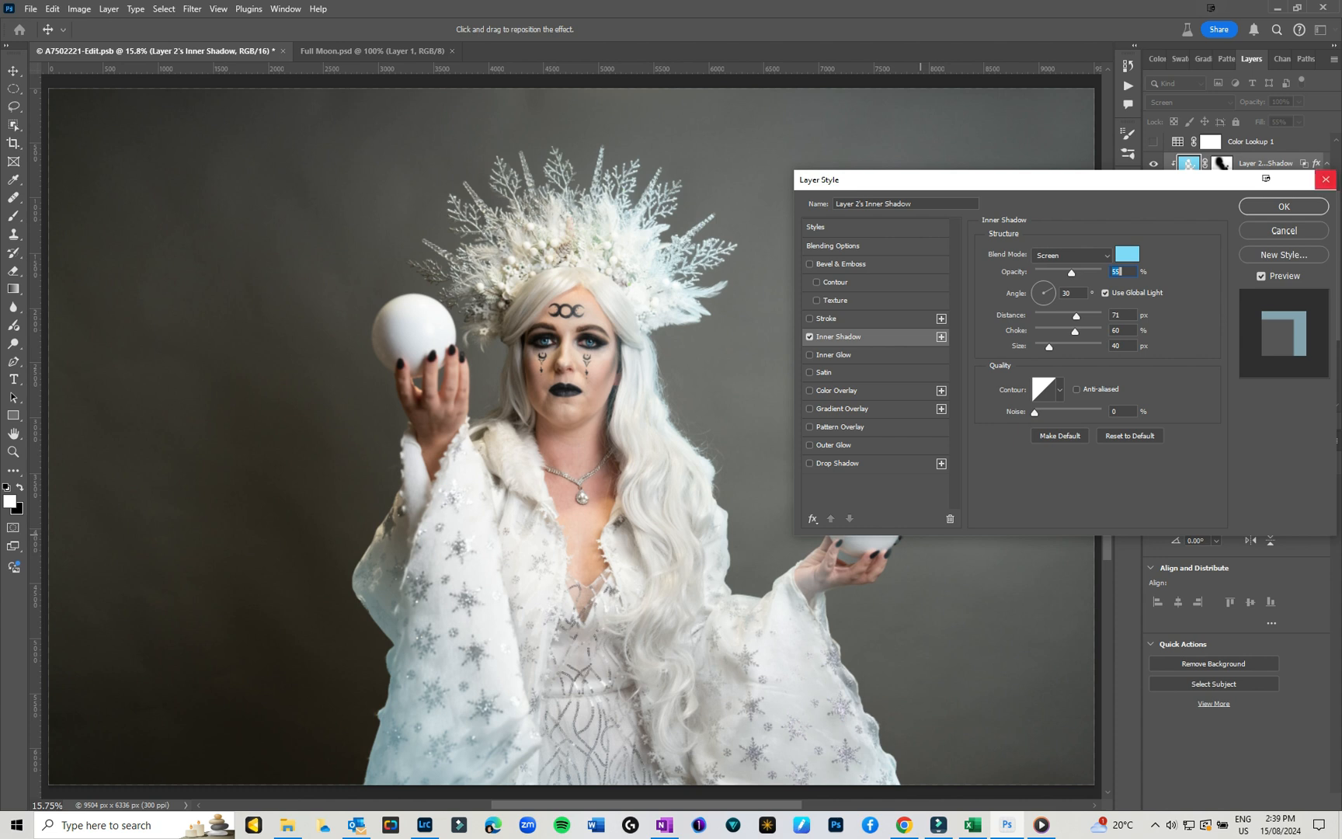
{"action": "left_click", "coordinate": [1284, 206]}
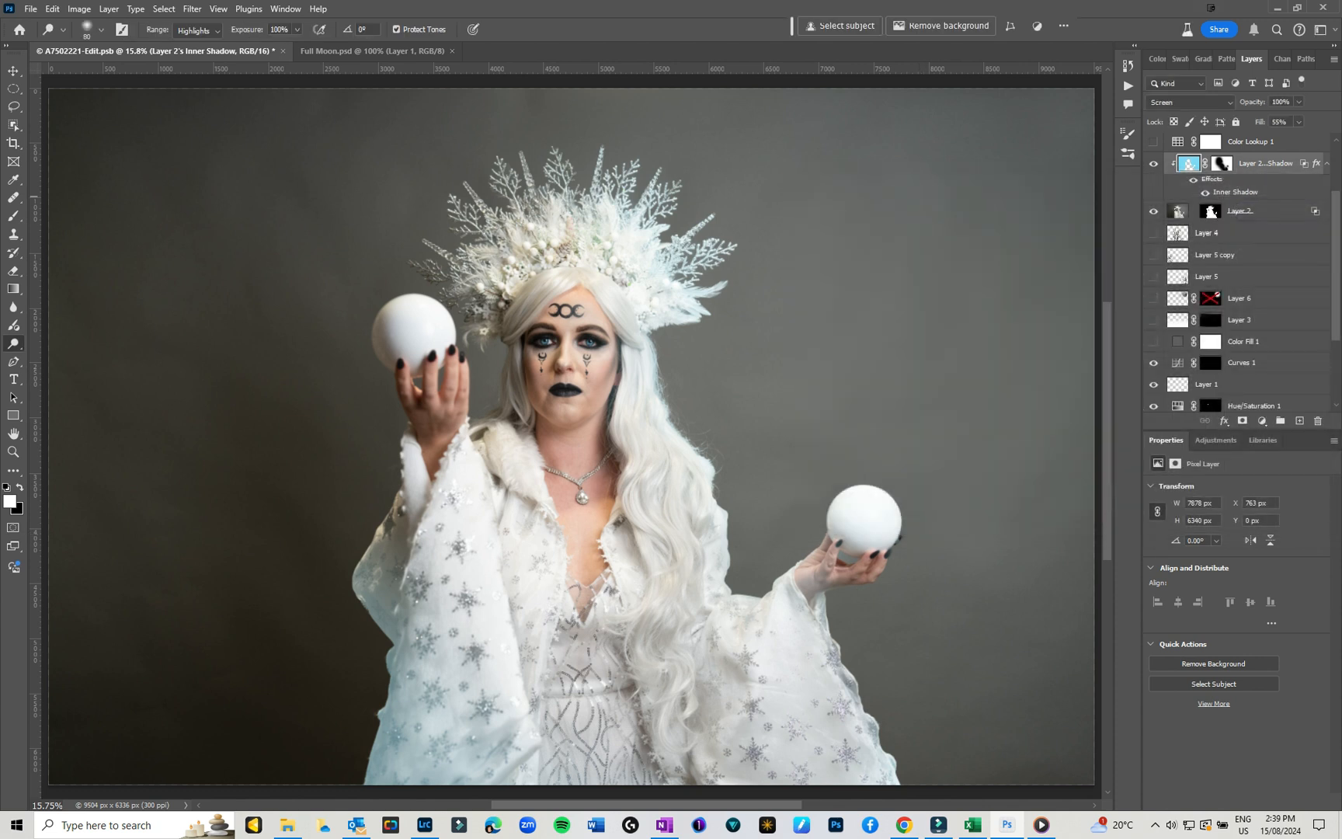
Try to turn the Inner Shadow effect into its own layer with the Create Layer command
{"action": "right_click", "coordinate": [1223, 182]}
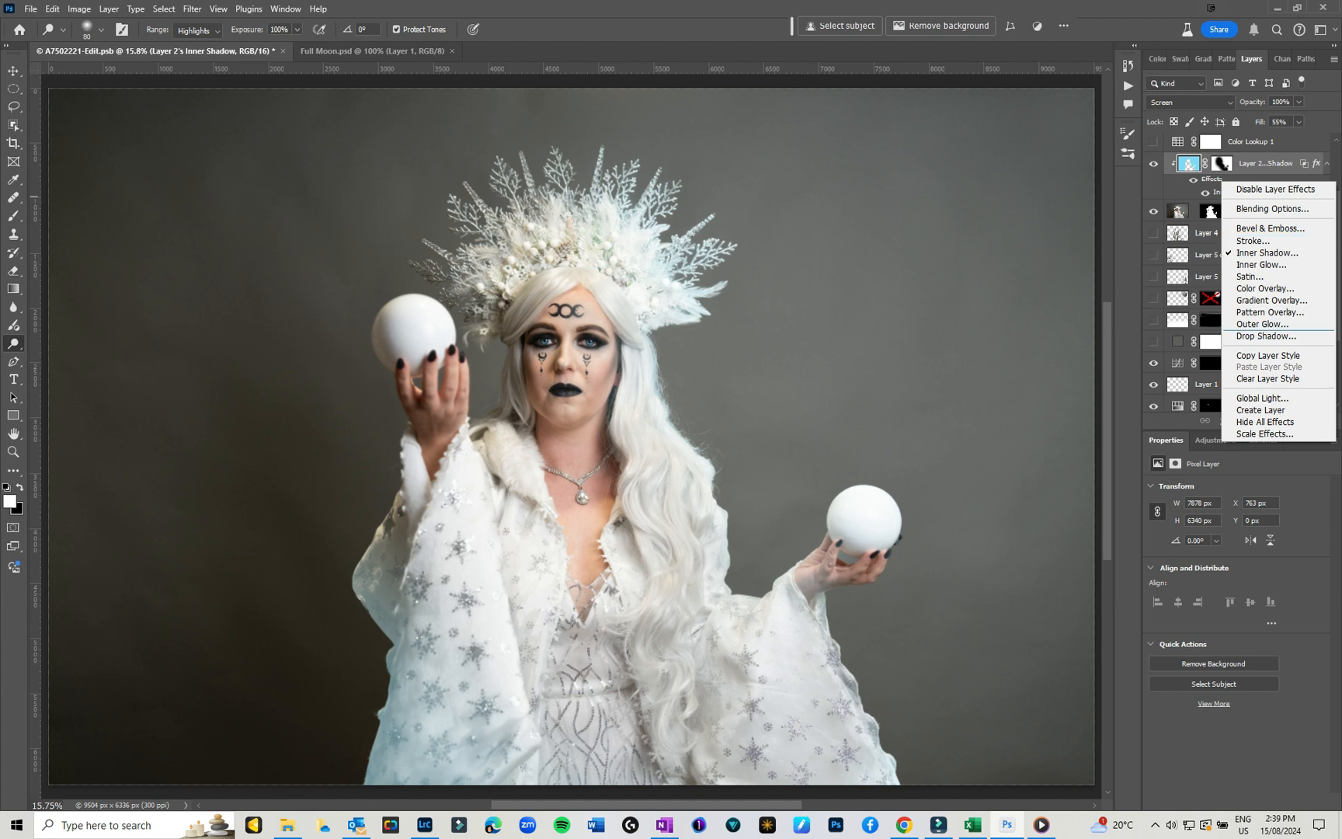
{"action": "left_click", "coordinate": [1260, 409]}
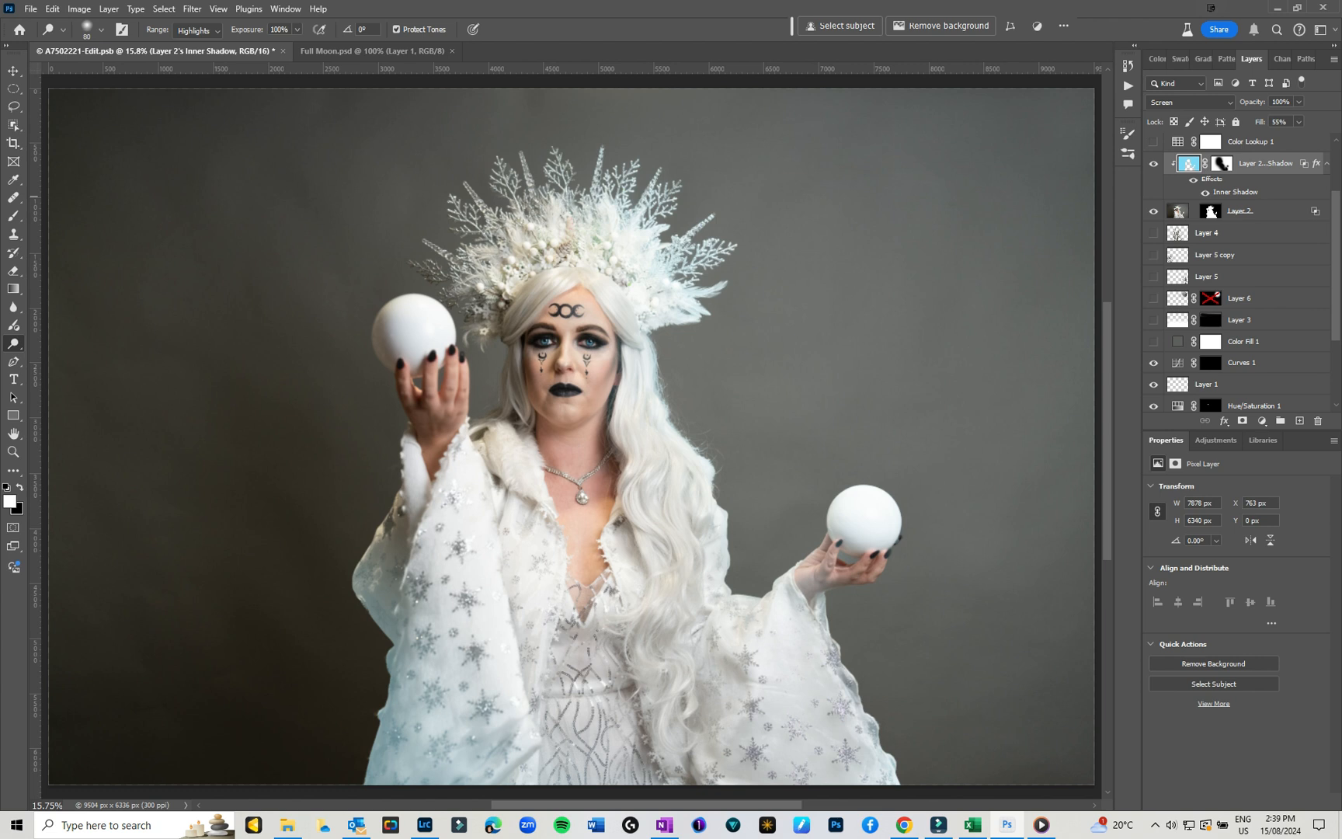
Make the gray Color Fill 1 background and Layer 3 visible, with Color Fill 1 selected
{"action": "left_click", "coordinate": [1154, 341]}
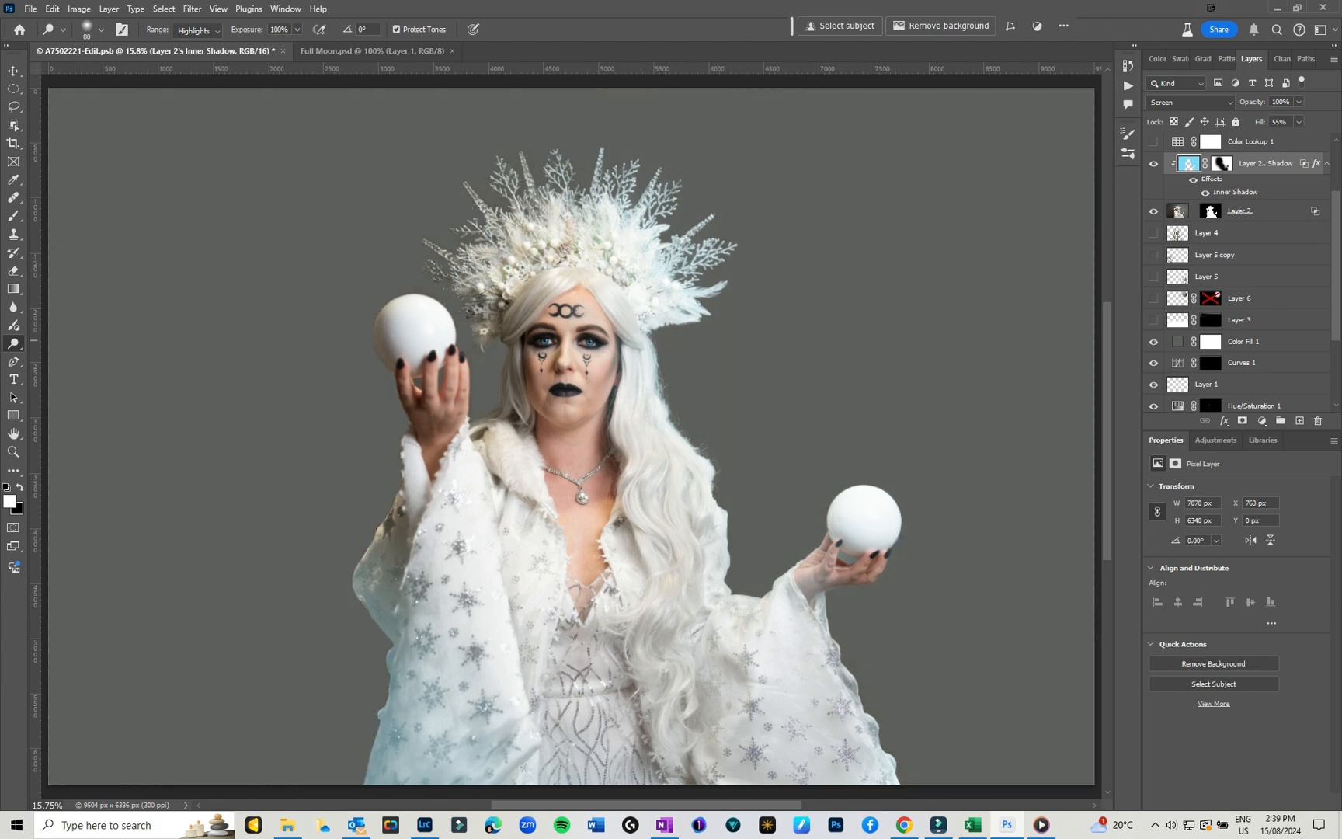
{"action": "left_click", "coordinate": [1178, 342]}
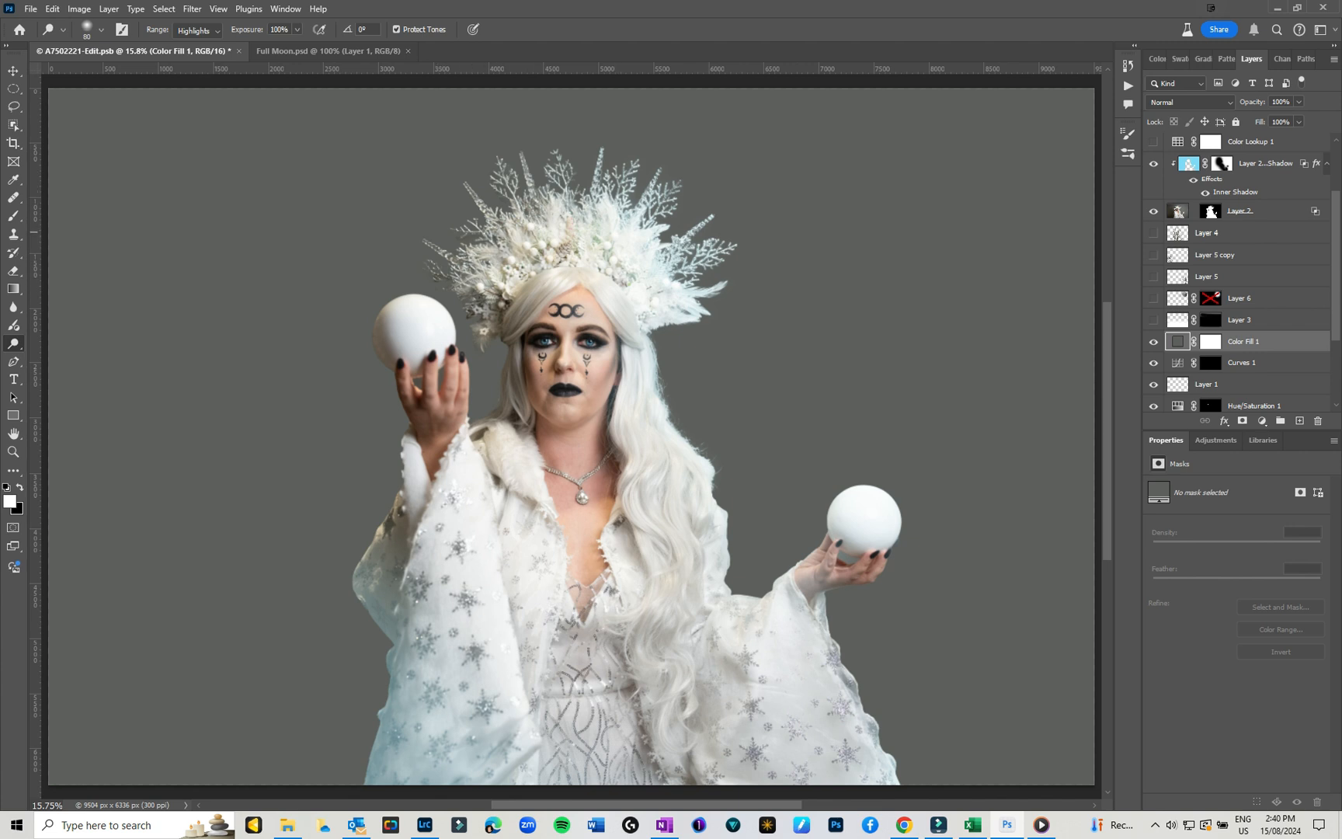
{"action": "left_click", "coordinate": [1153, 319]}
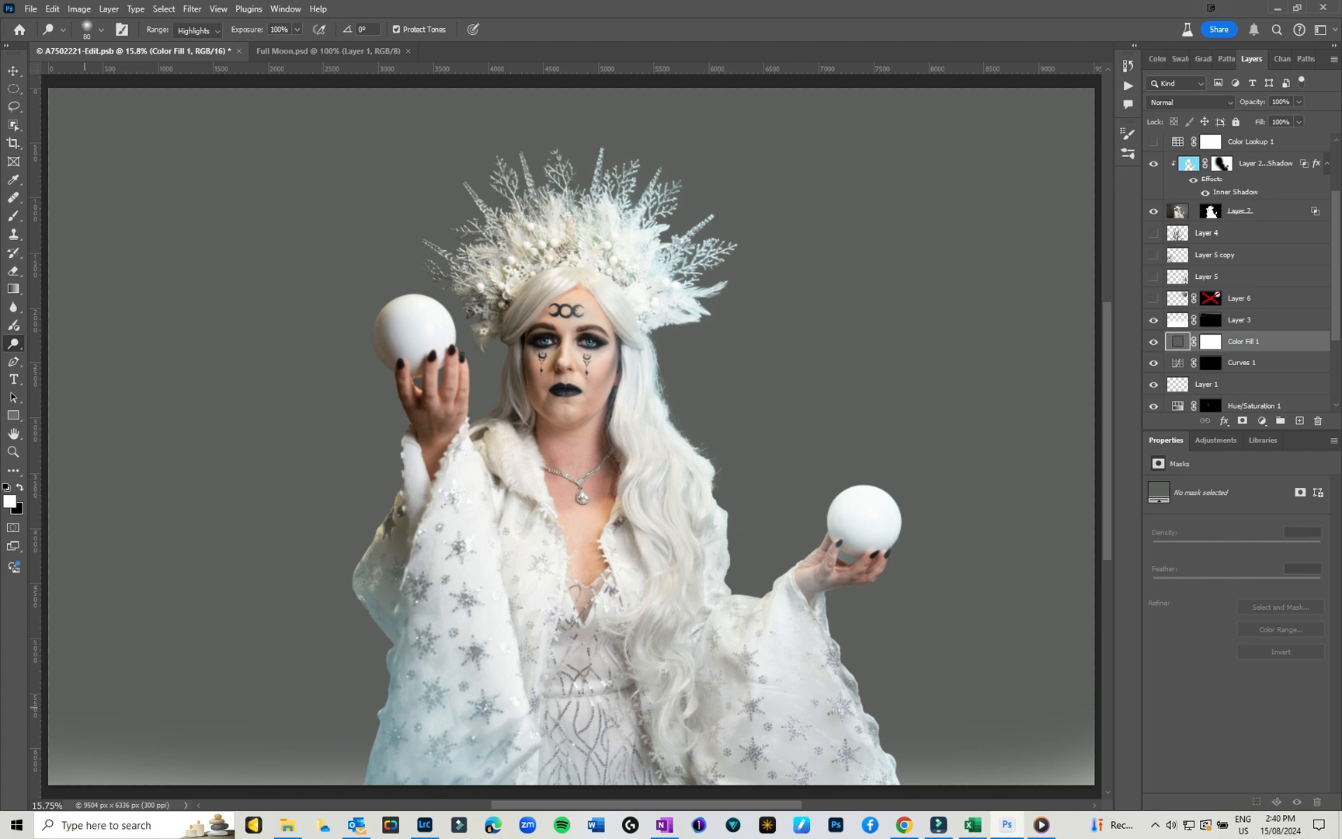
Make the moon on Layer 6 visible and select its image content, with its layer mask disabled
{"action": "left_click", "coordinate": [1212, 317]}
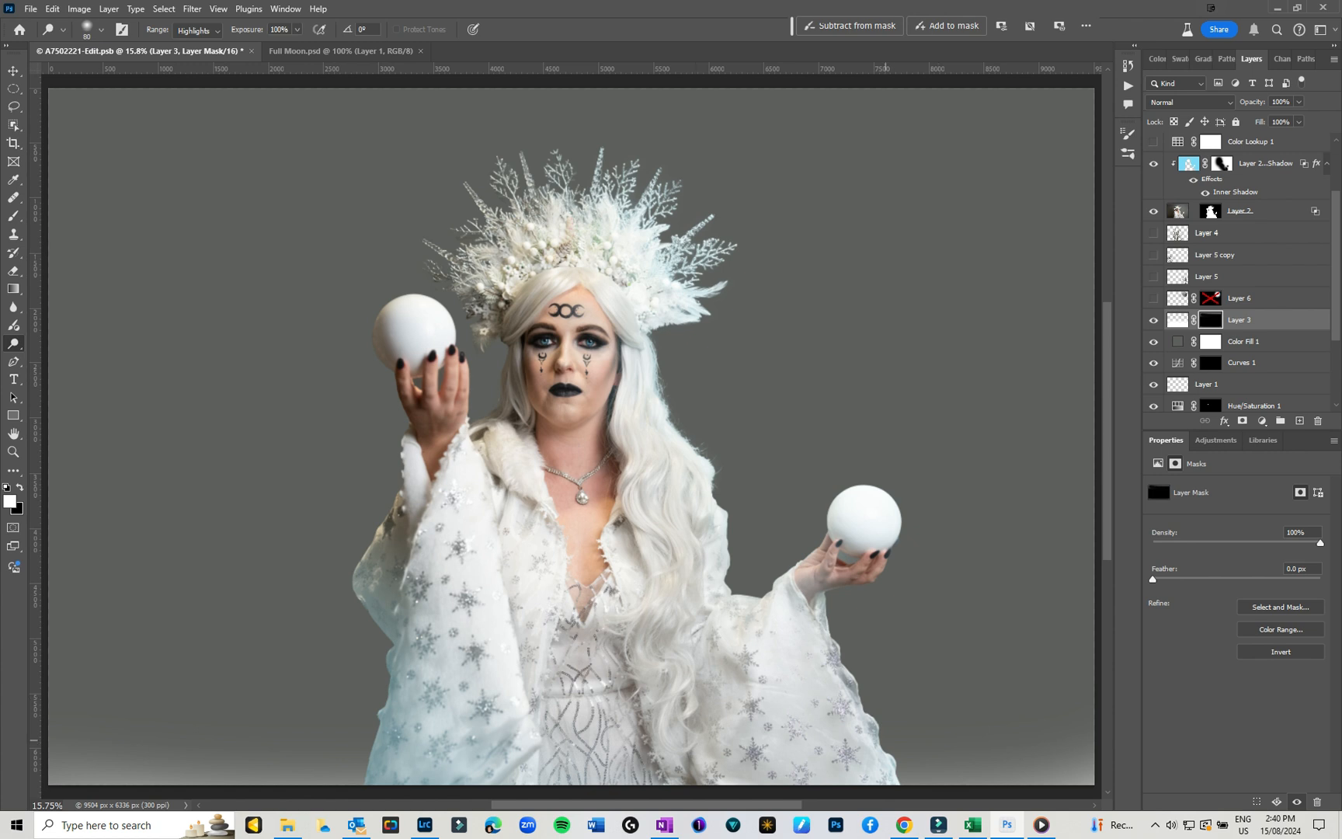
{"action": "left_click", "coordinate": [1153, 298]}
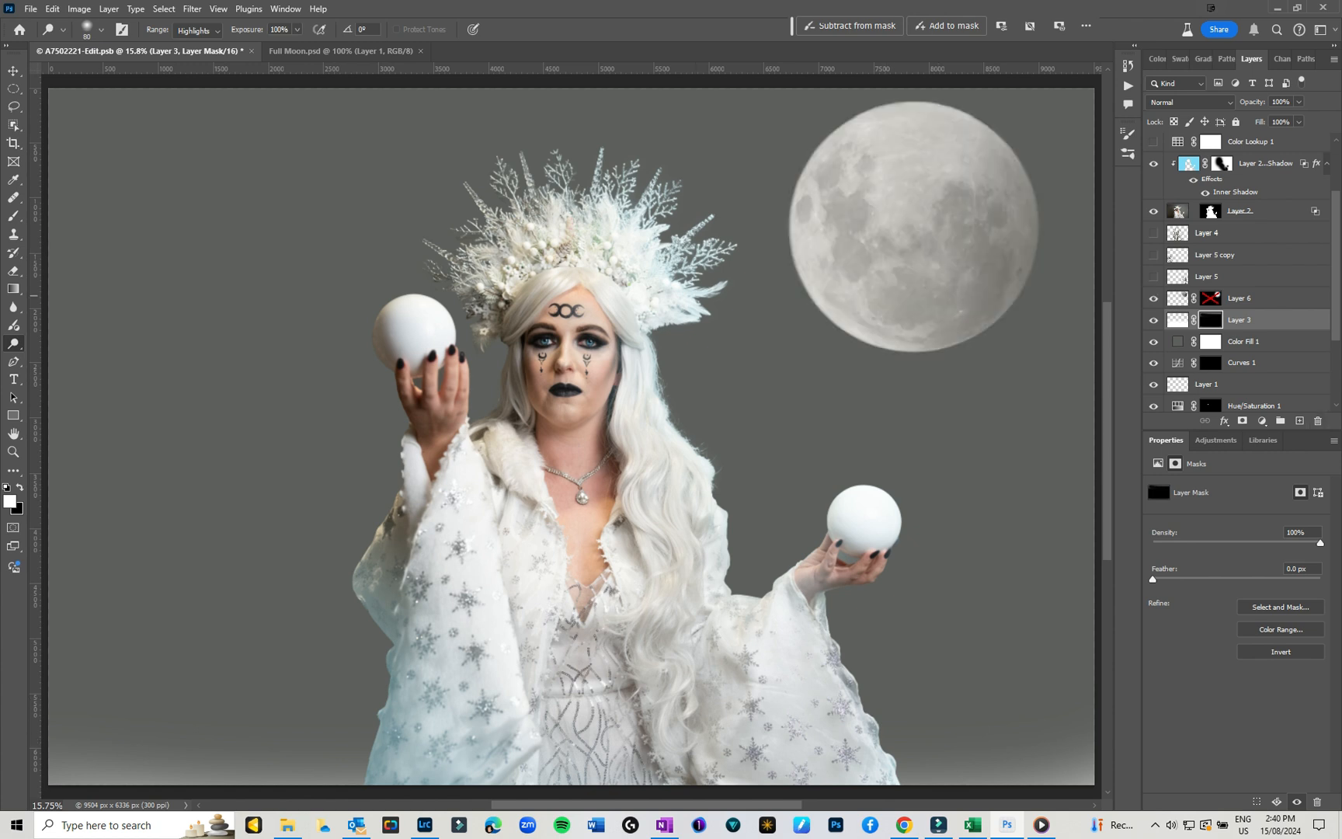
{"action": "left_click", "coordinate": [1211, 298], "text": "alt"}
{"action": "left_click", "coordinate": [1211, 299], "text": "alt"}
{"action": "left_click", "coordinate": [1154, 299]}
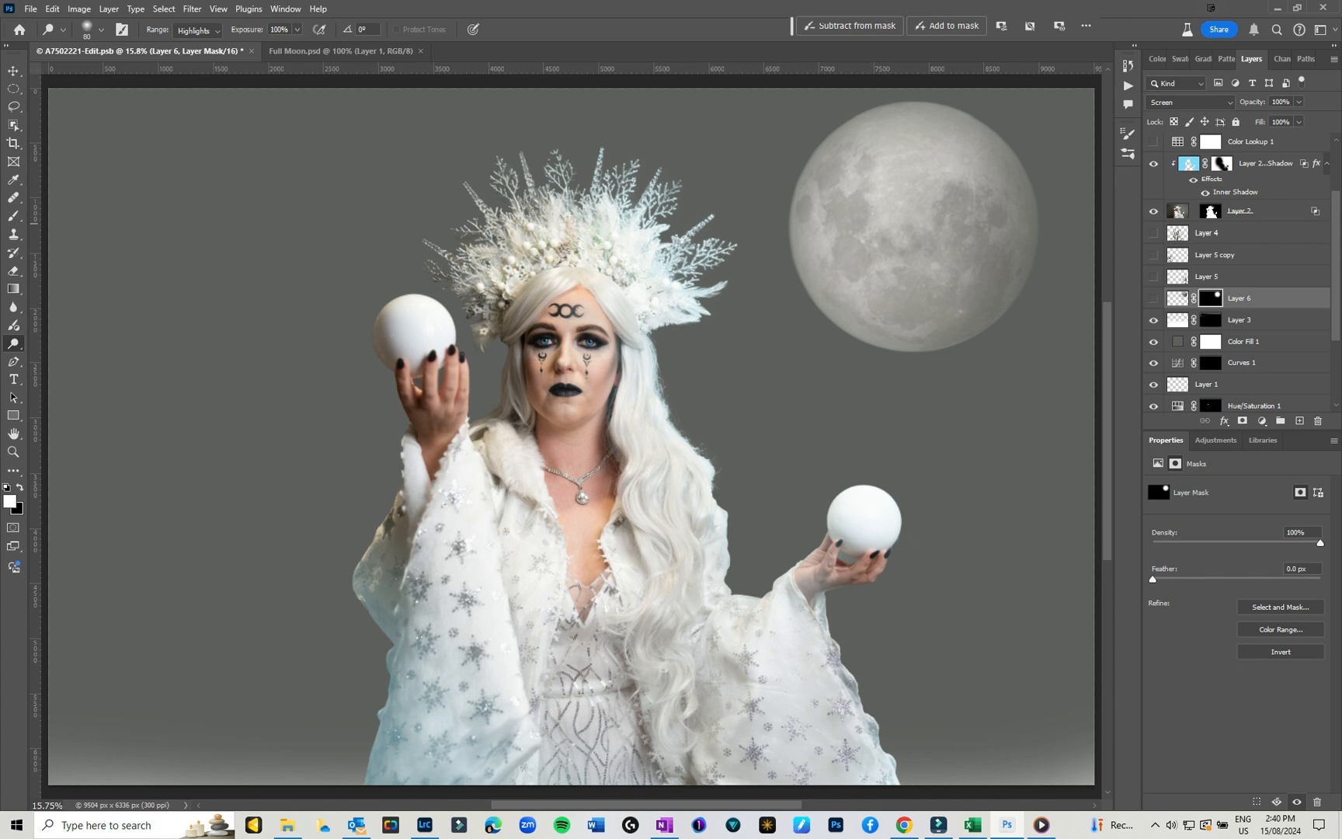
{"action": "left_click", "coordinate": [1154, 298]}
{"action": "left_click", "coordinate": [1178, 298]}
{"action": "left_click", "coordinate": [1211, 298], "text": "shift"}
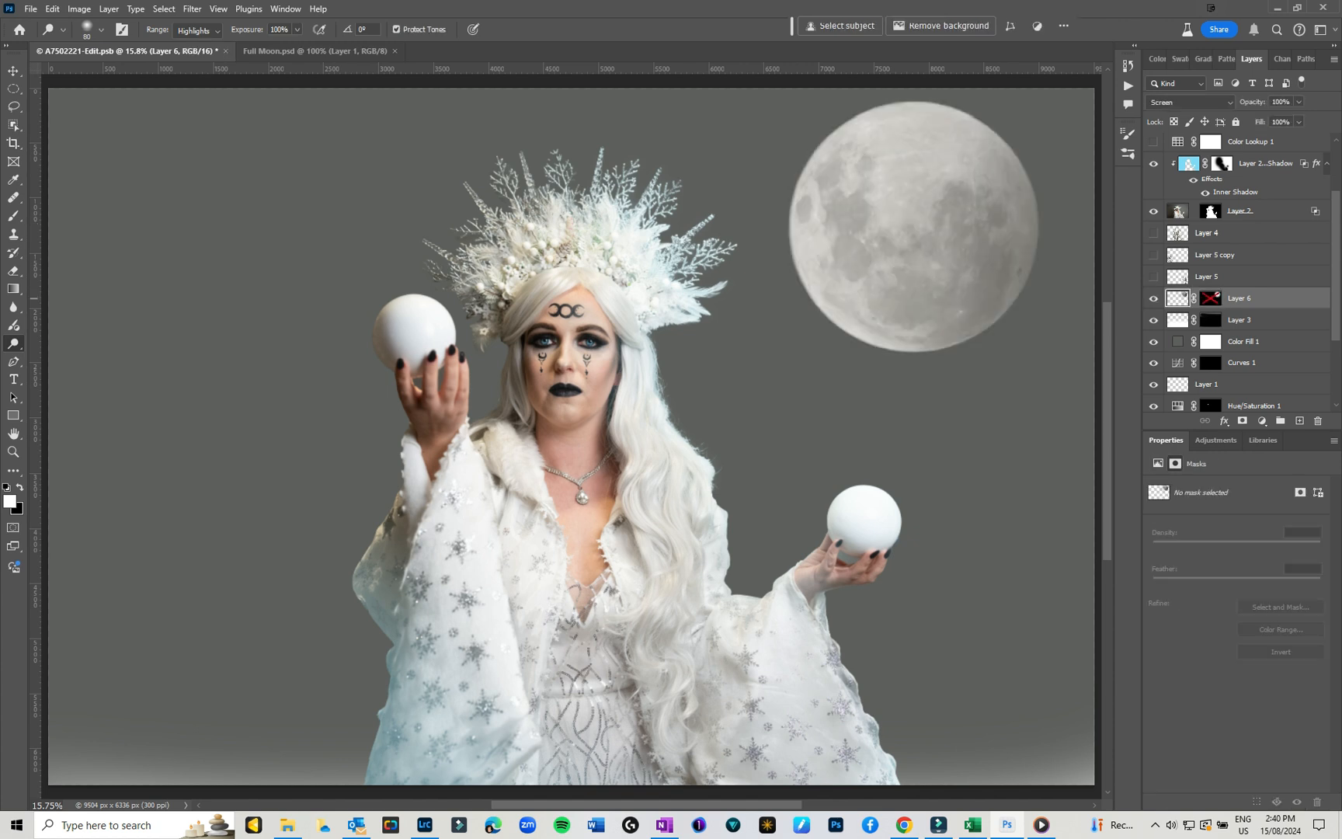
Look at the source moon in Full Moon.psd and compare the Layer 6 moon with its mask enabled and disabled
{"action": "left_click", "coordinate": [282, 50]}
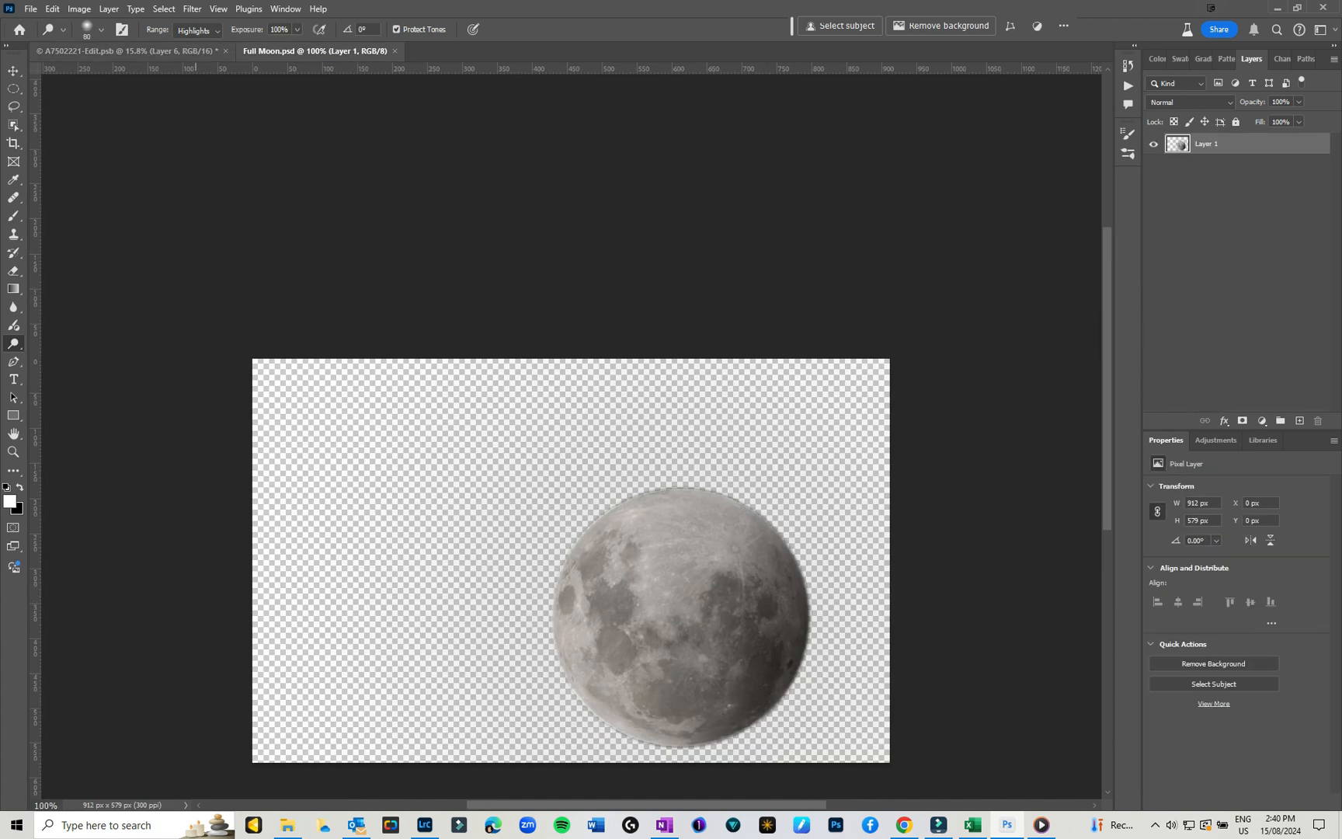
{"action": "left_click", "coordinate": [128, 51]}
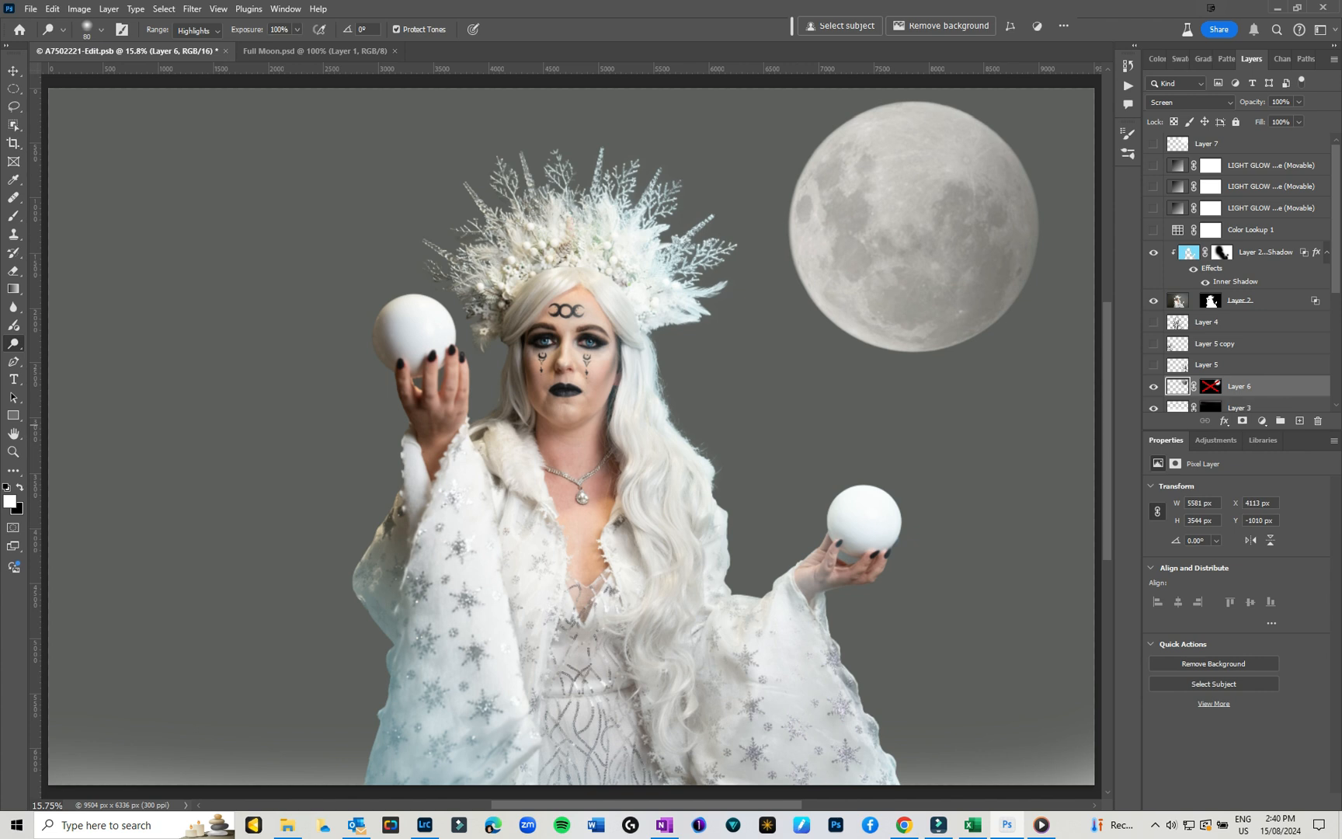
{"action": "left_click", "coordinate": [1211, 386], "text": "shift"}
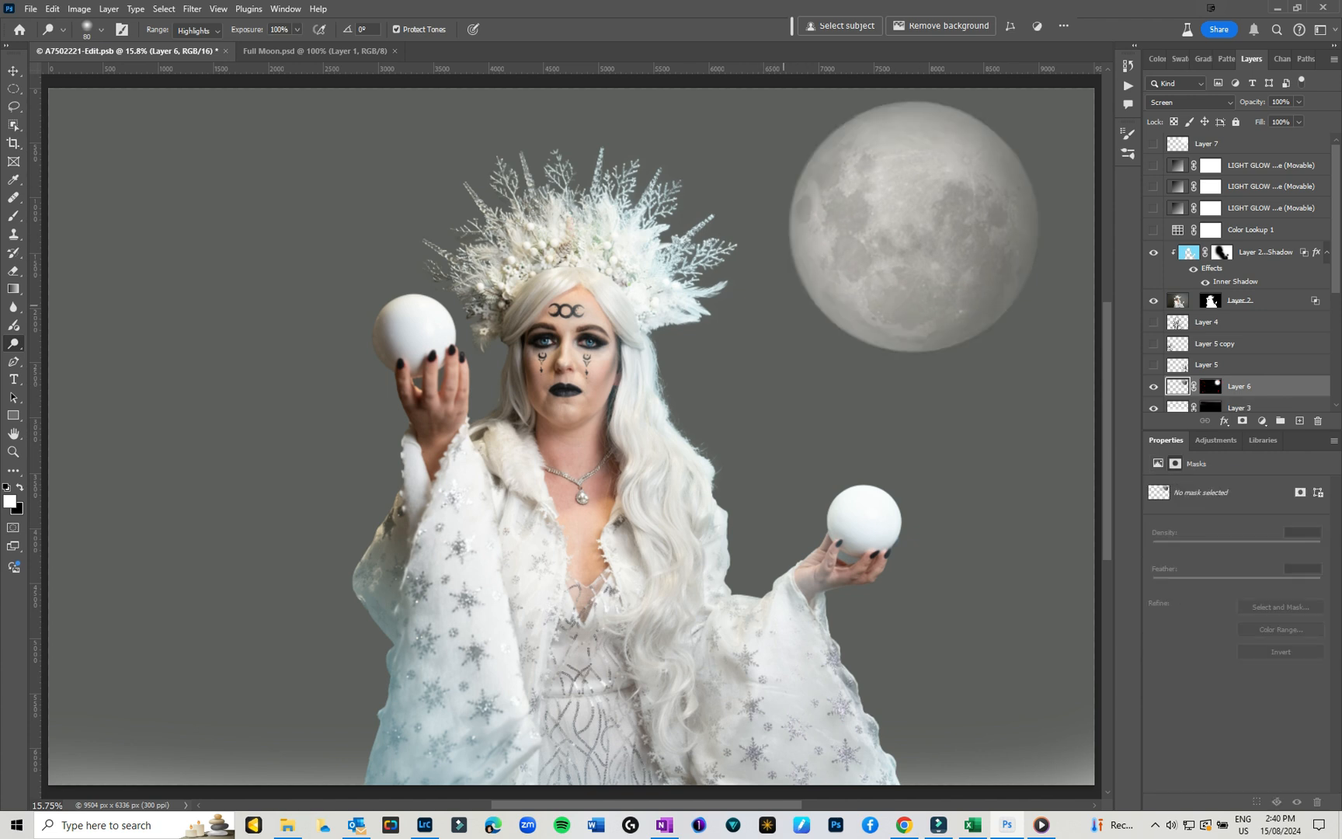
{"action": "left_click", "coordinate": [1210, 386], "text": "shift"}
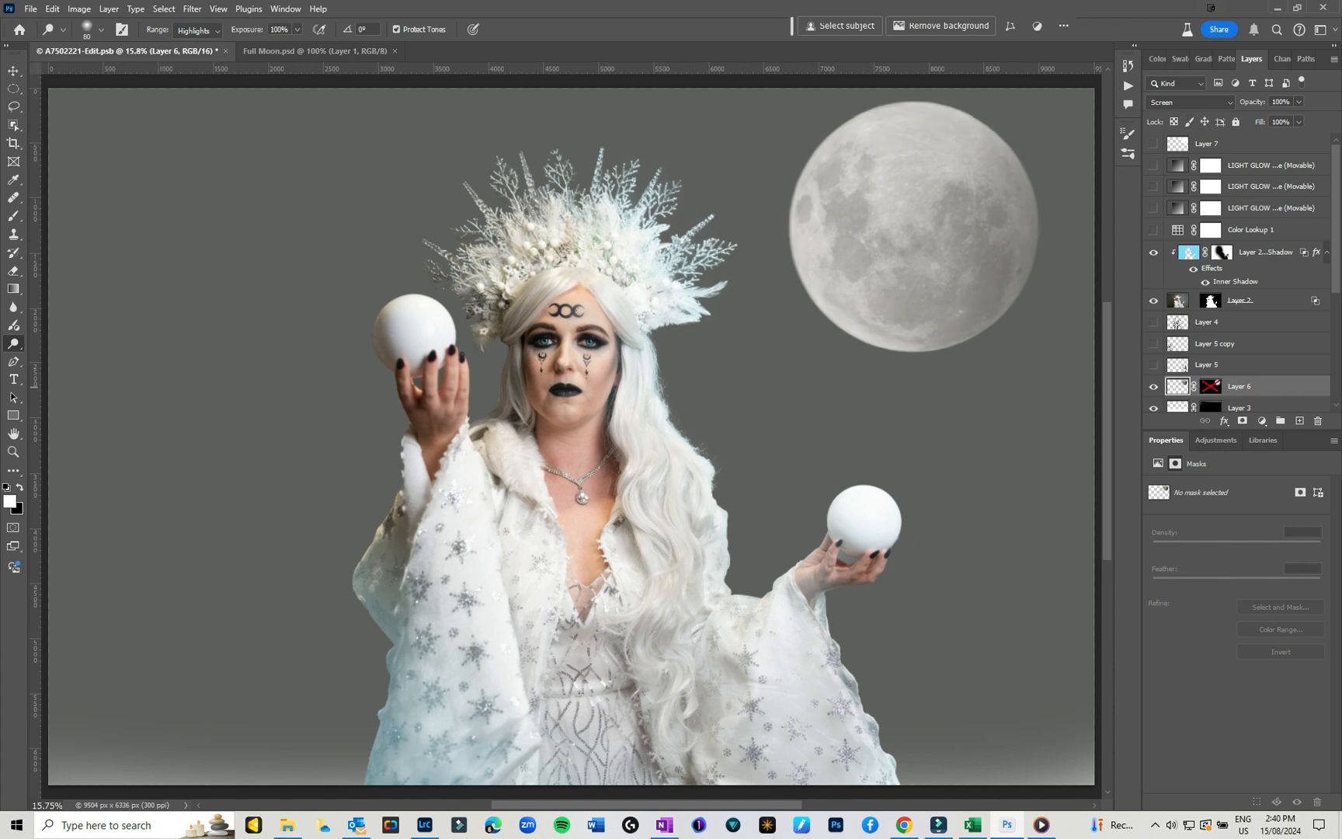
Preview the bare trees on Layer 4, Layer 5 copy and Layer 5, and hide all three layers again
{"action": "left_click", "coordinate": [1209, 364]}
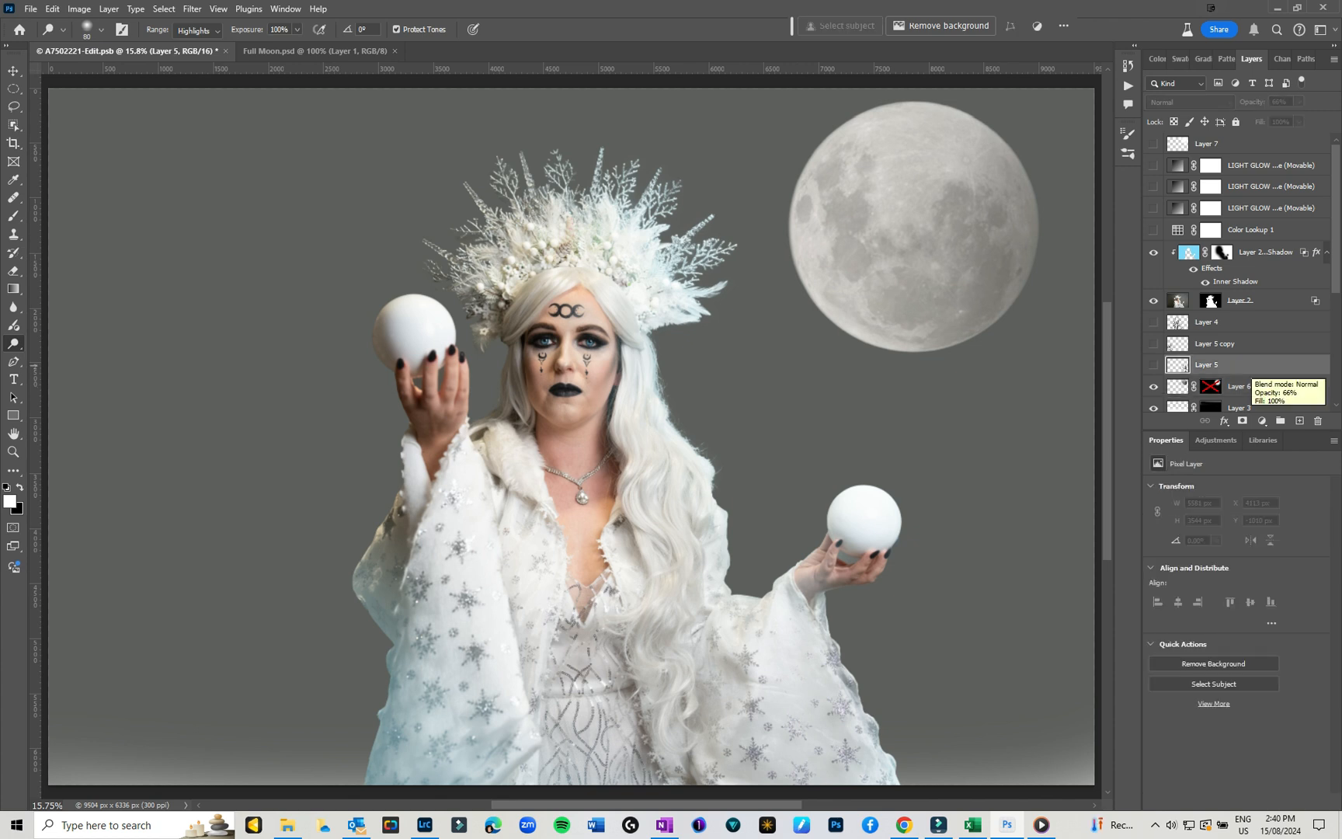
{"action": "left_click", "coordinate": [1155, 321]}
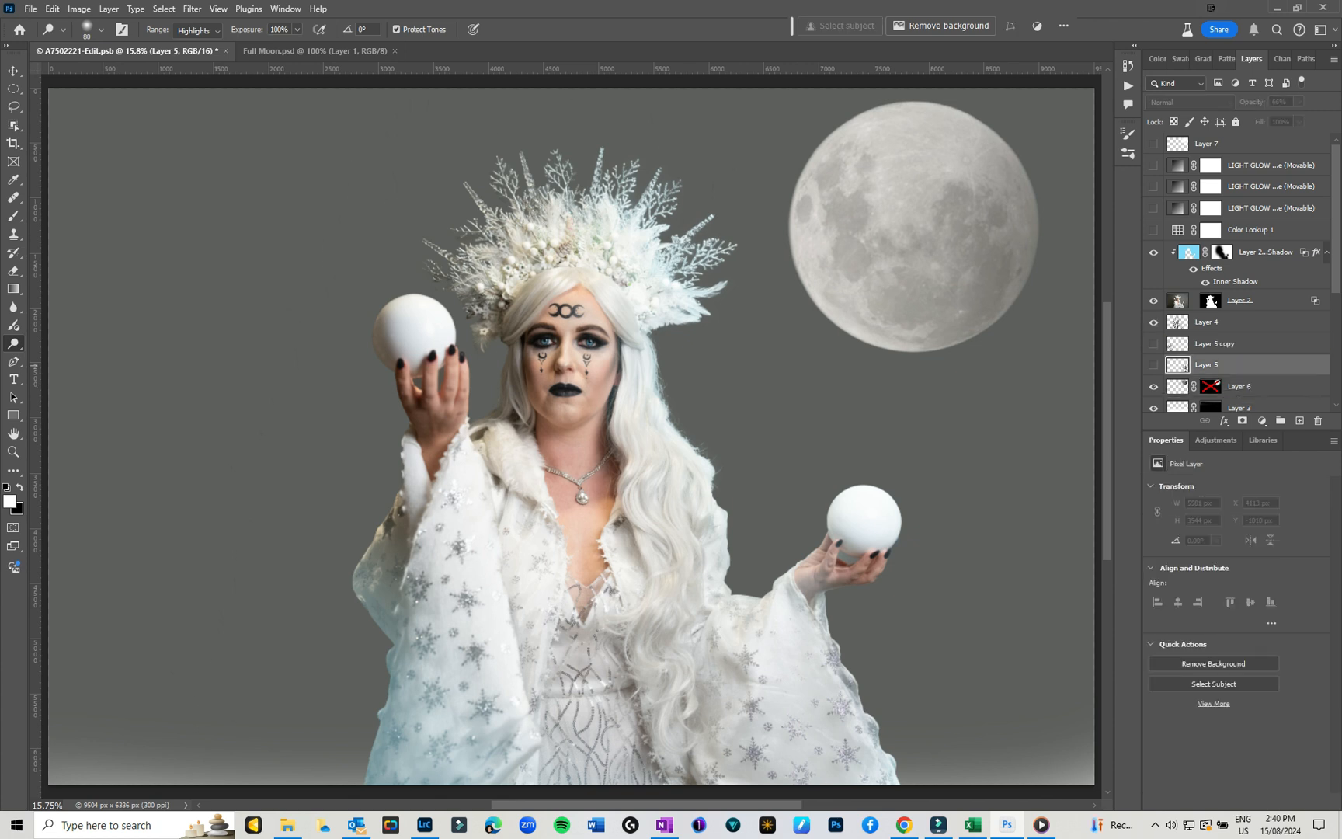
{"action": "left_click", "coordinate": [1154, 344]}
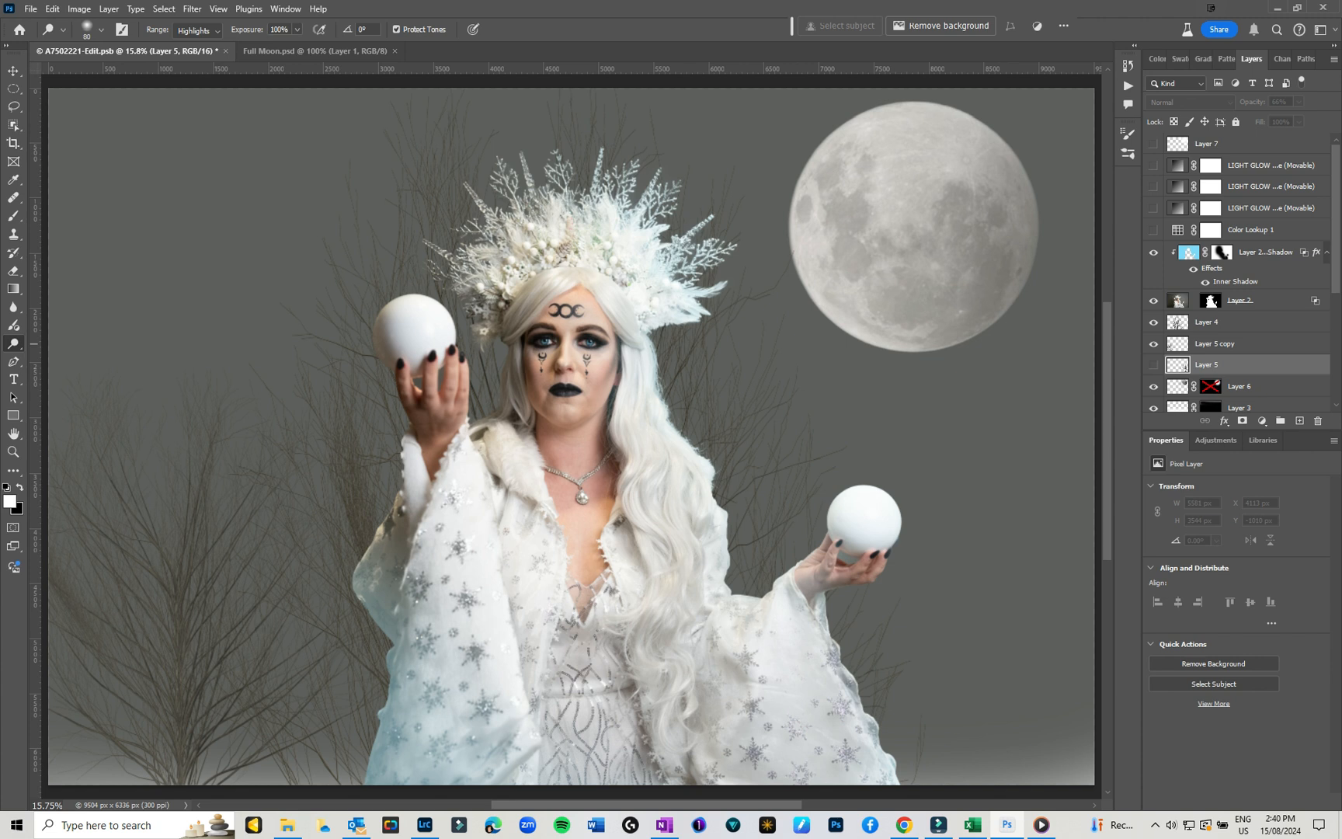
{"action": "left_click", "coordinate": [1155, 365]}
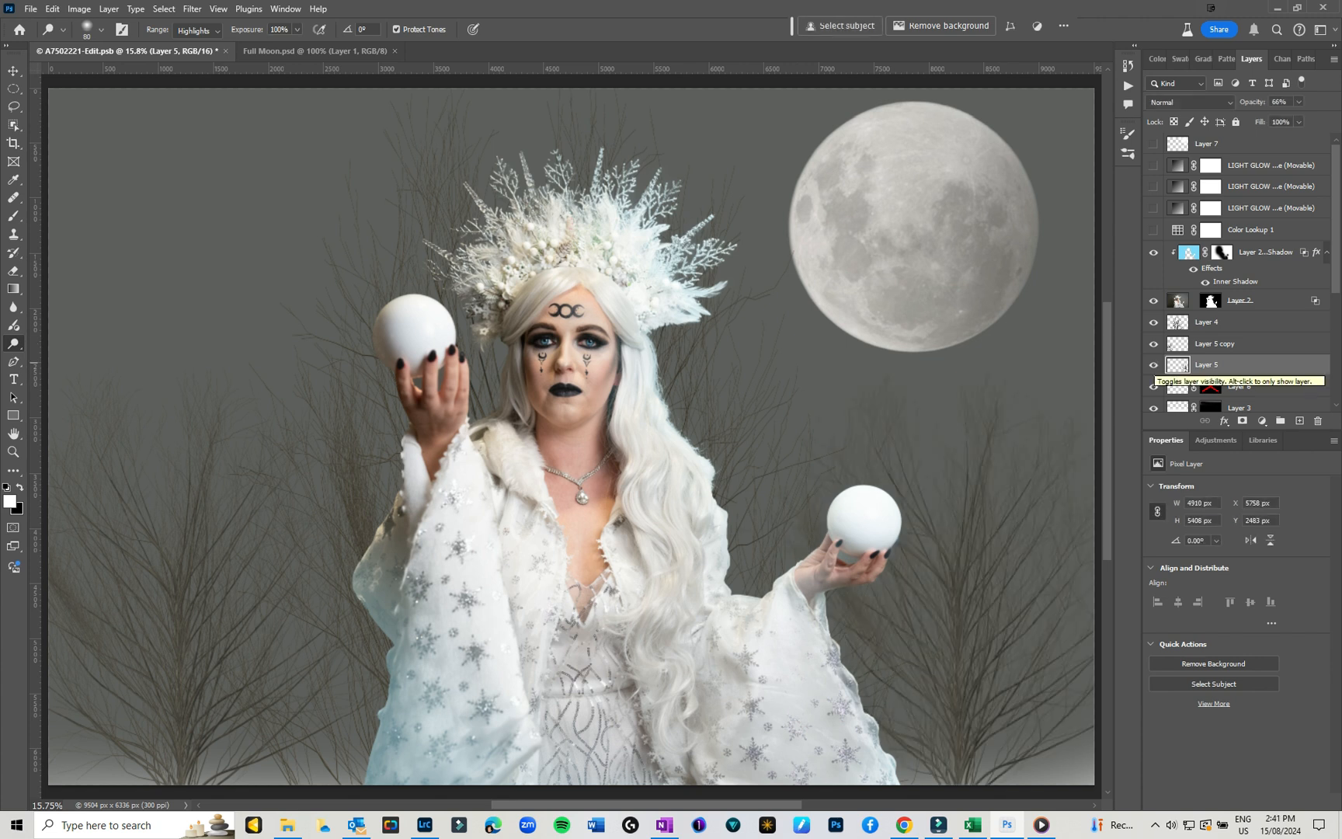
{"action": "left_click_drag", "start_coordinate": [1153, 366], "coordinate": [1155, 322]}
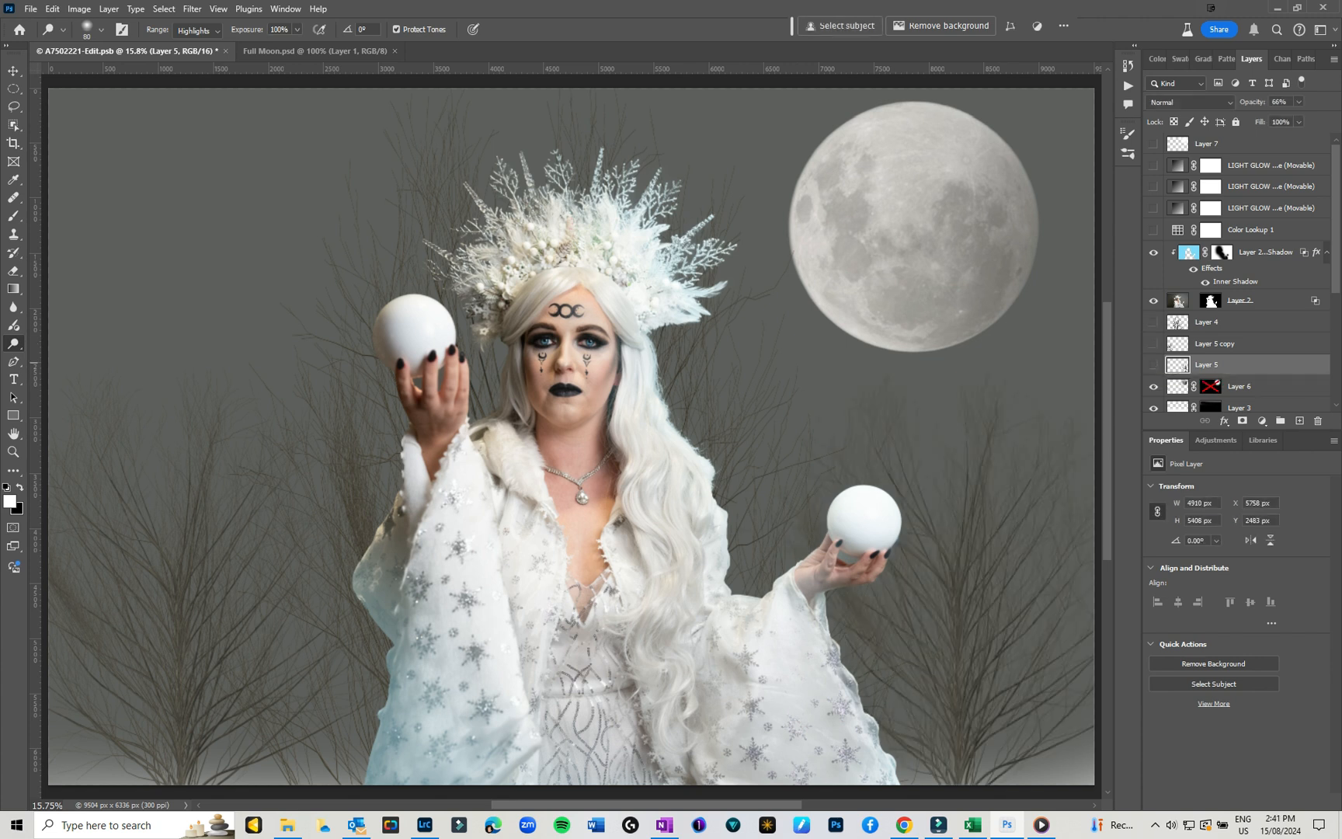
Add a new layer above Layer 5 and start a Tree render on it with the Spruce Tree base type
{"action": "left_click", "coordinate": [1300, 421]}
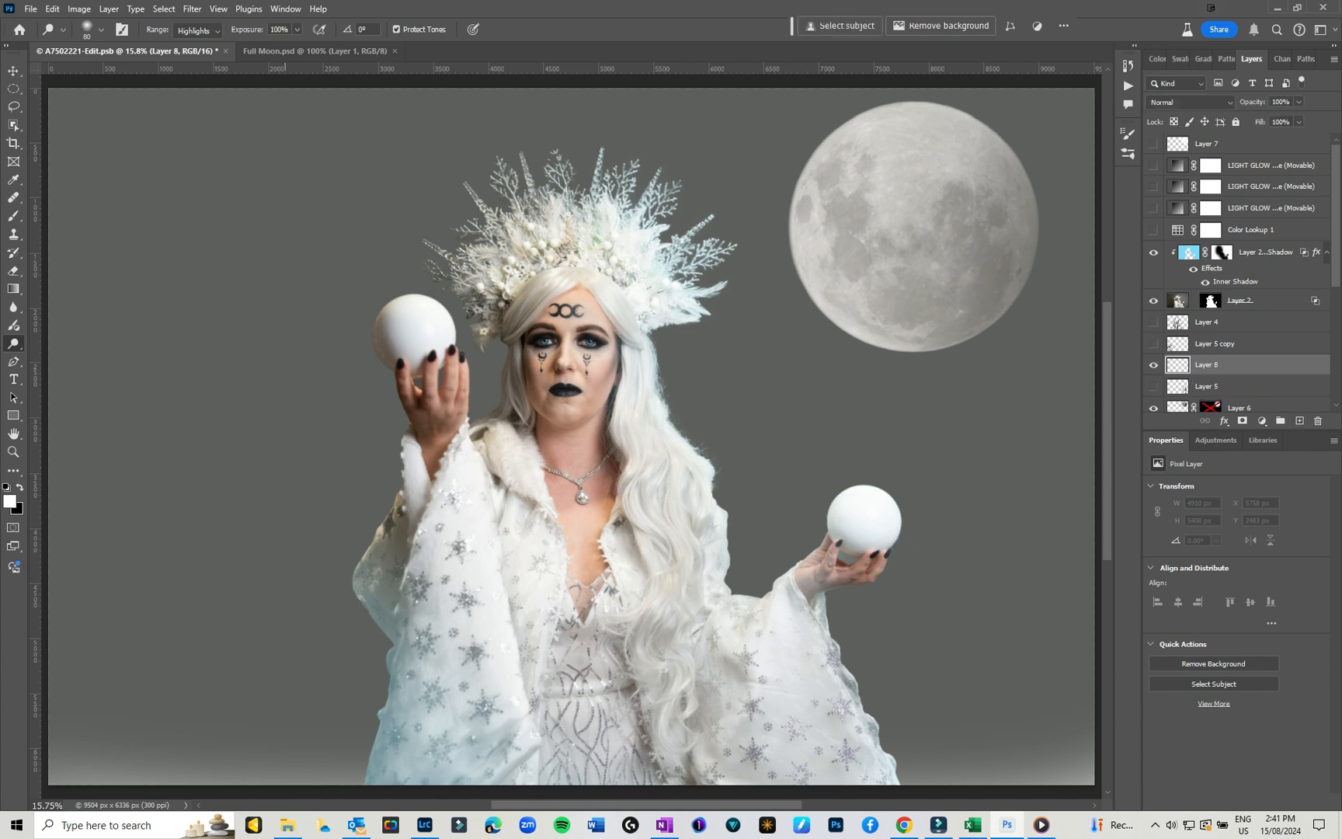
{"action": "left_click", "coordinate": [192, 8]}
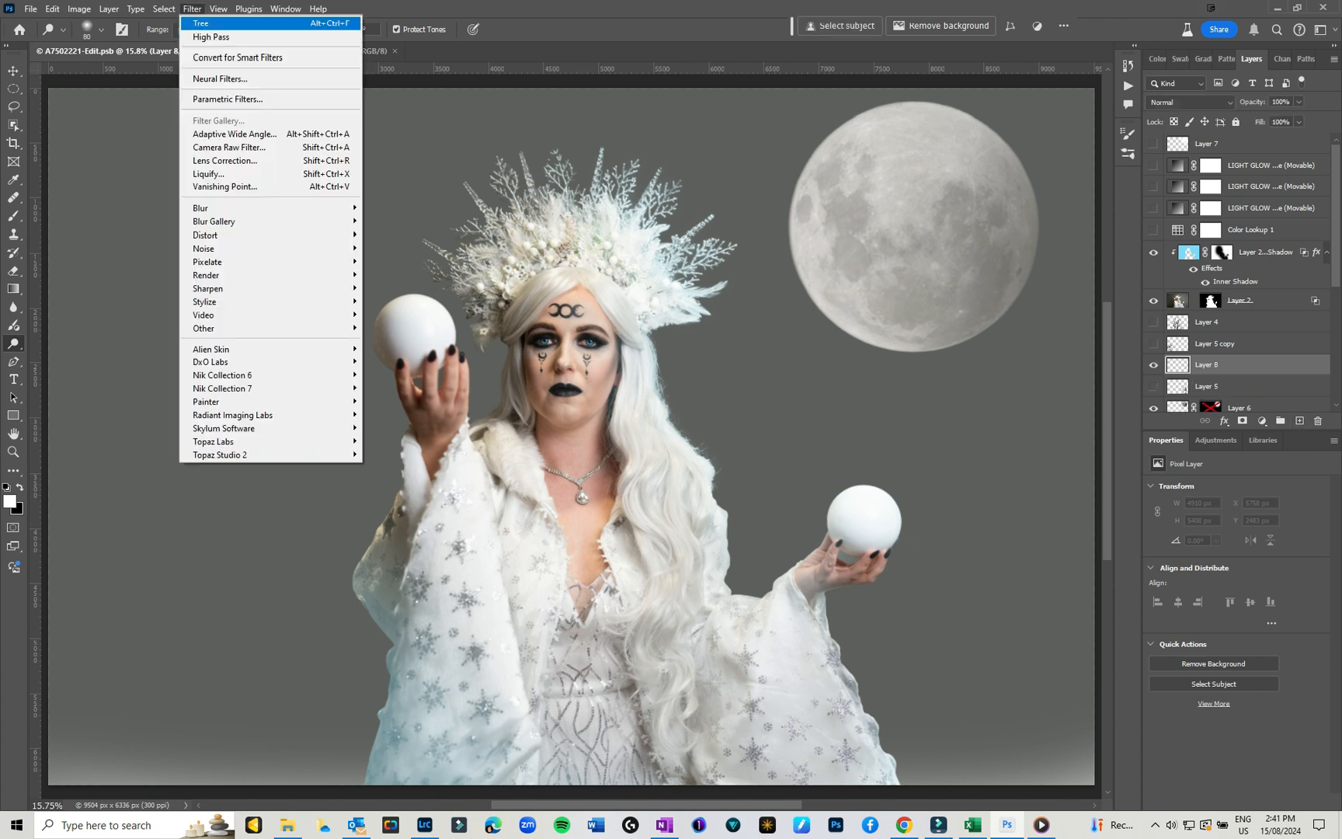
{"action": "mouse_move", "coordinate": [206, 275]}
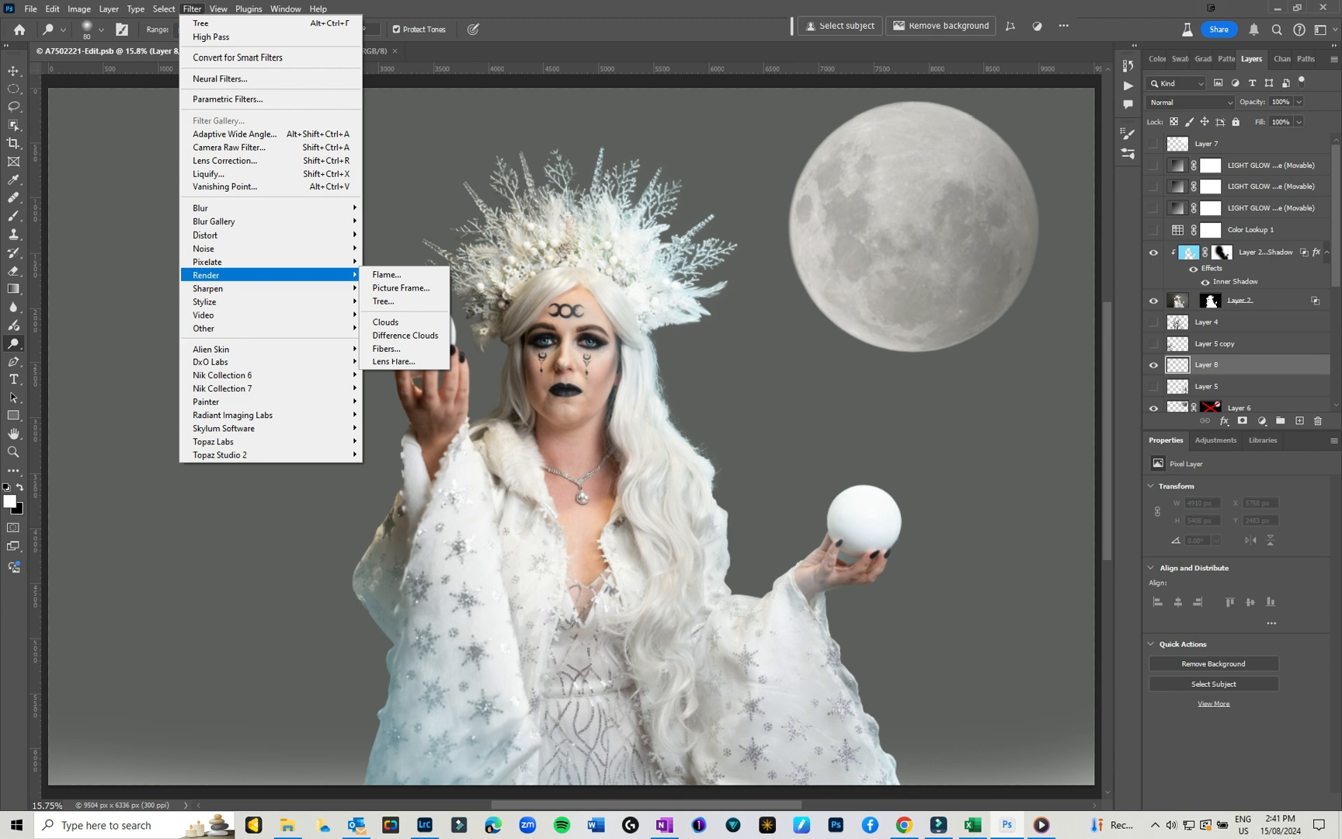
{"action": "left_click", "coordinate": [384, 301]}
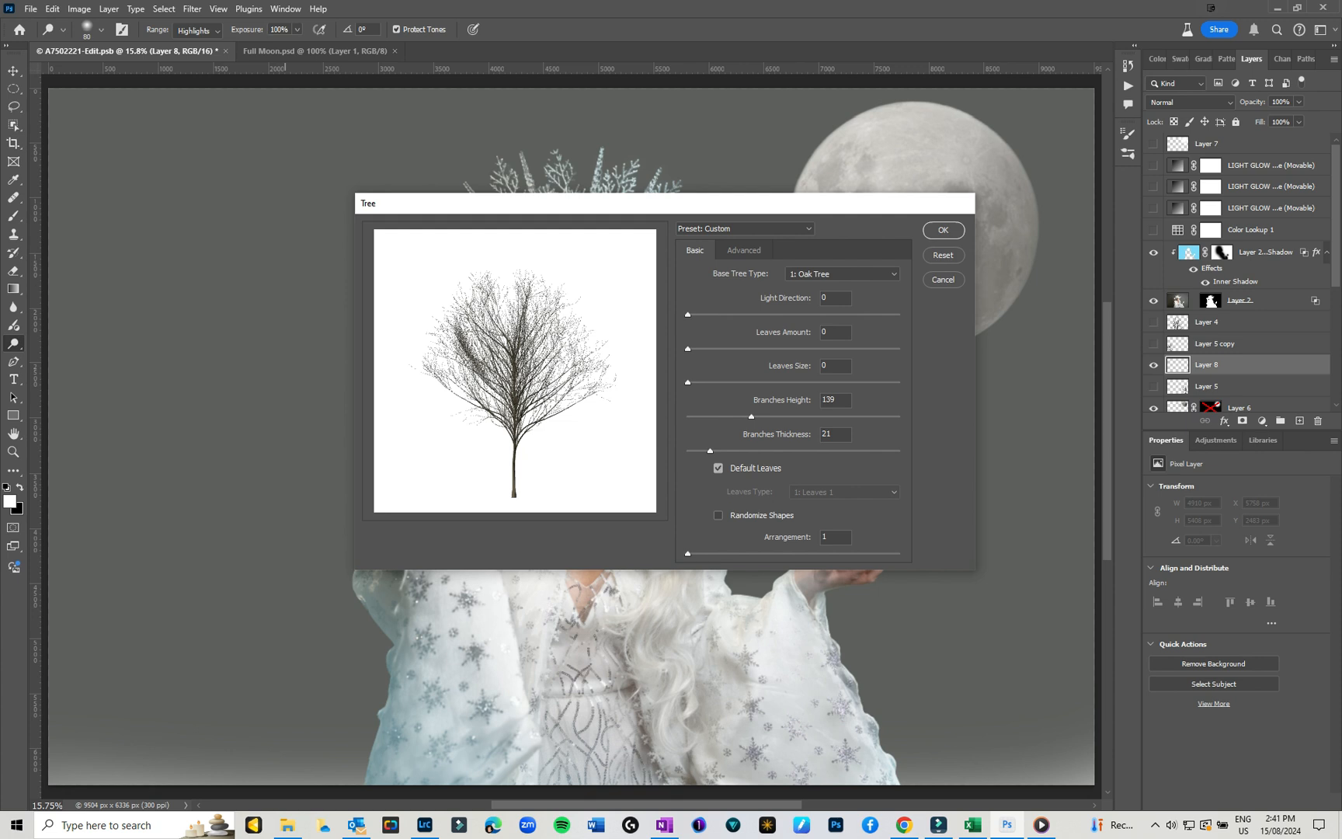
{"action": "left_click", "coordinate": [843, 275]}
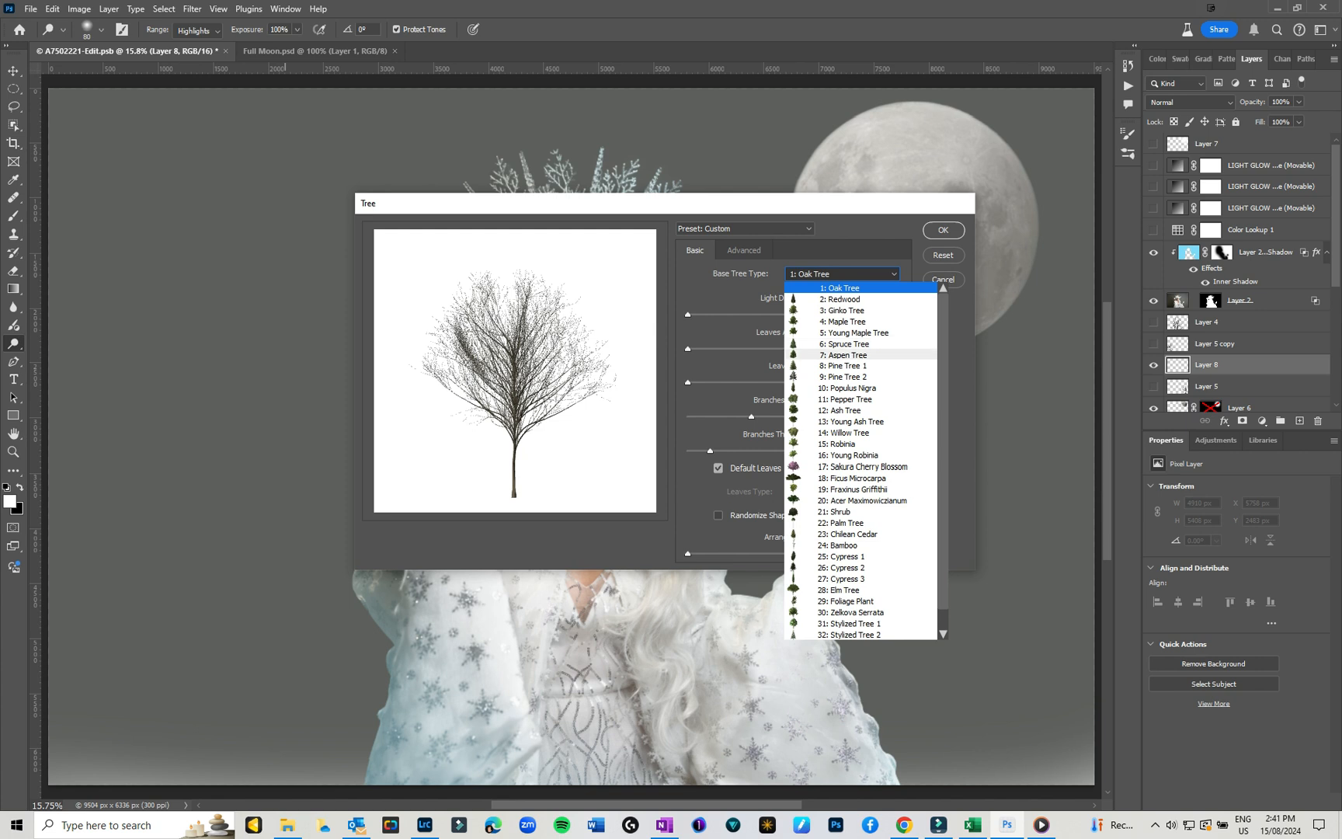
{"action": "left_click", "coordinate": [849, 343]}
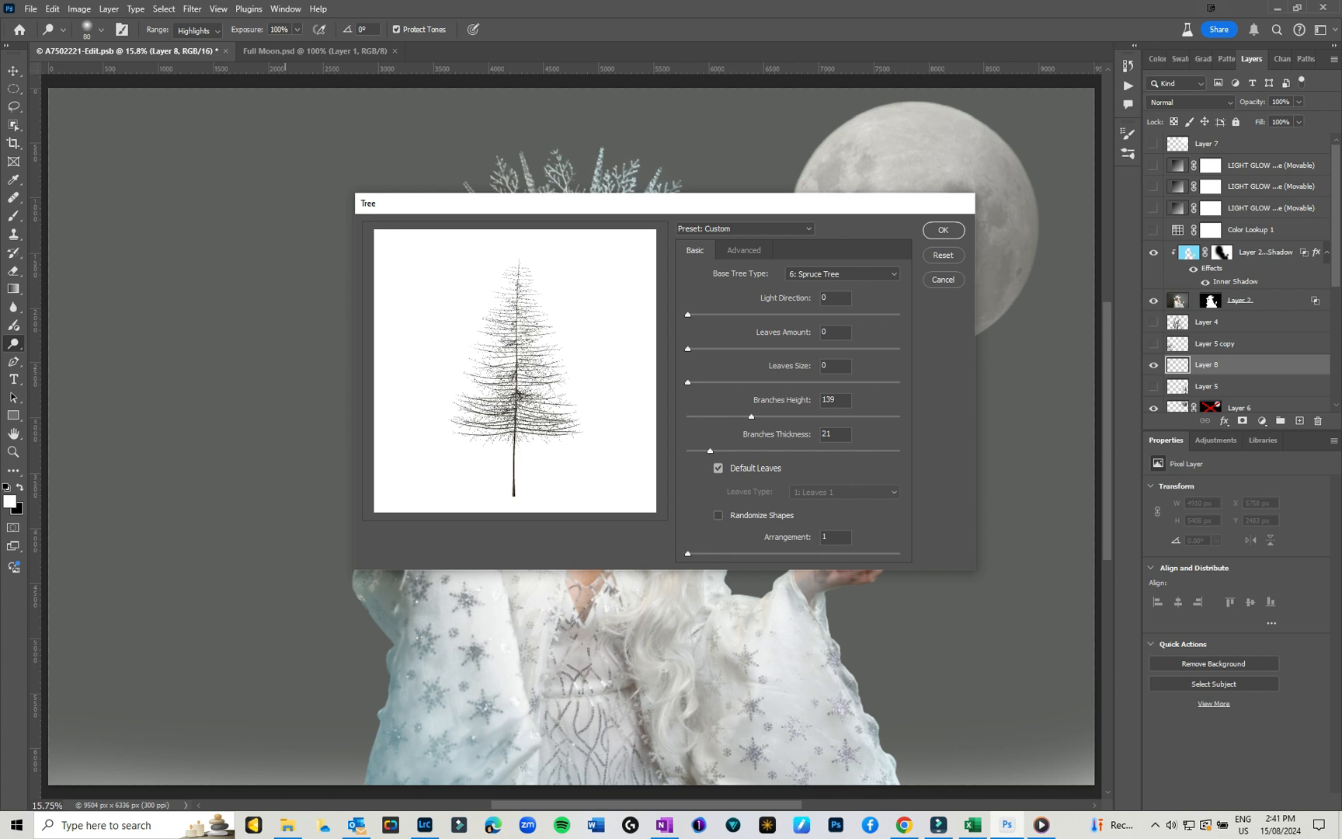
Render the leafless spruce with leaves amount 0, branches height 123 and branches thickness 40
{"action": "left_click_drag", "start_coordinate": [741, 315], "coordinate": [899, 349]}
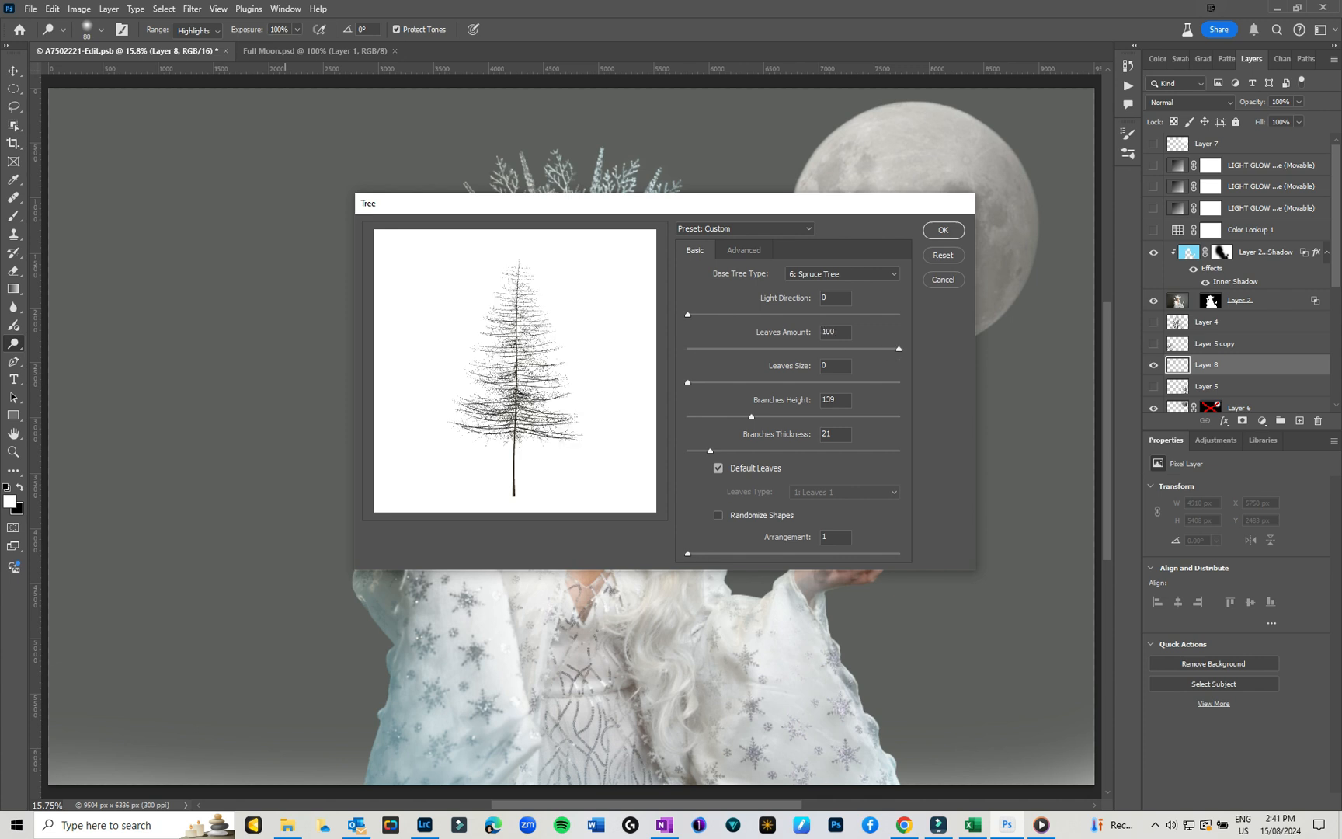
{"action": "left_click_drag", "start_coordinate": [900, 349], "coordinate": [687, 349]}
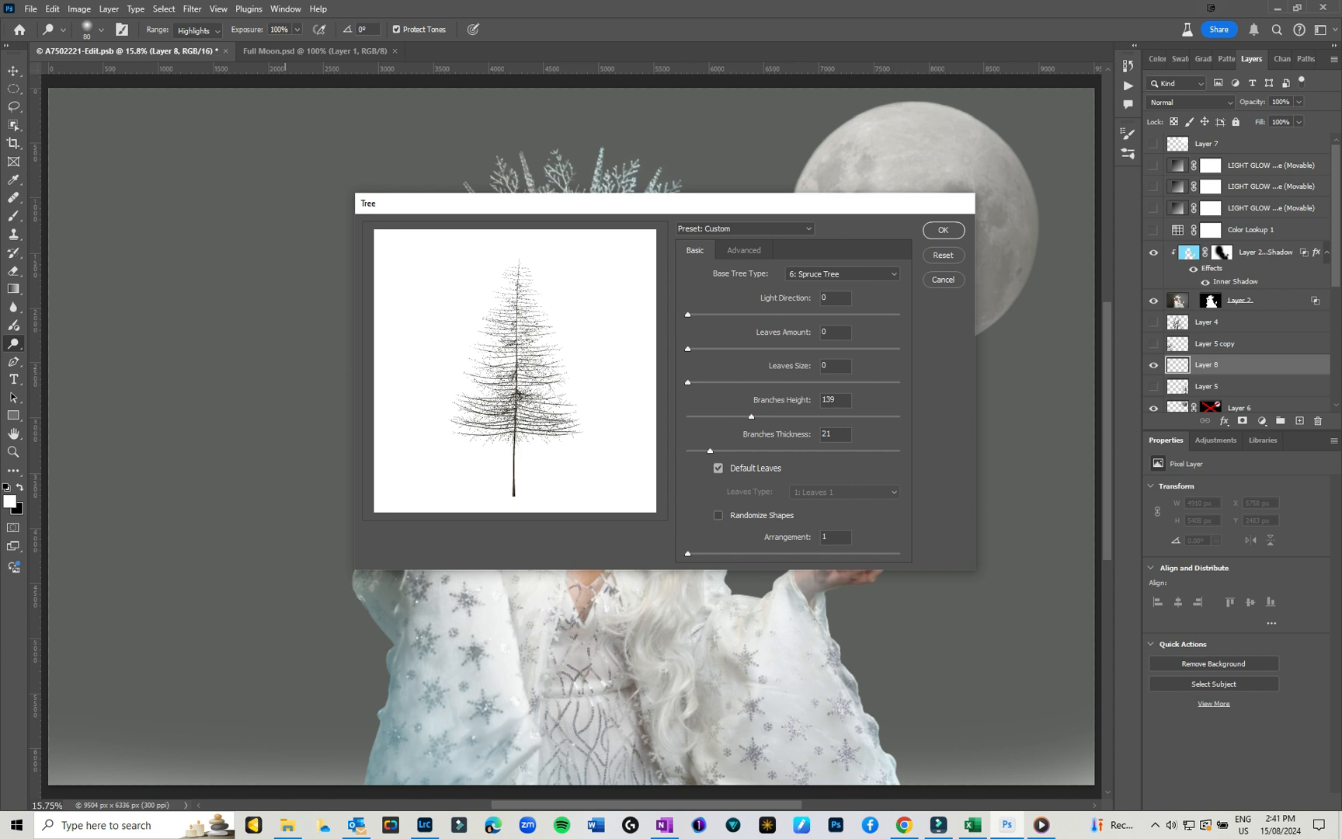
{"action": "mouse_move", "coordinate": [751, 418]}
{"action": "left_mouse_down"}
{"action": "mouse_move", "coordinate": [817, 417]}
{"action": "mouse_move", "coordinate": [702, 417]}
{"action": "mouse_move", "coordinate": [742, 417]}
{"action": "left_mouse_up"}
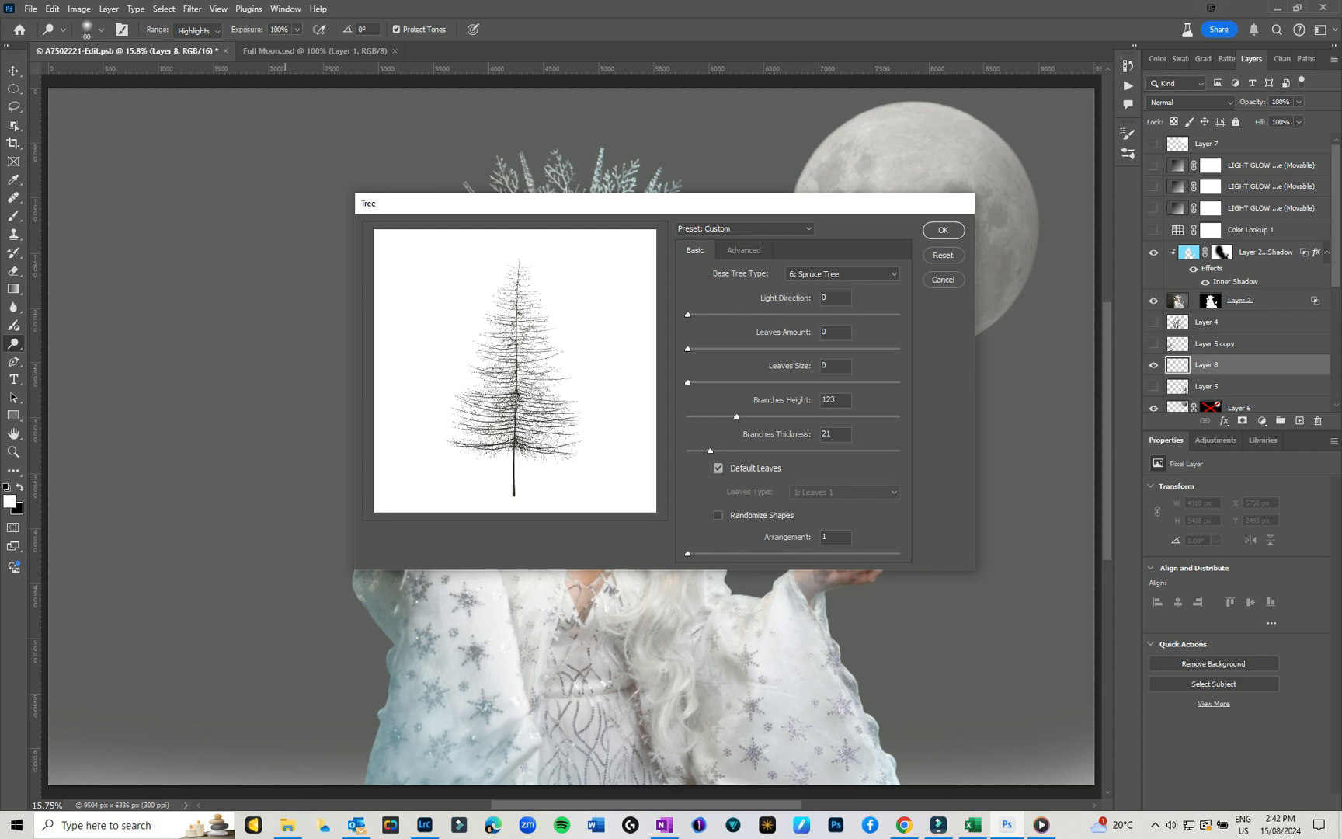
{"action": "left_click_drag", "start_coordinate": [728, 451], "coordinate": [730, 451]}
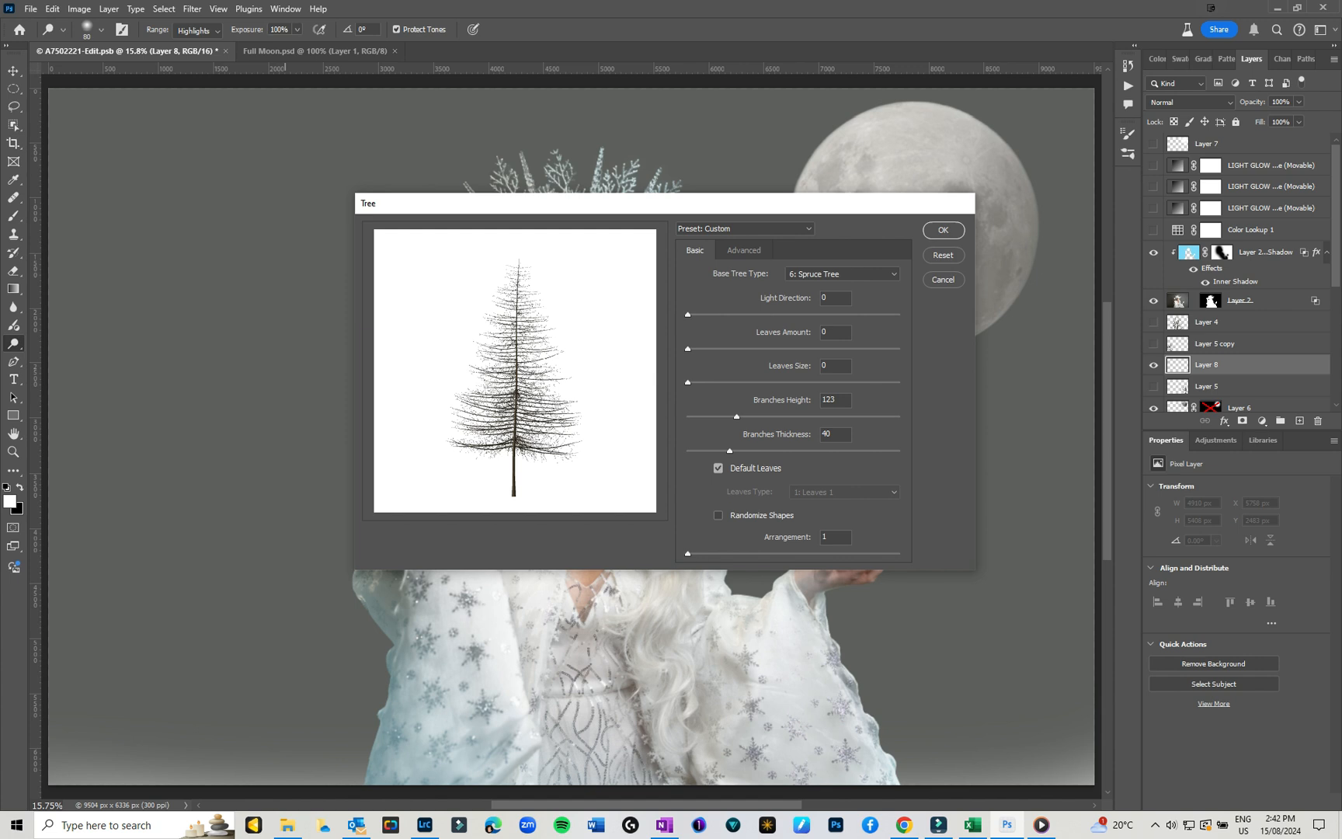
{"action": "left_click", "coordinate": [943, 230]}
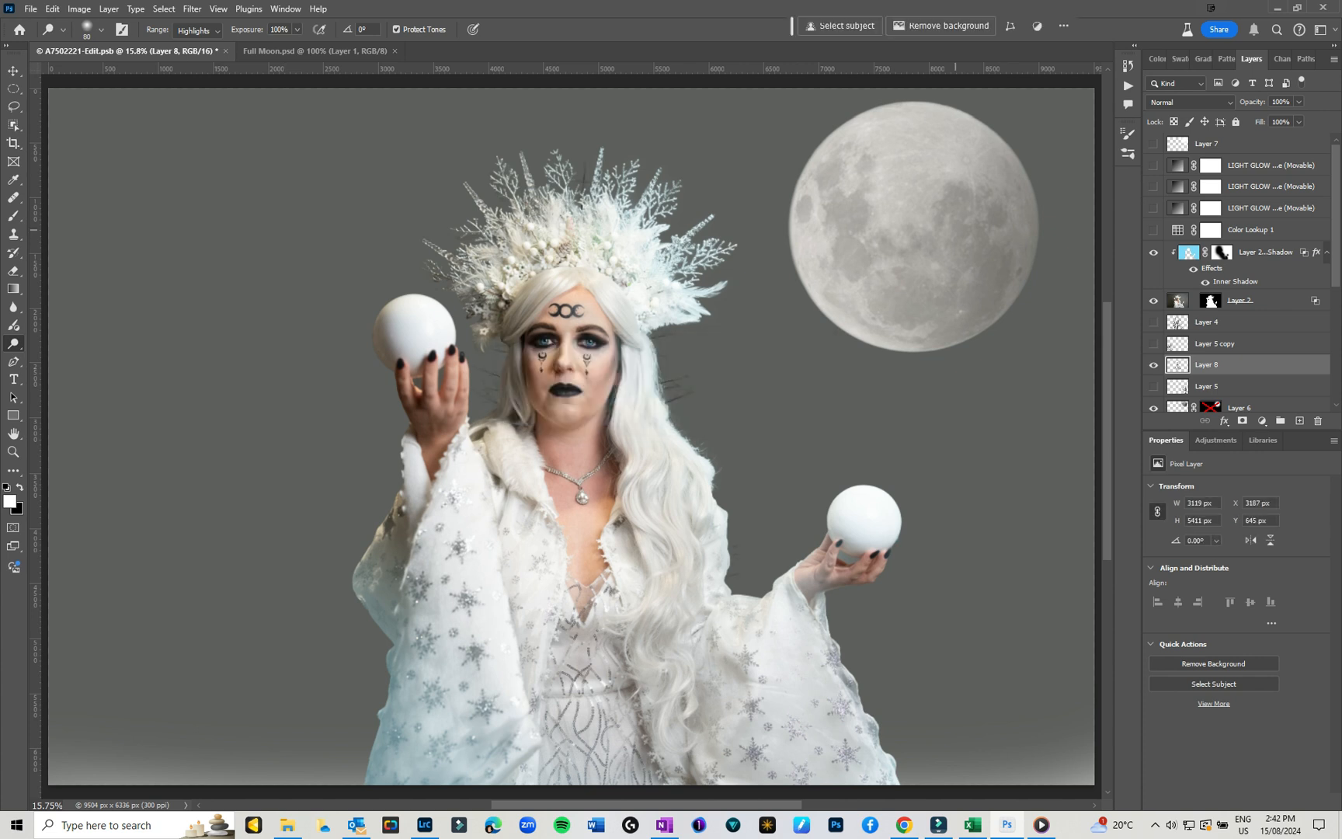
Move the rendered spruce into the empty area left of the woman and delete its layer
{"action": "key", "text": "v"}
{"action": "mouse_move", "coordinate": [718, 334]}
{"action": "left_mouse_down"}
{"action": "mouse_move", "coordinate": [312, 242]}
{"action": "mouse_move", "coordinate": [330, 369]}
{"action": "mouse_move", "coordinate": [323, 348]}
{"action": "left_mouse_up"}
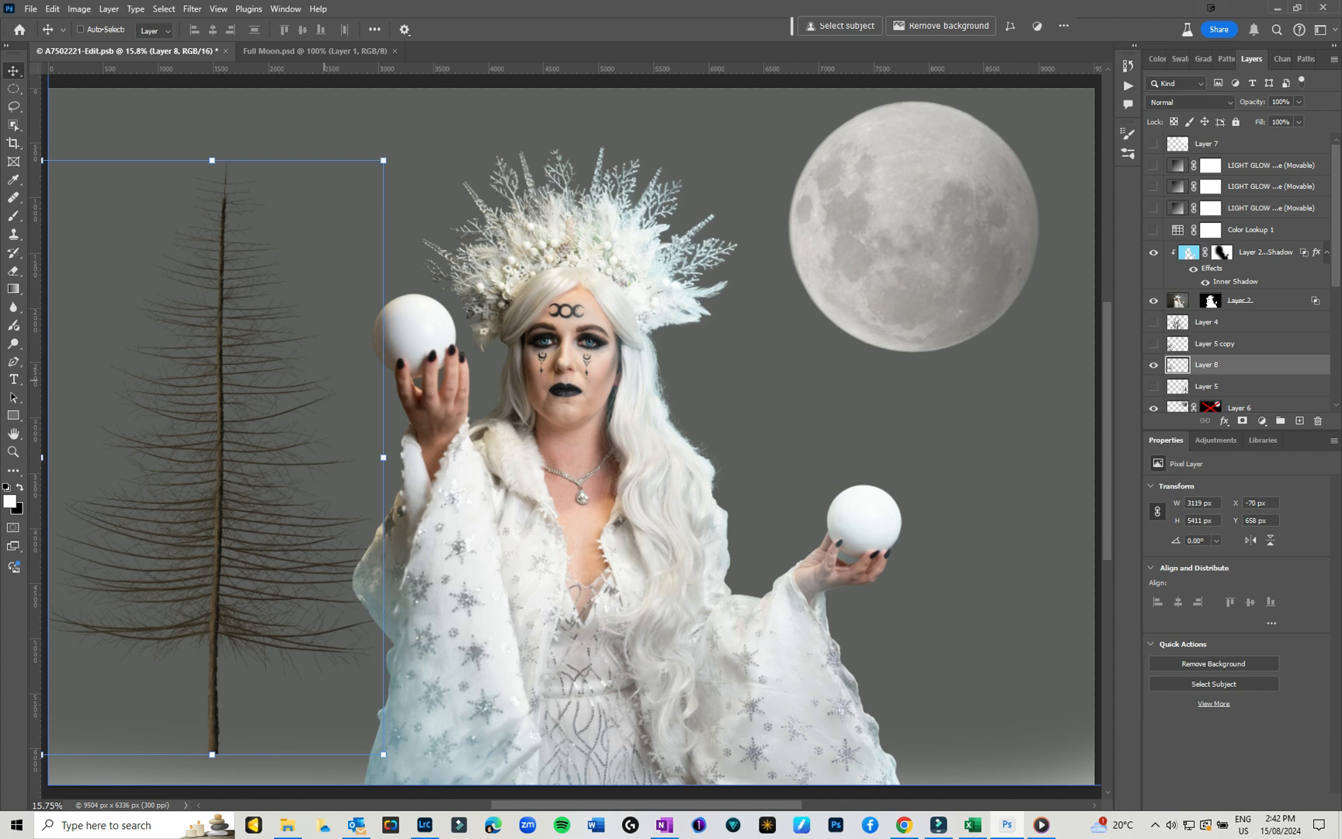
{"action": "key", "text": "Delete"}
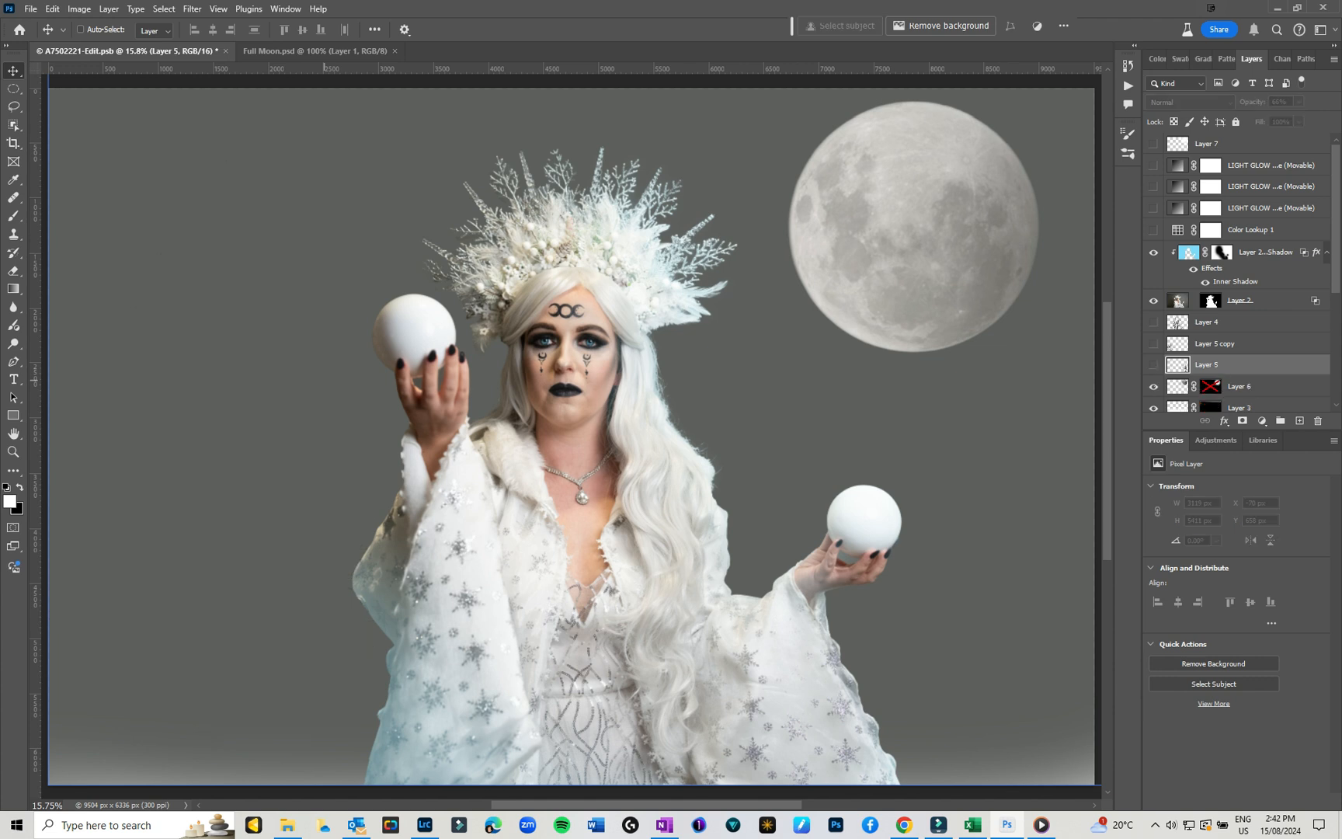
Make the bare-tree layers Layer 4, Layer 5 copy and Layer 5 visible
{"action": "left_click", "coordinate": [1153, 322]}
{"action": "left_click", "coordinate": [1230, 322]}
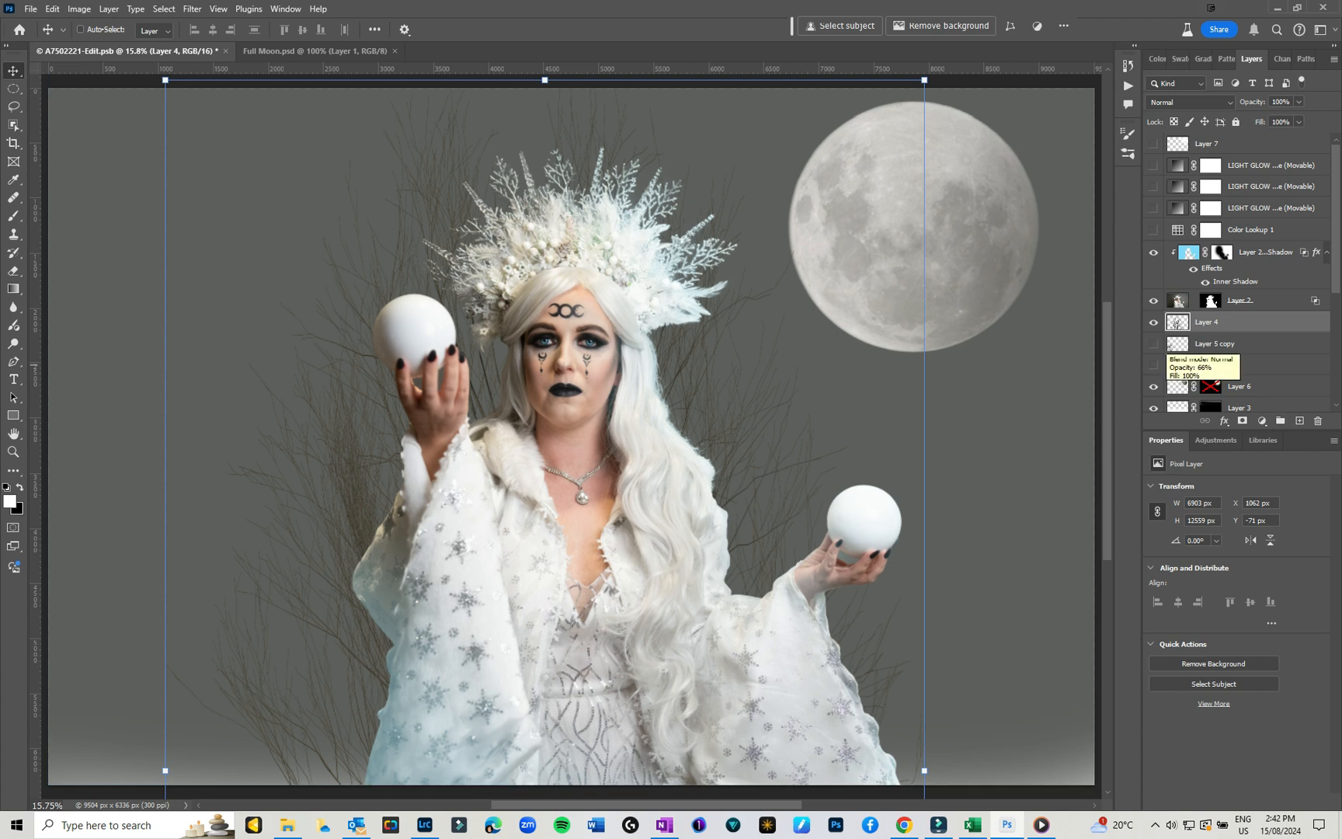
{"action": "left_click", "coordinate": [1154, 343]}
{"action": "left_click", "coordinate": [1235, 344]}
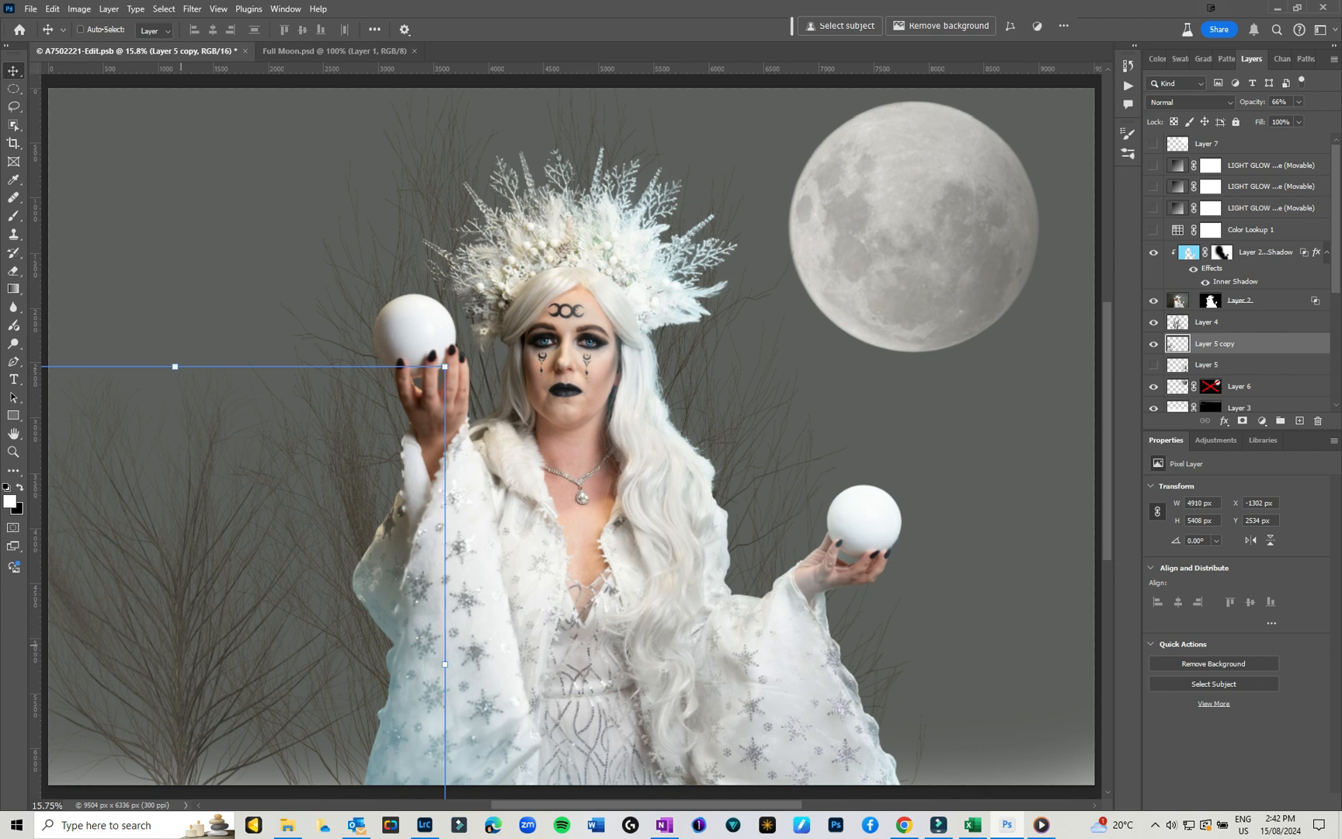
{"action": "left_click", "coordinate": [1154, 365]}
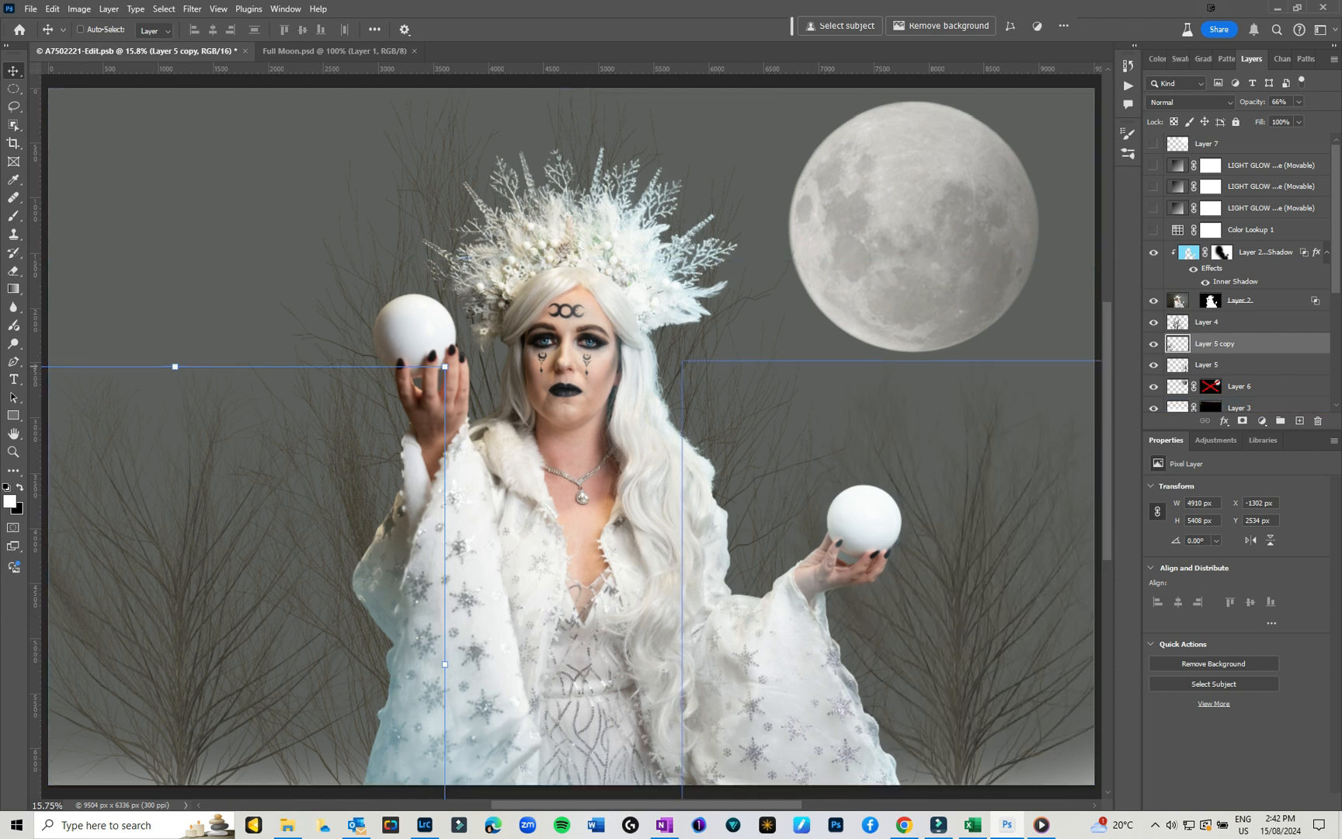
Group the three bare-tree layers, from Layer 5 up to Layer 4
{"action": "left_click", "coordinate": [1236, 365]}
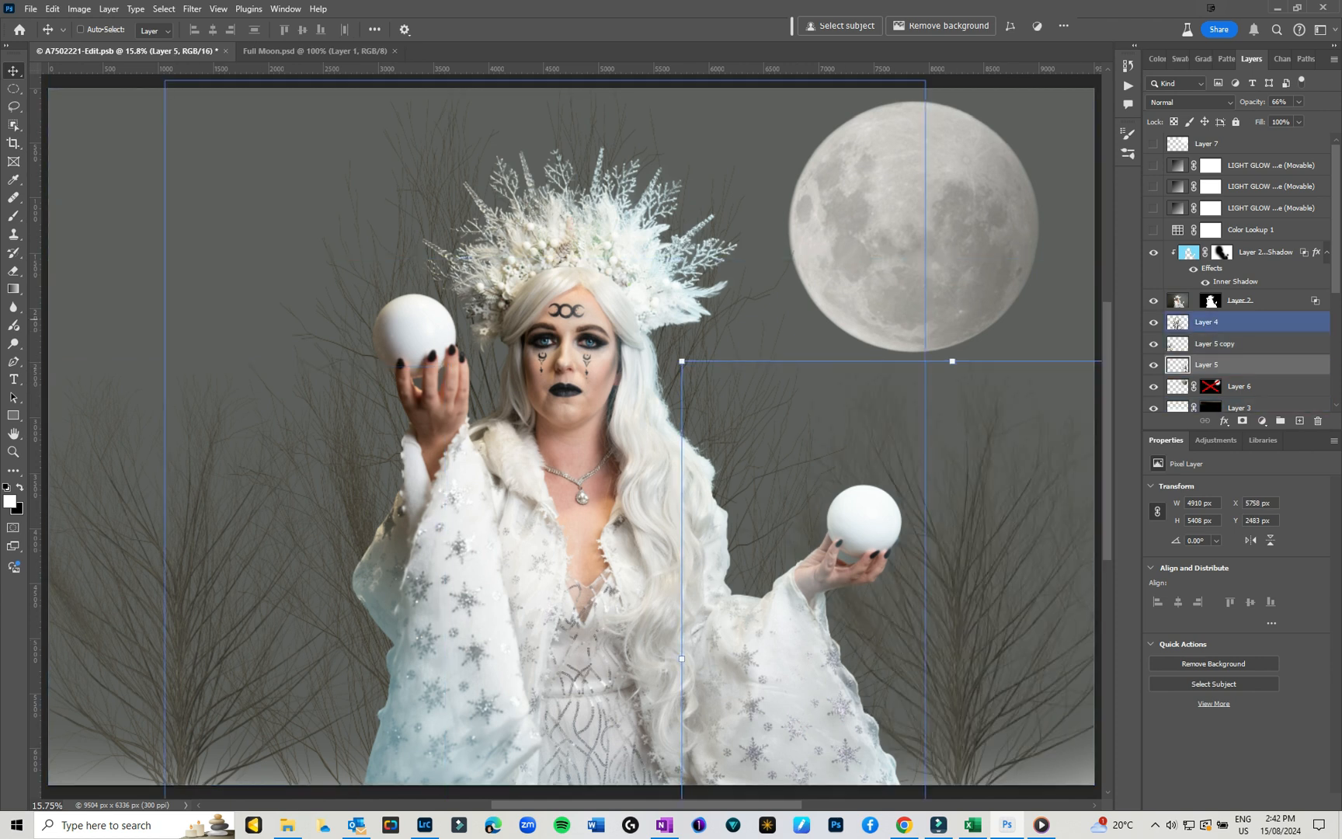
{"action": "left_click", "coordinate": [1235, 322], "text": "shift"}
{"action": "key", "text": "ctrl+g"}
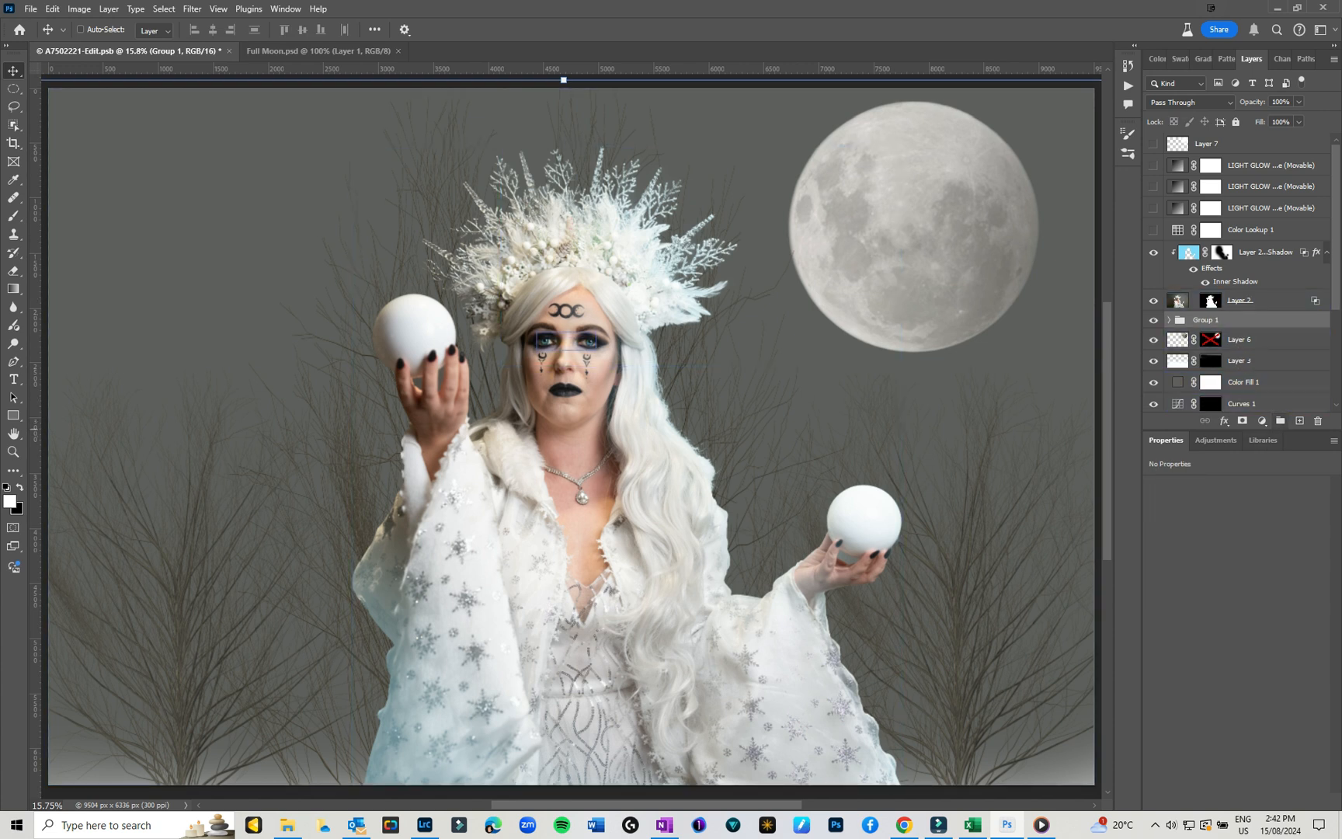
Add a Hue/Saturation adjustment clipped to the tree group, with saturation -87 and lightness -48
{"action": "left_click", "coordinate": [1263, 420]}
{"action": "left_click", "coordinate": [1254, 549]}
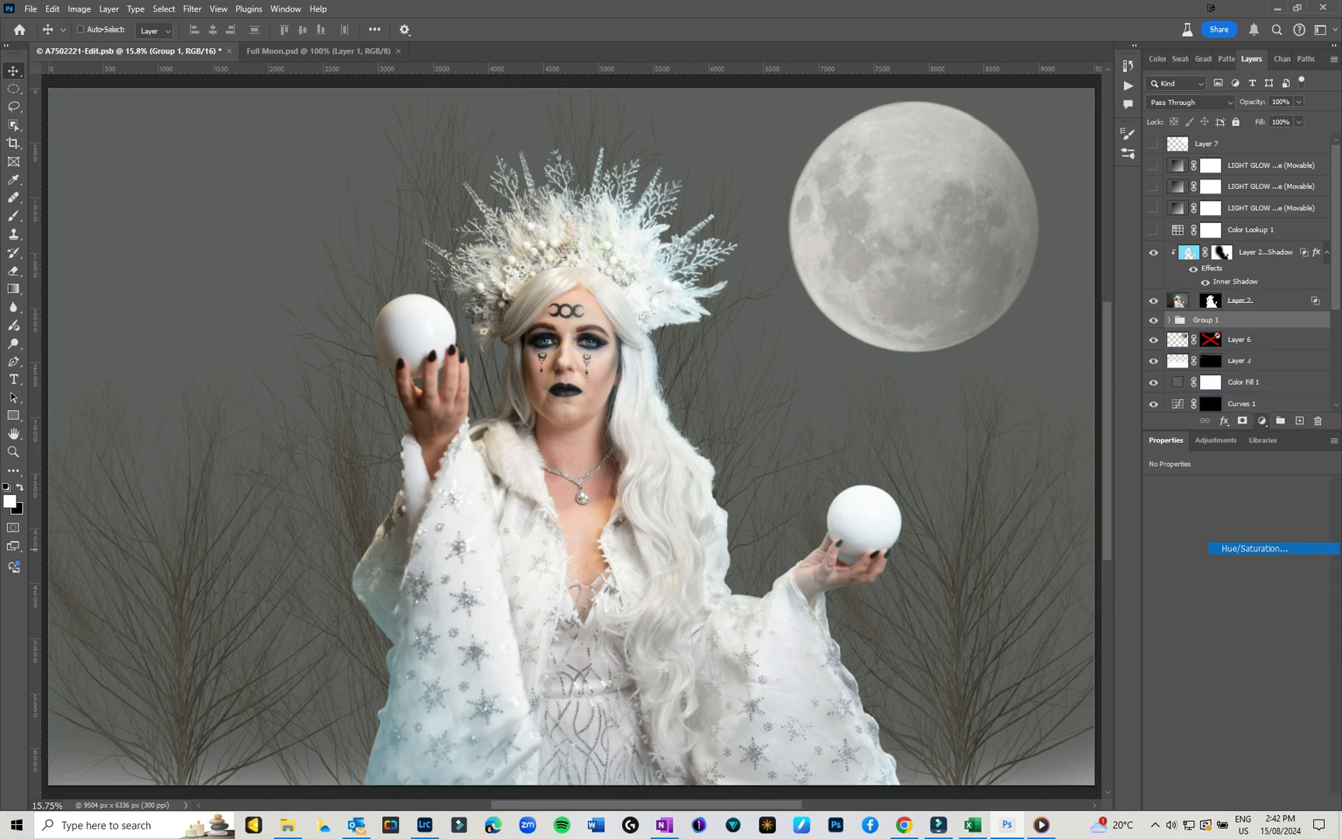
{"action": "key", "text": "ctrl+alt+g"}
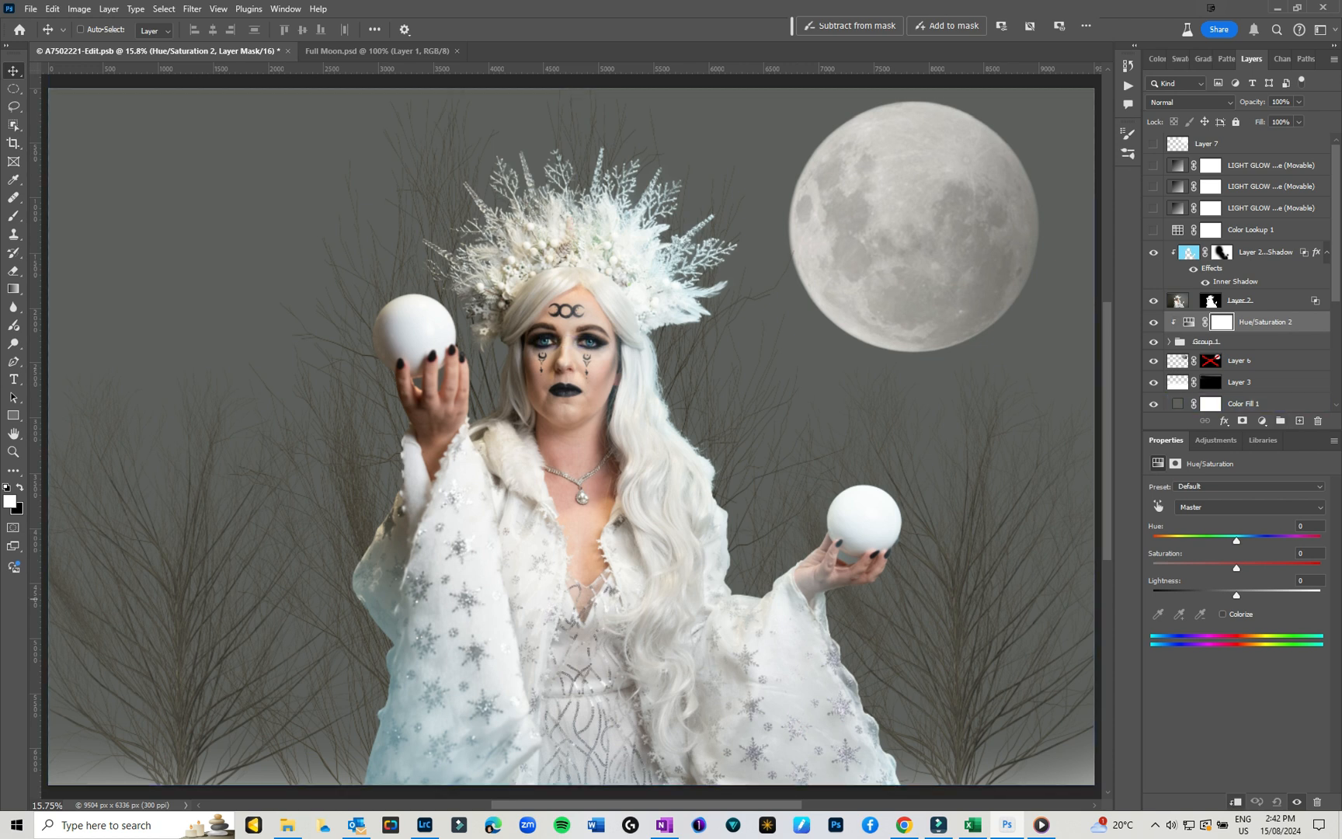
{"action": "left_click_drag", "start_coordinate": [1237, 568], "coordinate": [1163, 568]}
{"action": "left_click_drag", "start_coordinate": [1237, 595], "coordinate": [1197, 595]}
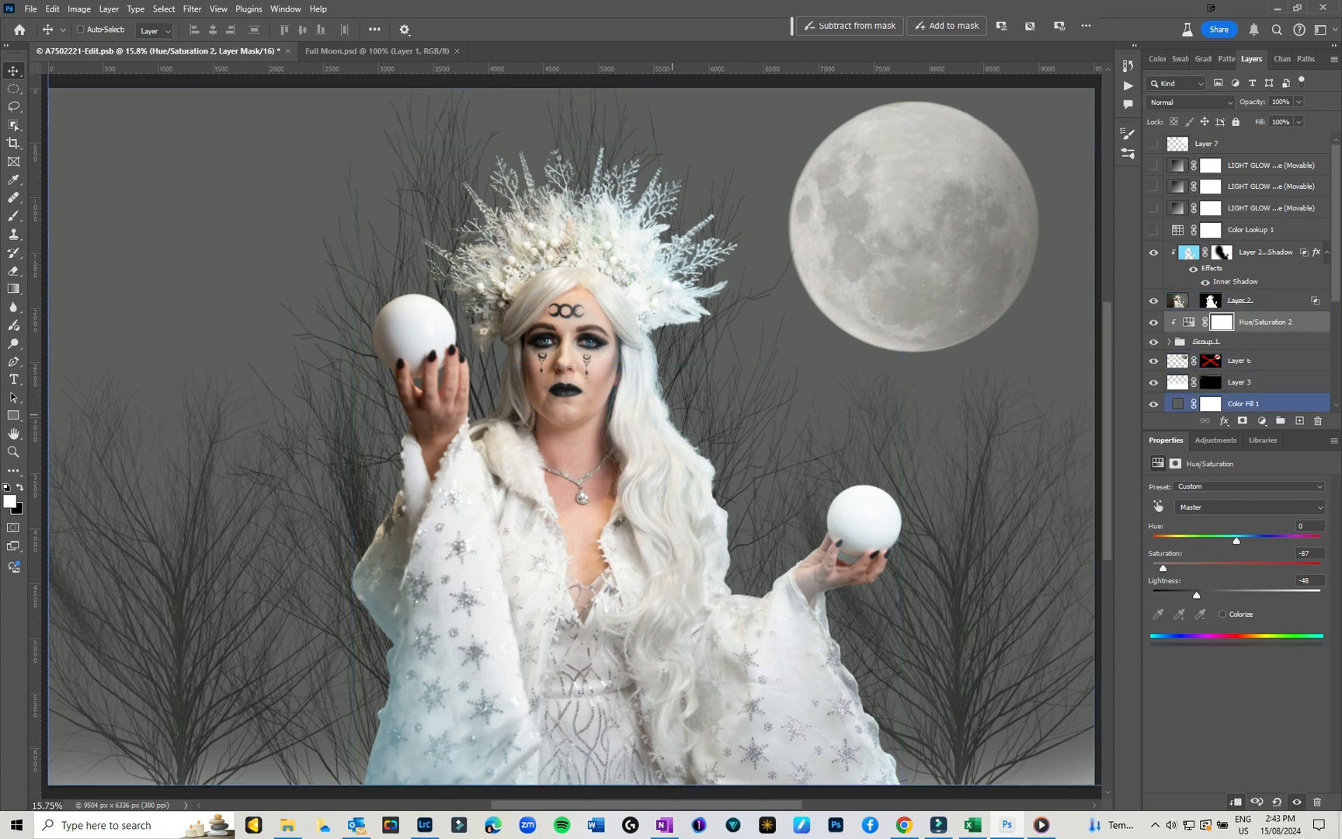
Stretch the central bare tree on Layer 4 slightly to about 102.3% width and 100.35% height
{"action": "left_click", "coordinate": [1170, 341]}
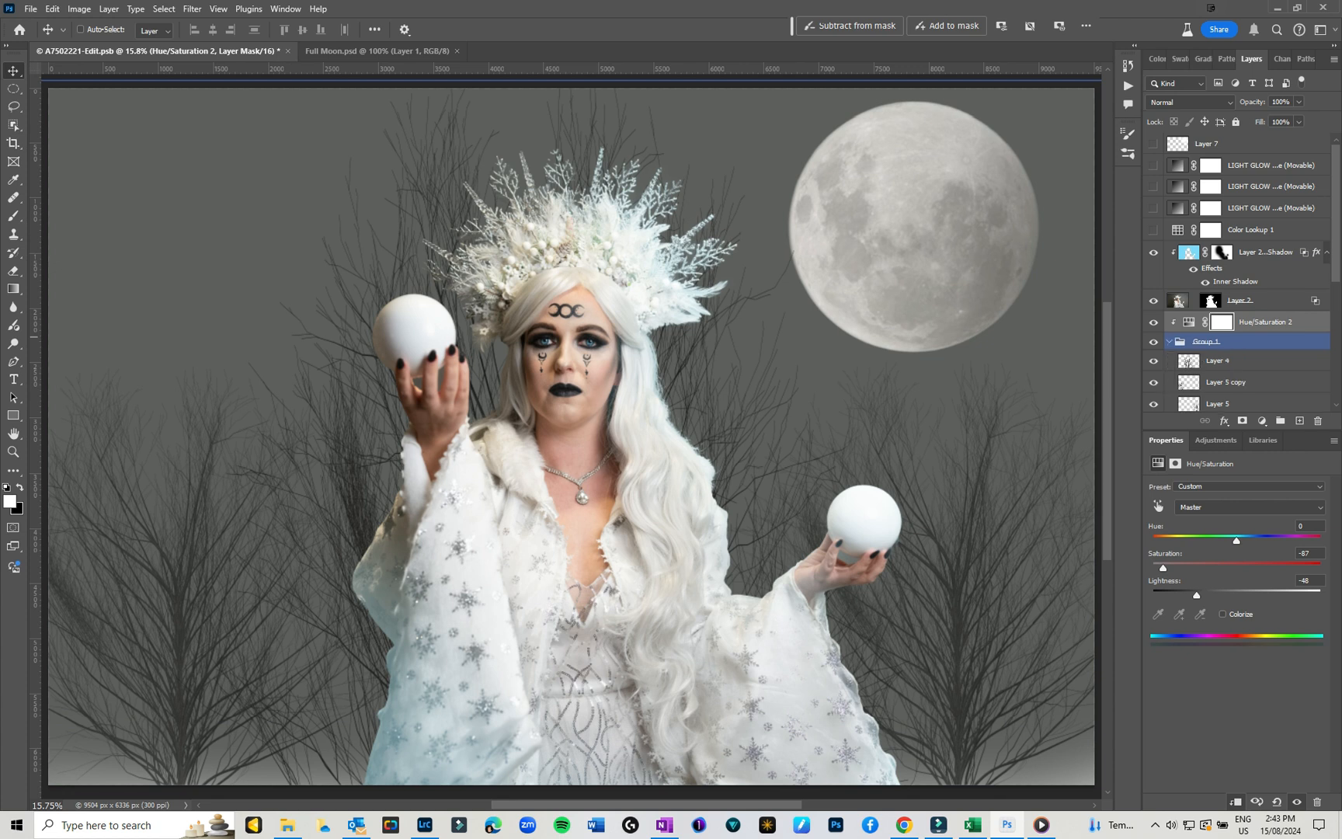
{"action": "left_click", "coordinate": [1217, 360]}
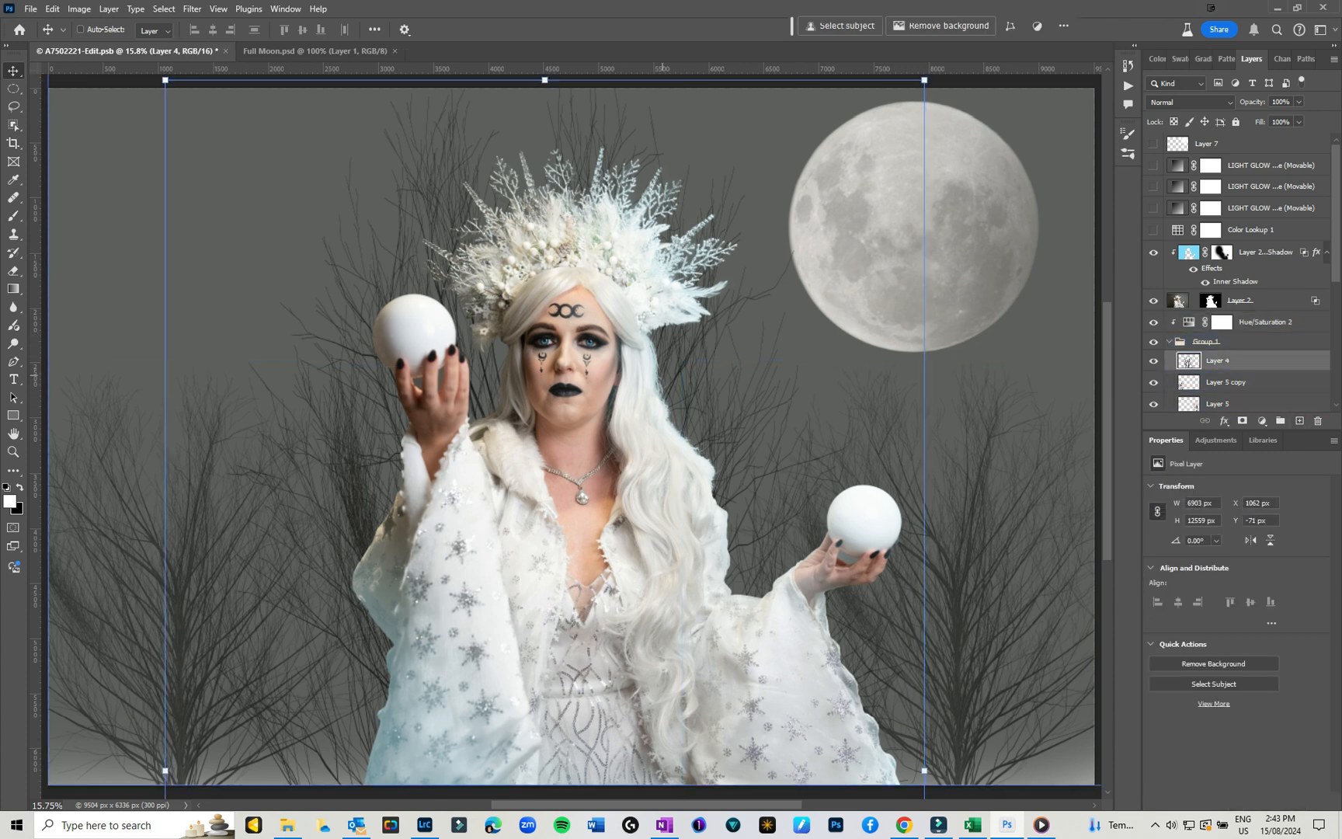
{"action": "left_click_drag", "start_coordinate": [924, 80], "coordinate": [942, 75]}
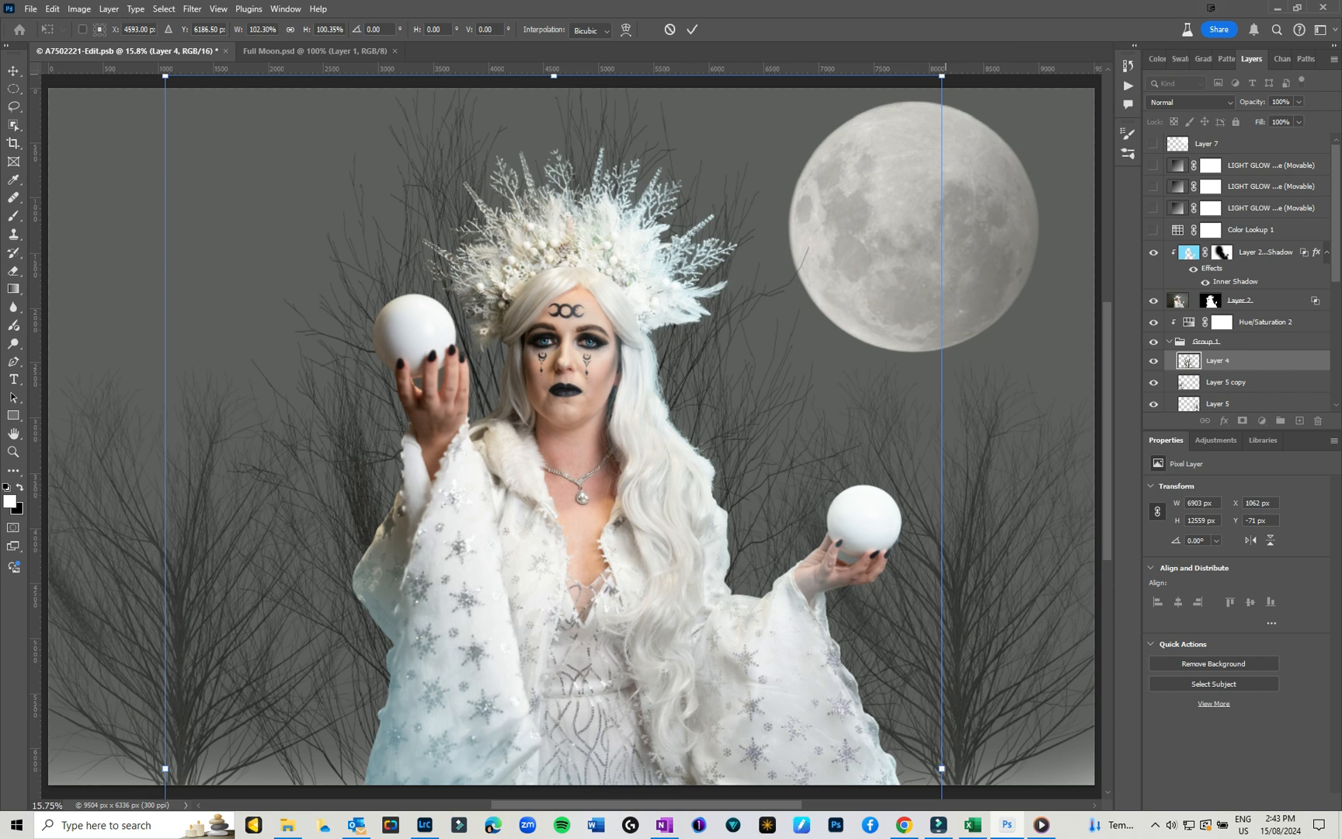
{"action": "key", "text": "ctrl+z"}
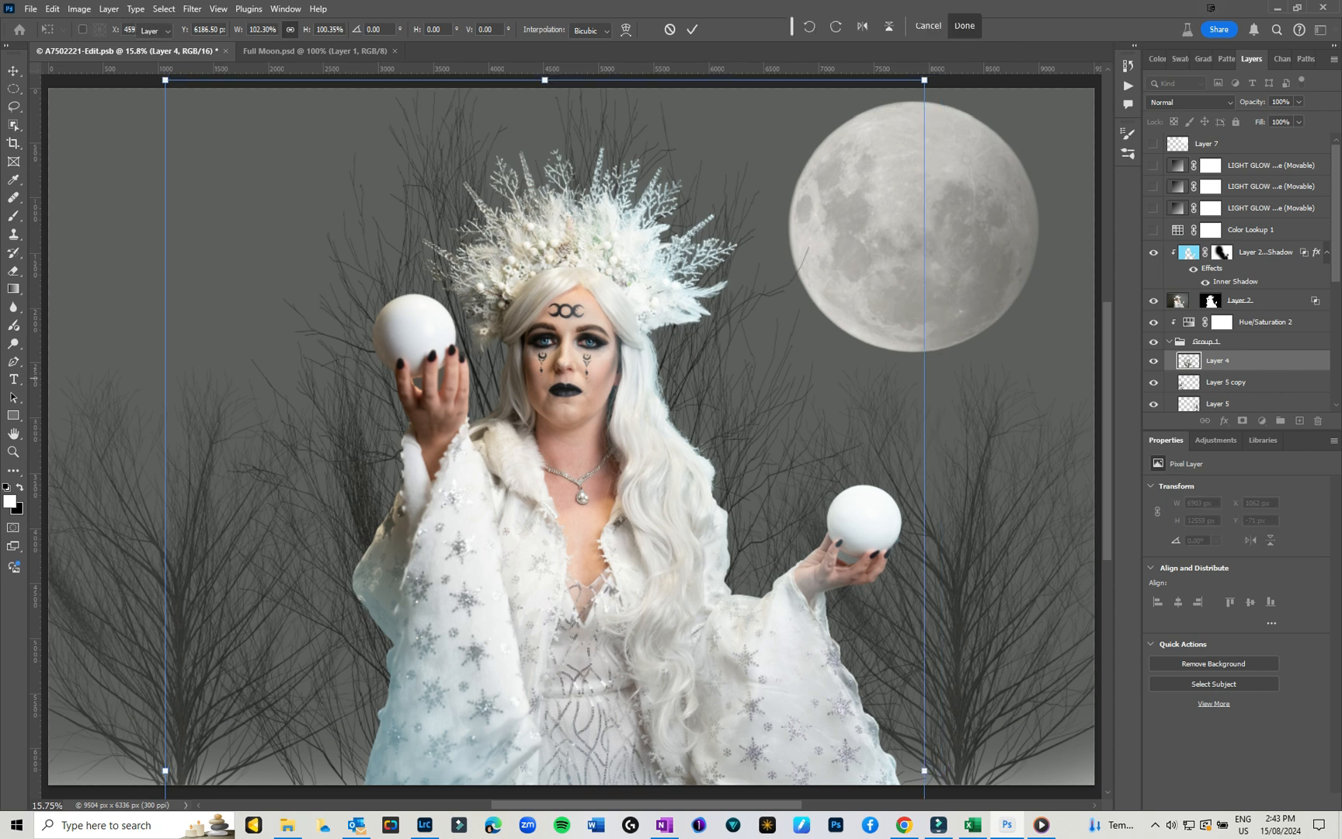
Enlarge the left bare tree on Layer 5 copy to about 106.8% width and 106% height and shift it outward
{"action": "left_click", "coordinate": [1185, 381]}
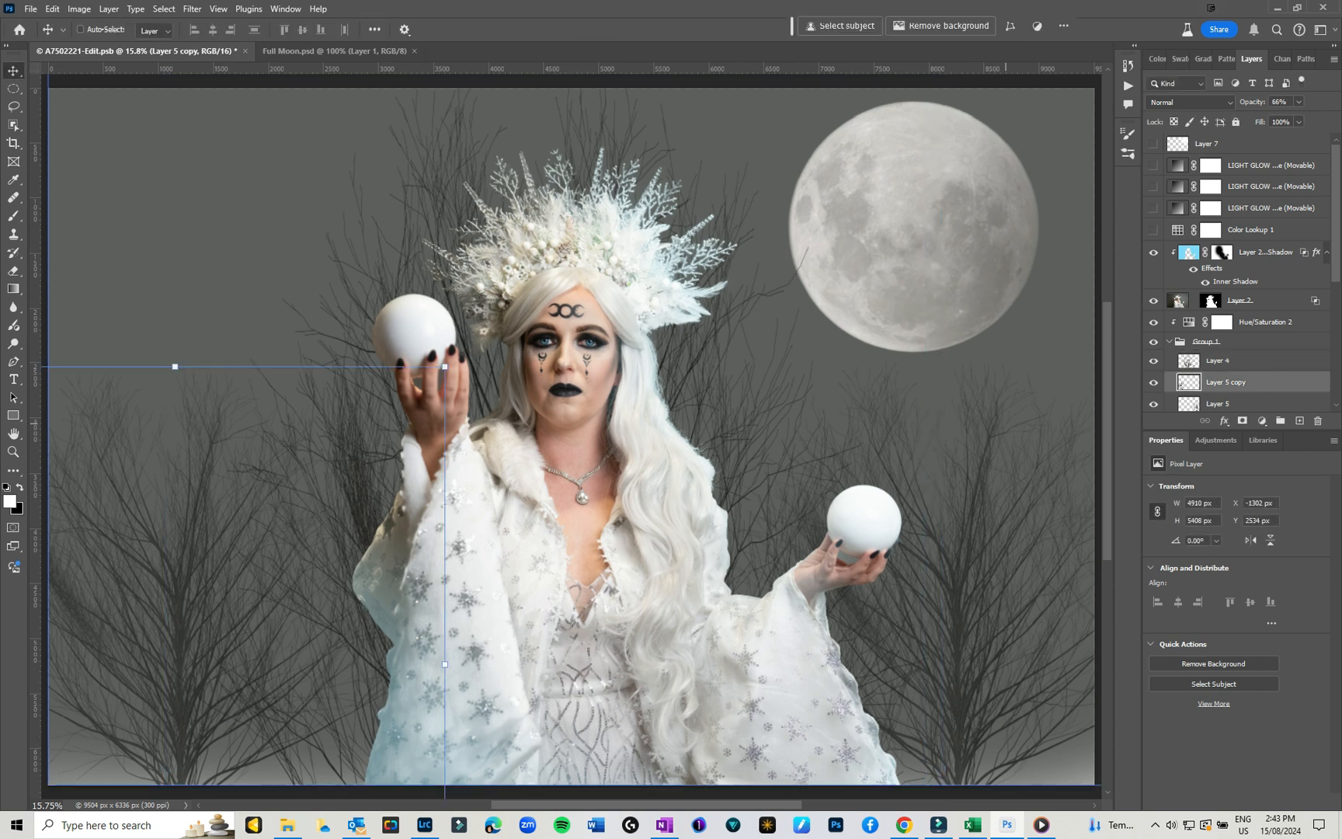
{"action": "key", "text": "ctrl+t"}
{"action": "left_click_drag", "start_coordinate": [444, 366], "coordinate": [482, 331]}
{"action": "left_click_drag", "start_coordinate": [263, 473], "coordinate": [228, 485]}
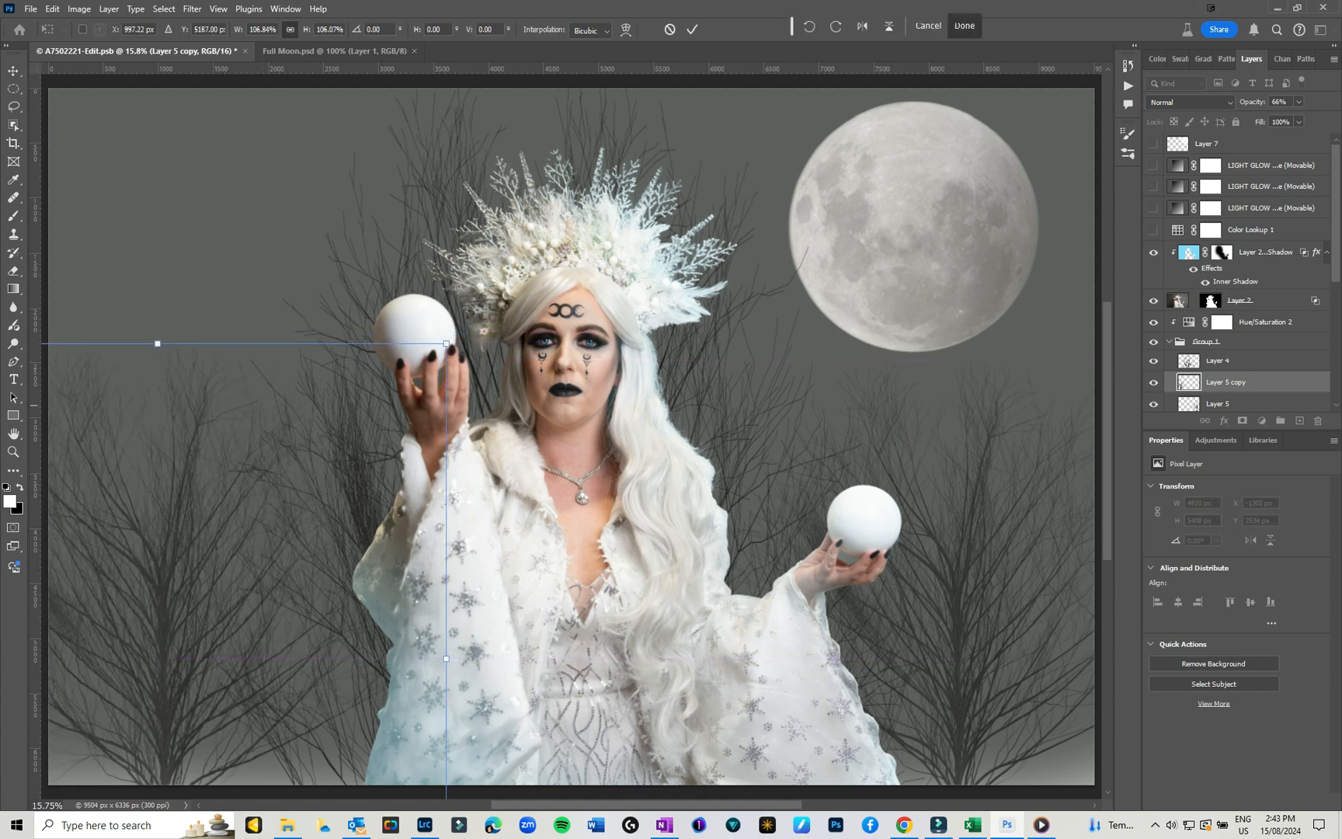
Enlarge the right bare tree on Layer 5 to about 5488 x 6221 px, shift it outward and collapse the tree group
{"action": "left_click", "coordinate": [1218, 403]}
{"action": "left_click_drag", "start_coordinate": [682, 361], "coordinate": [619, 273]}
{"action": "left_click_drag", "start_coordinate": [996, 678], "coordinate": [1046, 703]}
{"action": "key", "text": "Return"}
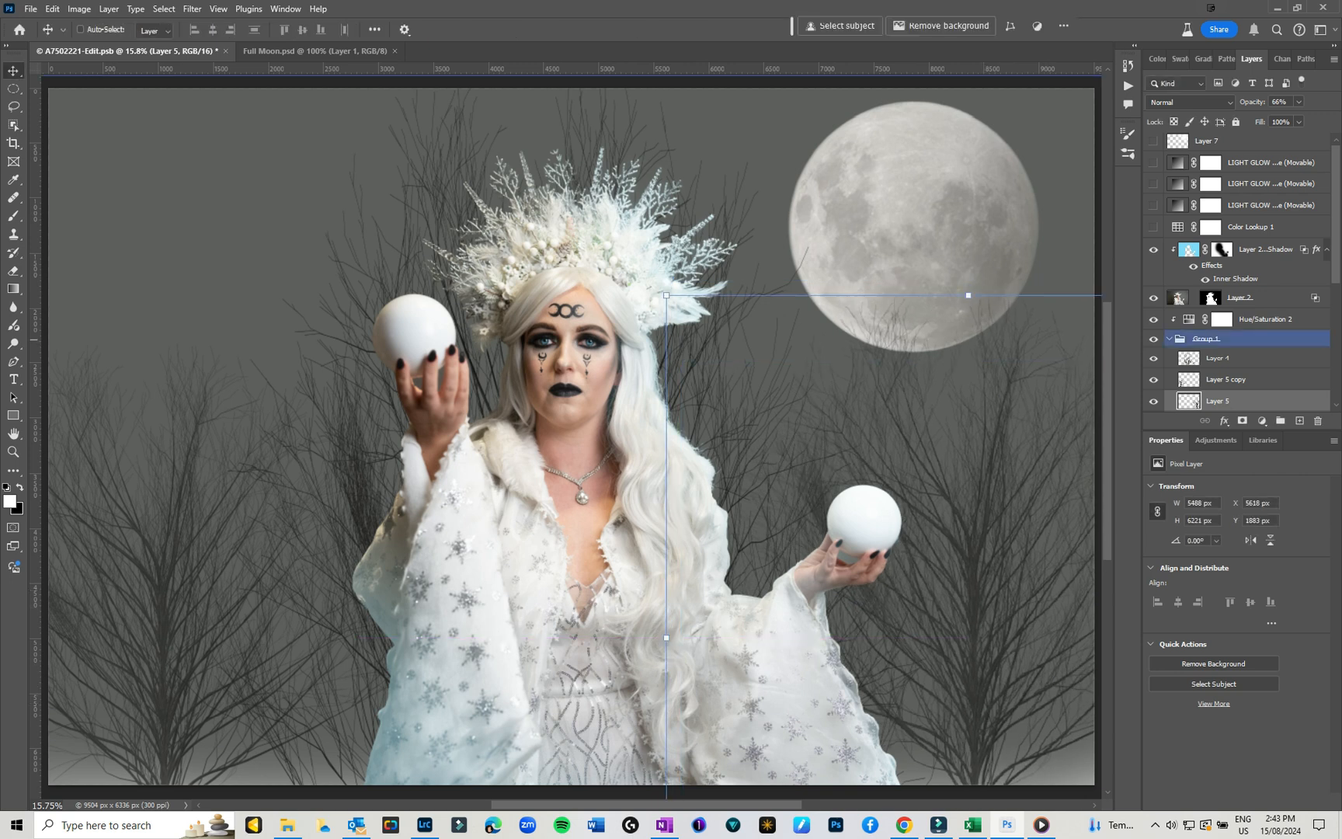
{"action": "left_click", "coordinate": [1169, 339]}
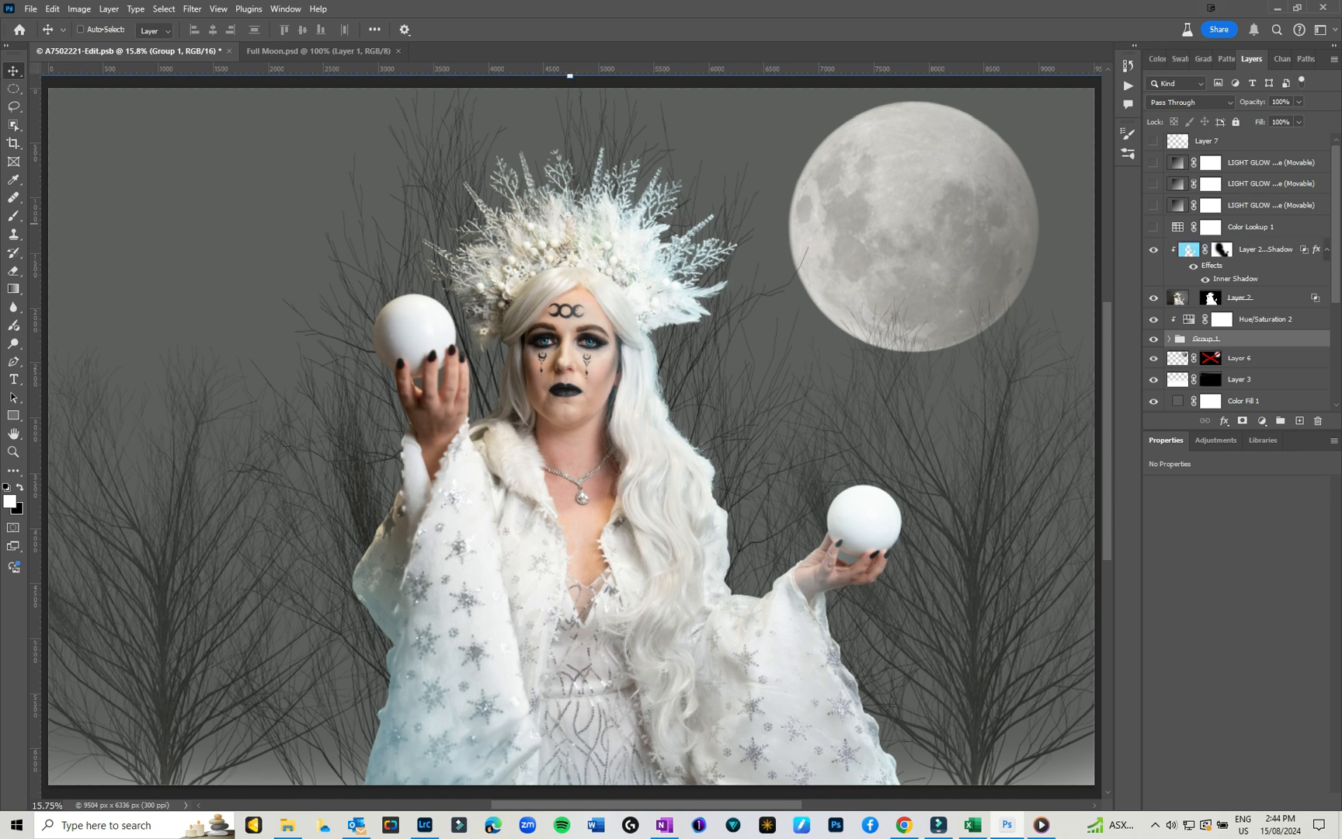
Make the Color Lookup 1 layer visible and review its Moonlight.3DL setting among the available LUTs
{"action": "left_click", "coordinate": [1154, 227]}
{"action": "left_click", "coordinate": [1211, 227]}
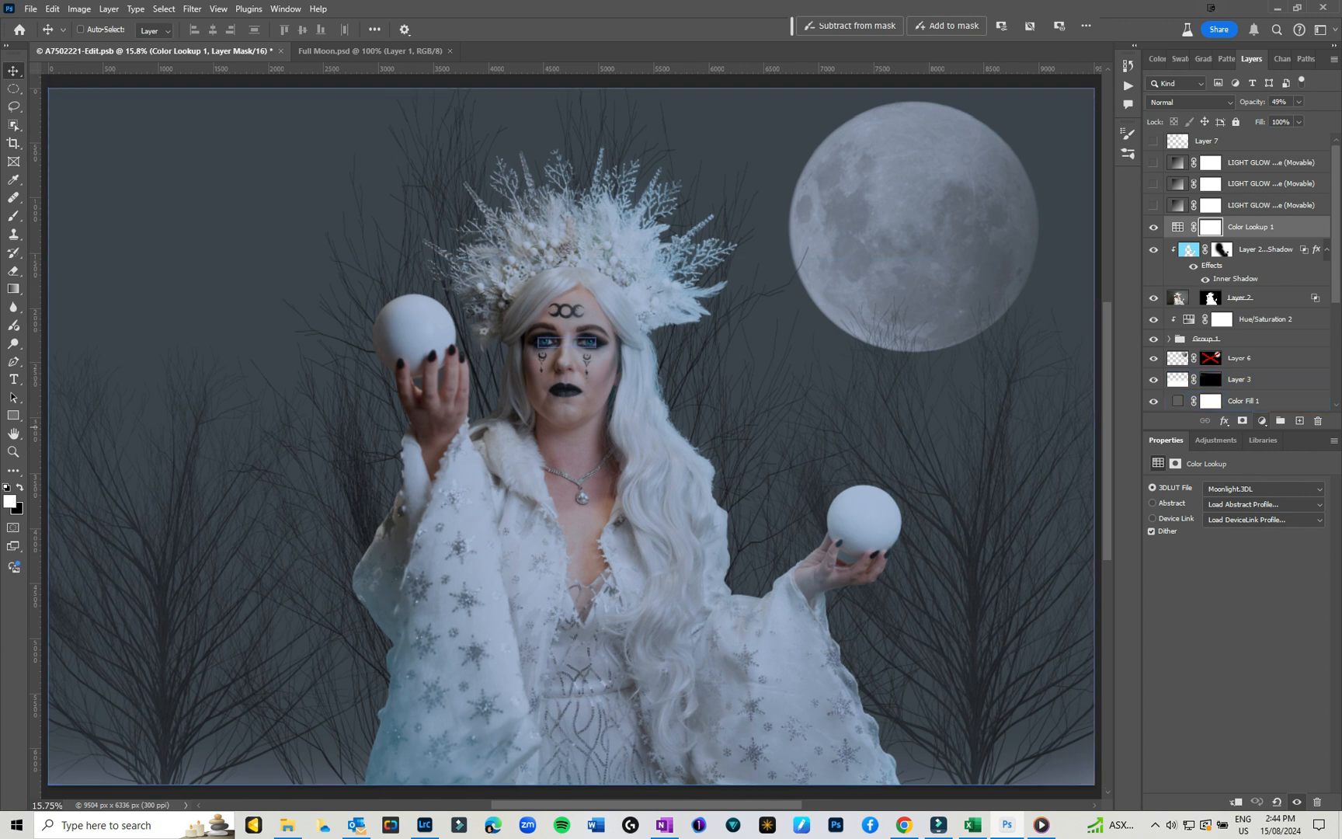
{"action": "left_click", "coordinate": [1261, 420]}
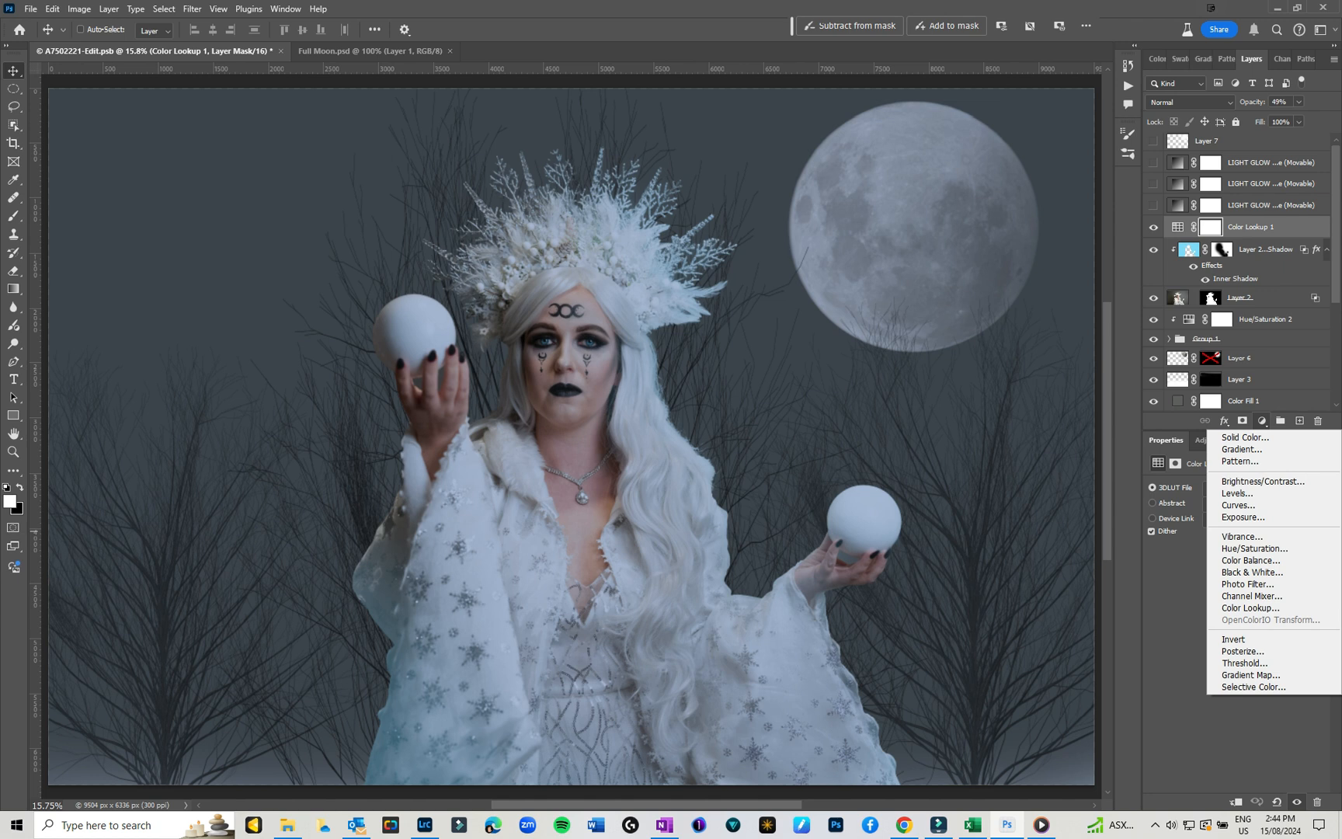
{"action": "key", "text": "Escape"}
{"action": "left_click", "coordinate": [1264, 489]}
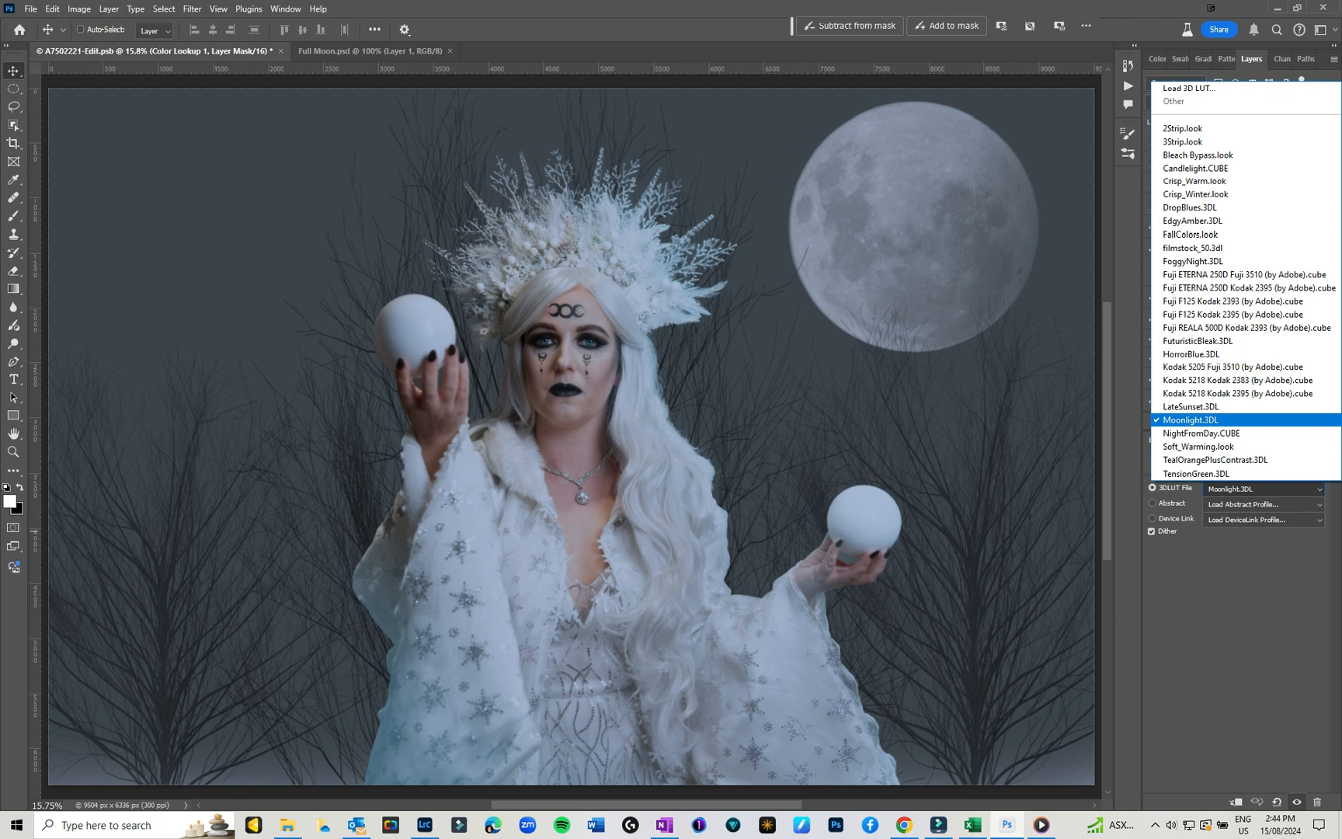
{"action": "key", "text": "Escape"}
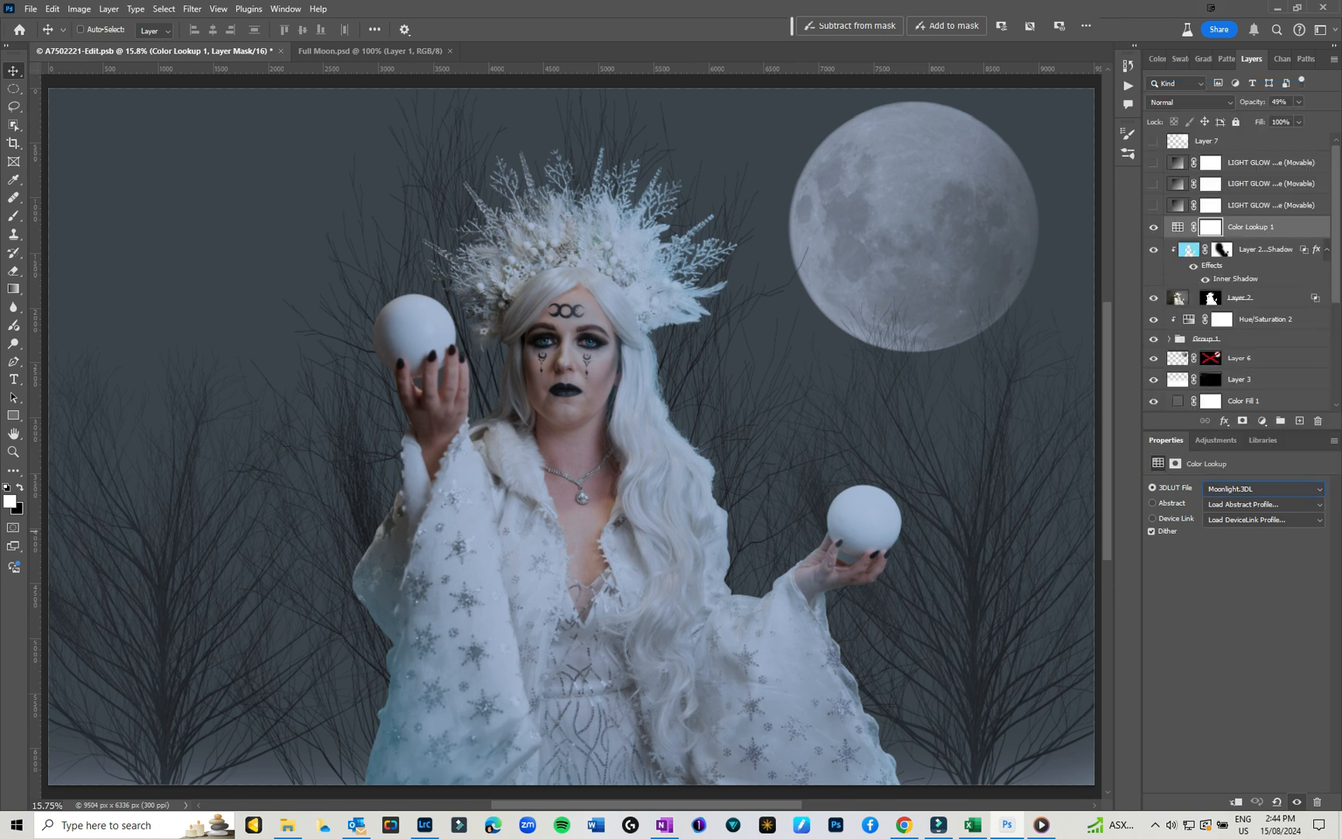
{"action": "left_click", "coordinate": [1179, 228]}
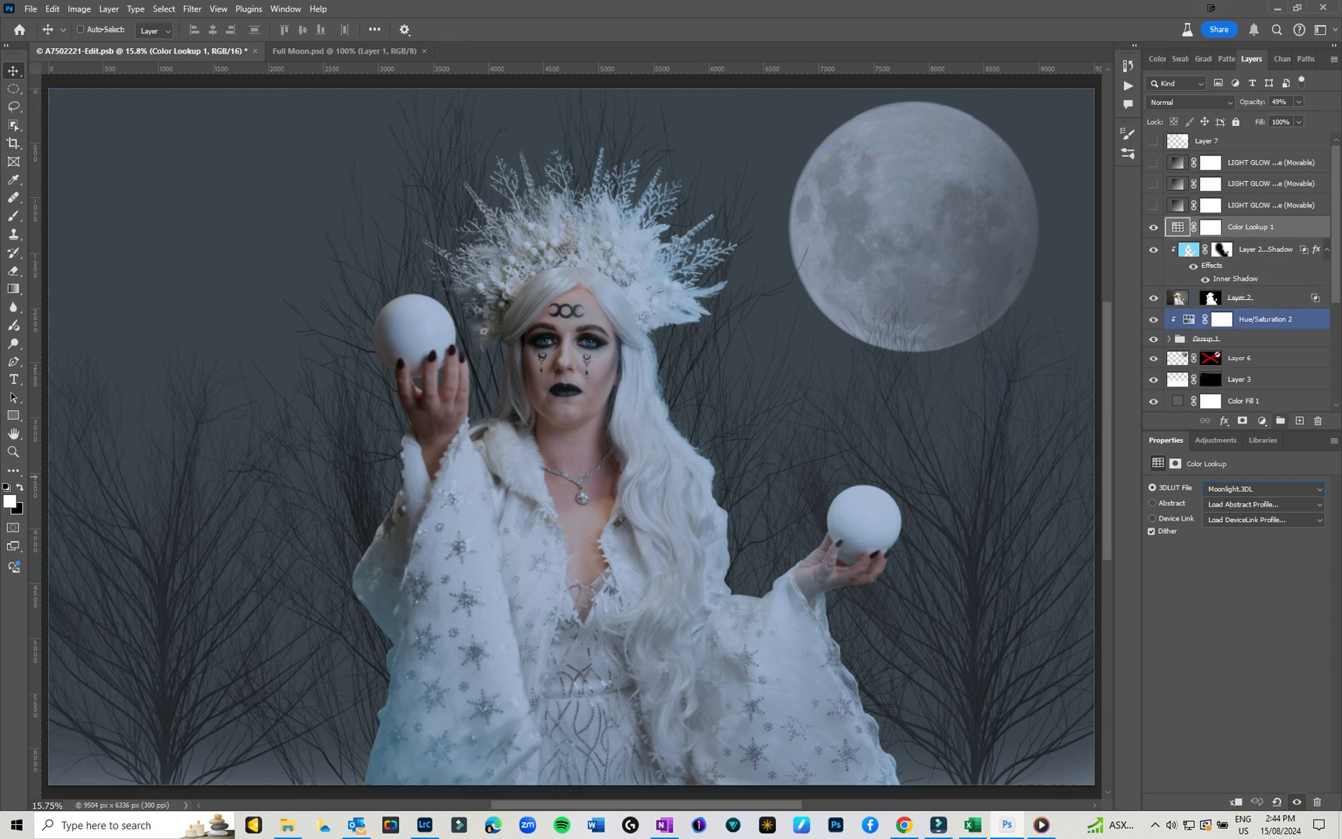
Add a Color Lookup adjustment above Color Lookup 1 with the Bleach Bypass.look LUT
{"action": "left_click", "coordinate": [1263, 420]}
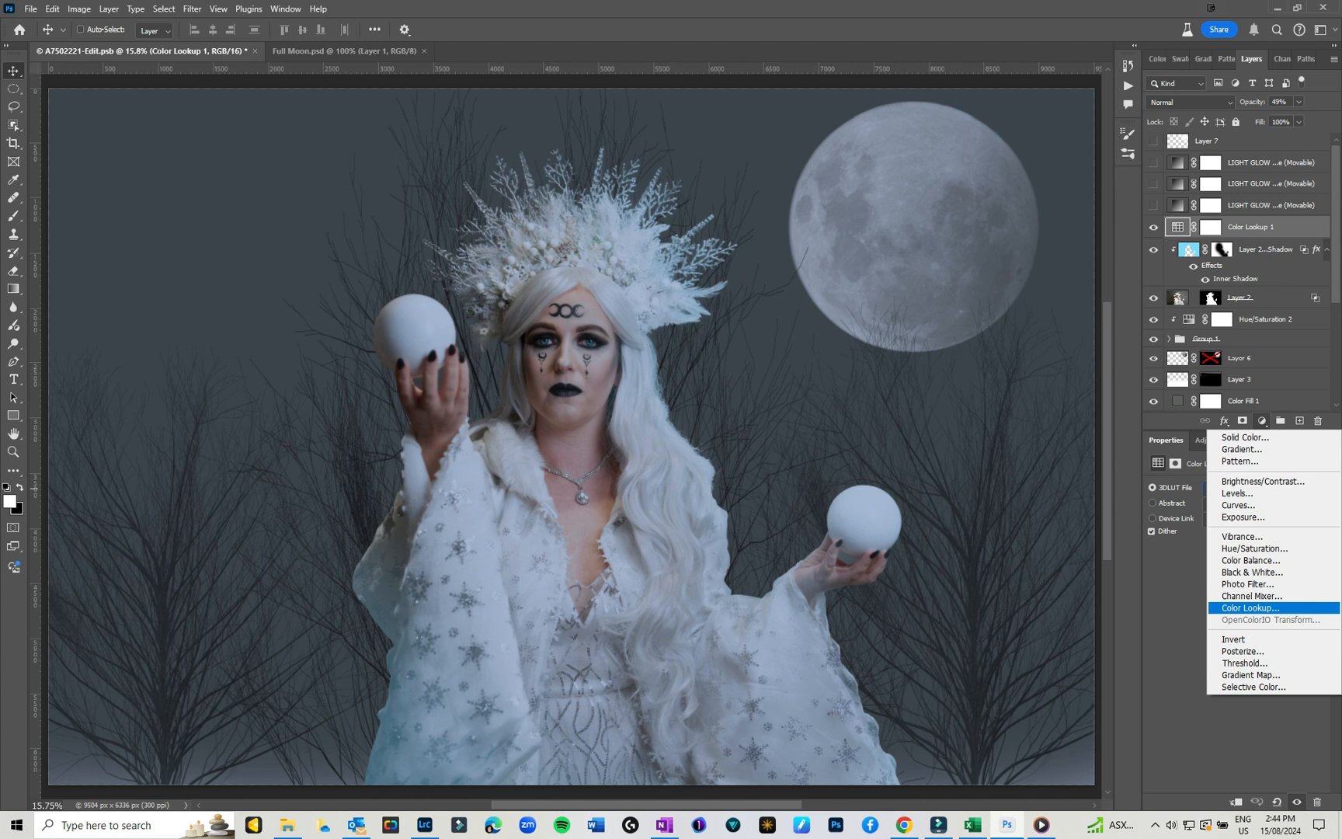
{"action": "left_click", "coordinate": [1250, 608]}
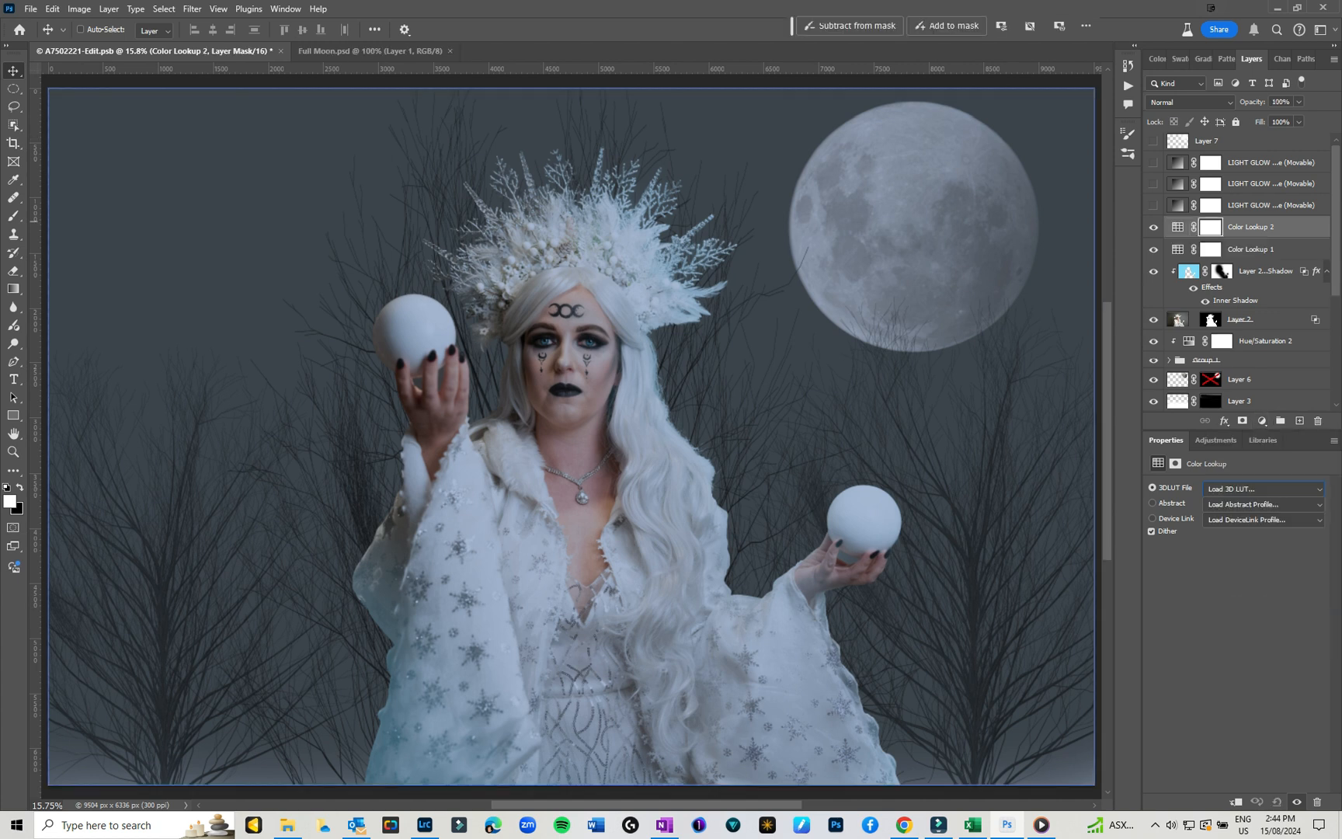
{"action": "left_click", "coordinate": [1264, 489]}
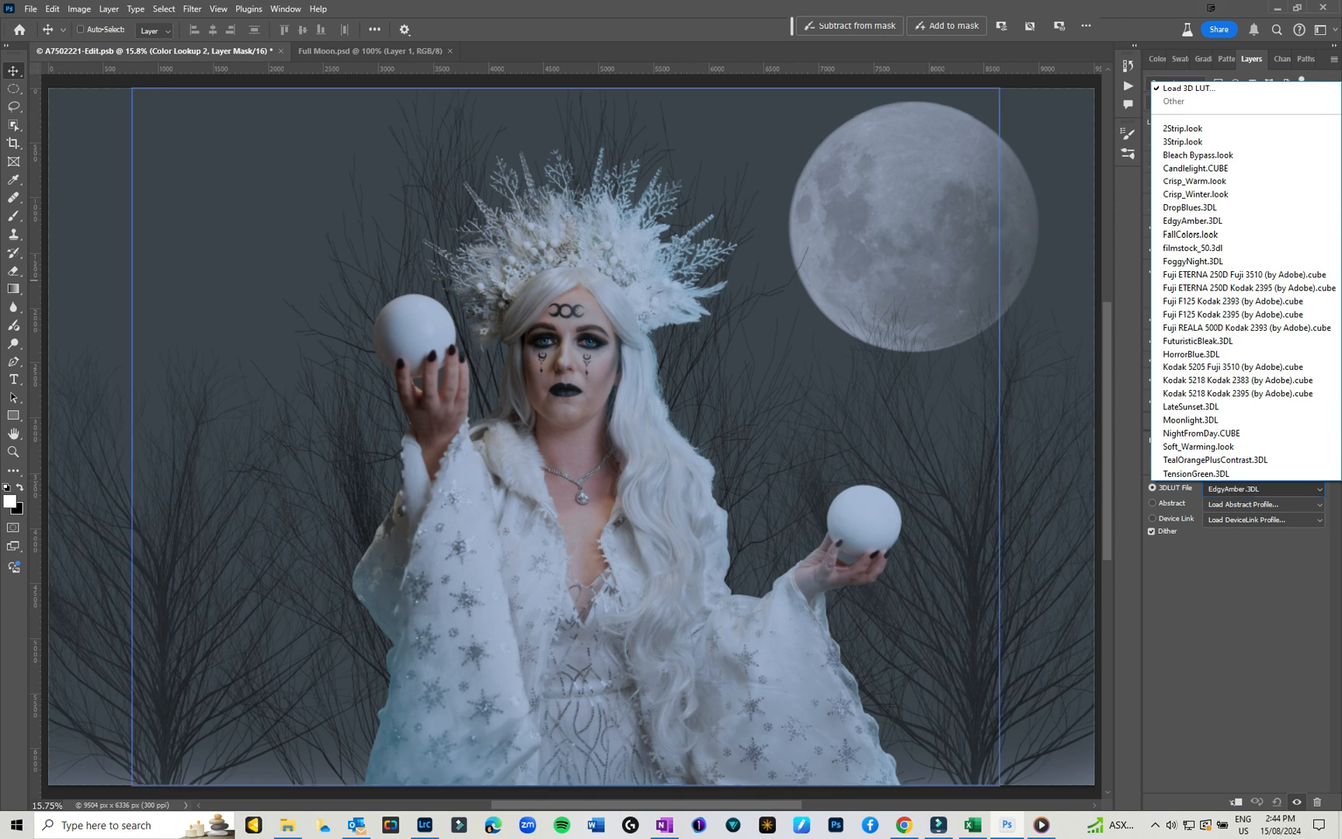
{"action": "left_click", "coordinate": [1198, 156]}
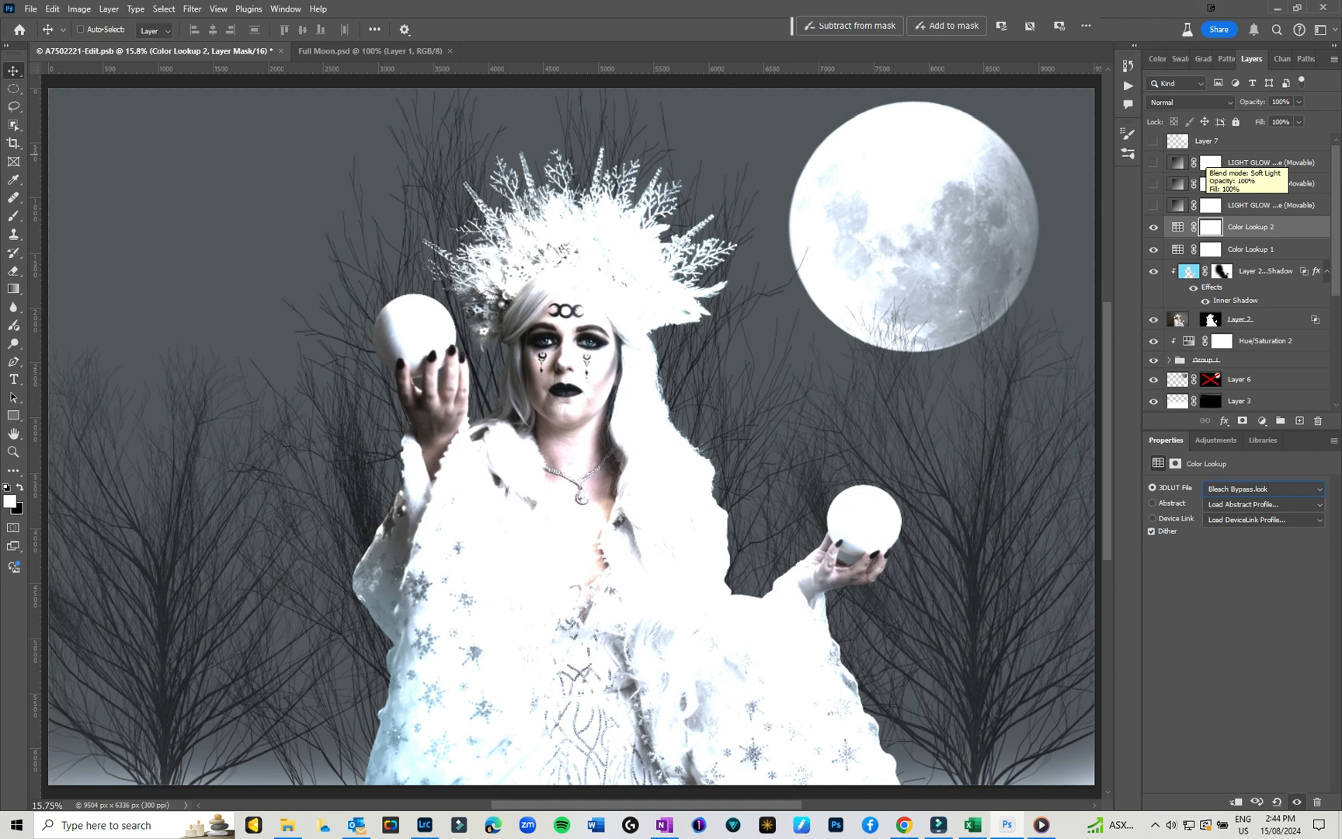
Set Color Lookup 2 to Soft Light at 26% opacity and compare the image with and without it
{"action": "left_click", "coordinate": [1190, 102]}
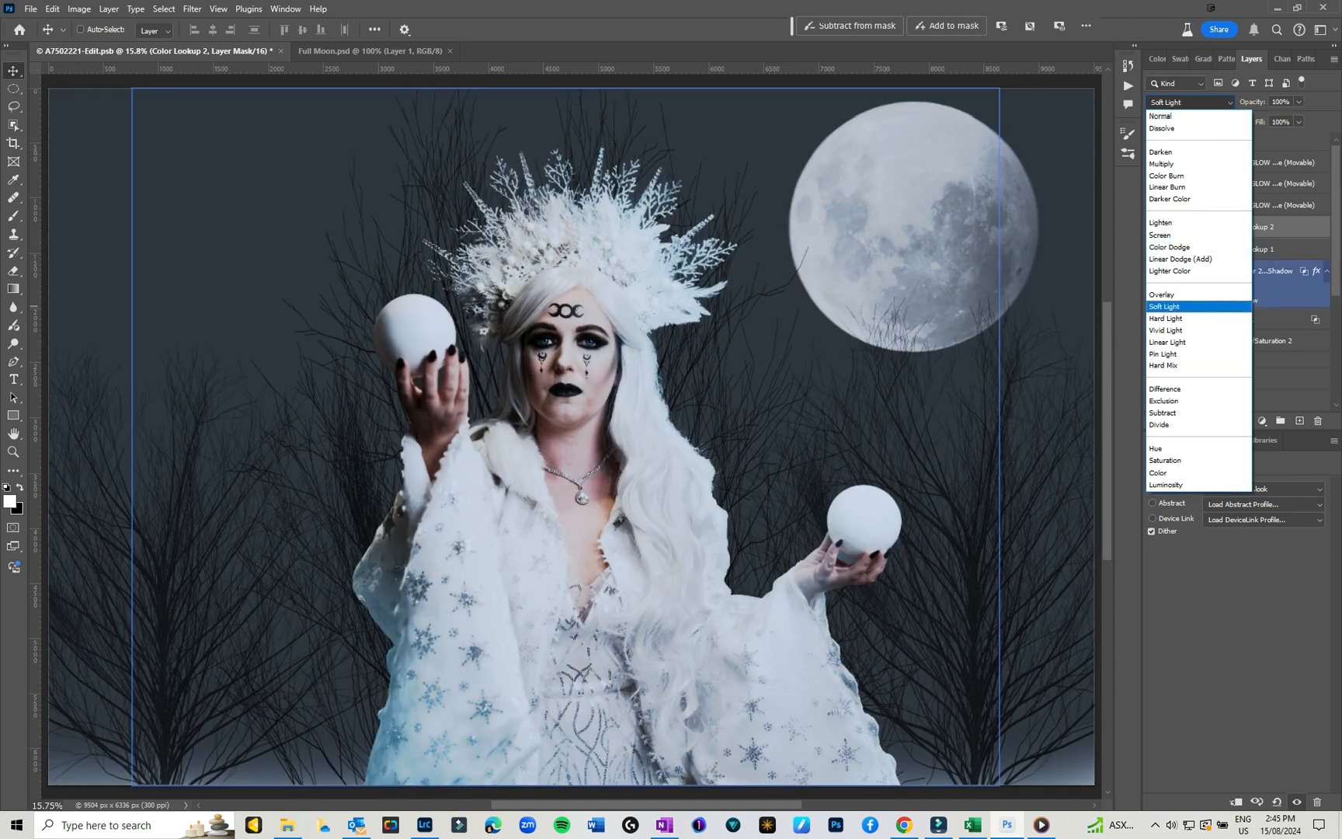
{"action": "left_click", "coordinate": [1164, 306]}
{"action": "left_click", "coordinate": [1299, 101]}
{"action": "left_click_drag", "start_coordinate": [1302, 118], "coordinate": [1287, 118]}
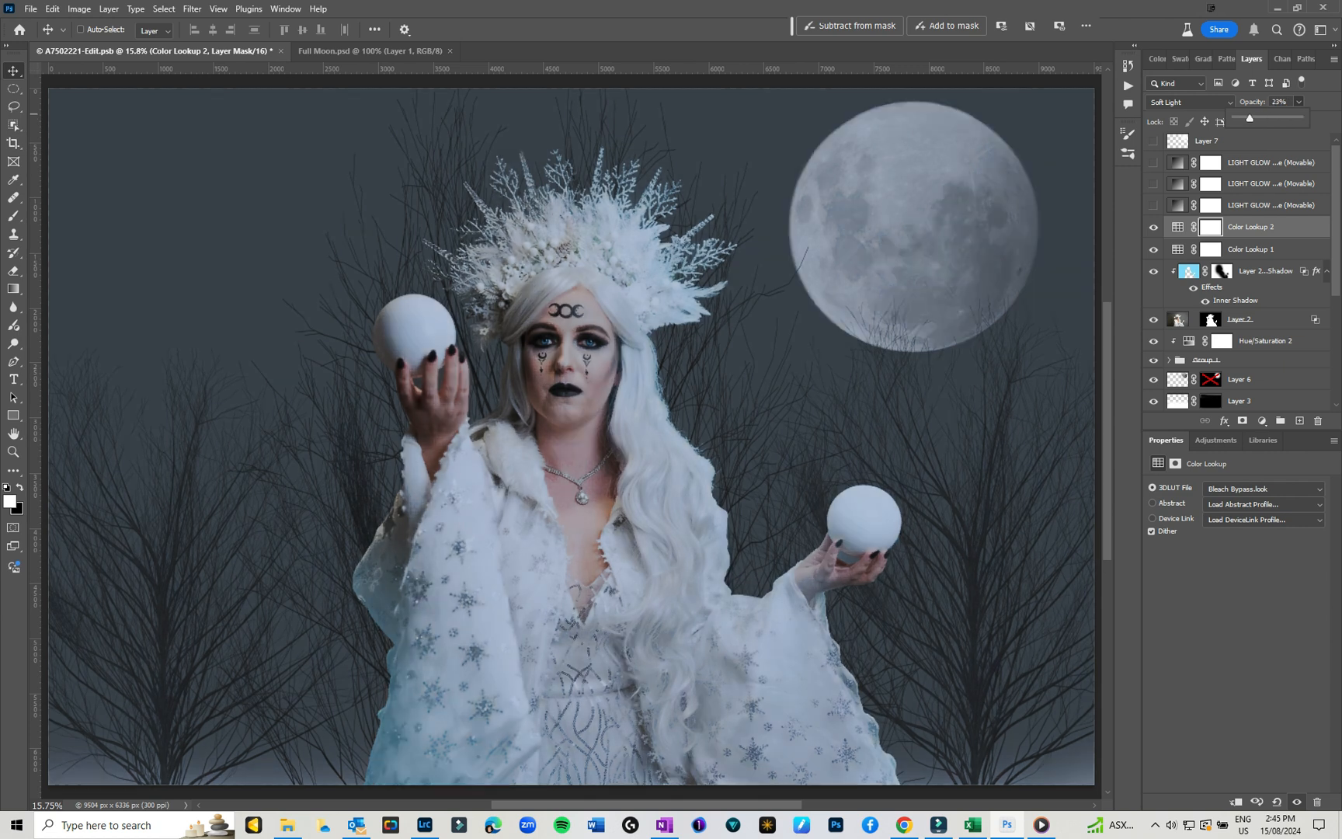
{"action": "left_click", "coordinate": [1154, 227]}
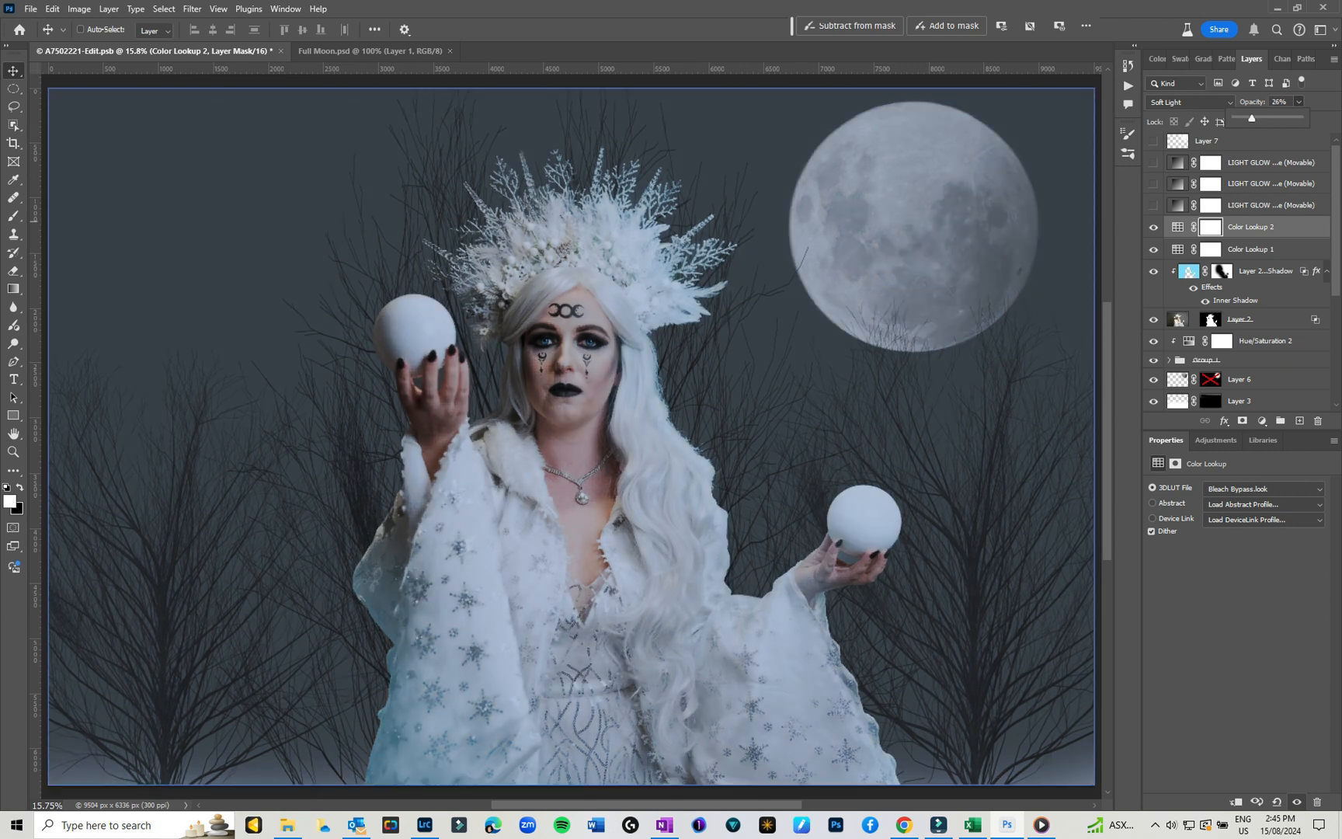
{"action": "left_click", "coordinate": [1153, 226]}
Switch Color Lookup 2 to the Crisp_Winter.look LUT with Normal blending at about 73% opacity
{"action": "left_click", "coordinate": [1178, 227]}
{"action": "double_click", "coordinate": [1252, 226]}
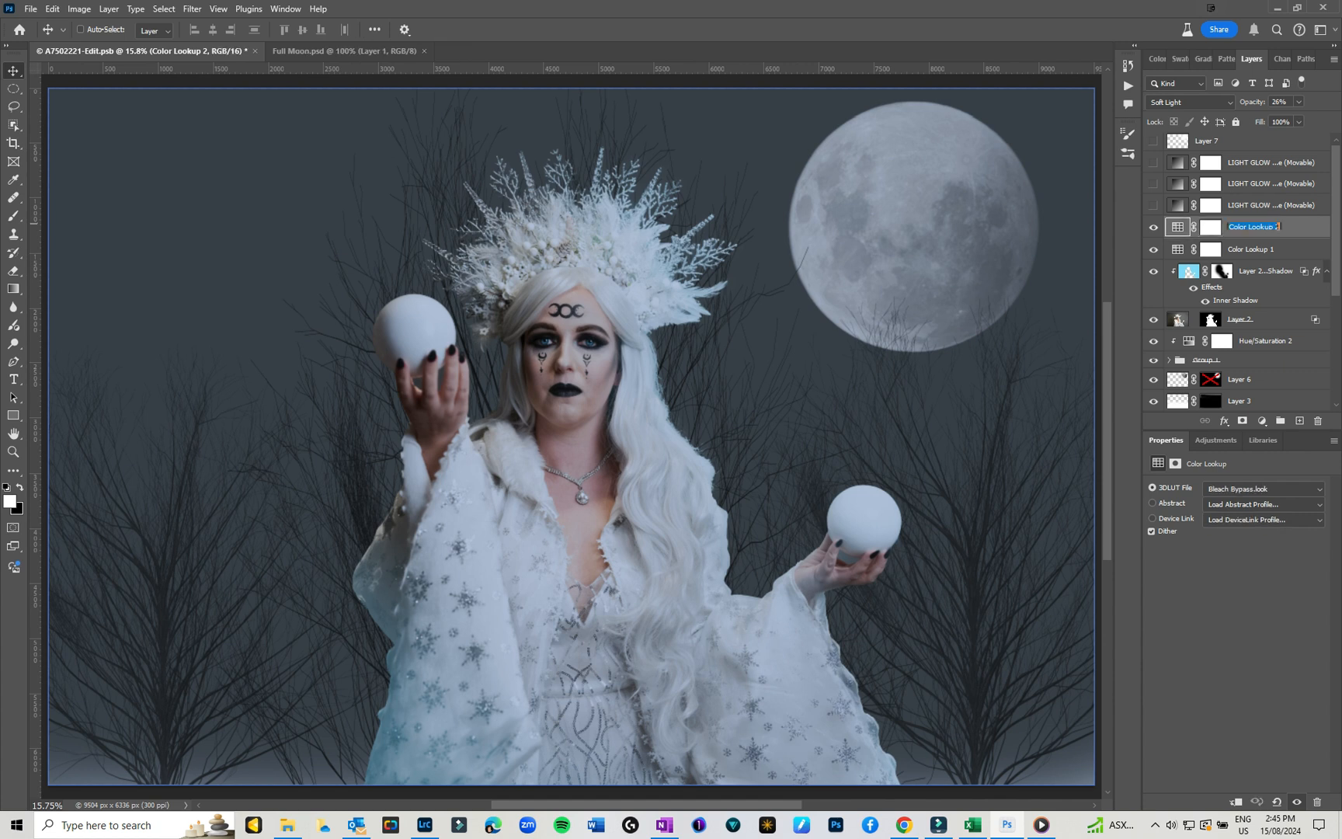
{"action": "left_click", "coordinate": [1264, 489]}
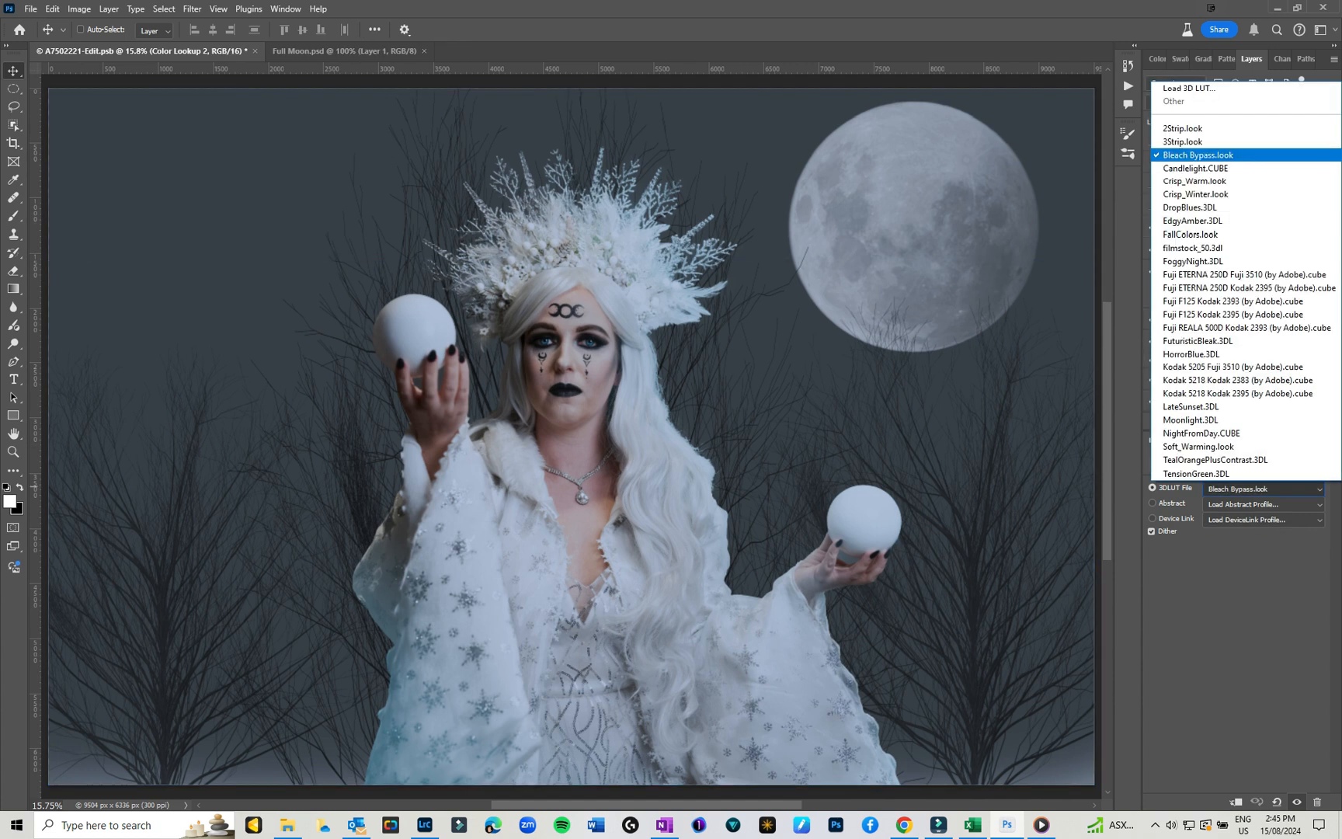
{"action": "key", "text": "Return"}
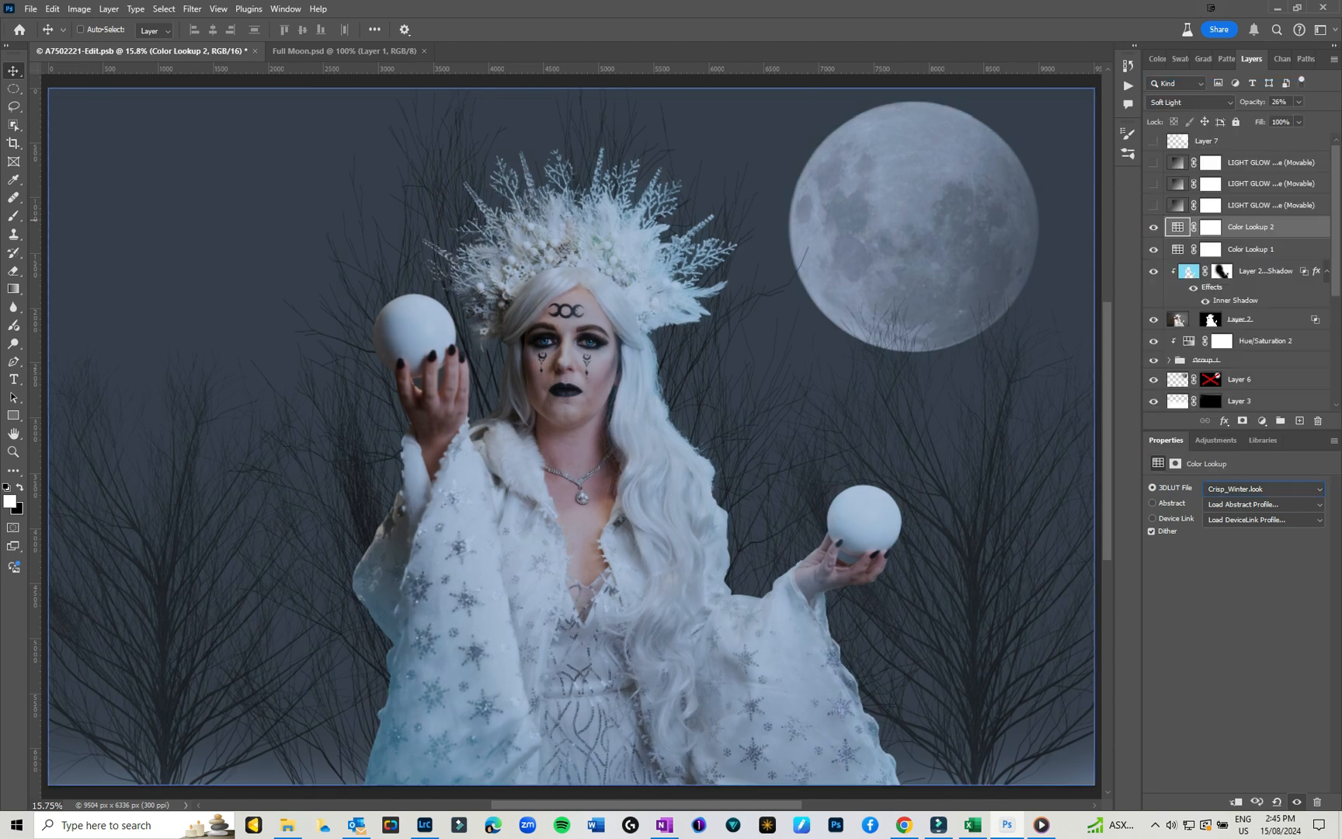
{"action": "left_click", "coordinate": [1190, 103]}
{"action": "left_click", "coordinate": [1172, 116]}
{"action": "left_click", "coordinate": [1298, 102]}
{"action": "mouse_move", "coordinate": [1284, 118]}
{"action": "left_mouse_down"}
{"action": "mouse_move", "coordinate": [1312, 118]}
{"action": "mouse_move", "coordinate": [1292, 118]}
{"action": "left_mouse_up"}
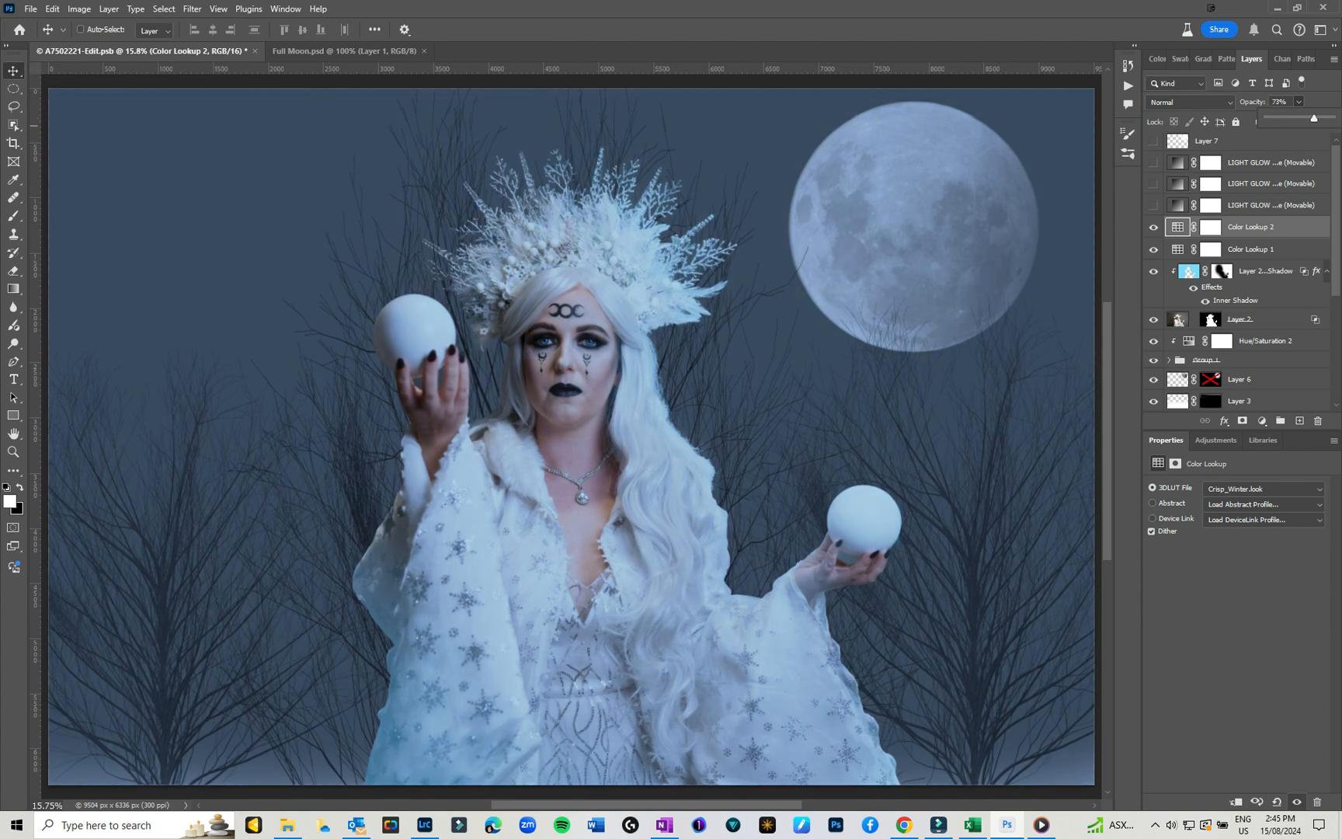
Change the Color Lookup 2 LUT to FoggyNight.3DL and lower the layer's opacity to 20%
{"action": "left_click", "coordinate": [1264, 490]}
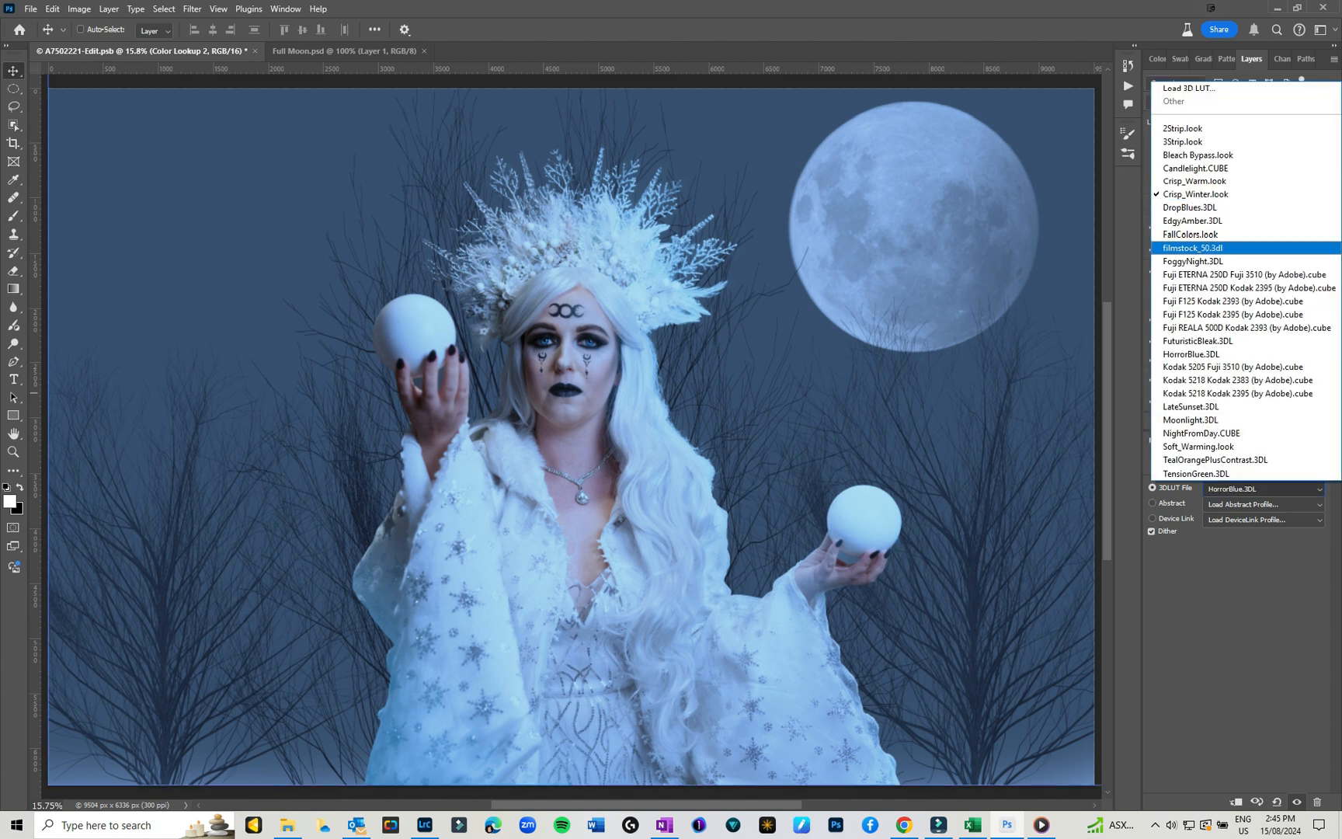
{"action": "left_click", "coordinate": [1194, 262]}
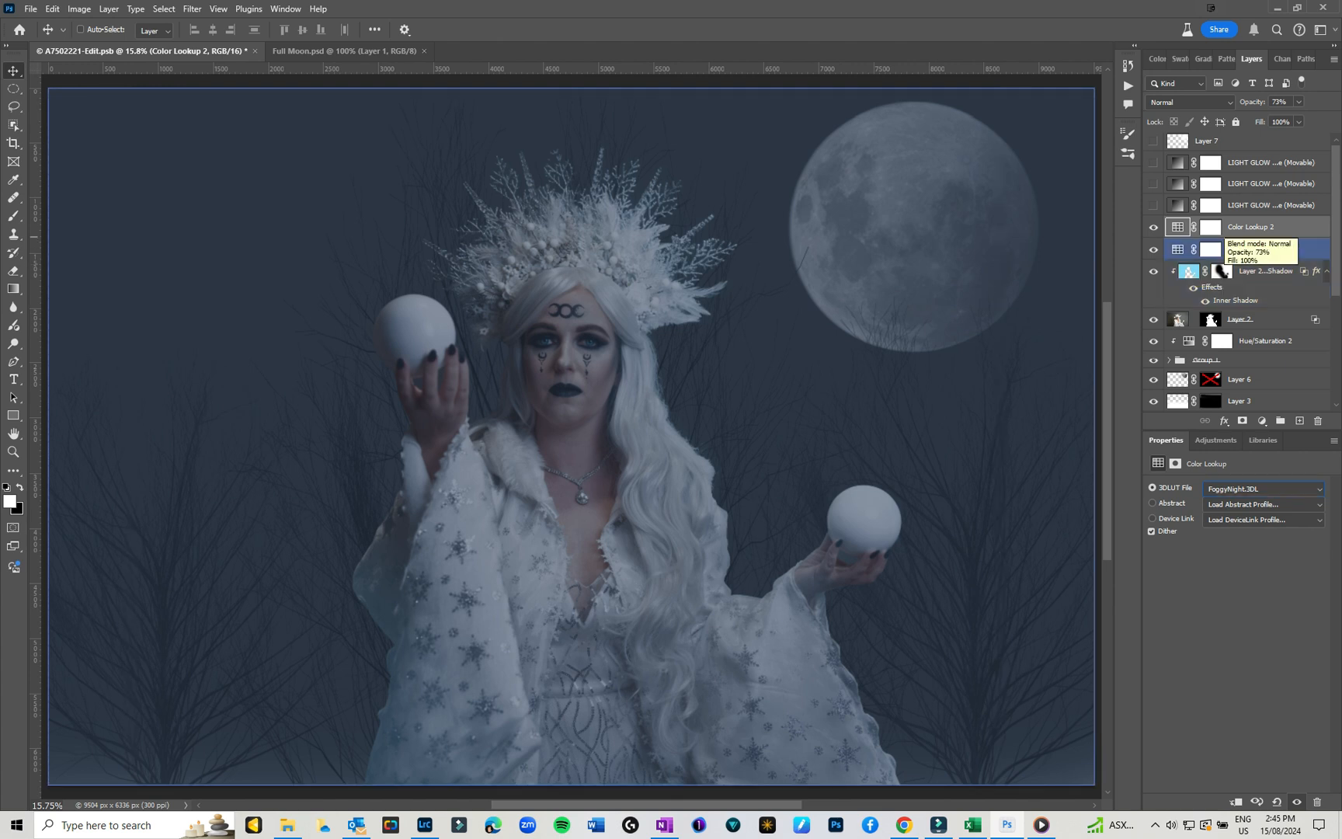
{"action": "left_click", "coordinate": [1299, 102]}
{"action": "left_click_drag", "start_coordinate": [1299, 118], "coordinate": [1266, 118]}
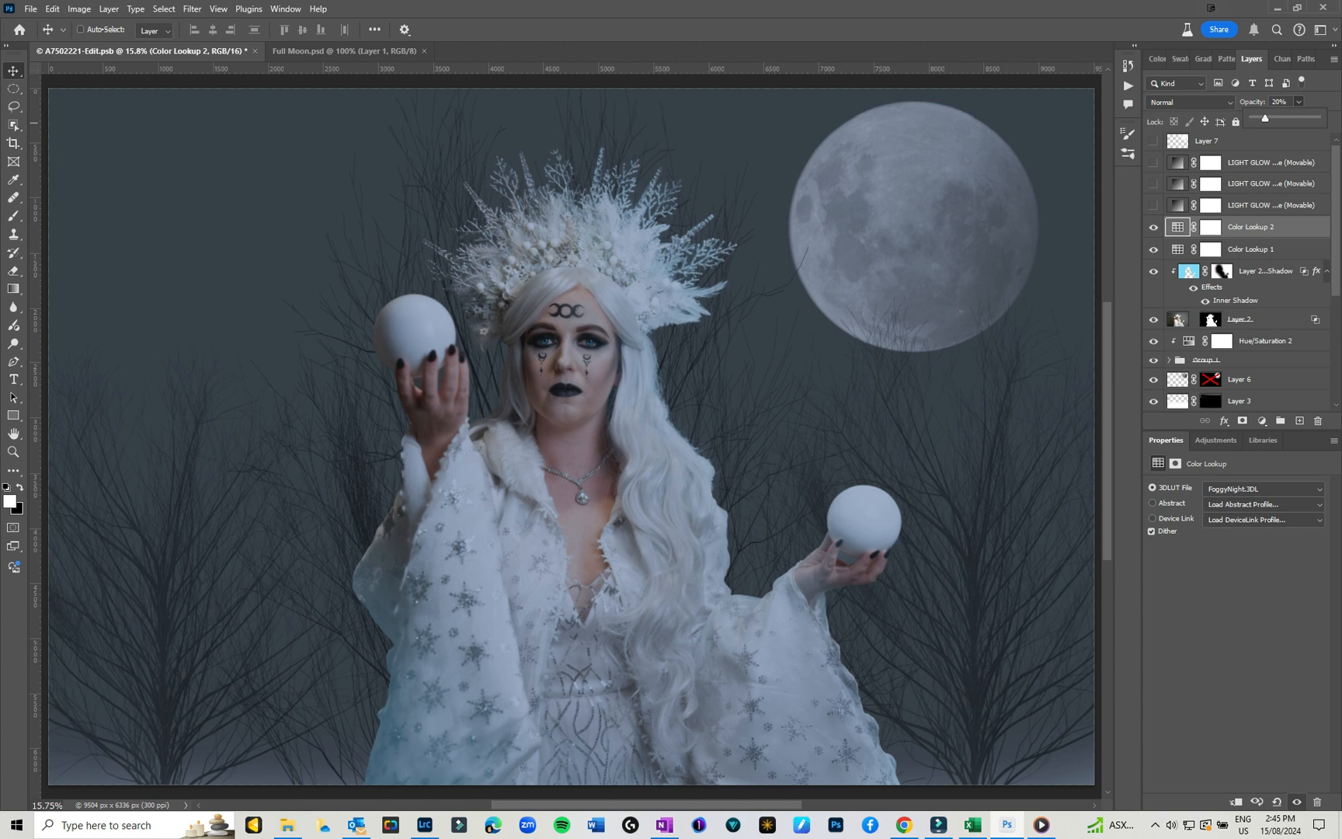
Make the lowest LIGHT GLOW layer, around the raised orb, visible and activate the Gradient tool
{"action": "left_click", "coordinate": [1153, 205]}
{"action": "left_click", "coordinate": [1154, 206]}
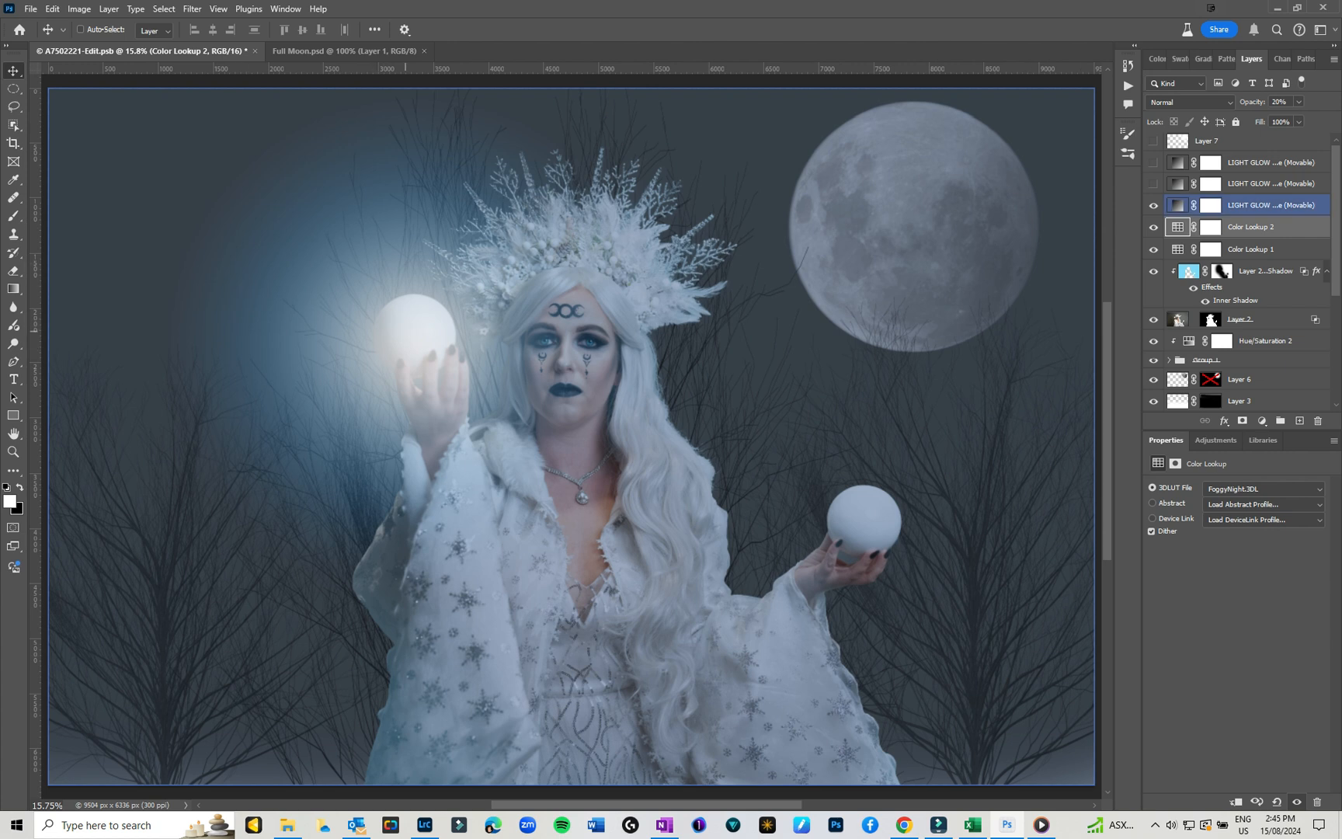
{"action": "key", "text": "g"}
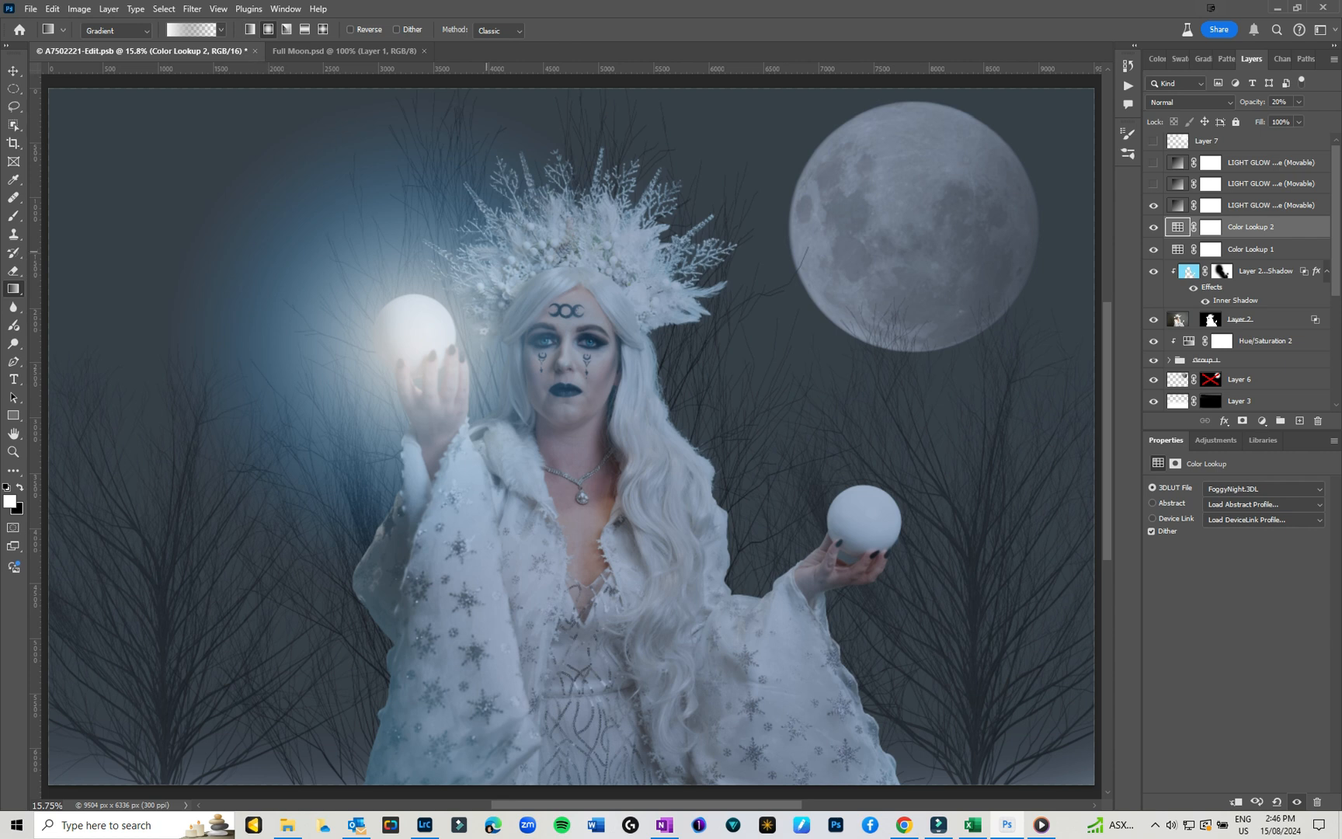
{"action": "left_click_drag", "start_coordinate": [913, 222], "coordinate": [728, 217]}
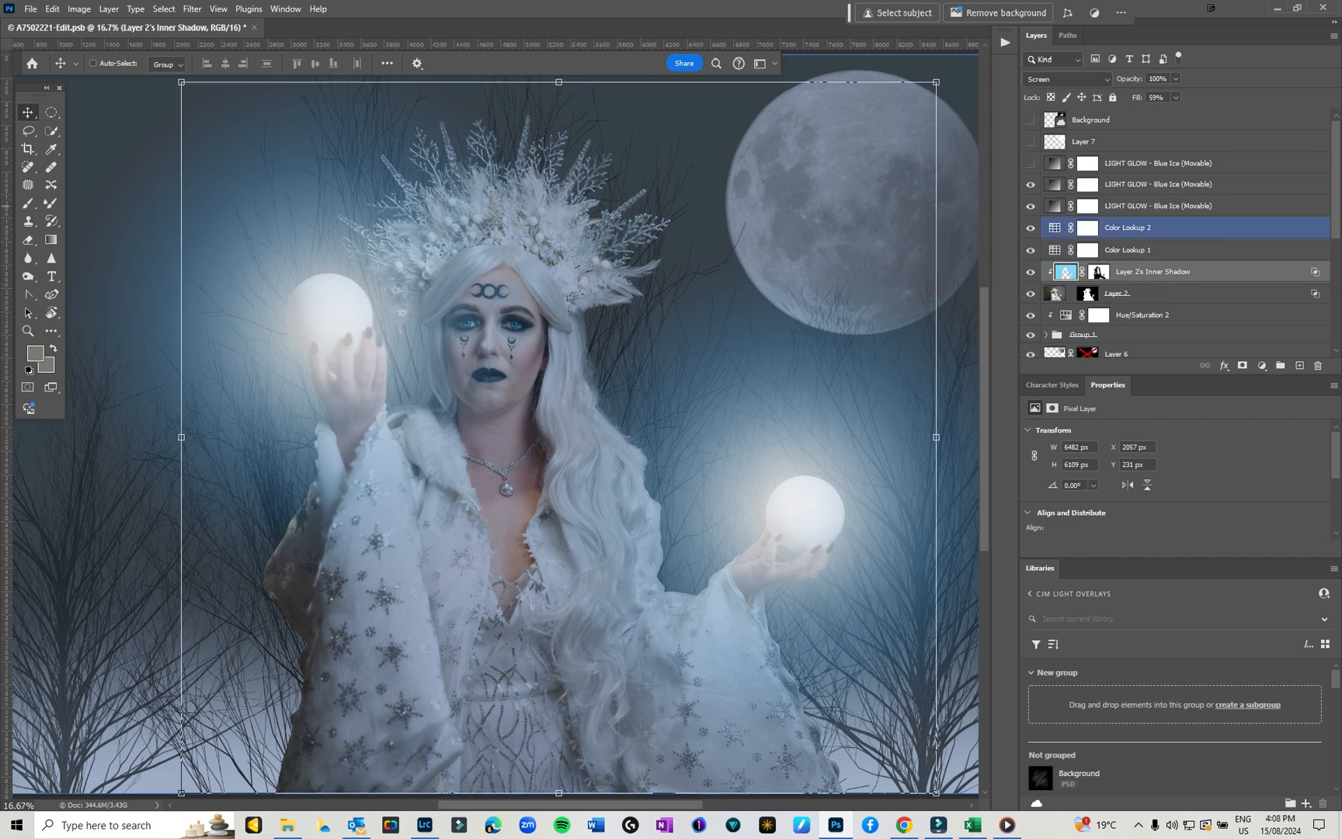
Compare the image with and without the lowered orb's LIGHT GLOW layer and examine the gradient settings of both orb glows
{"action": "left_click", "coordinate": [1031, 185]}
{"action": "left_click", "coordinate": [1031, 184]}
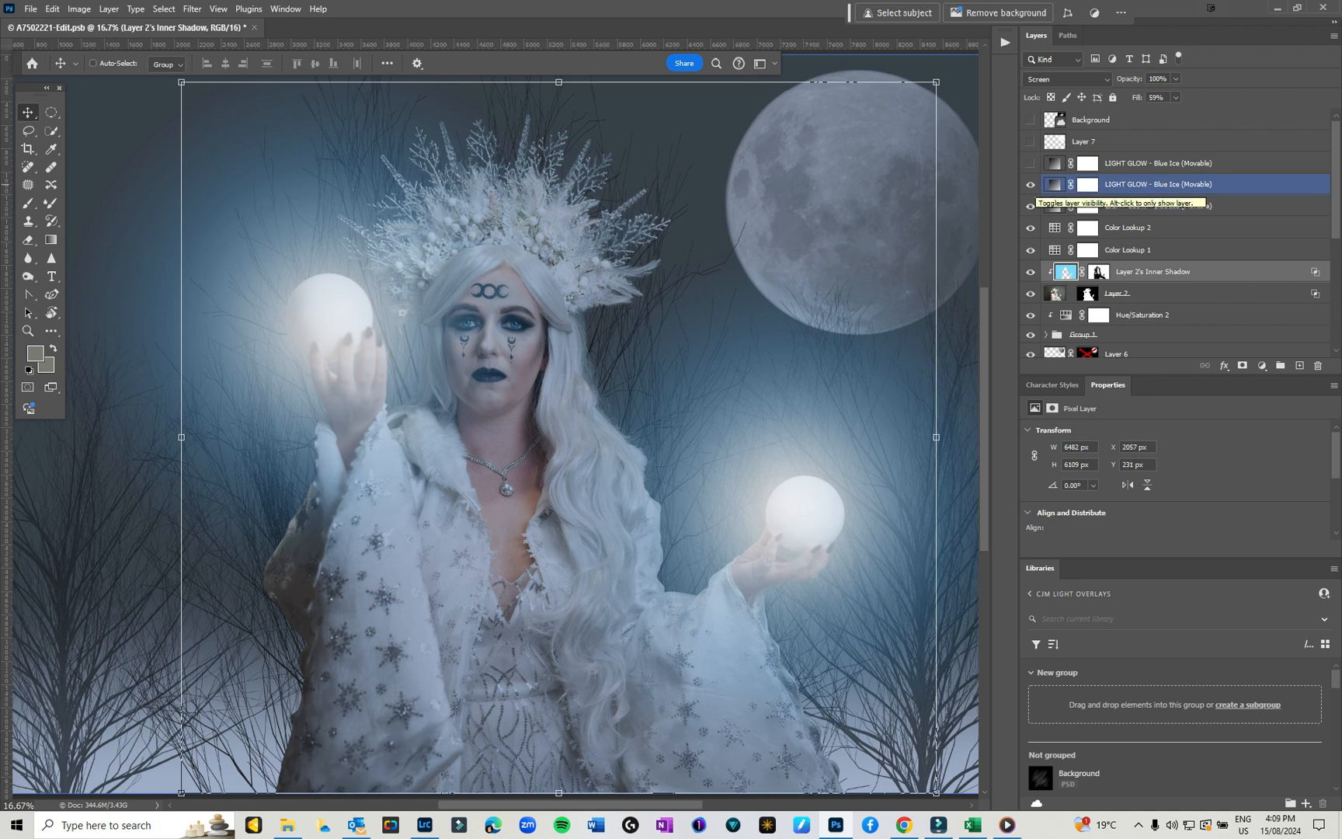
{"action": "left_click", "coordinate": [51, 240]}
{"action": "left_click", "coordinate": [234, 64]}
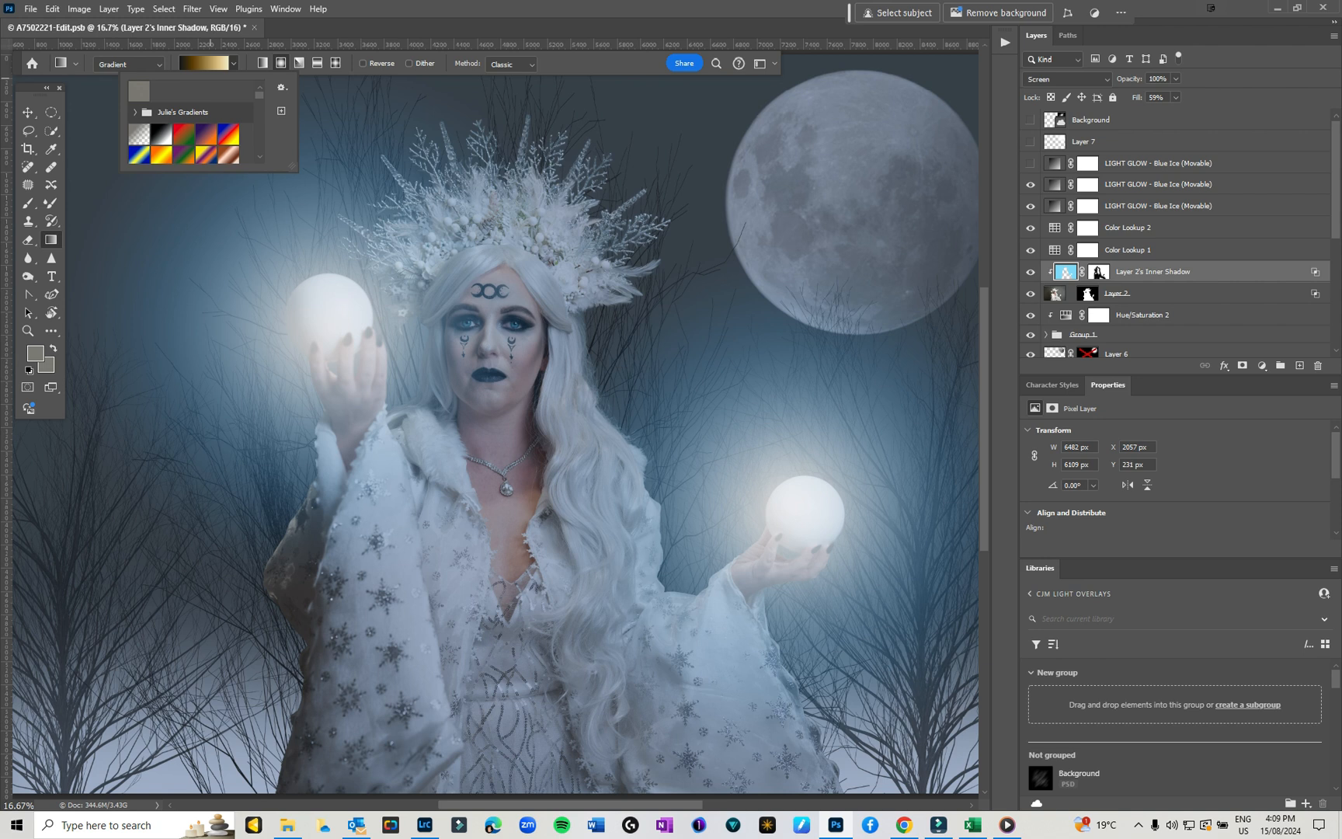
{"action": "left_click", "coordinate": [1055, 185]}
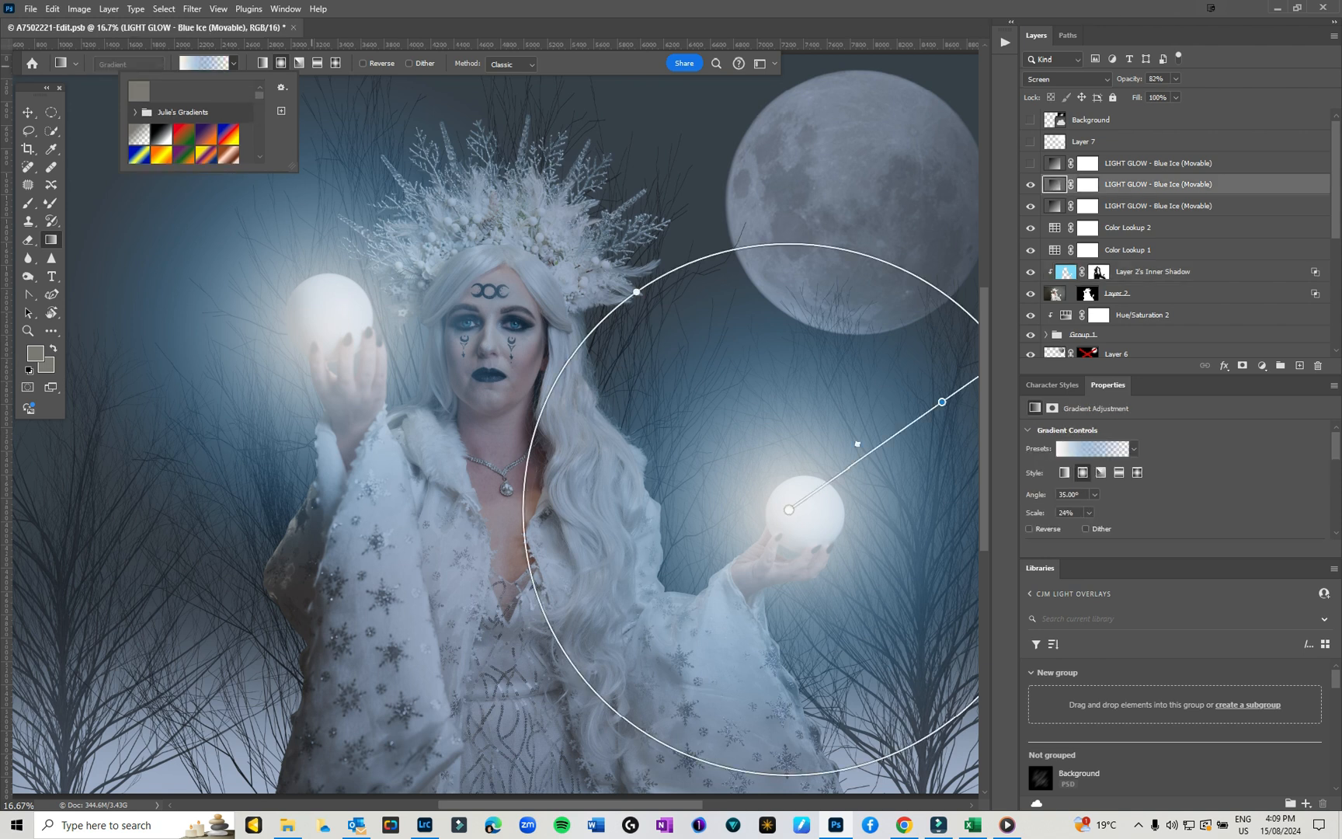
{"action": "left_click_drag", "start_coordinate": [565, 804], "coordinate": [635, 805]}
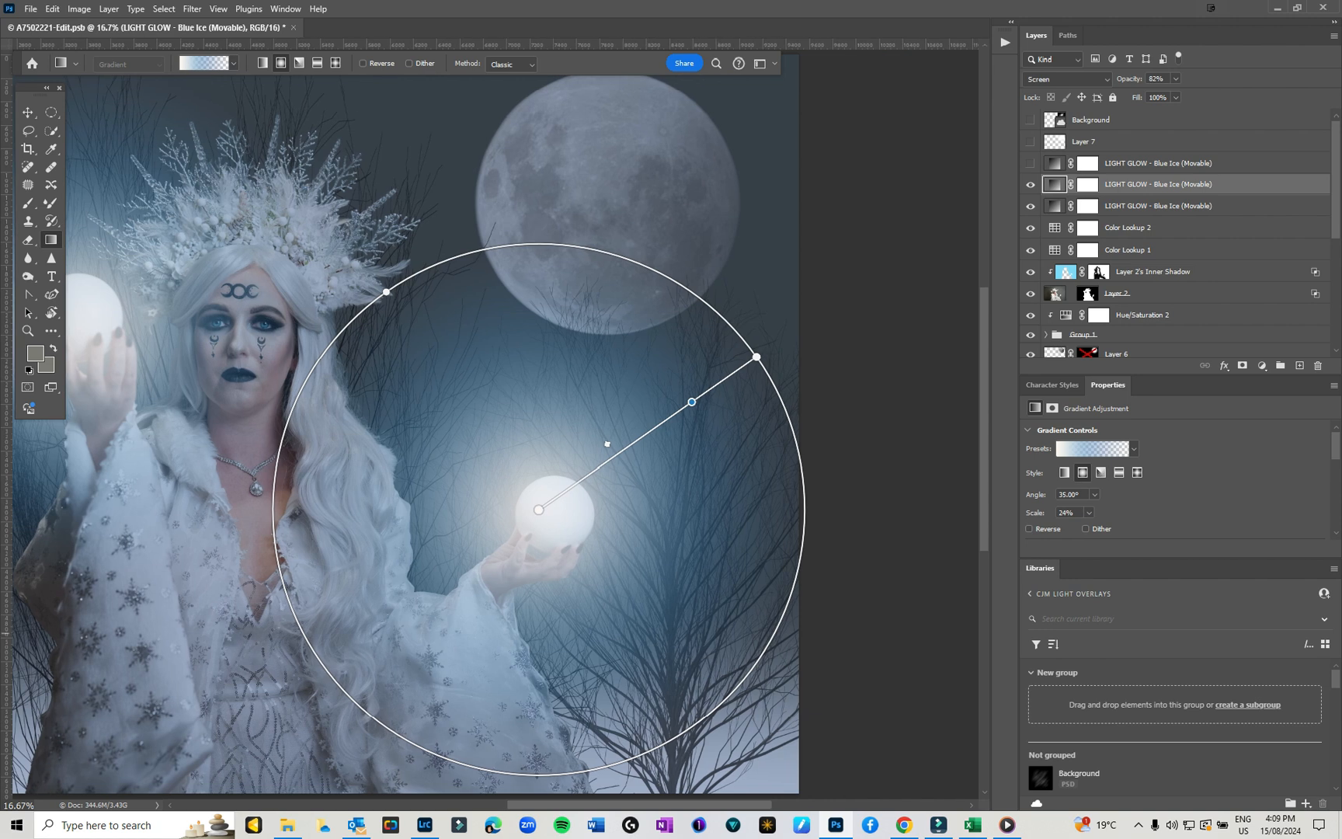
{"action": "scroll", "coordinate": [1165, 478], "scroll_direction": "down", "scroll_amount": 5}
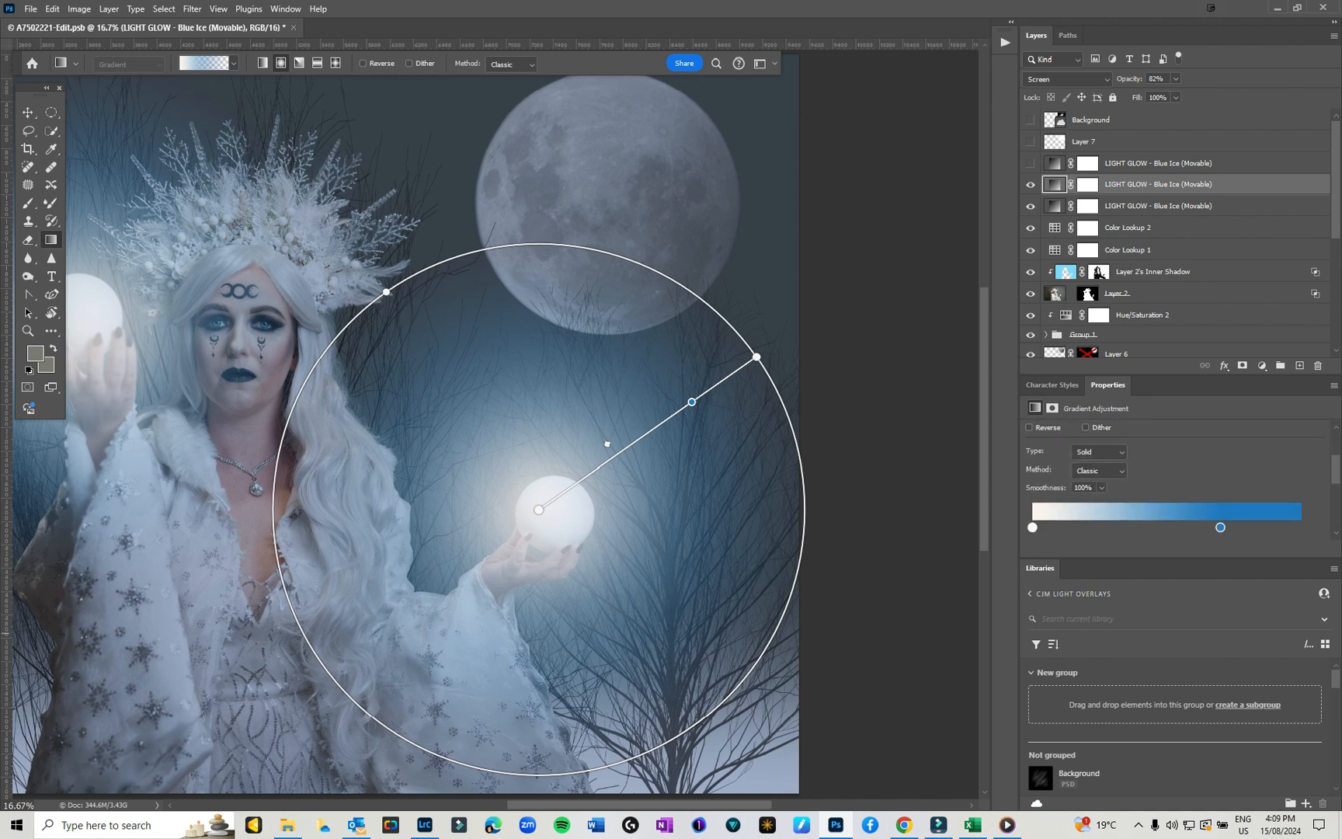
{"action": "scroll", "coordinate": [1166, 478], "scroll_direction": "down", "scroll_amount": 1}
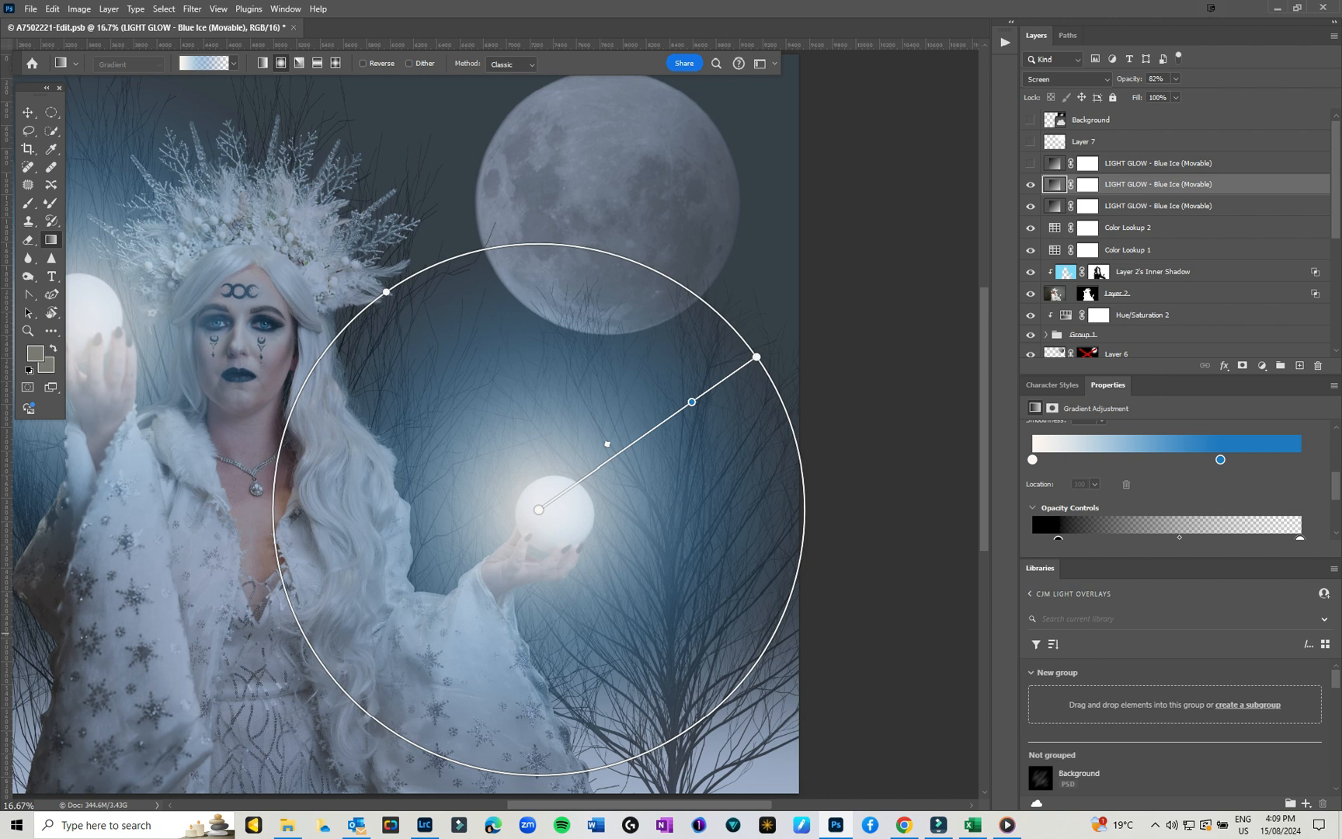
{"action": "scroll", "coordinate": [1165, 478], "scroll_direction": "down", "scroll_amount": 1}
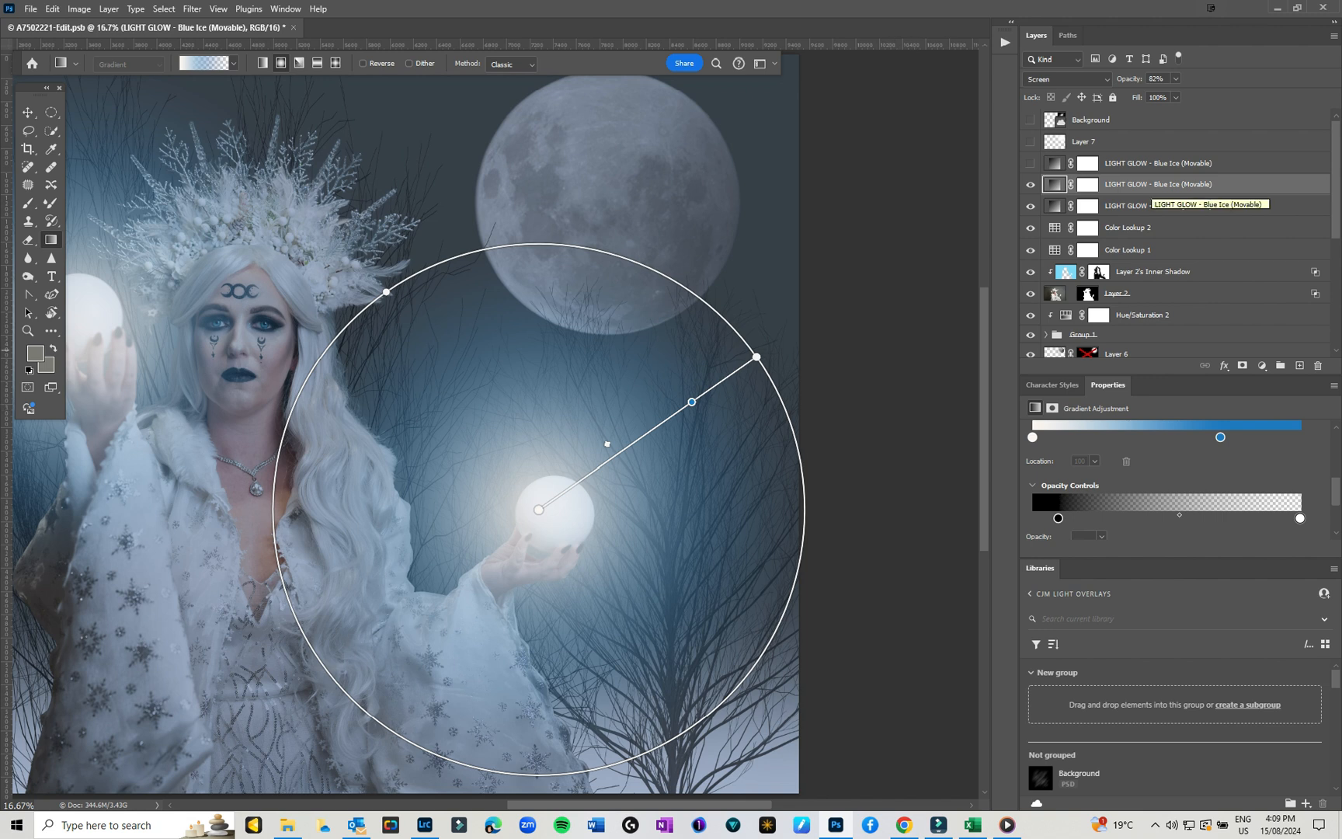
{"action": "left_click", "coordinate": [1158, 206]}
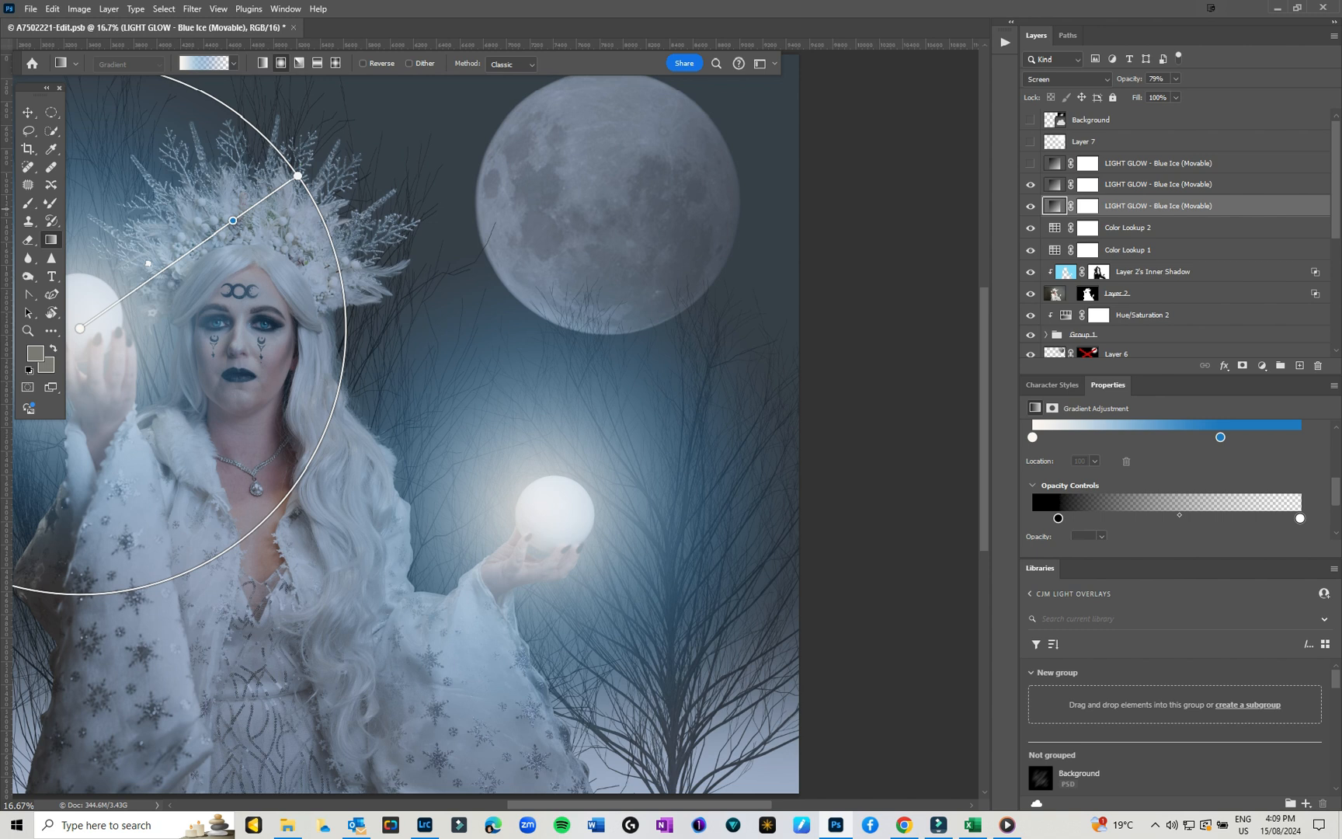
{"action": "left_click", "coordinate": [1158, 185]}
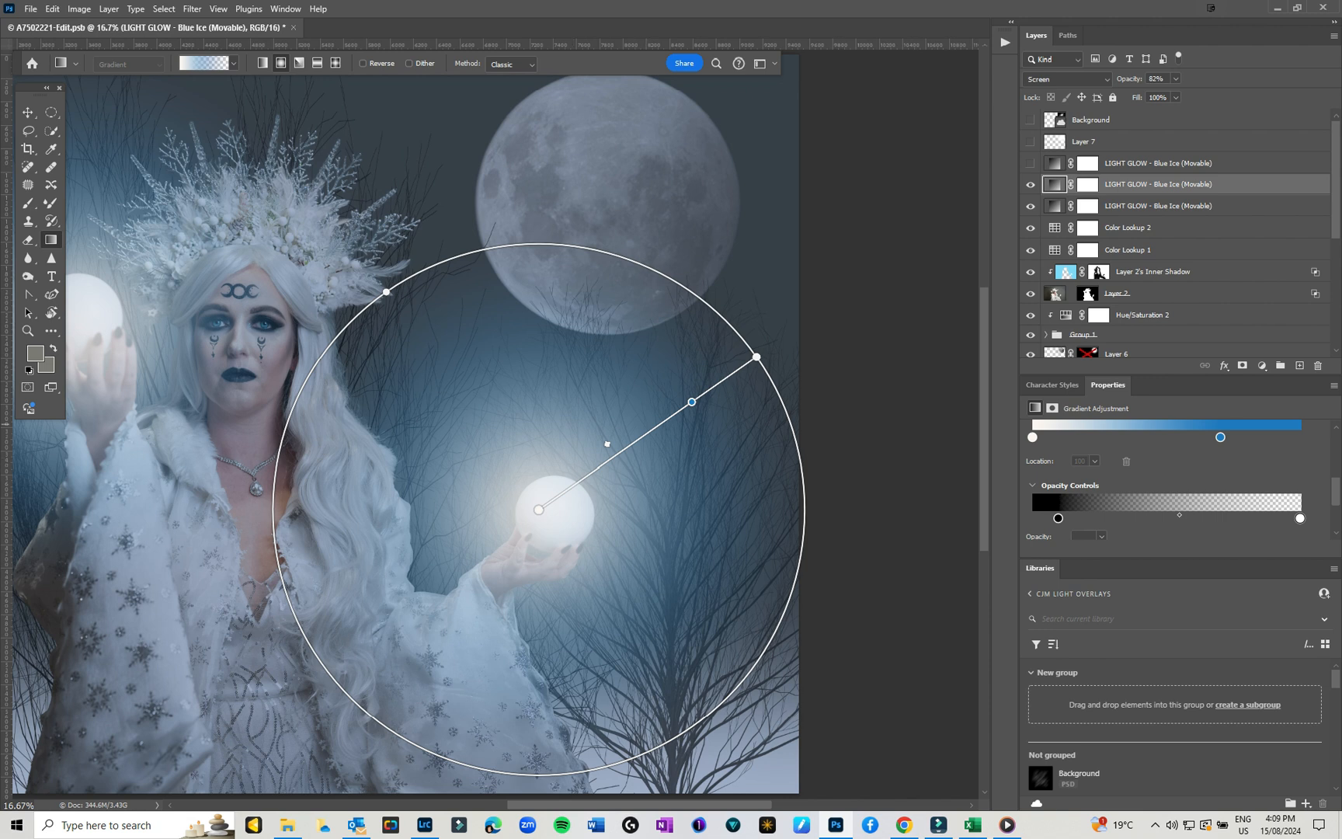
Make the topmost LIGHT GLOW layer, centred on the moon, visible and compare blend modes, keeping Soft Light
{"action": "left_click", "coordinate": [1031, 163]}
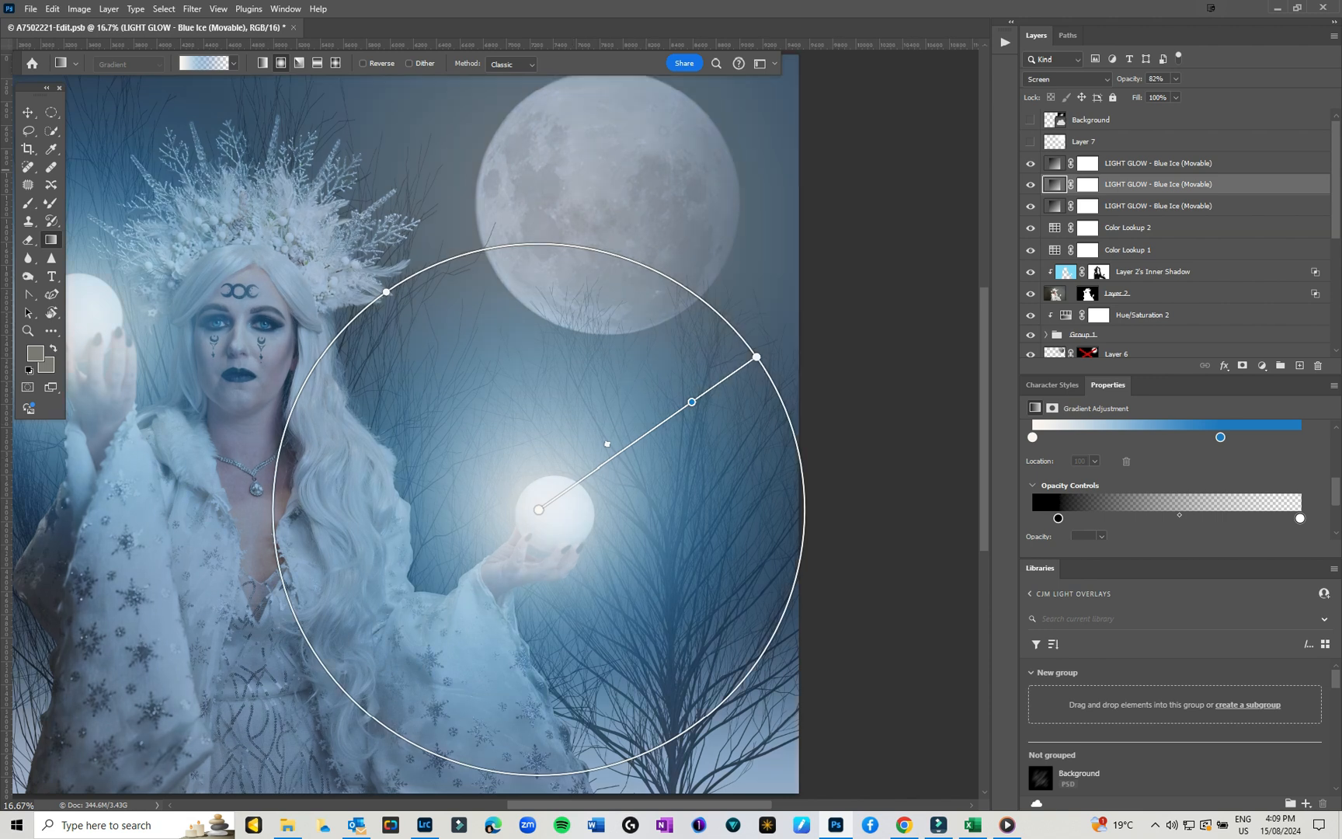
{"action": "left_click", "coordinate": [1157, 163]}
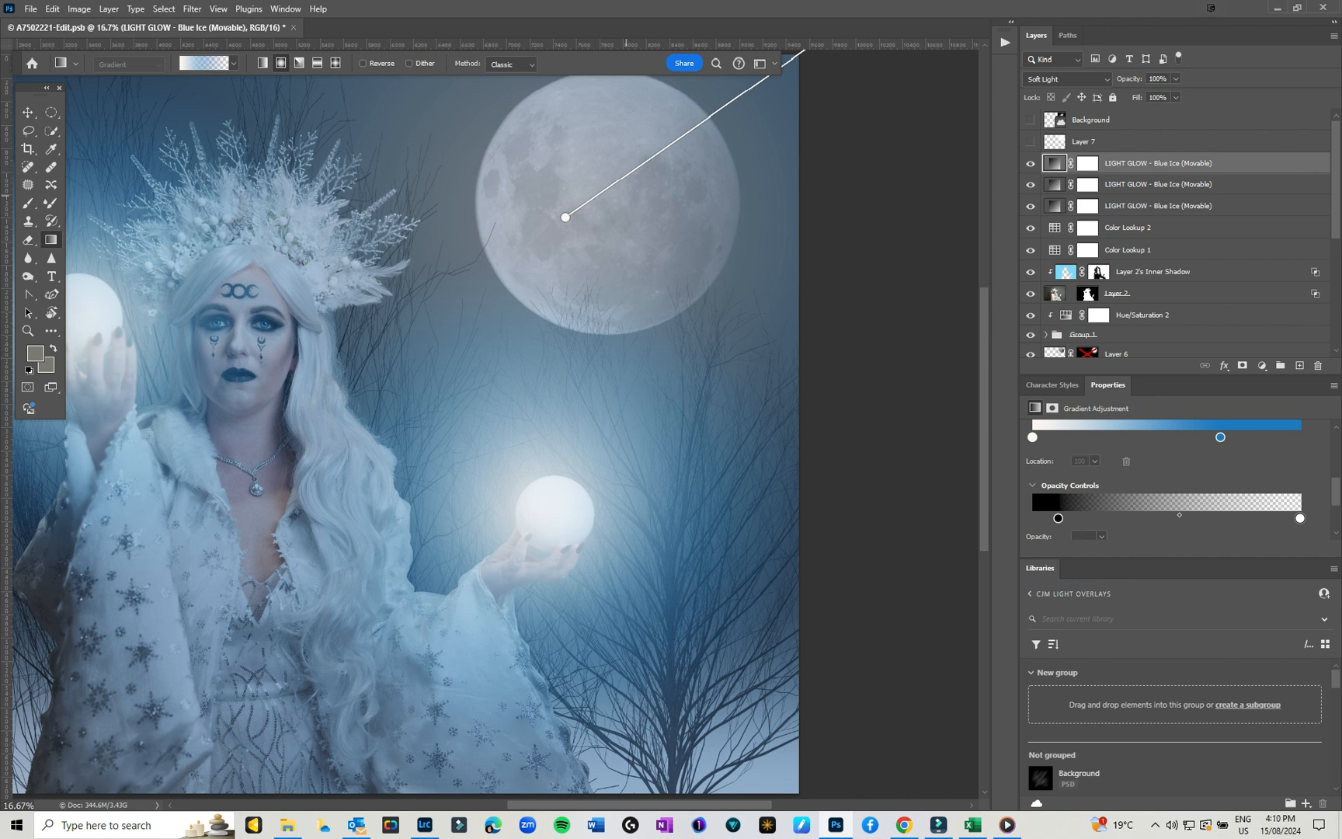
{"action": "left_click", "coordinate": [1067, 79]}
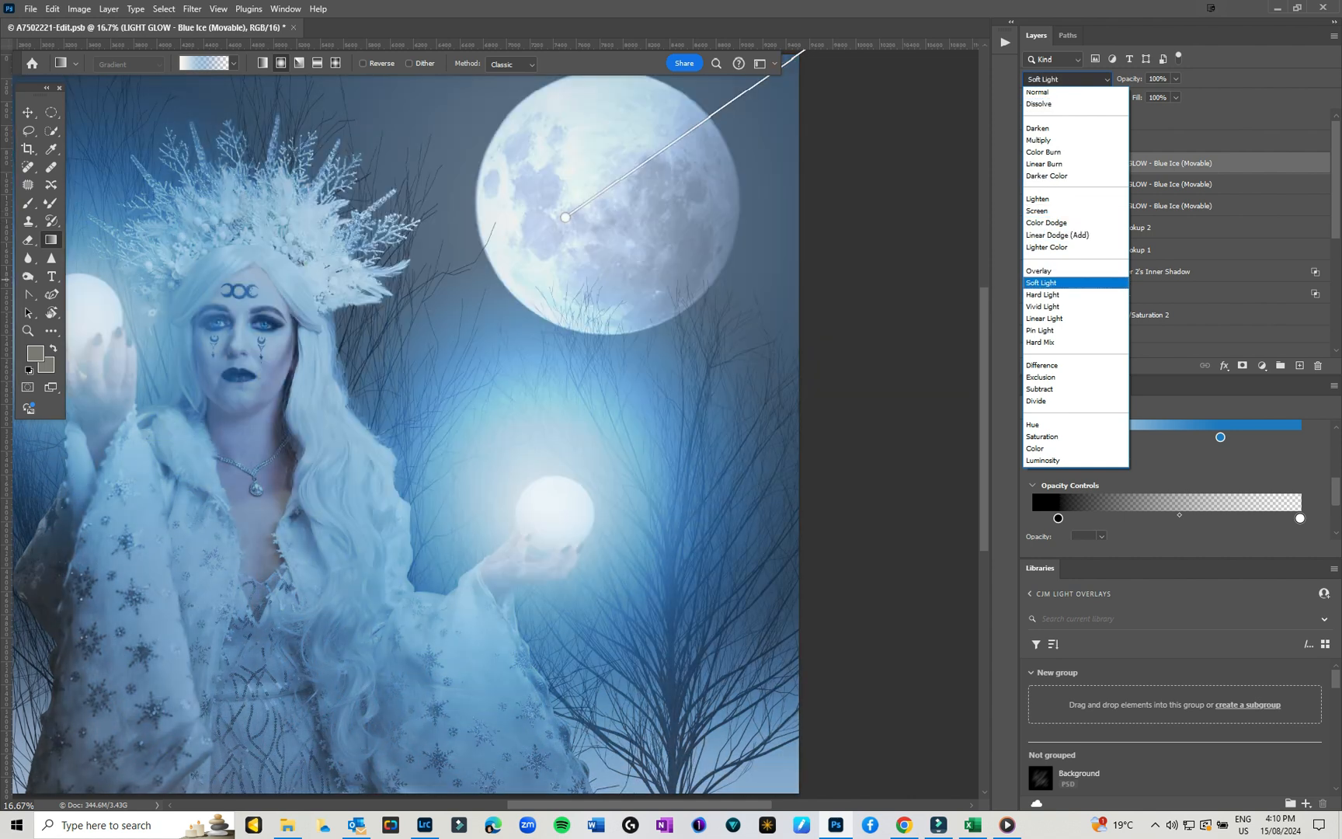
{"action": "left_click", "coordinate": [1042, 283]}
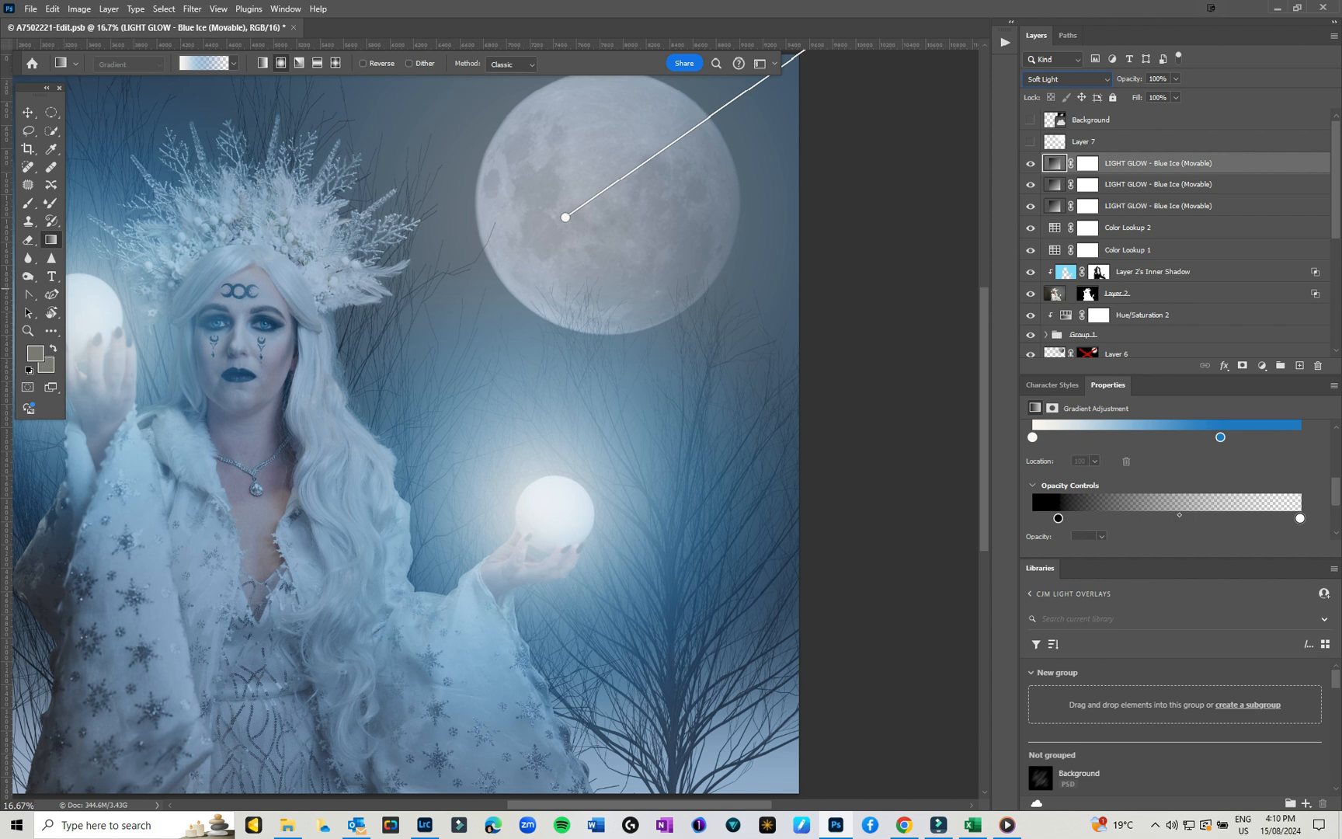
Compare the moon with and without the white glow on Layer 7, leaving the layer hidden
{"action": "left_click", "coordinate": [1031, 141]}
{"action": "left_click", "coordinate": [1088, 142]}
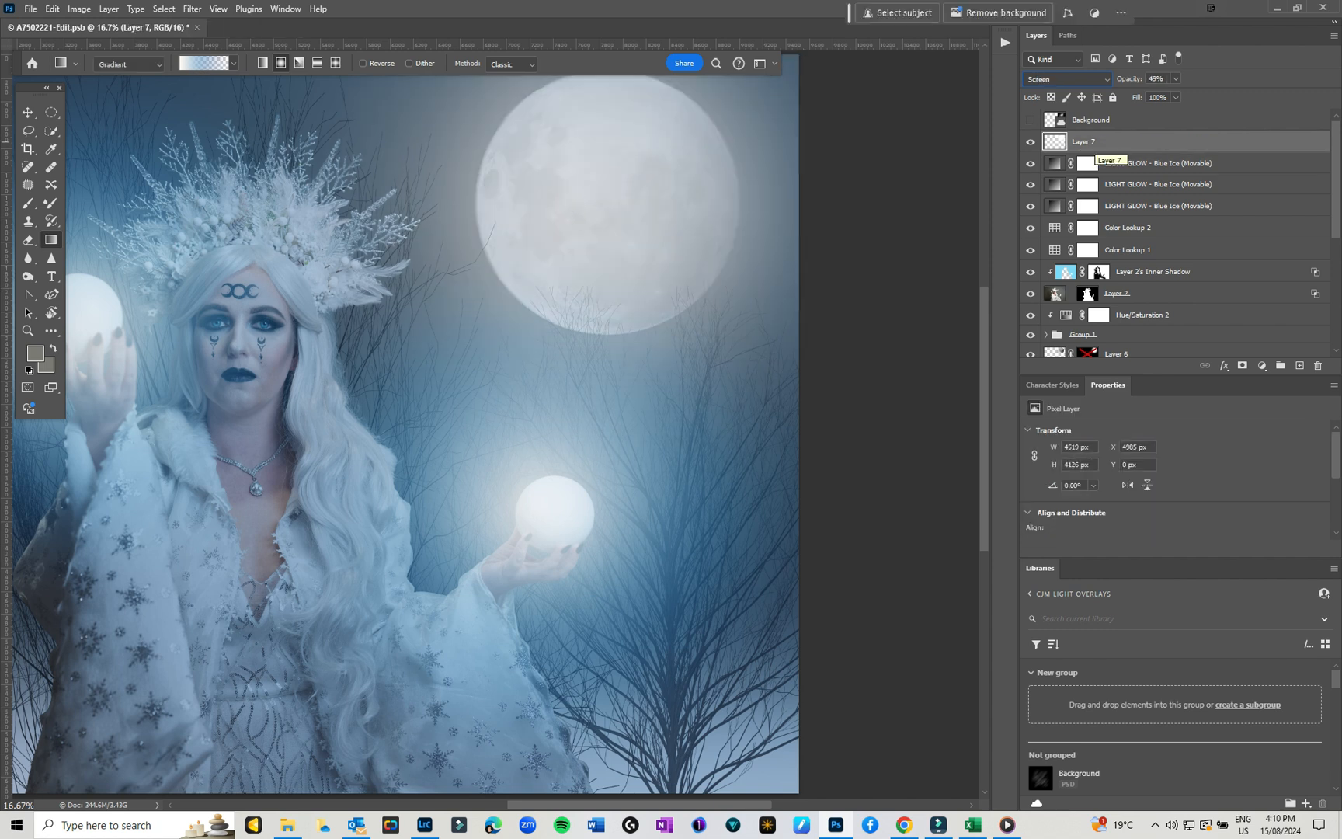
{"action": "left_click", "coordinate": [1031, 142]}
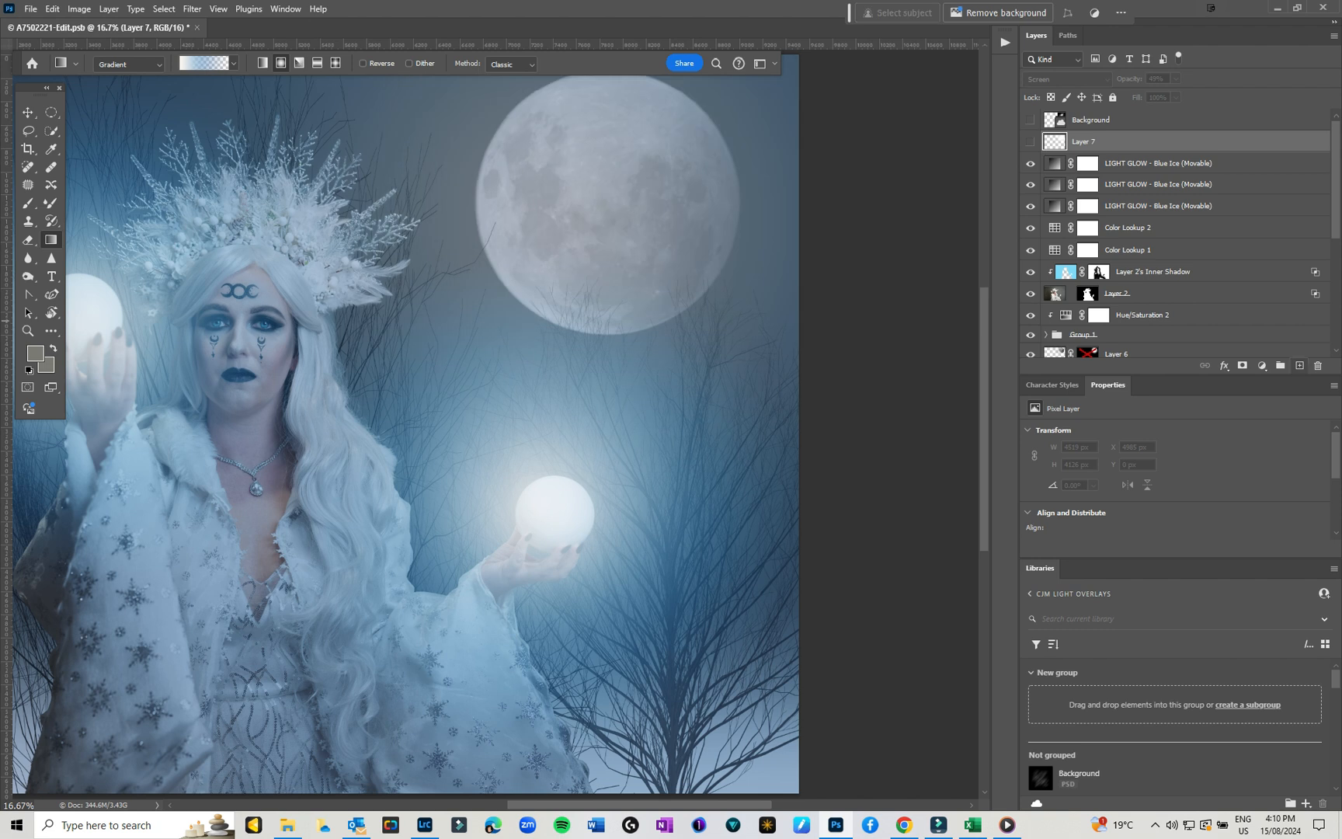
Add a new layer above Layer 7 and paint one soft white 3000 px brush dab over the moon
{"action": "key", "text": "ctrl+shift+alt+n"}
{"action": "key", "text": "b"}
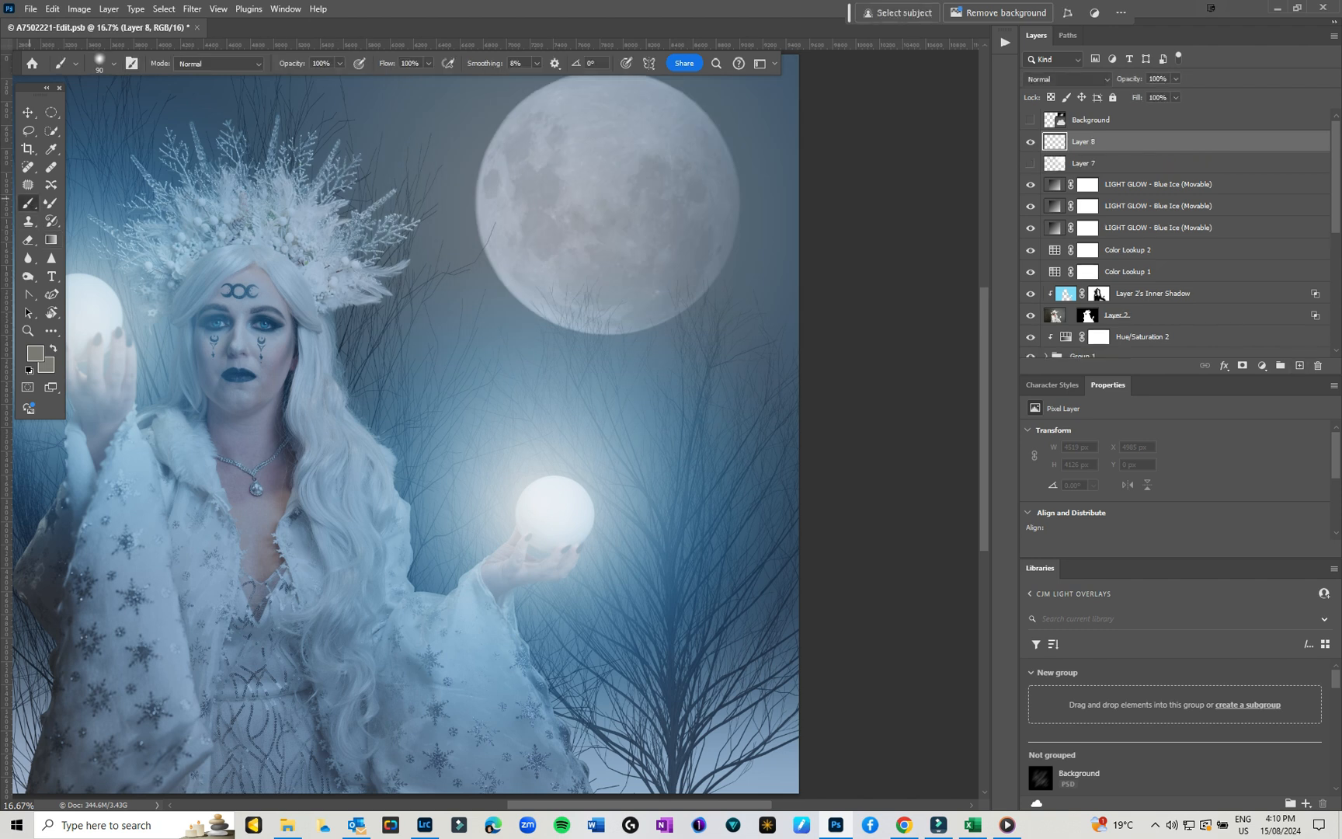
{"action": "key", "text": "bracketright"}
{"action": "key", "text": "bracketright"}
{"action": "key", "text": "bracketright"}
{"action": "key", "text": "bracketright"}
{"action": "key", "text": "bracketright"}
{"action": "key", "text": "bracketright"}
{"action": "key", "text": "bracketright"}
{"action": "key", "text": "bracketright"}
{"action": "key", "text": "bracketright"}
{"action": "key", "text": "bracketright"}
{"action": "key", "text": "bracketright"}
{"action": "key", "text": "bracketright"}
{"action": "key", "text": "bracketright"}
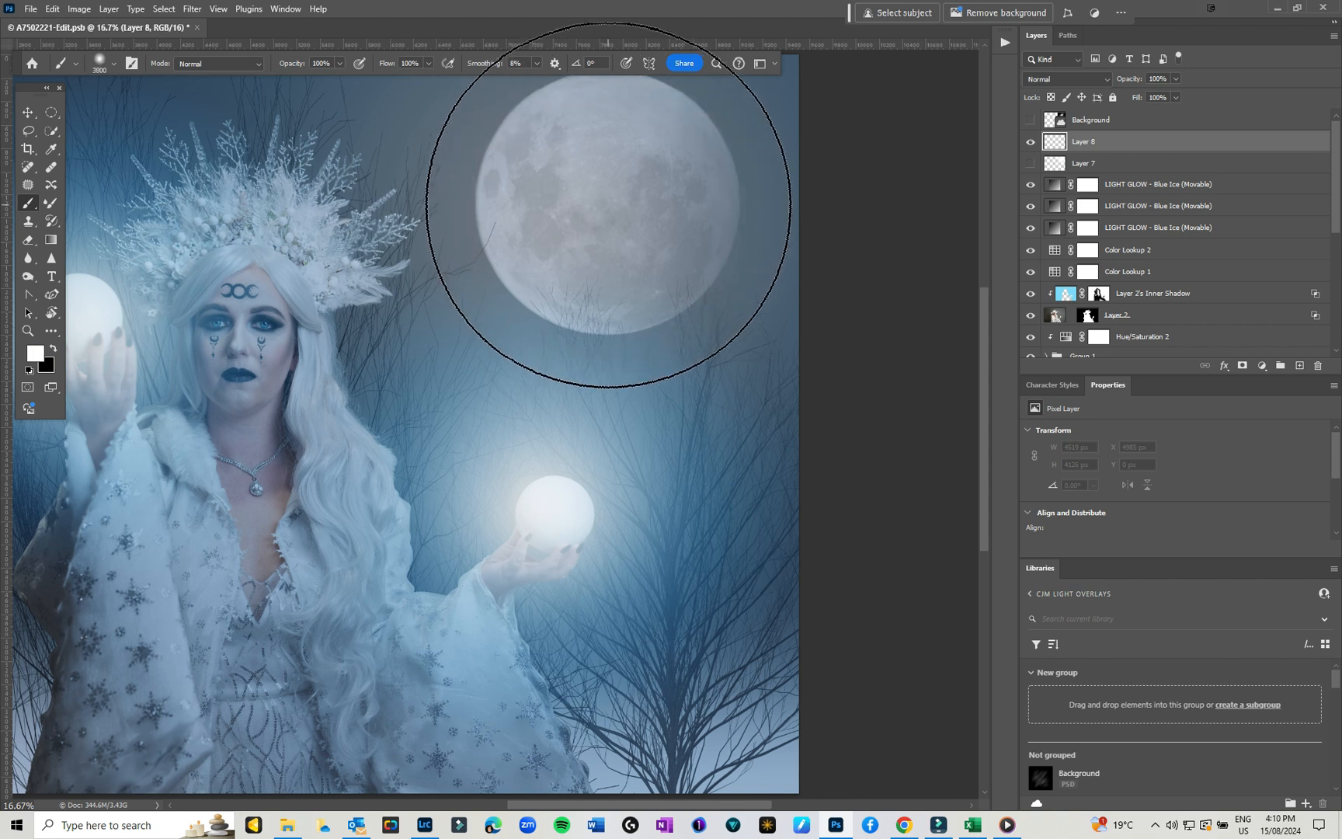
{"action": "left_click", "coordinate": [608, 205]}
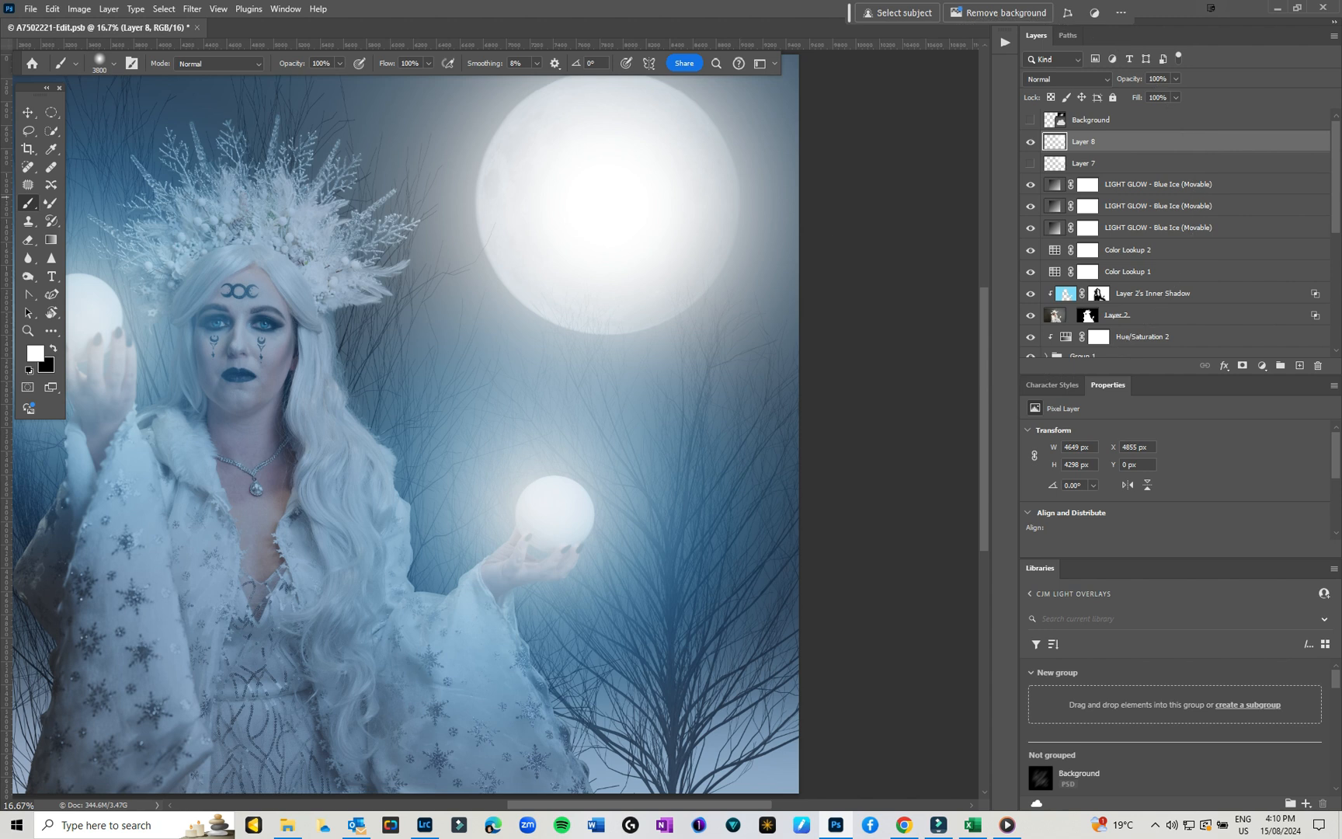
Set the new moon glow layer to Screen at 35% opacity and delete the hidden Layer 7
{"action": "left_click", "coordinate": [1067, 78]}
{"action": "left_click", "coordinate": [1056, 210]}
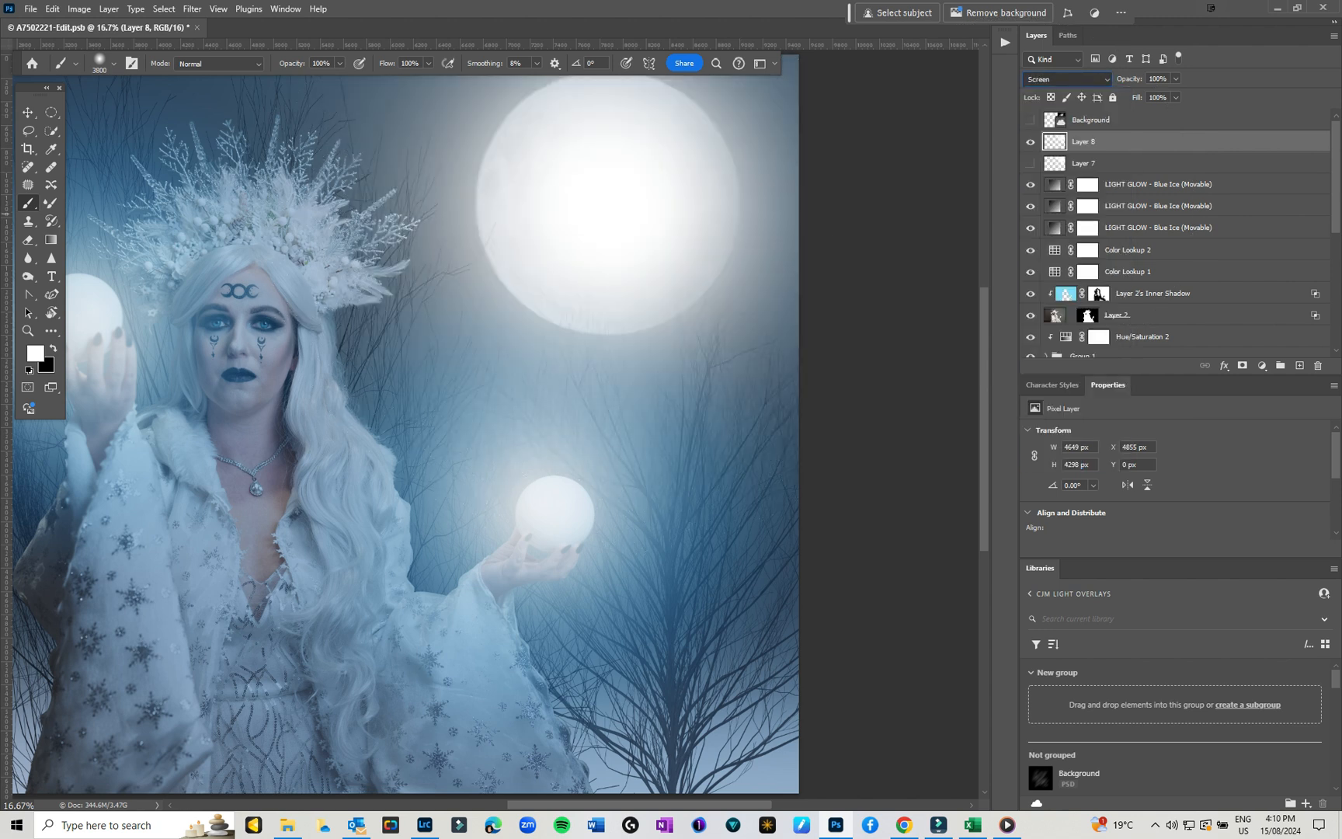
{"action": "left_click", "coordinate": [1176, 79]}
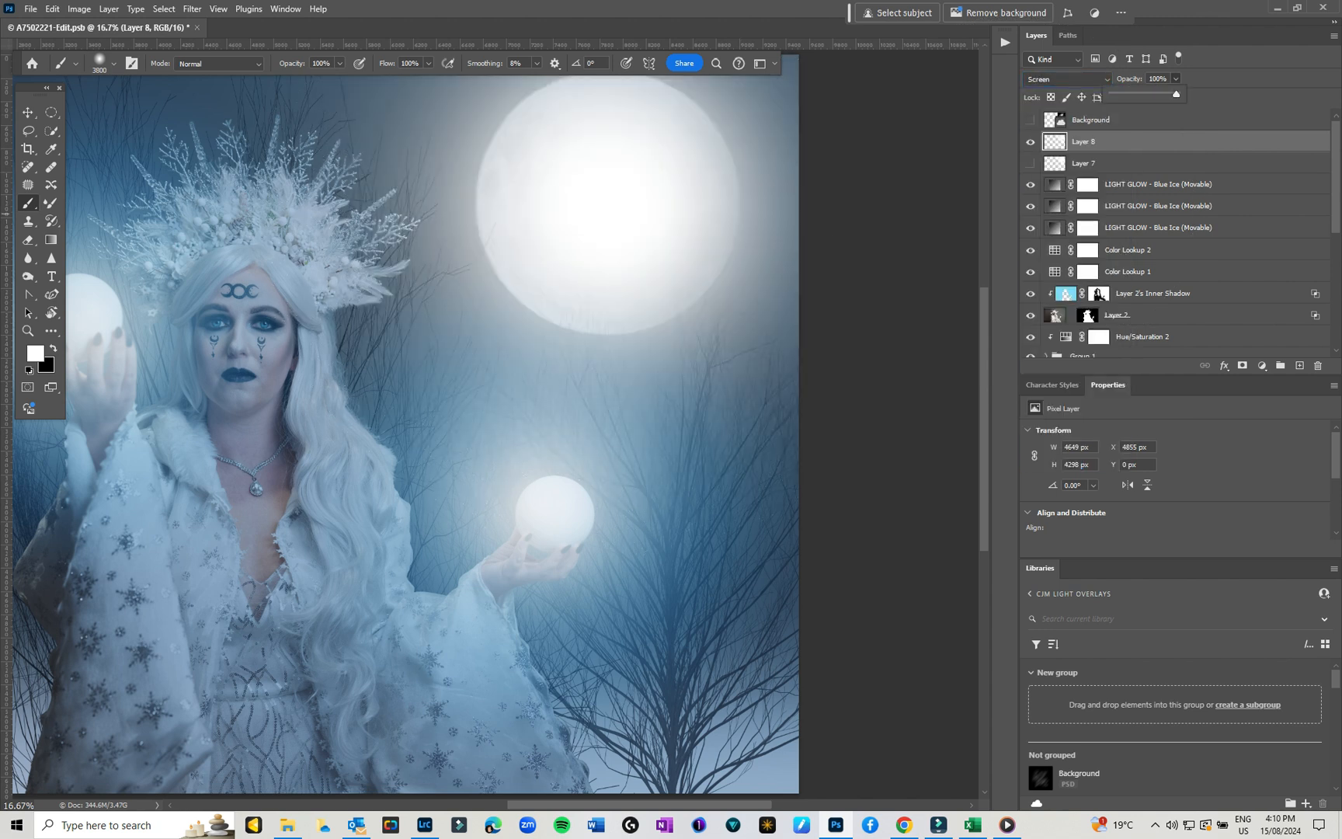
{"action": "left_click_drag", "start_coordinate": [1176, 94], "coordinate": [1134, 94]}
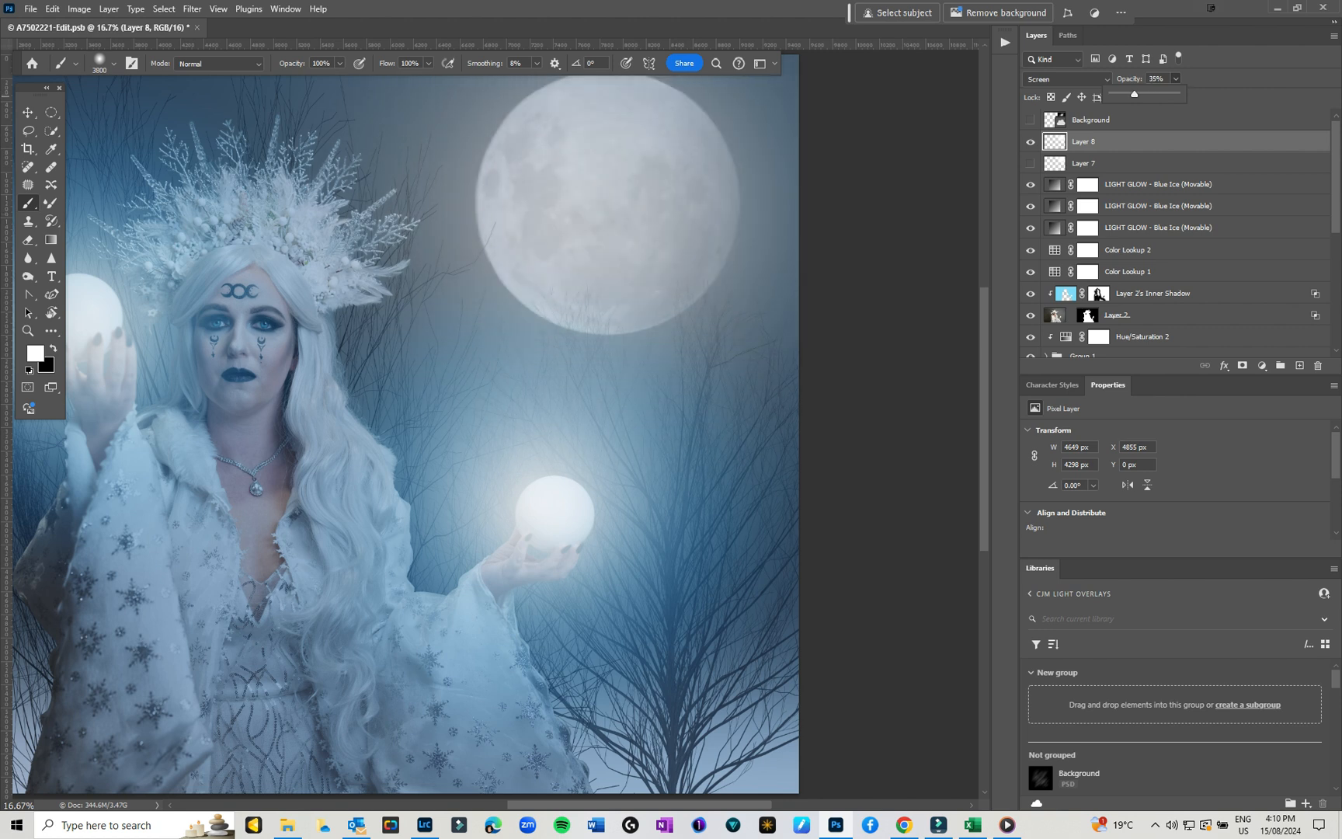
{"action": "left_click", "coordinate": [1107, 161]}
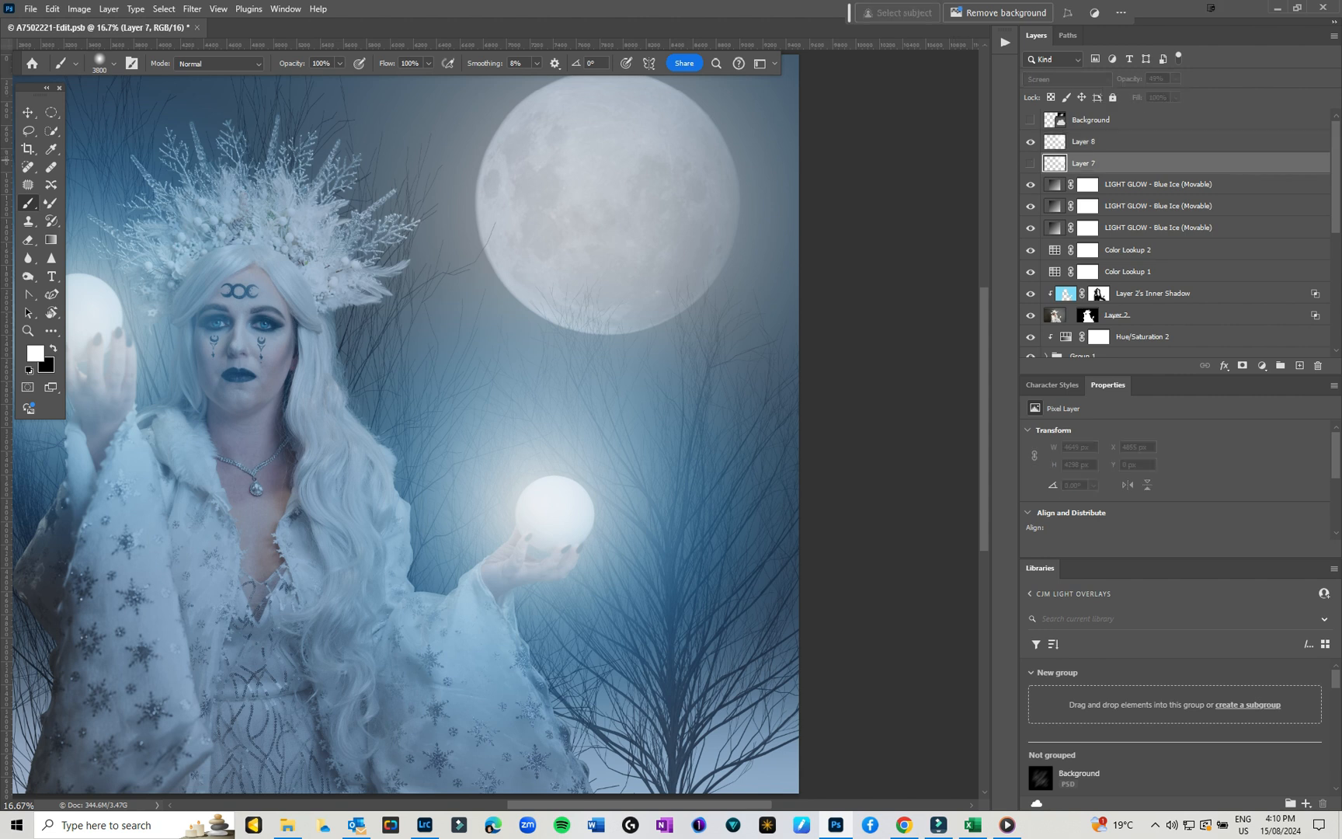
{"action": "key", "text": "Delete"}
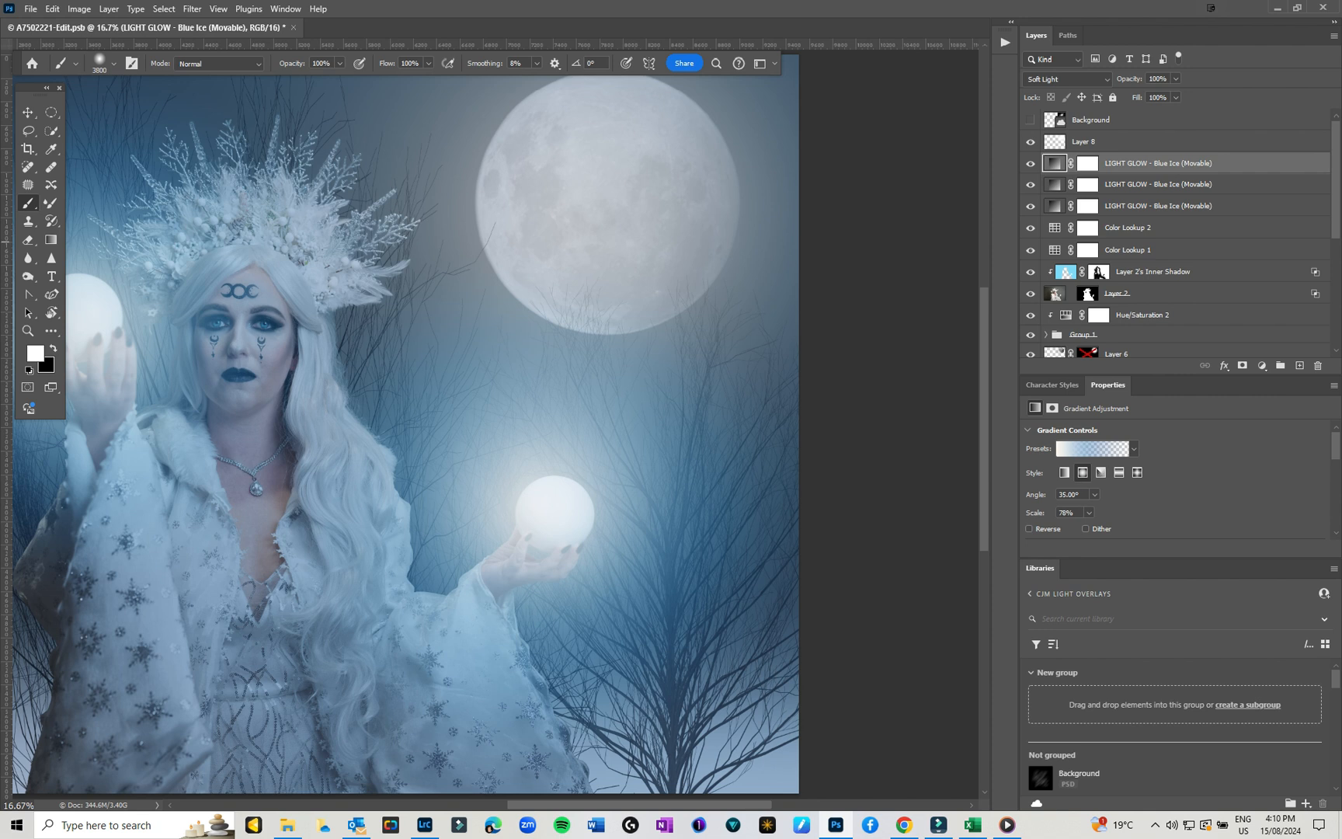
Add a new layer above the moon glow and choose the TLE Bat 2 brush from the TLE Halloween 2020 Brush Collection
{"action": "left_click", "coordinate": [1299, 365]}
{"action": "left_click", "coordinate": [114, 63]}
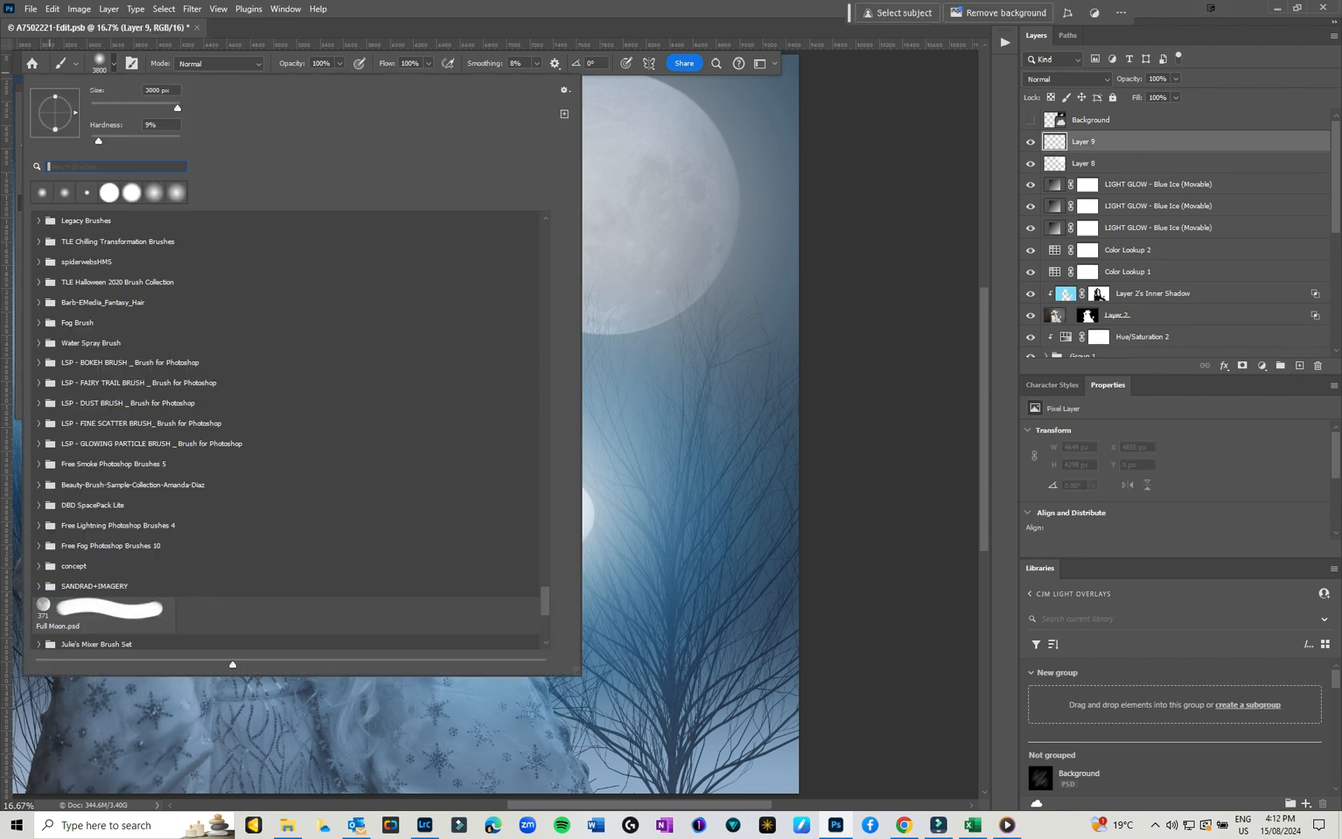
{"action": "left_click", "coordinate": [53, 302]}
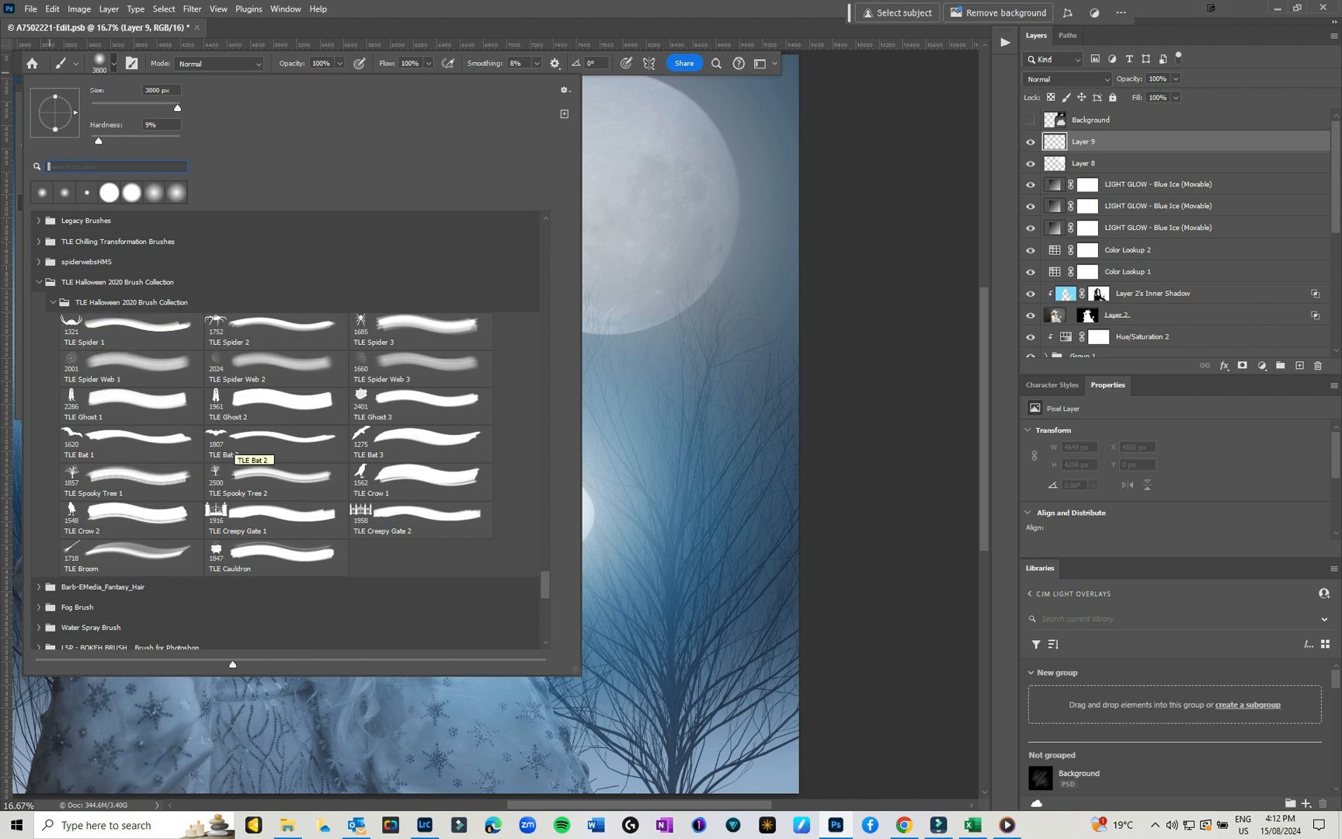
{"action": "left_click", "coordinate": [233, 450]}
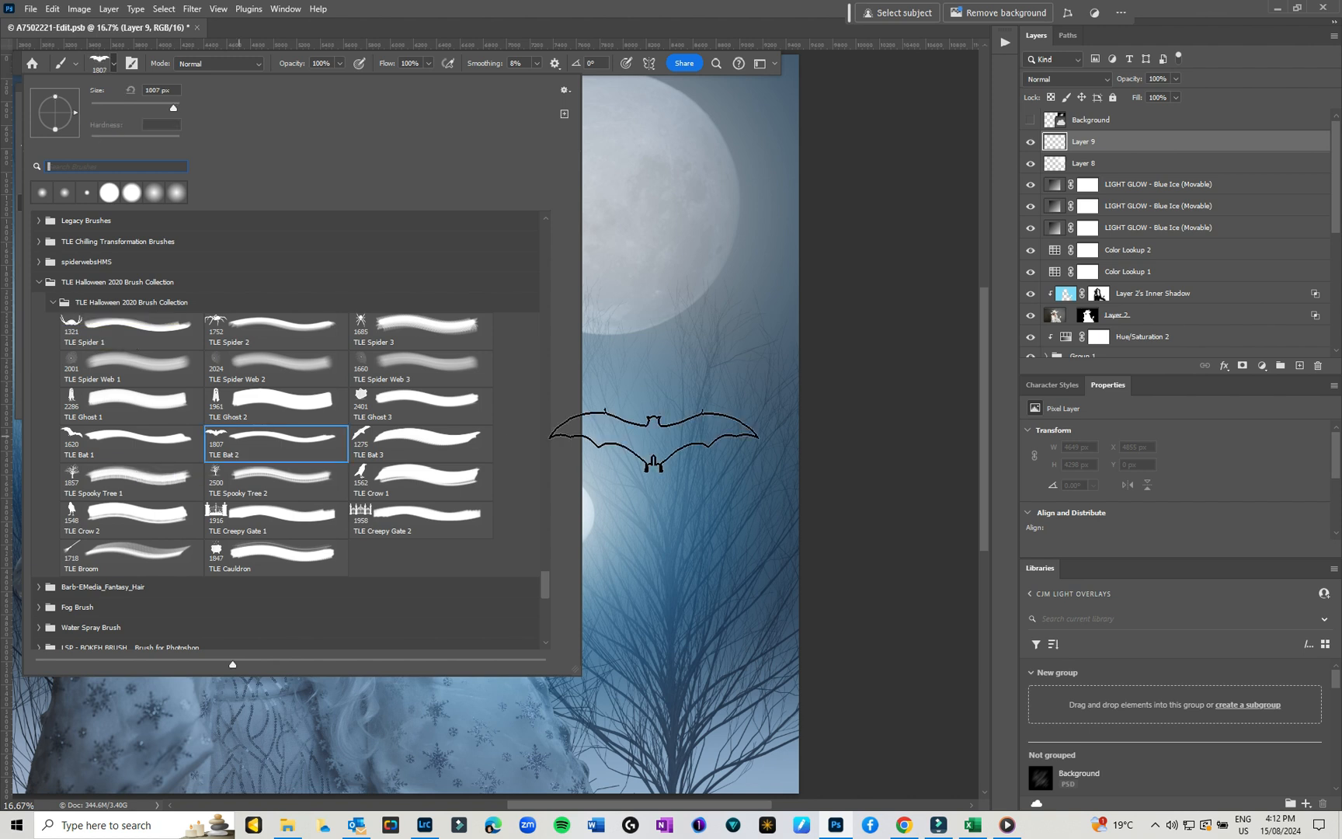
{"action": "left_click", "coordinate": [917, 117]}
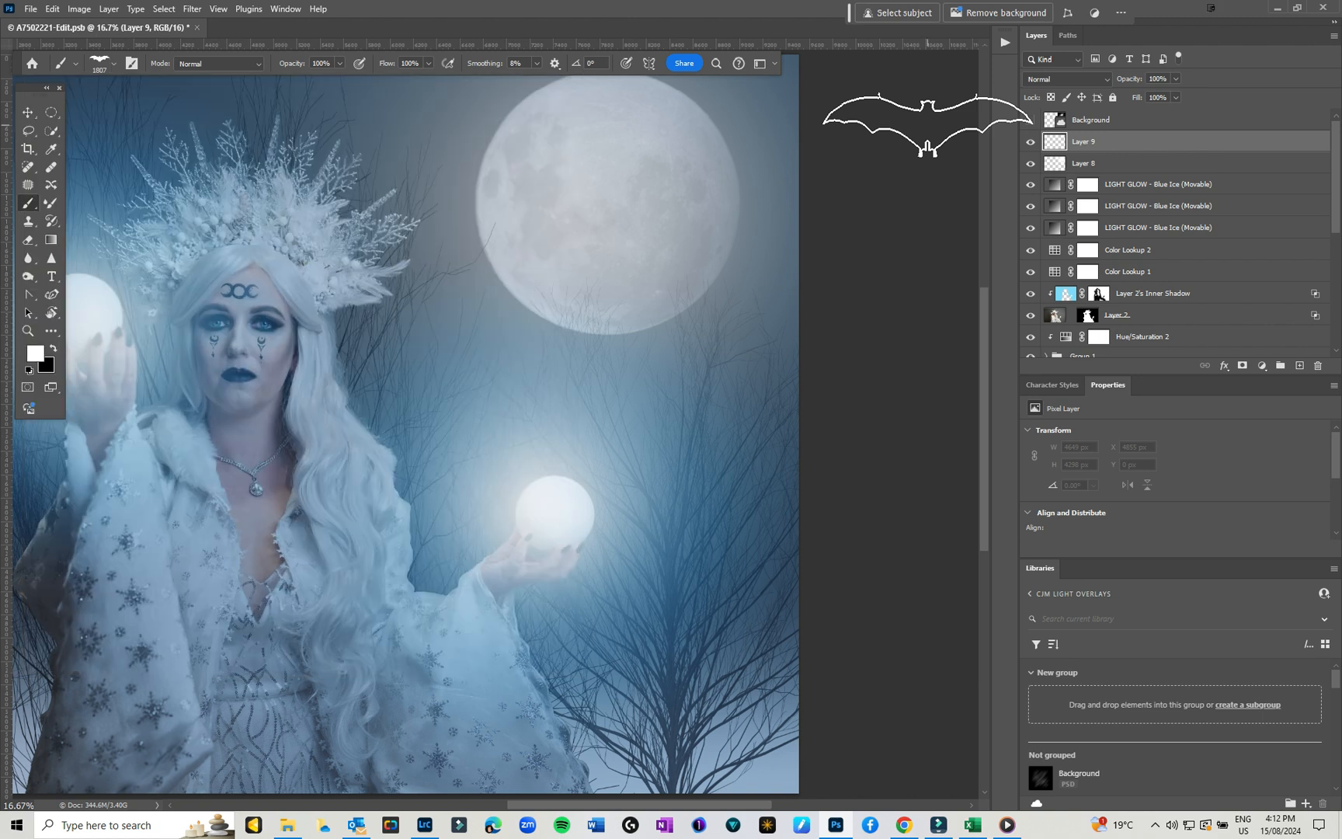
Stamp a black 1200 px bat across the moon's left side and lower its layer's opacity to 74%
{"action": "key", "text": "x"}
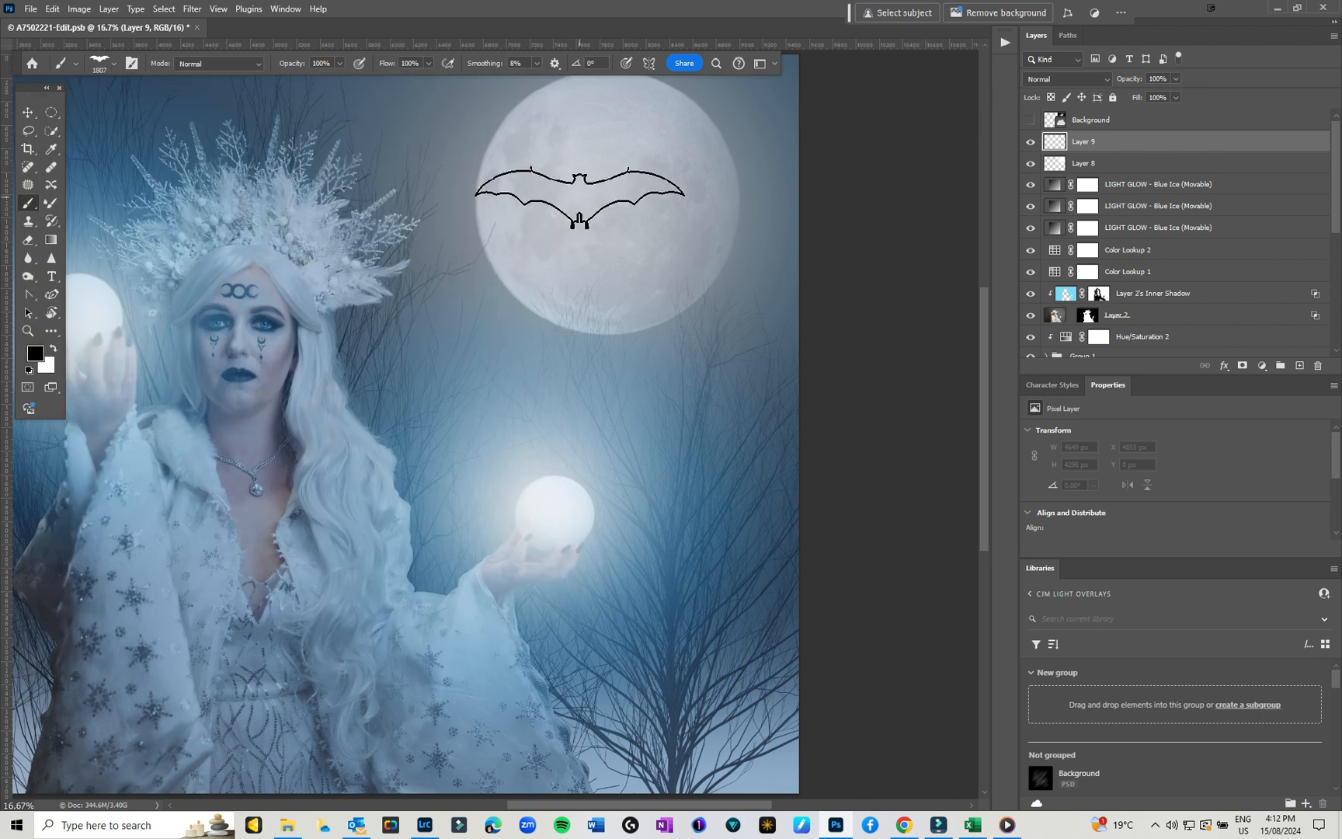
{"action": "key", "text": "bracketleft"}
{"action": "key", "text": "bracketleft"}
{"action": "key", "text": "bracketleft"}
{"action": "key", "text": "bracketleft"}
{"action": "key", "text": "bracketleft"}
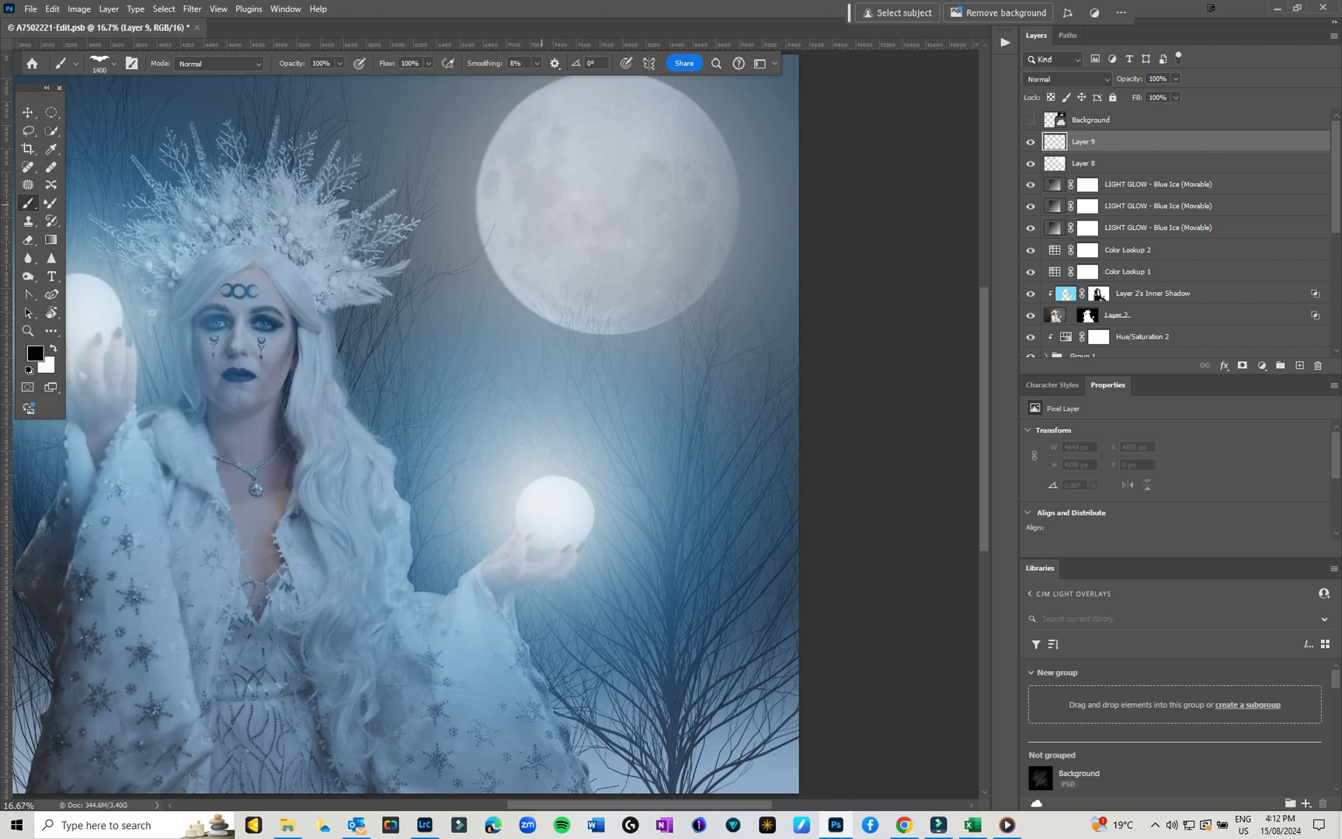
{"action": "left_click", "coordinate": [539, 199]}
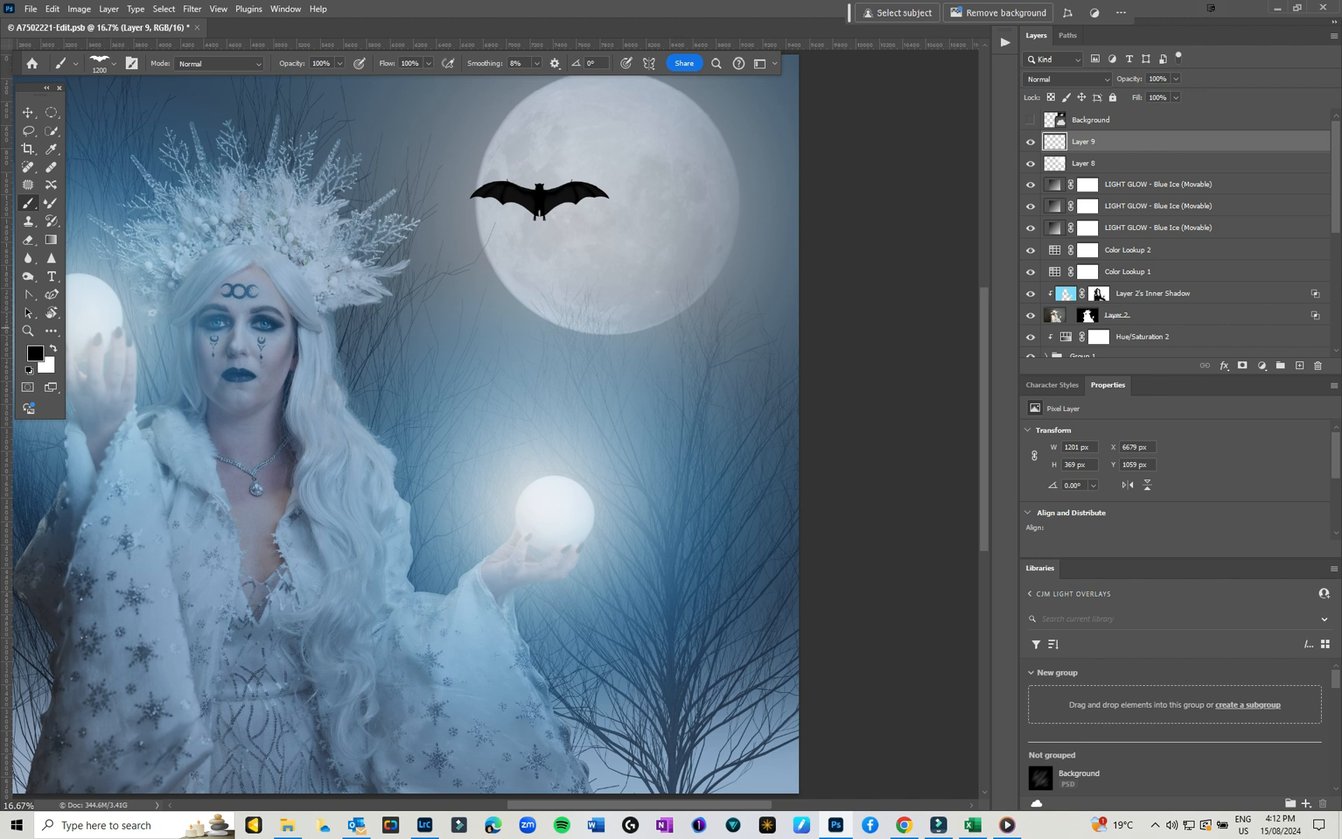
{"action": "left_click", "coordinate": [1176, 79]}
{"action": "left_click_drag", "start_coordinate": [1176, 94], "coordinate": [1160, 94]}
Soften the bat slightly with a small-radius Gaussian Blur and activate the Move tool
{"action": "left_click", "coordinate": [192, 9]}
{"action": "left_click", "coordinate": [192, 8]}
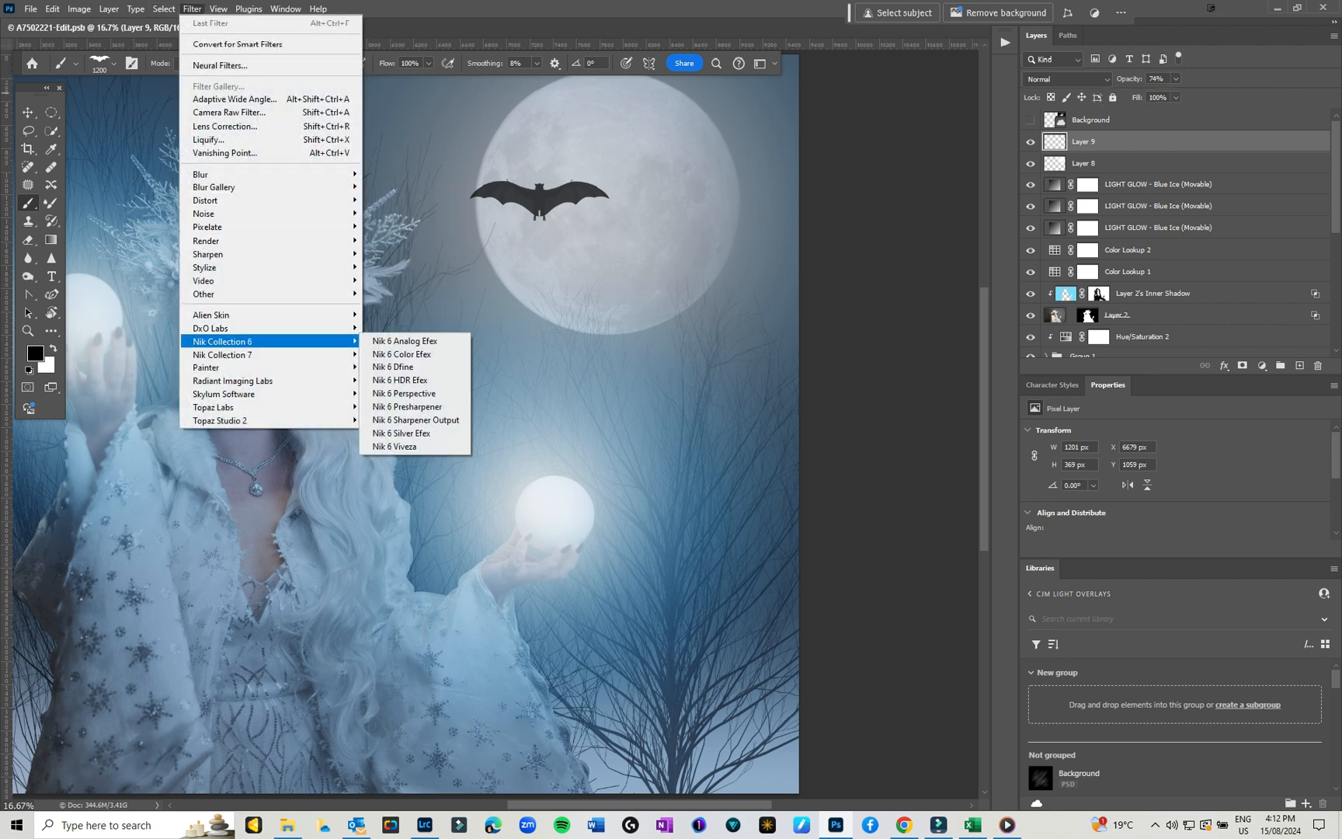
{"action": "mouse_move", "coordinate": [225, 187]}
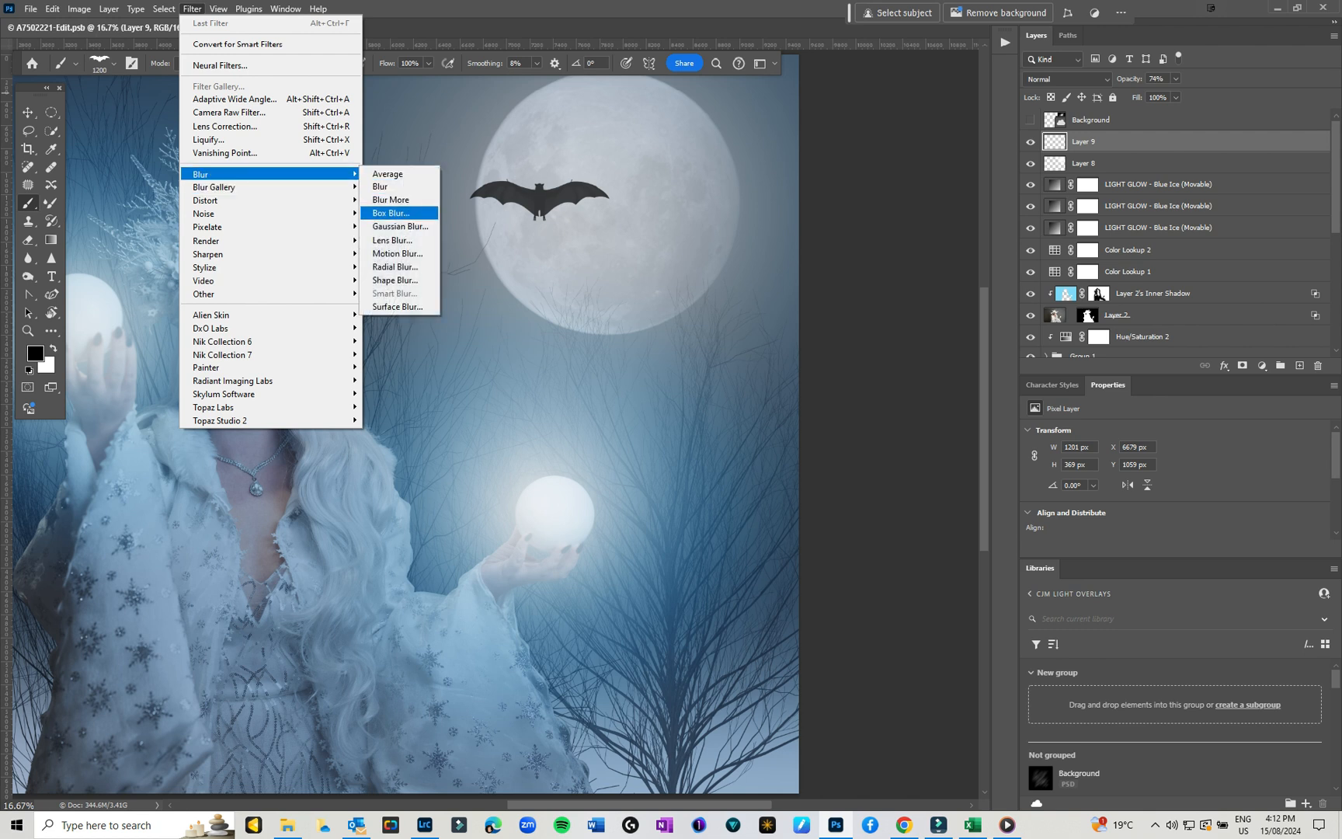
{"action": "left_click", "coordinate": [400, 226]}
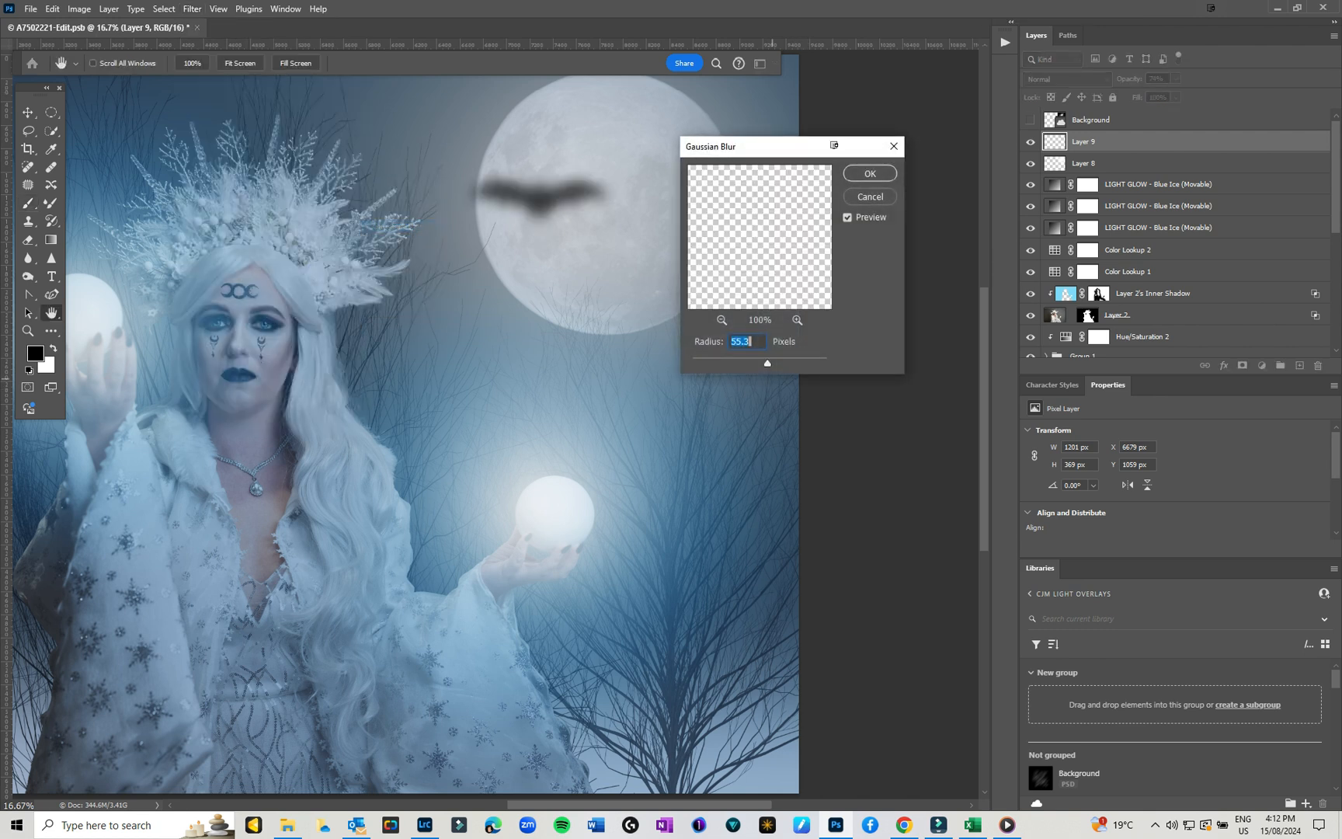
{"action": "left_click_drag", "start_coordinate": [756, 364], "coordinate": [722, 363]}
{"action": "key", "text": "Return"}
{"action": "key", "text": "b"}
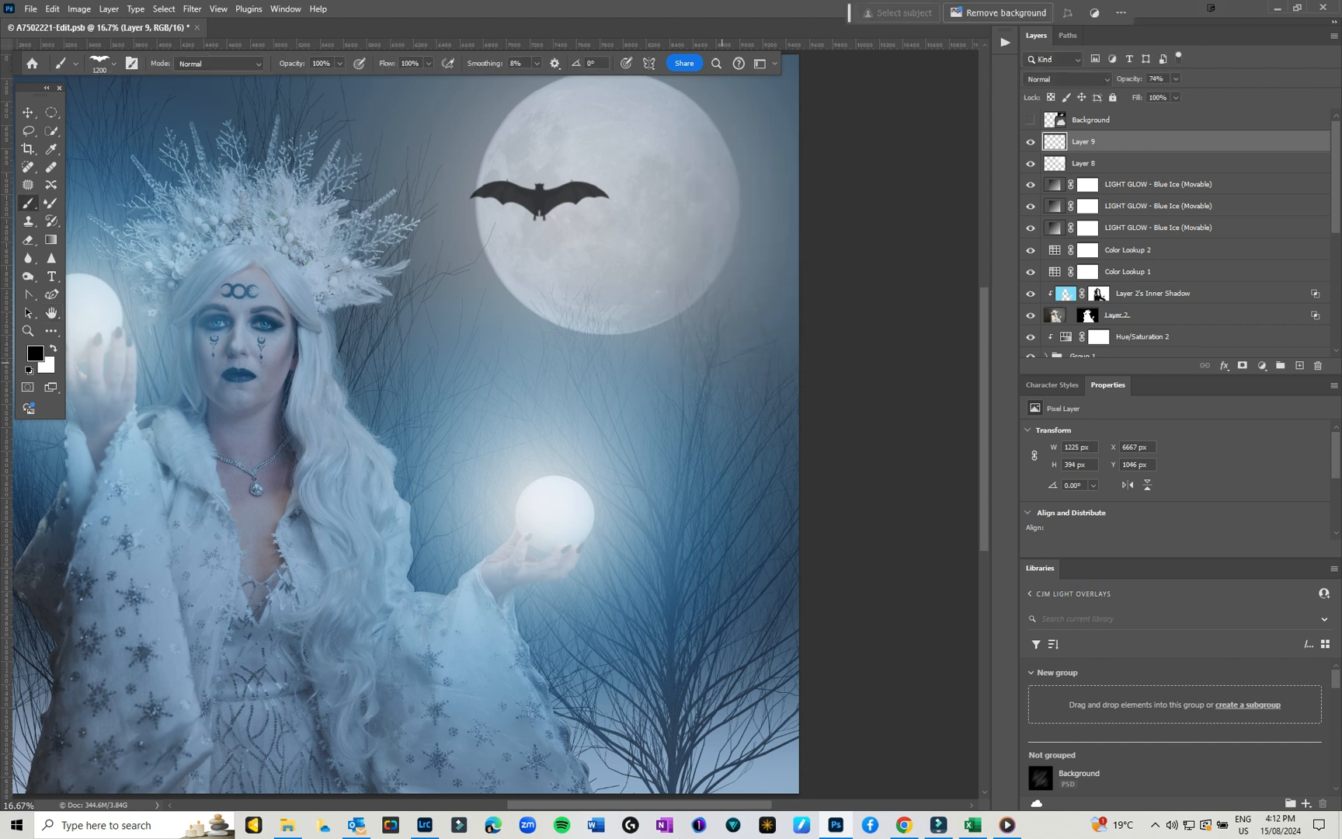
{"action": "key", "text": "v"}
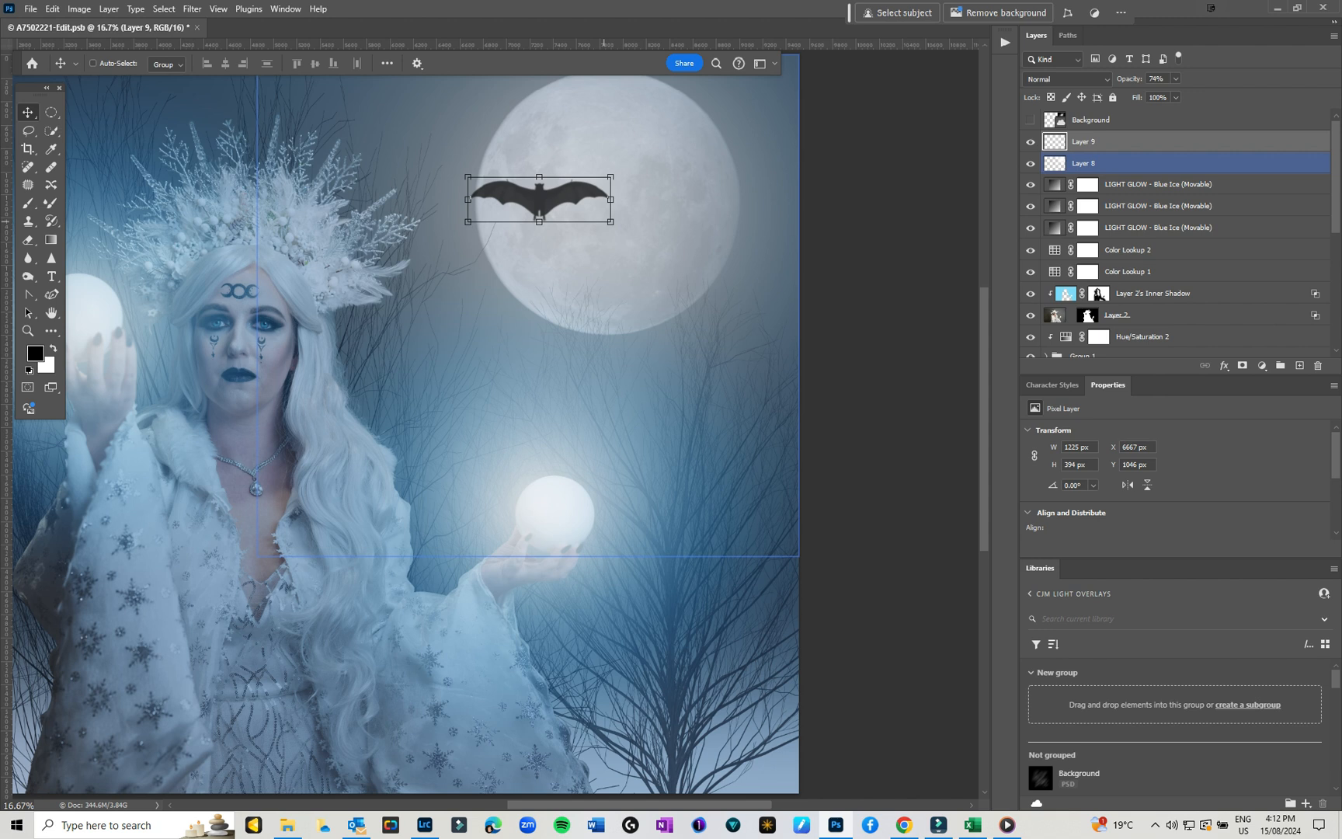
Scale the bat to about 63%, tilt it clockwise over the moon's lower left, and show the Background flare layer
{"action": "key", "text": "ctrl+t"}
{"action": "left_click_drag", "start_coordinate": [610, 222], "coordinate": [571, 259]}
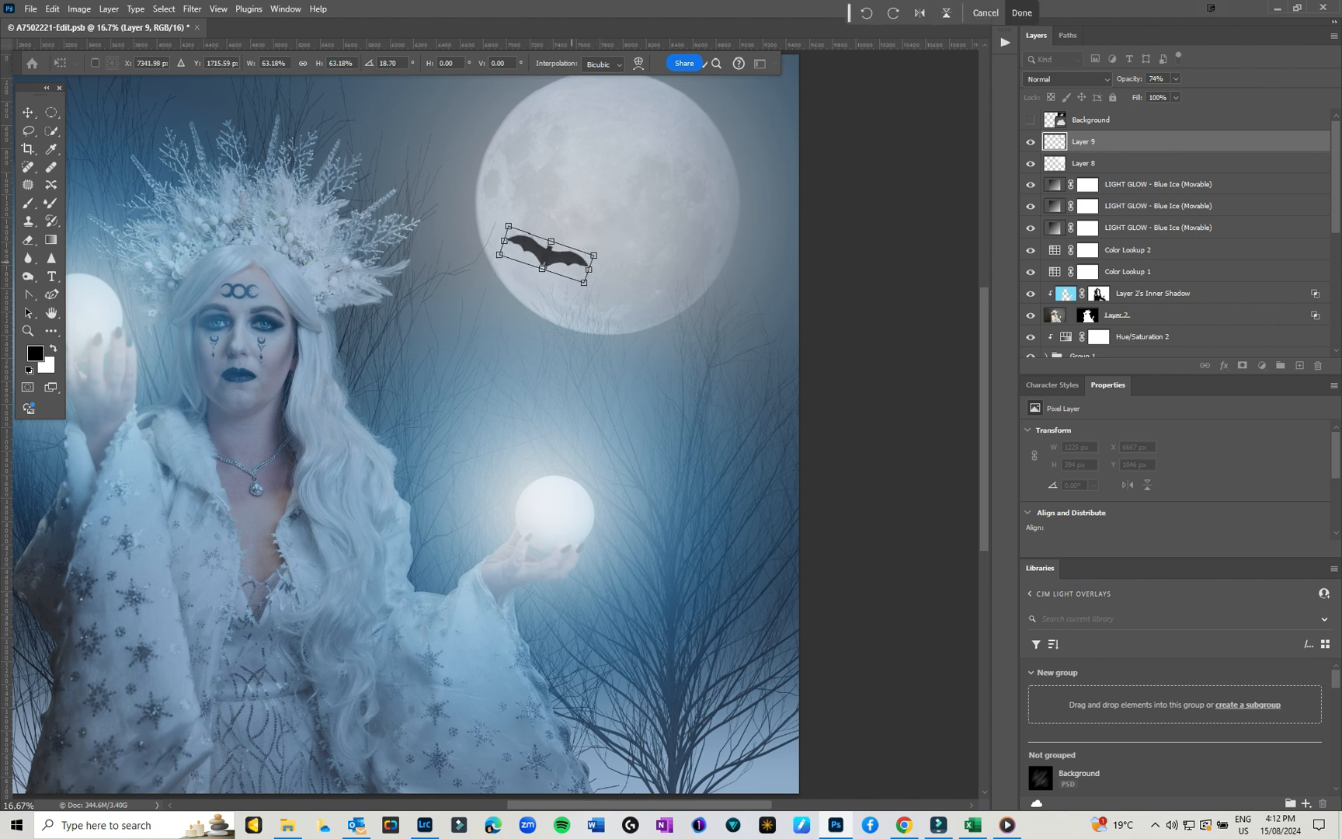
{"action": "left_click", "coordinate": [1091, 119]}
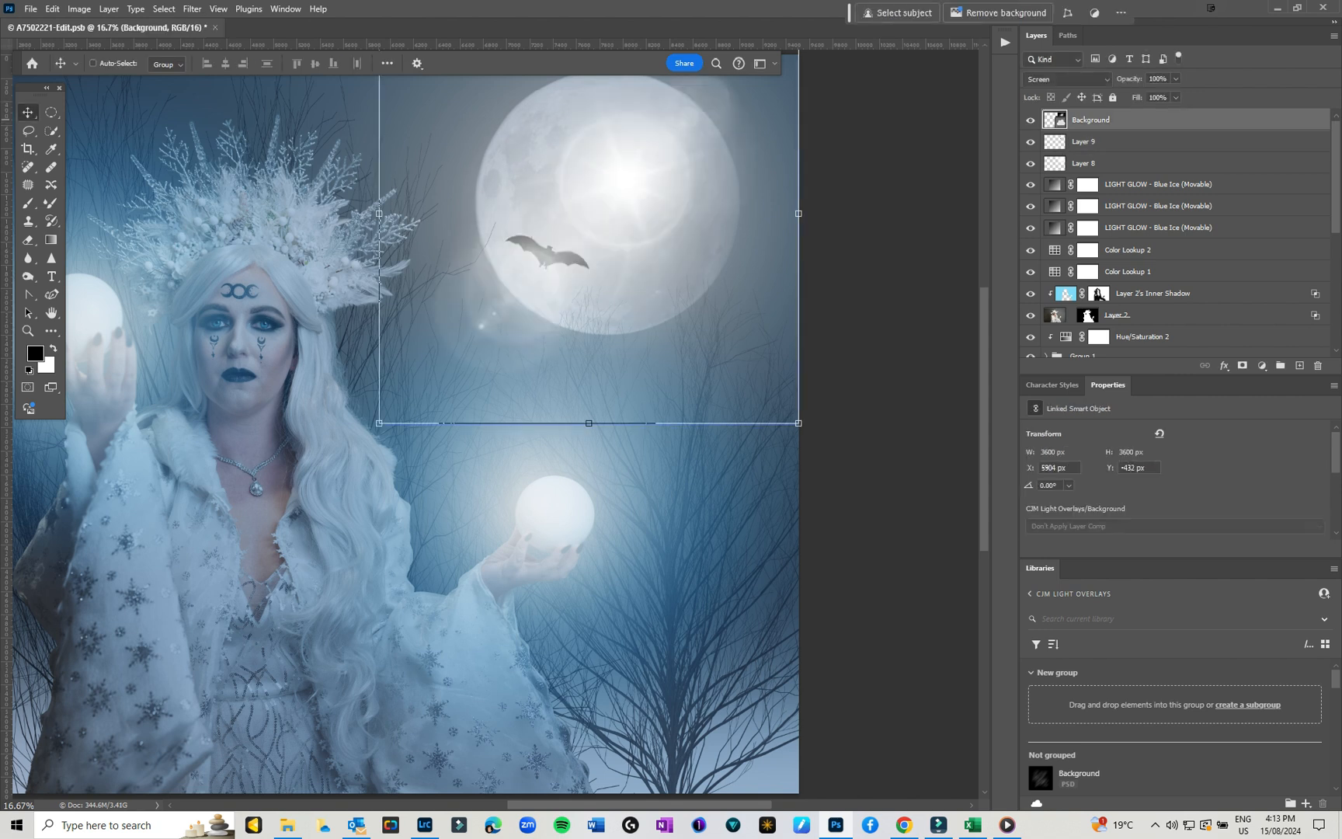
Open the round lens-flare overlay from the CJM Light Overlays library and copy the whole image into the composite as a new layer
{"action": "scroll", "coordinate": [1173, 707], "scroll_direction": "down", "scroll_amount": 5}
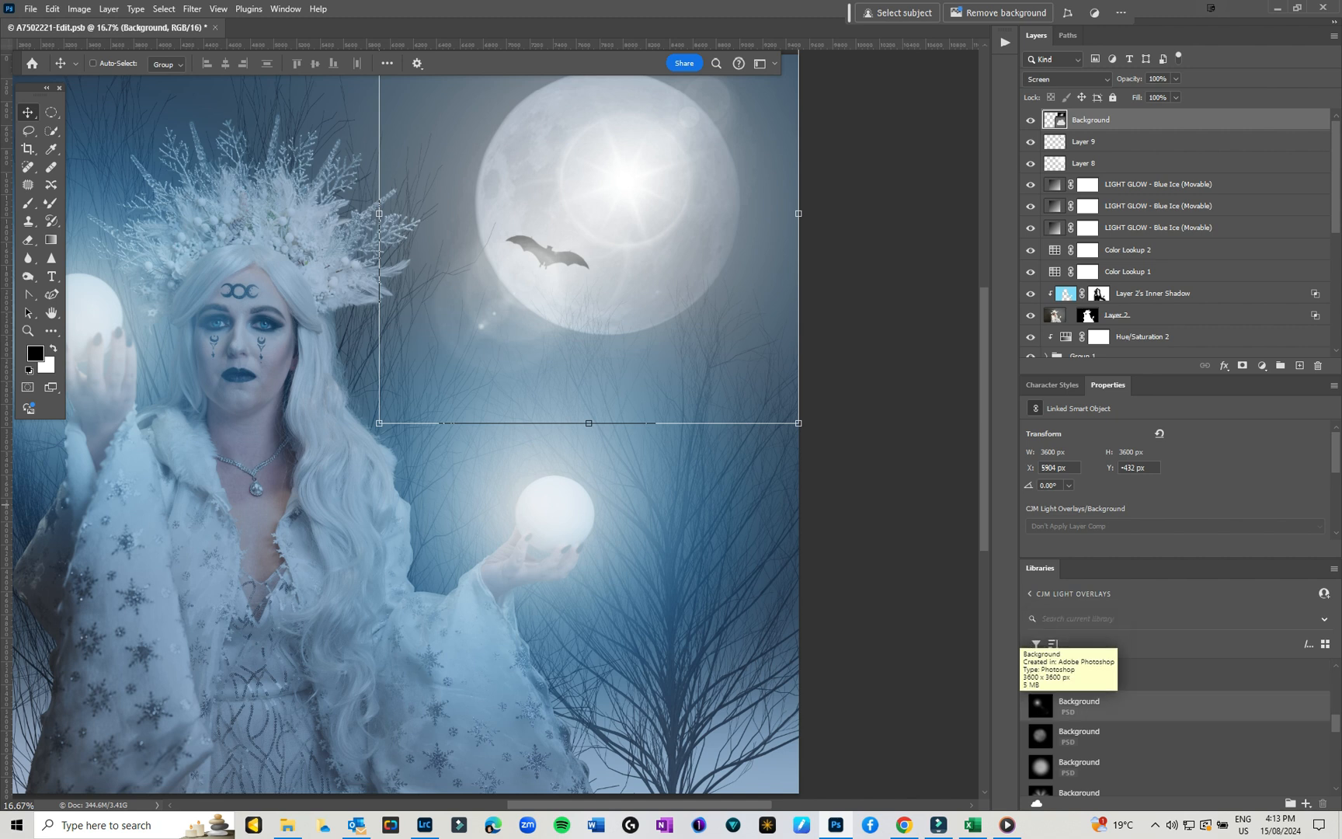
{"action": "double_click", "coordinate": [1080, 703]}
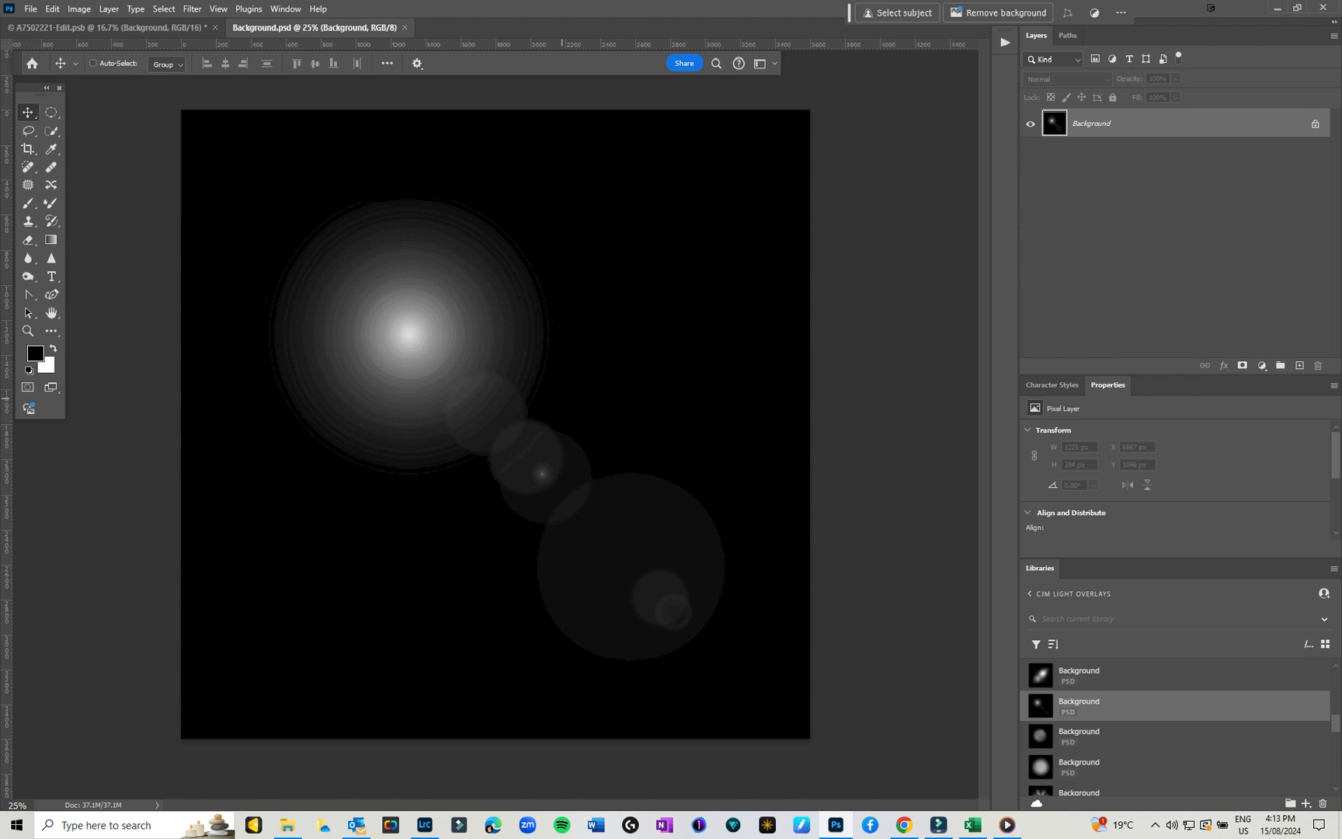
{"action": "key", "text": "ctrl+a"}
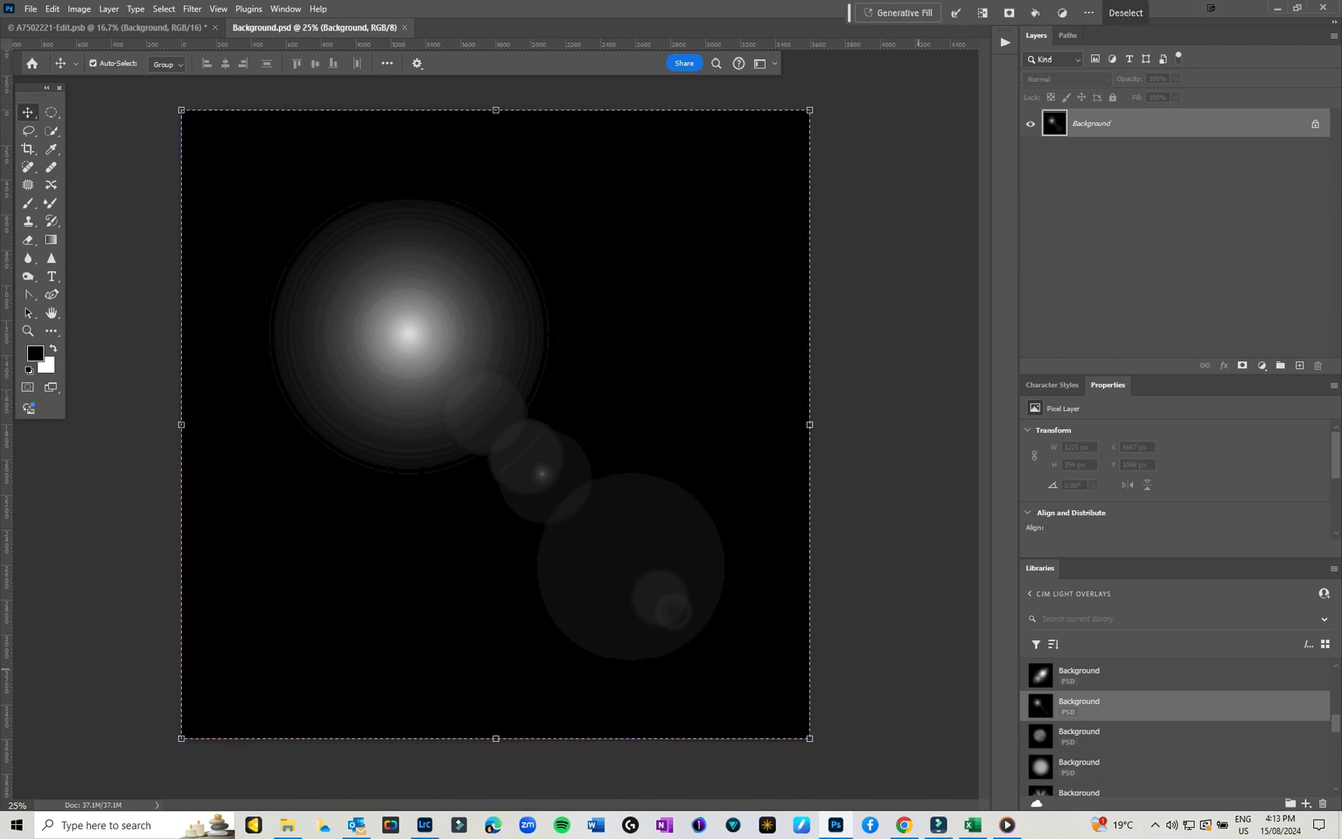
{"action": "left_click", "coordinate": [109, 28]}
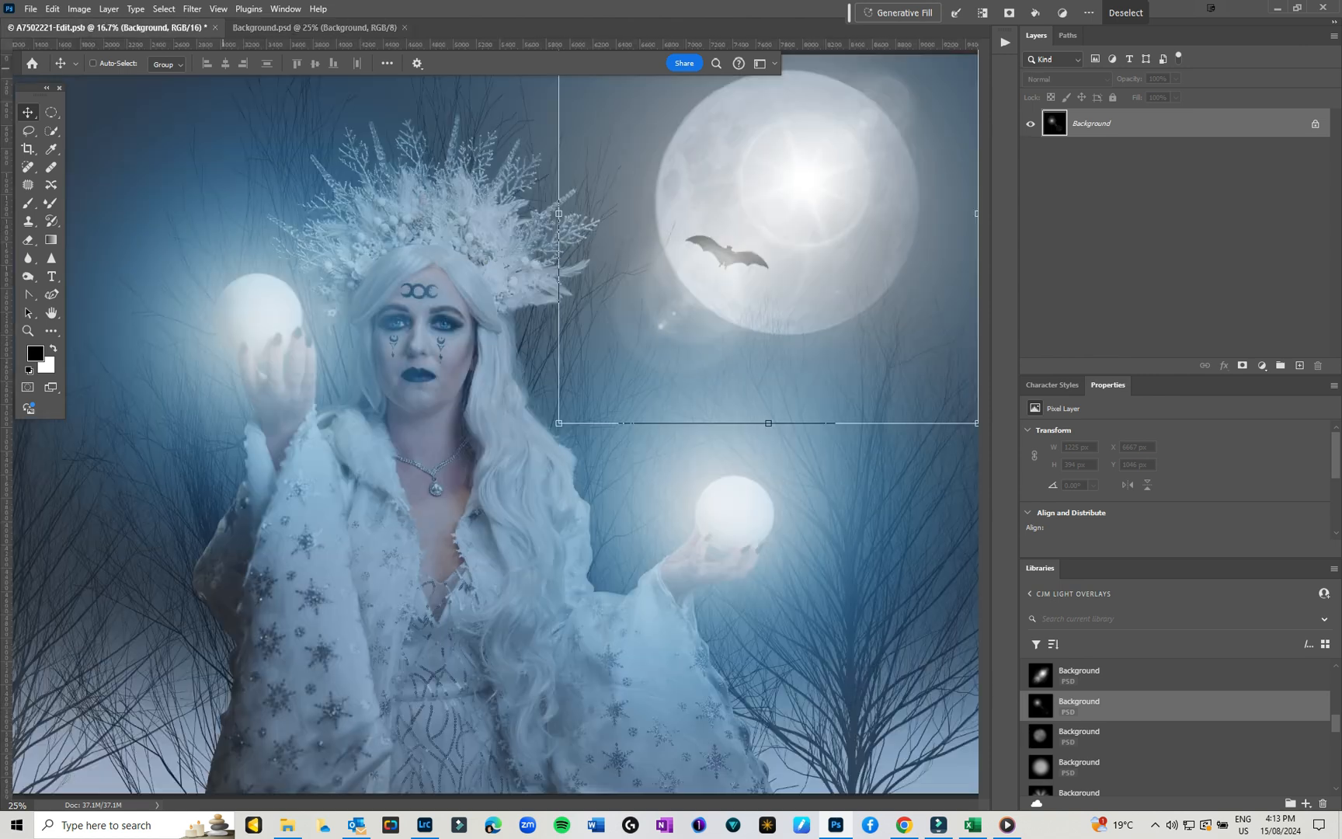
{"action": "key", "text": "ctrl+v"}
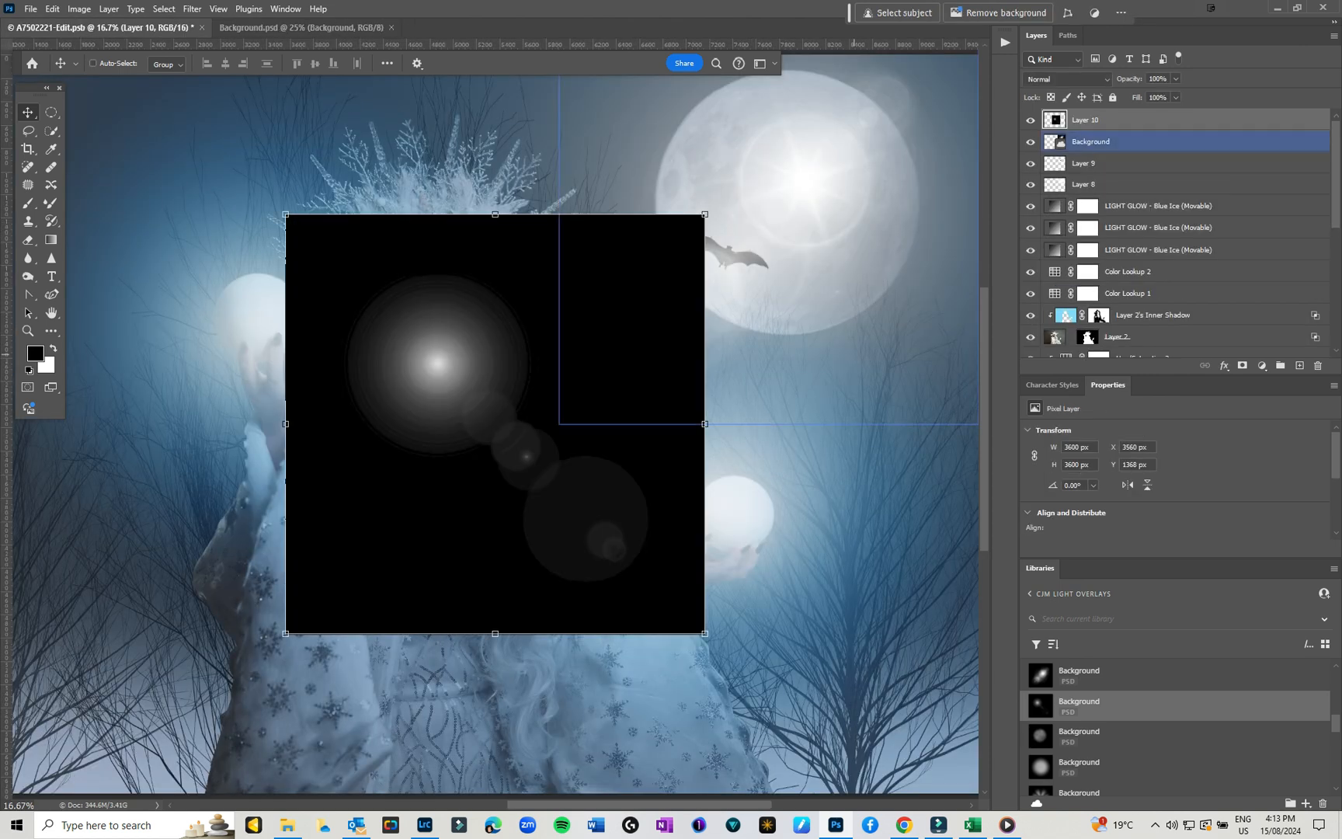
Set the pasted flare layer to Screen blending and align its bright centre with the orb in the queen's raised hand
{"action": "left_click_drag", "start_coordinate": [452, 320], "coordinate": [261, 279]}
{"action": "left_click", "coordinate": [1068, 78]}
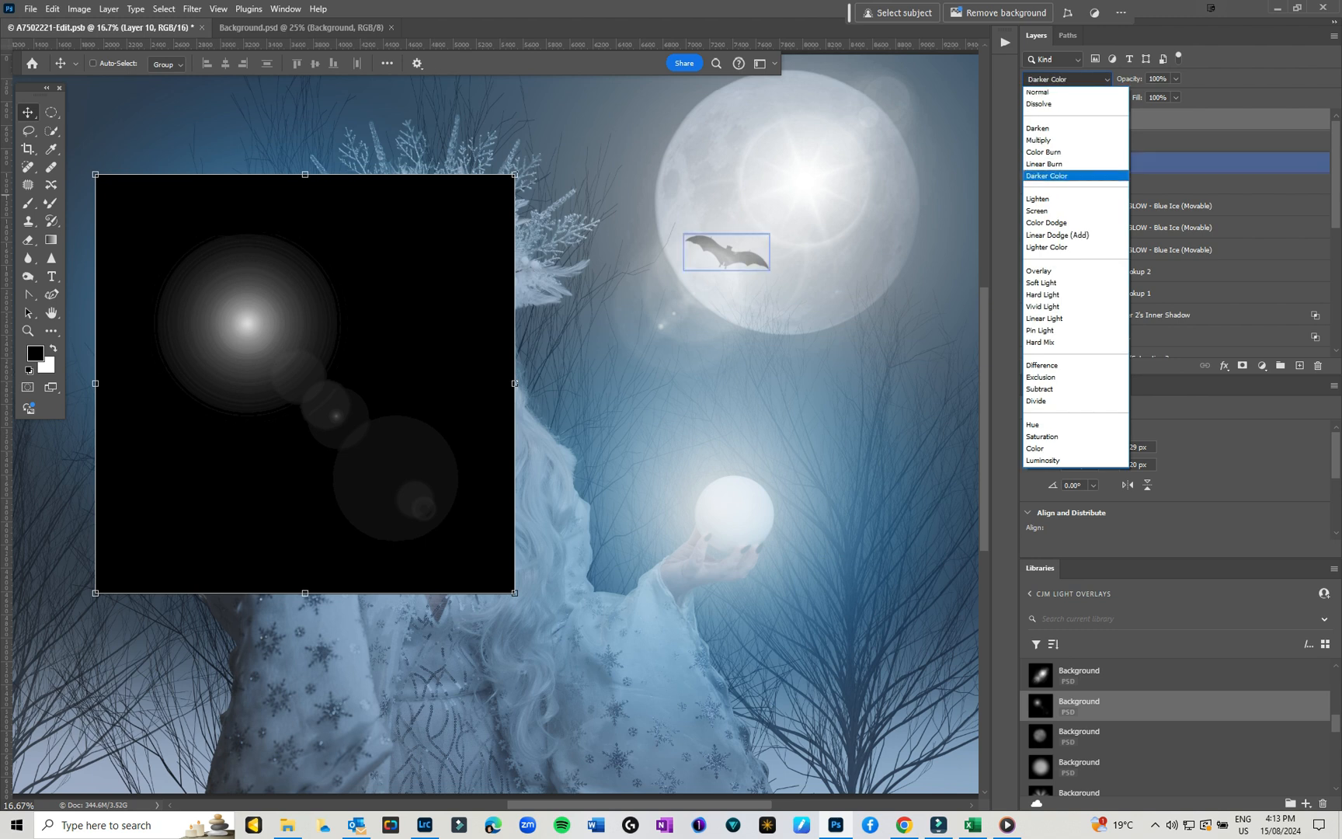
{"action": "left_click", "coordinate": [1041, 211]}
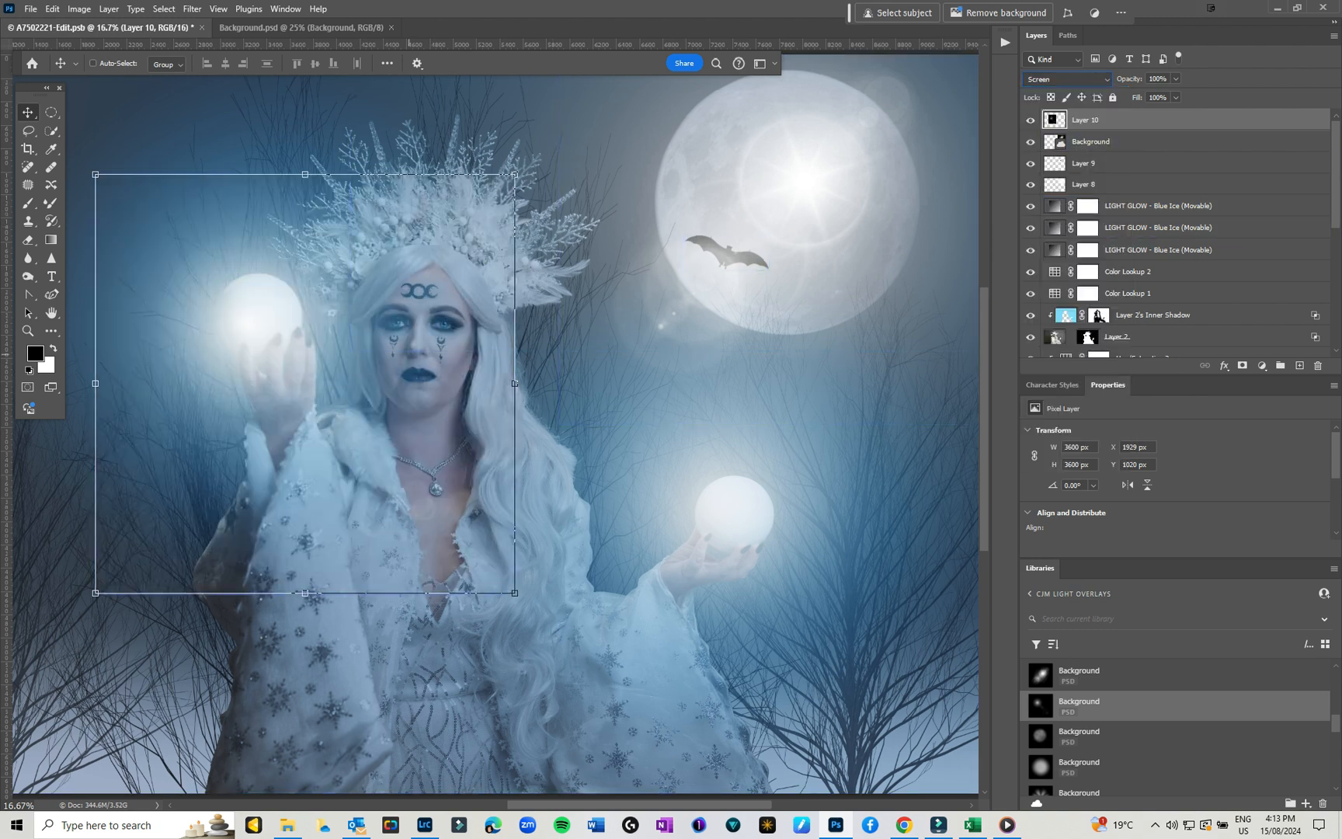
{"action": "mouse_move", "coordinate": [277, 306]}
{"action": "left_mouse_down"}
{"action": "mouse_move", "coordinate": [465, 285]}
{"action": "mouse_move", "coordinate": [752, 490]}
{"action": "mouse_move", "coordinate": [267, 296]}
{"action": "mouse_move", "coordinate": [285, 286]}
{"action": "left_mouse_up"}
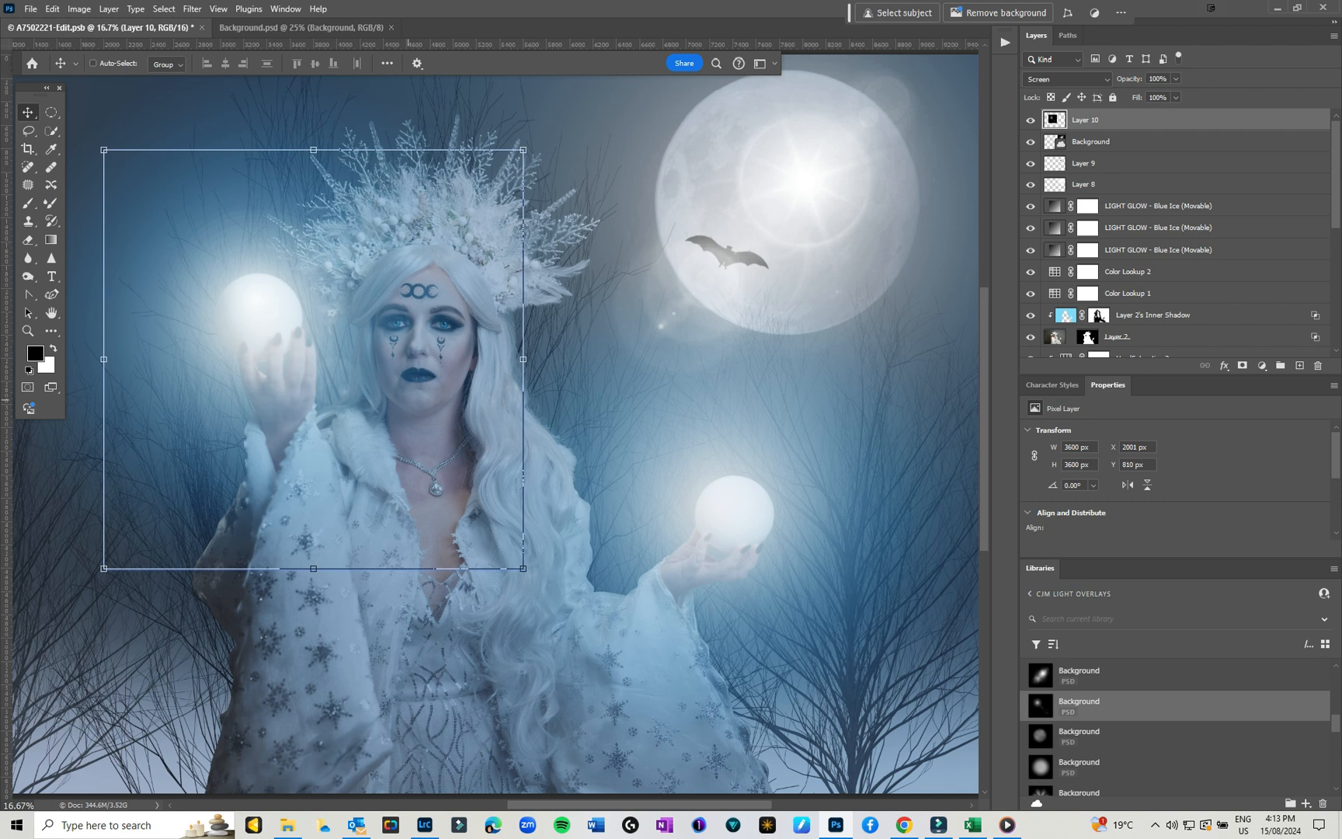
Run the Dodge & Burn action from Julie's Actions to add the masked Light and Dark curves layers
{"action": "key", "text": "ctrl+minus"}
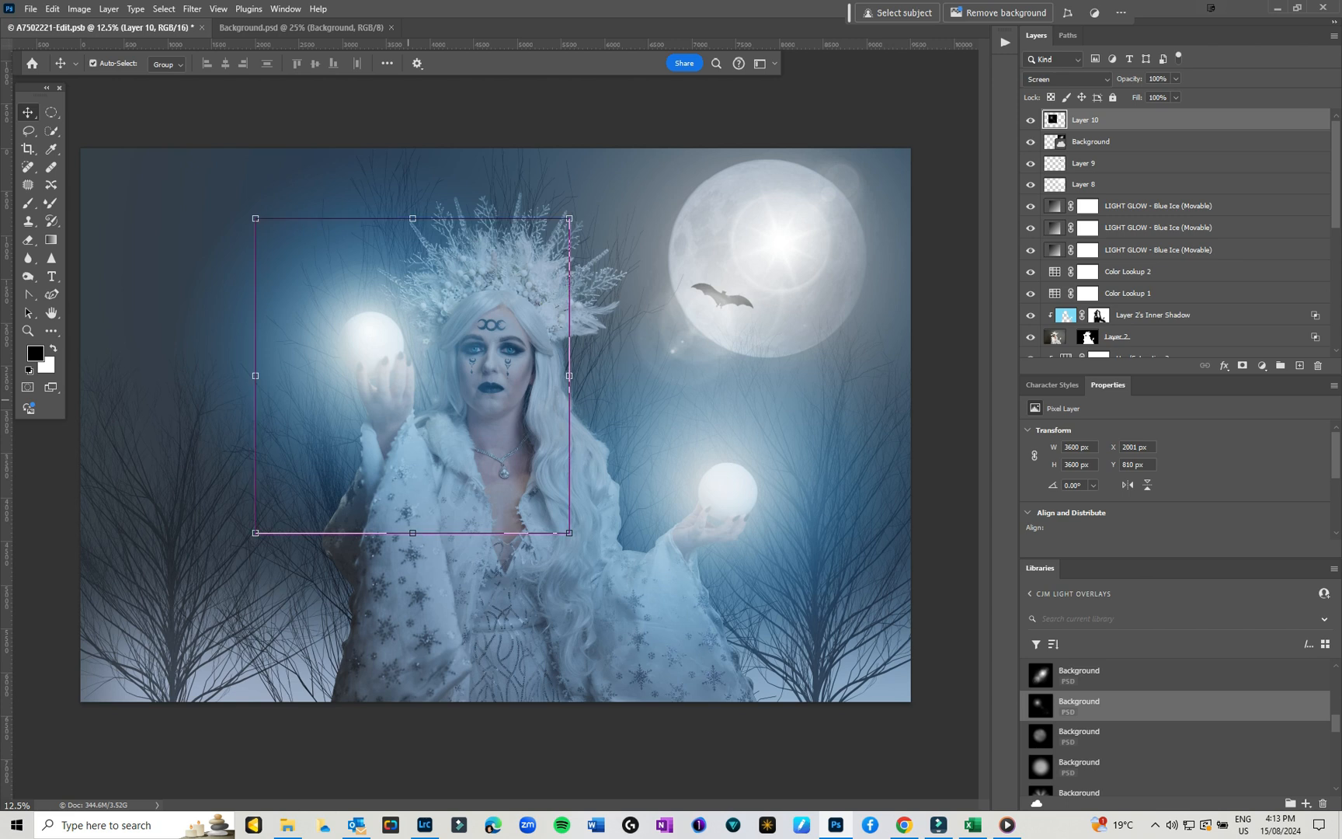
{"action": "key", "text": "ctrl+plus"}
{"action": "key", "text": "ctrl+plus"}
{"action": "key", "text": "ctrl+plus"}
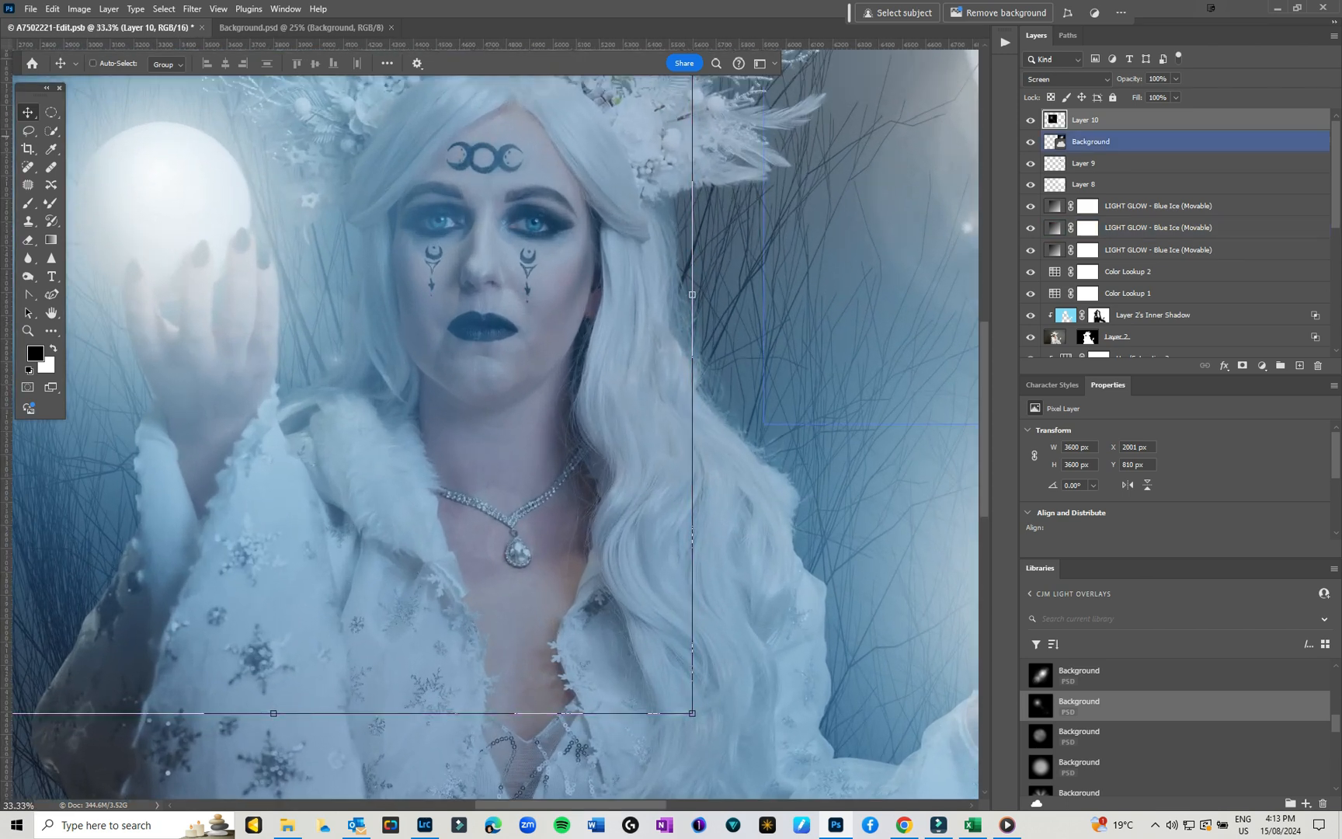
{"action": "scroll", "coordinate": [765, 372], "scroll_direction": "down", "scroll_amount": 2}
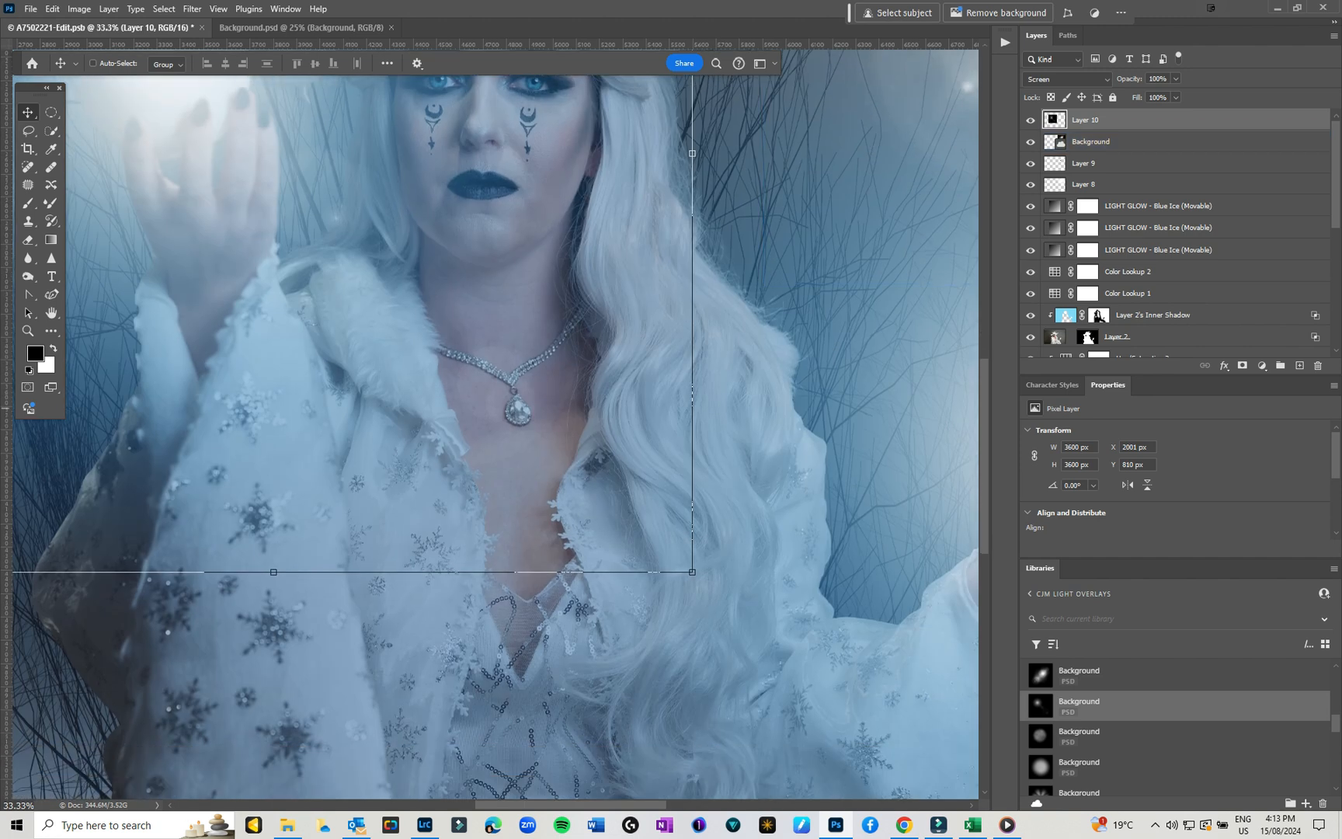
{"action": "scroll", "coordinate": [764, 371], "scroll_direction": "up", "scroll_amount": 4}
{"action": "left_click", "coordinate": [1005, 42]}
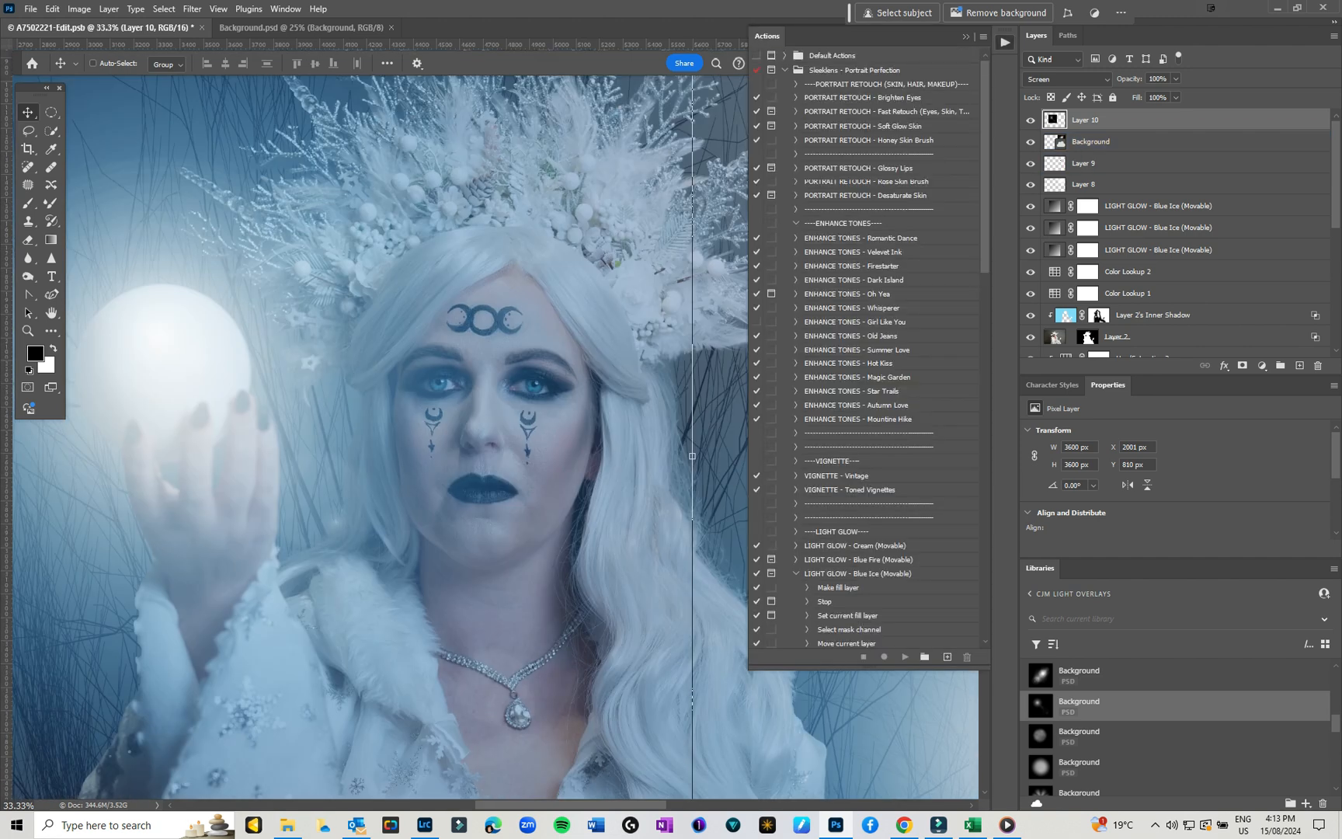
{"action": "scroll", "coordinate": [863, 349], "scroll_direction": "down", "scroll_amount": 10}
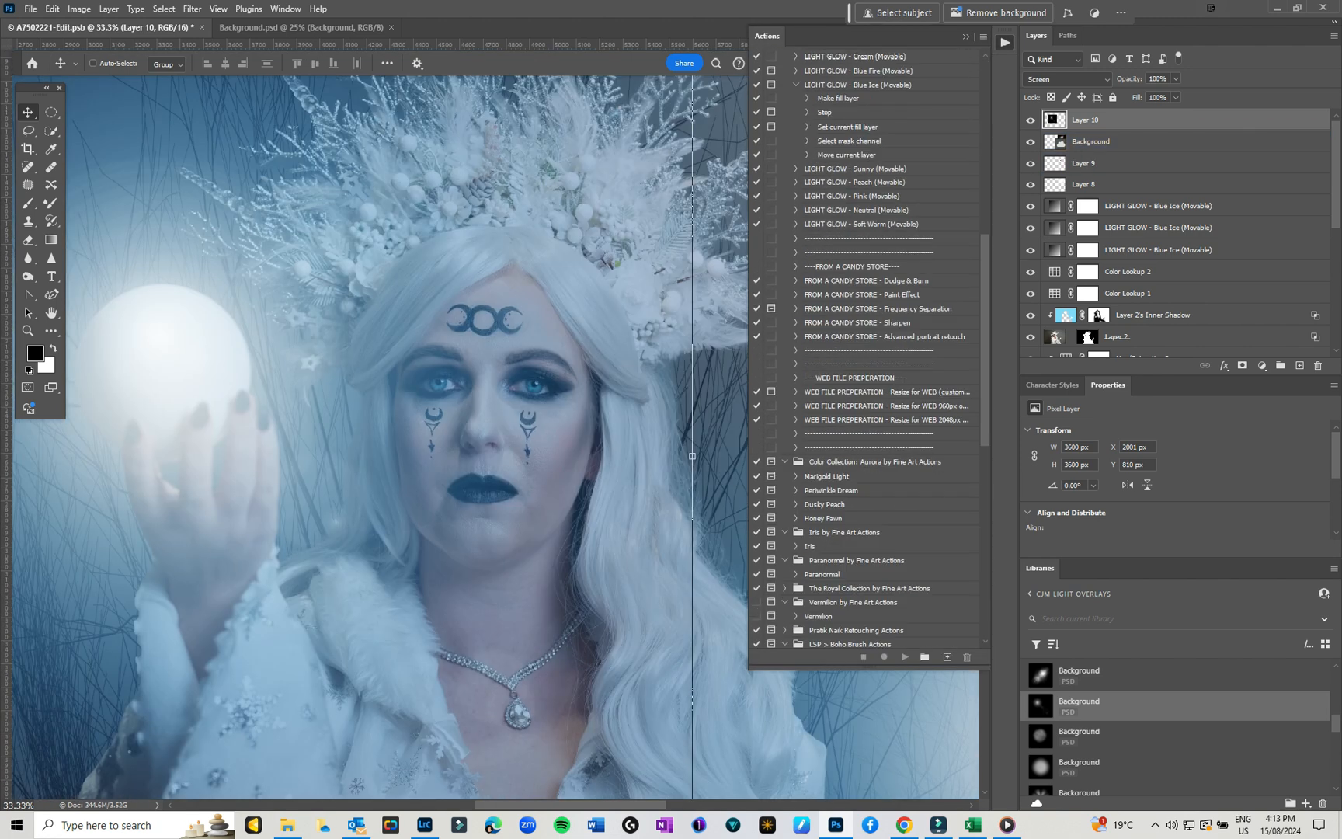
{"action": "scroll", "coordinate": [862, 349], "scroll_direction": "down", "scroll_amount": 2}
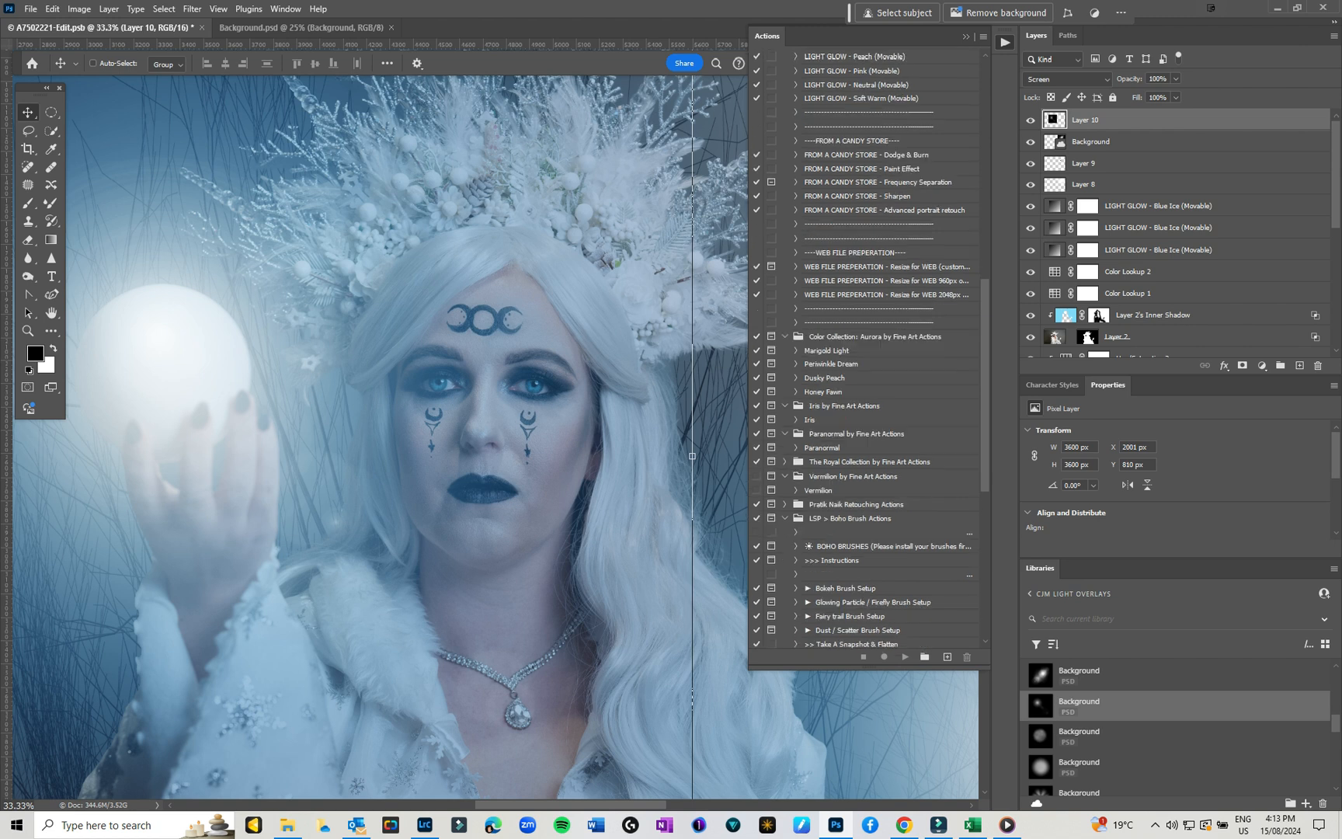
{"action": "scroll", "coordinate": [862, 349], "scroll_direction": "down", "scroll_amount": 10}
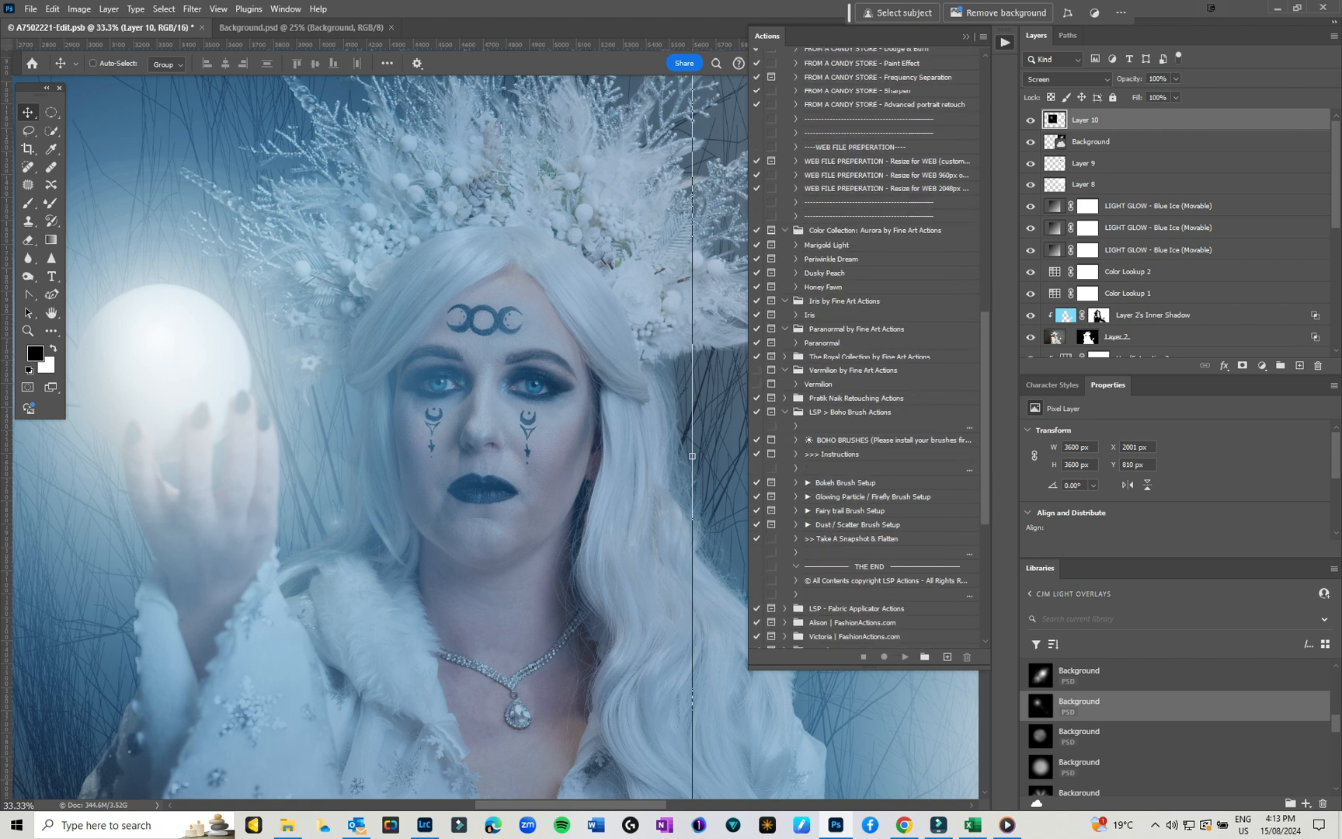
{"action": "left_click", "coordinate": [827, 441]}
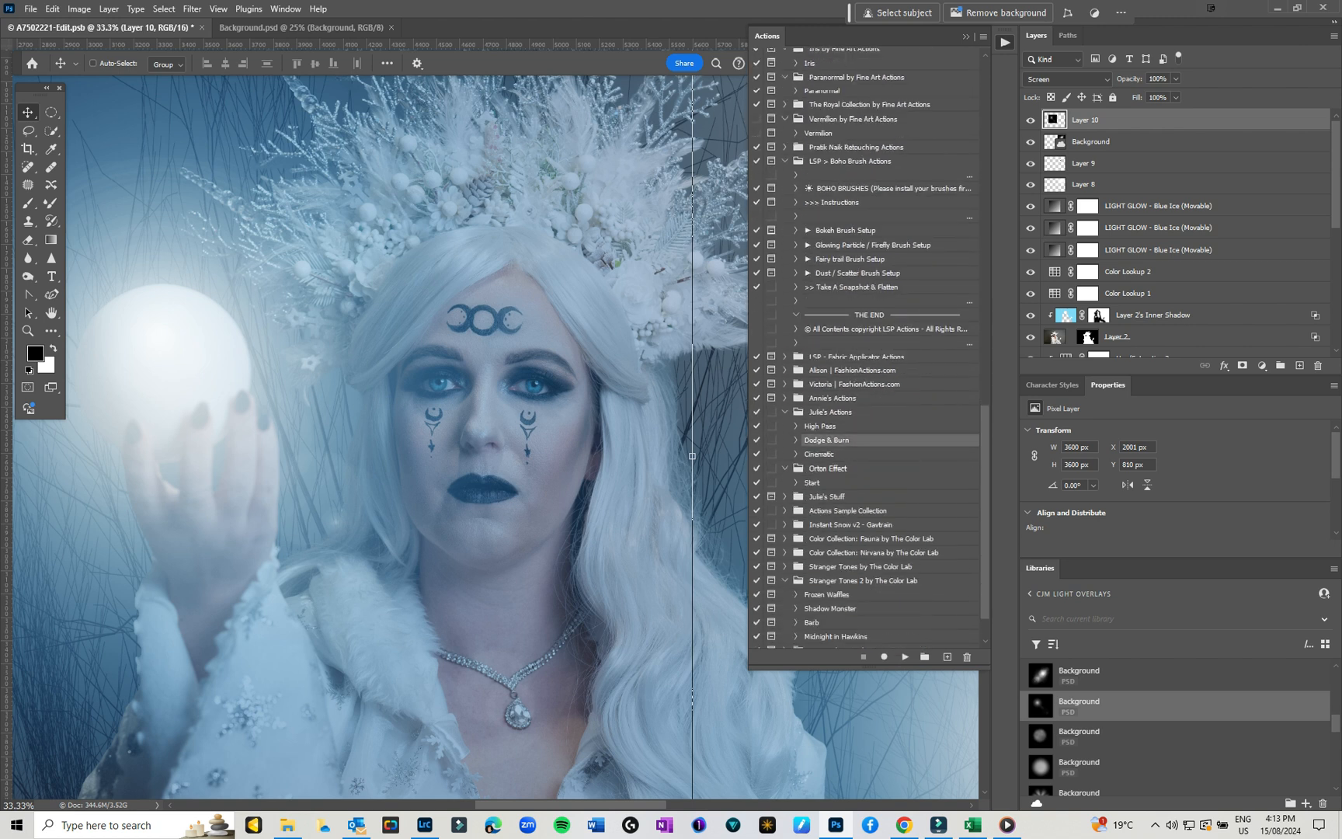
{"action": "left_click", "coordinate": [906, 657]}
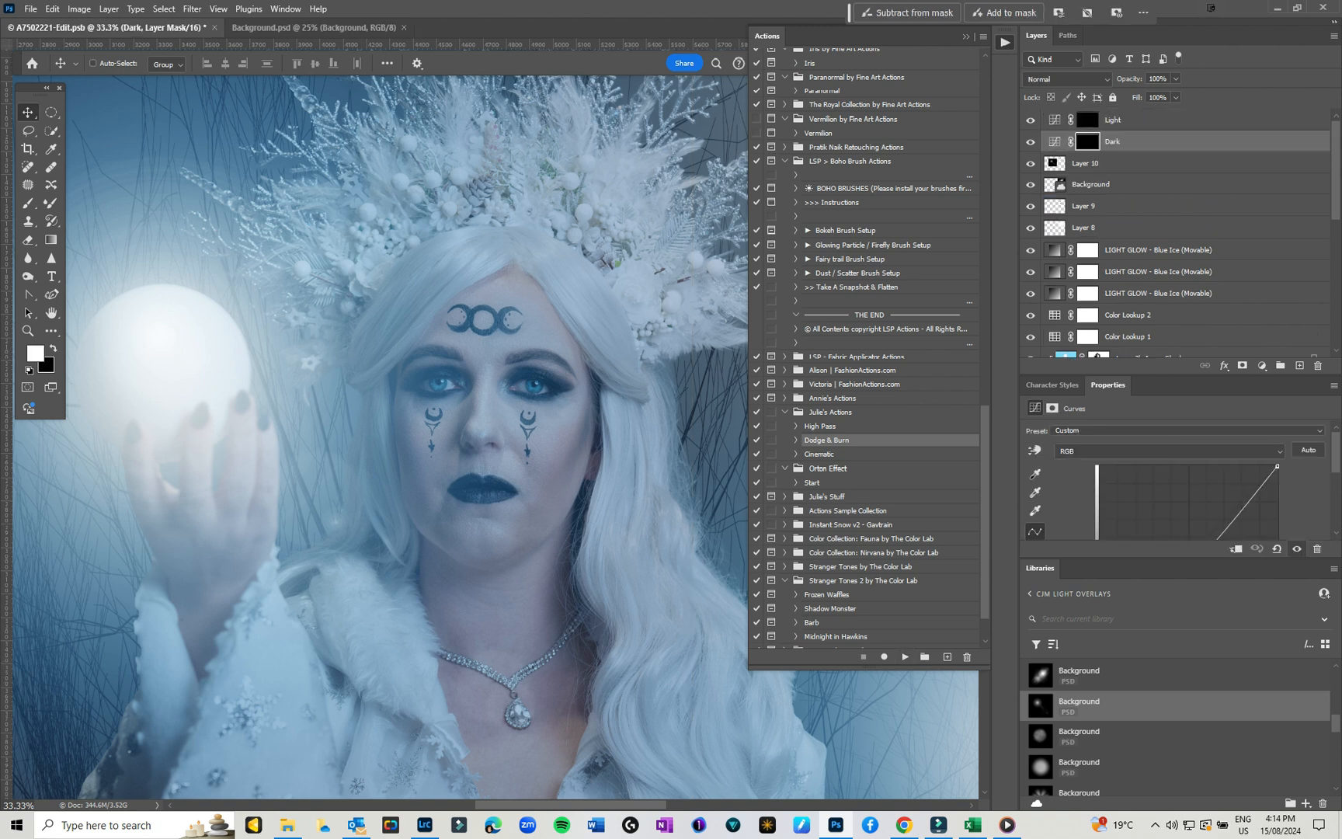
{"action": "left_click", "coordinate": [967, 36]}
Replace the bat brush with a soft round brush and reduce its size for dodging and burning
{"action": "left_click", "coordinate": [1087, 164]}
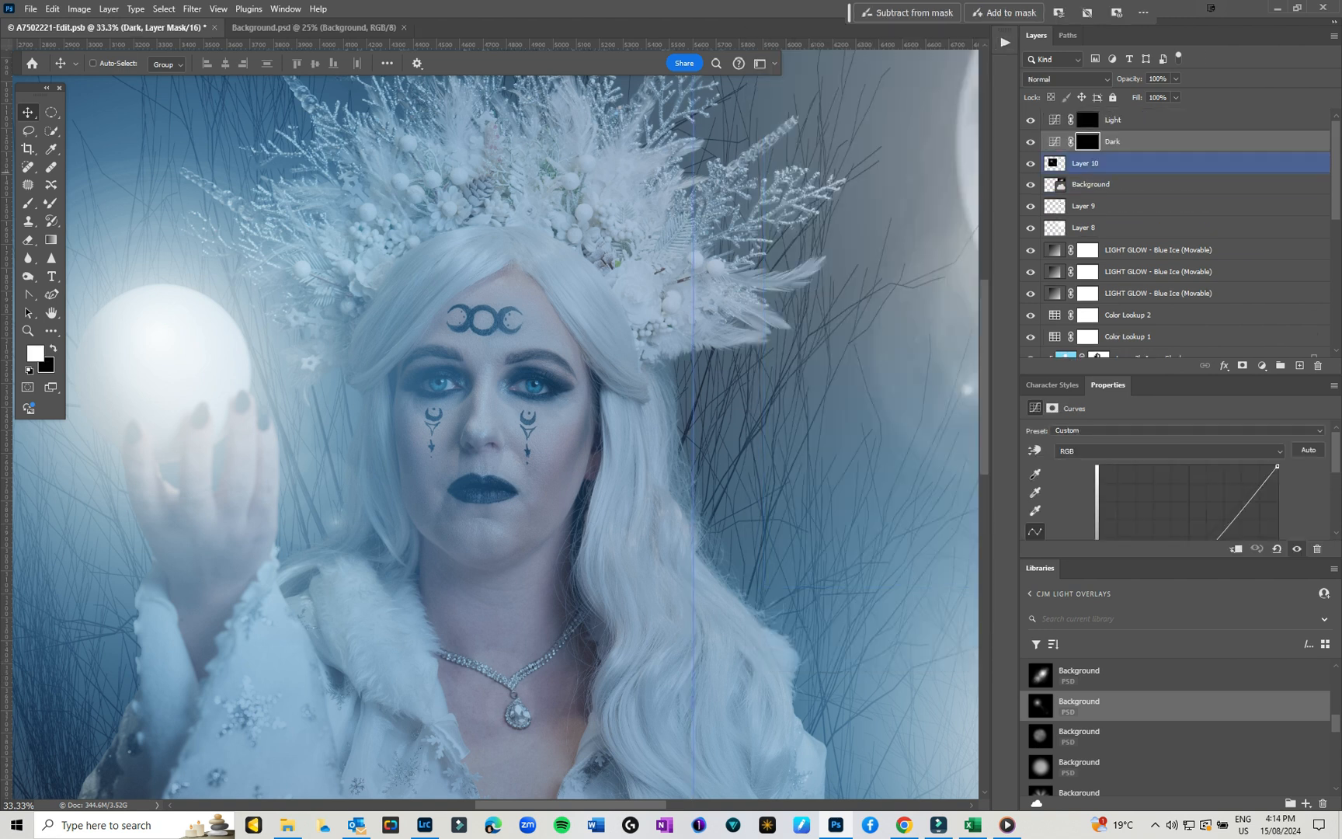
{"action": "scroll", "coordinate": [1189, 481], "scroll_direction": "down", "scroll_amount": 4}
{"action": "scroll", "coordinate": [1189, 482], "scroll_direction": "up", "scroll_amount": 4}
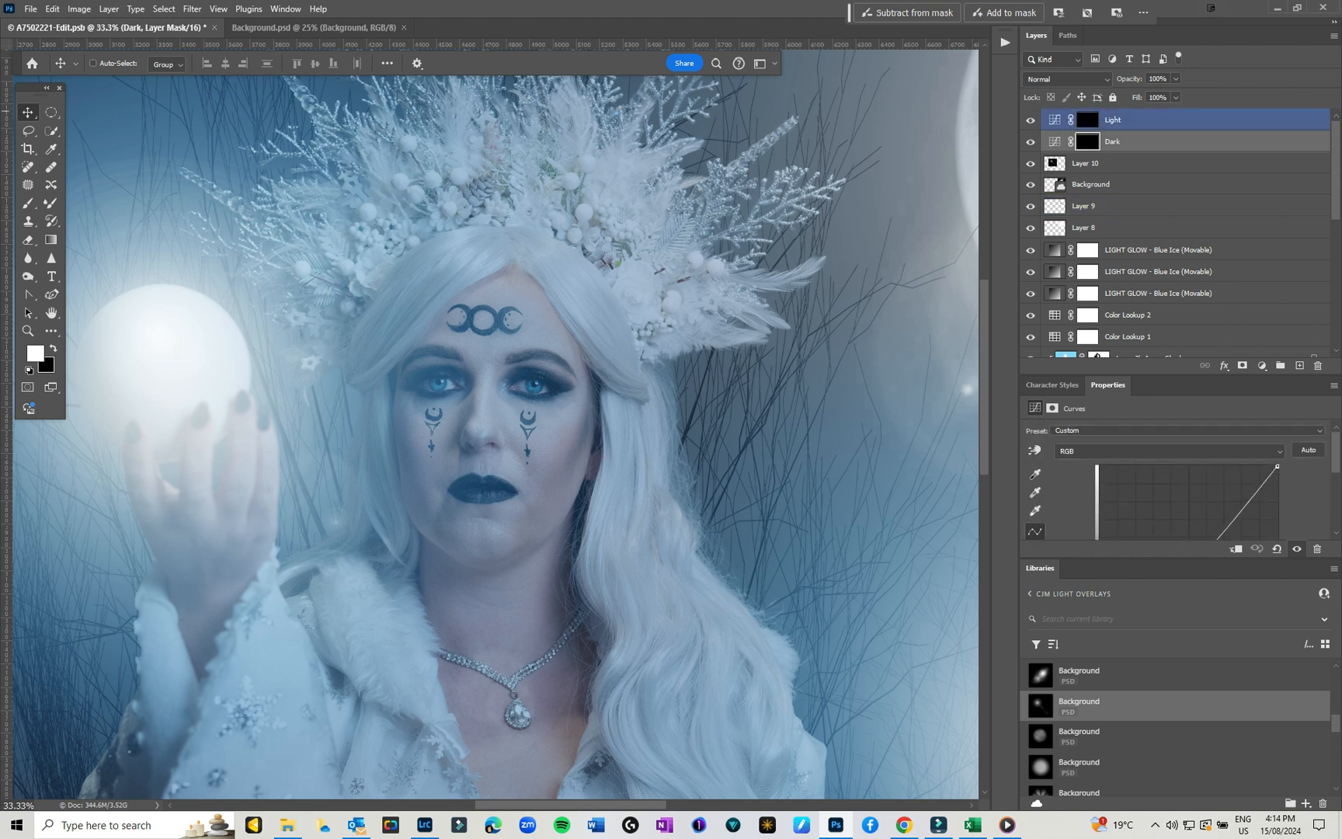
{"action": "left_click", "coordinate": [28, 203]}
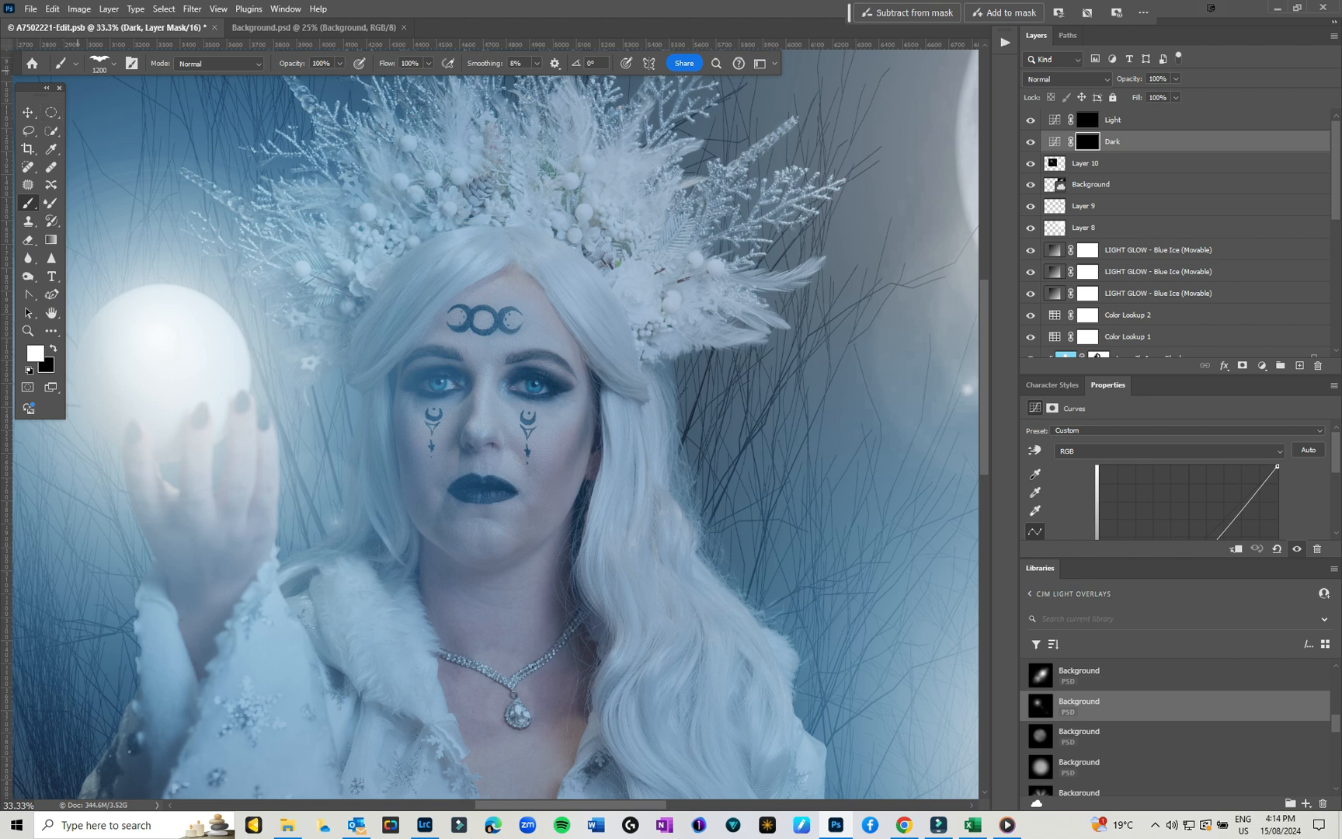
{"action": "left_click", "coordinate": [101, 63]}
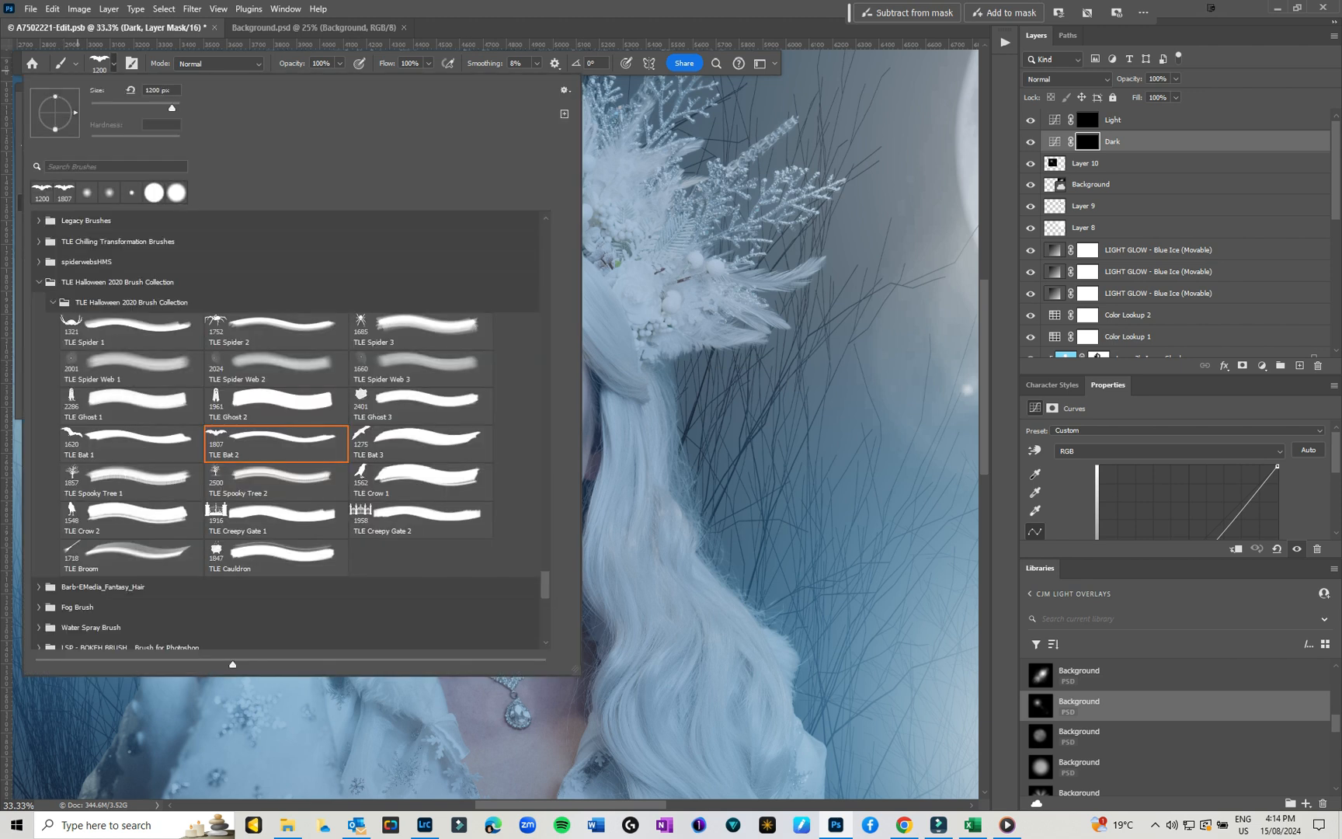
{"action": "left_click", "coordinate": [88, 193]}
{"action": "left_click", "coordinate": [114, 63]}
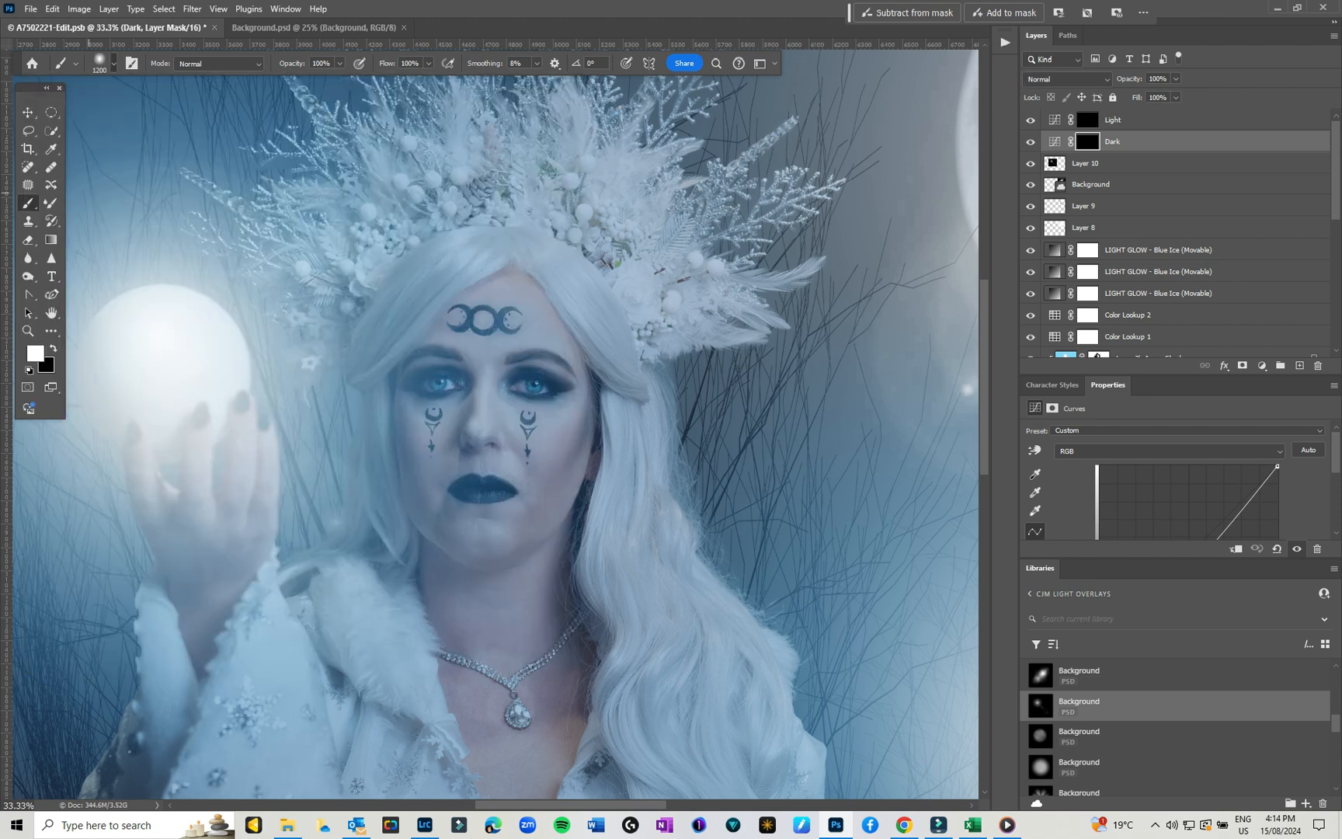
{"action": "key", "text": "bracketleft"}
{"action": "key", "text": "bracketleft"}
{"action": "key", "text": "bracketleft"}
{"action": "key", "text": "bracketleft"}
{"action": "key", "text": "bracketleft"}
{"action": "key", "text": "bracketleft"}
{"action": "key", "text": "bracketleft"}
{"action": "key", "text": "bracketleft"}
{"action": "key", "text": "bracketleft"}
{"action": "key", "text": "bracketleft"}
{"action": "key", "text": "bracketleft"}
{"action": "key", "text": "bracketleft"}
{"action": "key", "text": "bracketleft"}
{"action": "key", "text": "bracketleft"}
{"action": "key", "text": "bracketleft"}
{"action": "key", "text": "bracketleft"}
Paint white on the Light layer's mask to brighten the forehead, the nose line and the long wavy hair
{"action": "left_click", "coordinate": [1088, 120]}
{"action": "mouse_move", "coordinate": [528, 308]}
{"action": "left_mouse_down"}
{"action": "mouse_move", "coordinate": [451, 314]}
{"action": "mouse_move", "coordinate": [518, 324]}
{"action": "mouse_move", "coordinate": [447, 320]}
{"action": "left_mouse_up"}
{"action": "mouse_move", "coordinate": [501, 367]}
{"action": "left_mouse_down"}
{"action": "mouse_move", "coordinate": [436, 432]}
{"action": "mouse_move", "coordinate": [533, 434]}
{"action": "mouse_move", "coordinate": [525, 468]}
{"action": "mouse_move", "coordinate": [432, 482]}
{"action": "mouse_move", "coordinate": [509, 536]}
{"action": "left_mouse_up"}
{"action": "mouse_move", "coordinate": [527, 247]}
{"action": "left_mouse_down"}
{"action": "mouse_move", "coordinate": [629, 404]}
{"action": "mouse_move", "coordinate": [630, 777]}
{"action": "mouse_move", "coordinate": [660, 787]}
{"action": "left_mouse_up"}
{"action": "left_click_drag", "start_coordinate": [660, 683], "coordinate": [586, 374]}
{"action": "mouse_move", "coordinate": [597, 288]}
{"action": "left_mouse_down"}
{"action": "mouse_move", "coordinate": [646, 561]}
{"action": "mouse_move", "coordinate": [604, 342]}
{"action": "mouse_move", "coordinate": [678, 466]}
{"action": "mouse_move", "coordinate": [628, 791]}
{"action": "left_mouse_up"}
{"action": "mouse_move", "coordinate": [622, 683]}
{"action": "left_mouse_down"}
{"action": "mouse_move", "coordinate": [618, 598]}
{"action": "mouse_move", "coordinate": [578, 559]}
{"action": "mouse_move", "coordinate": [540, 683]}
{"action": "mouse_move", "coordinate": [579, 432]}
{"action": "left_mouse_up"}
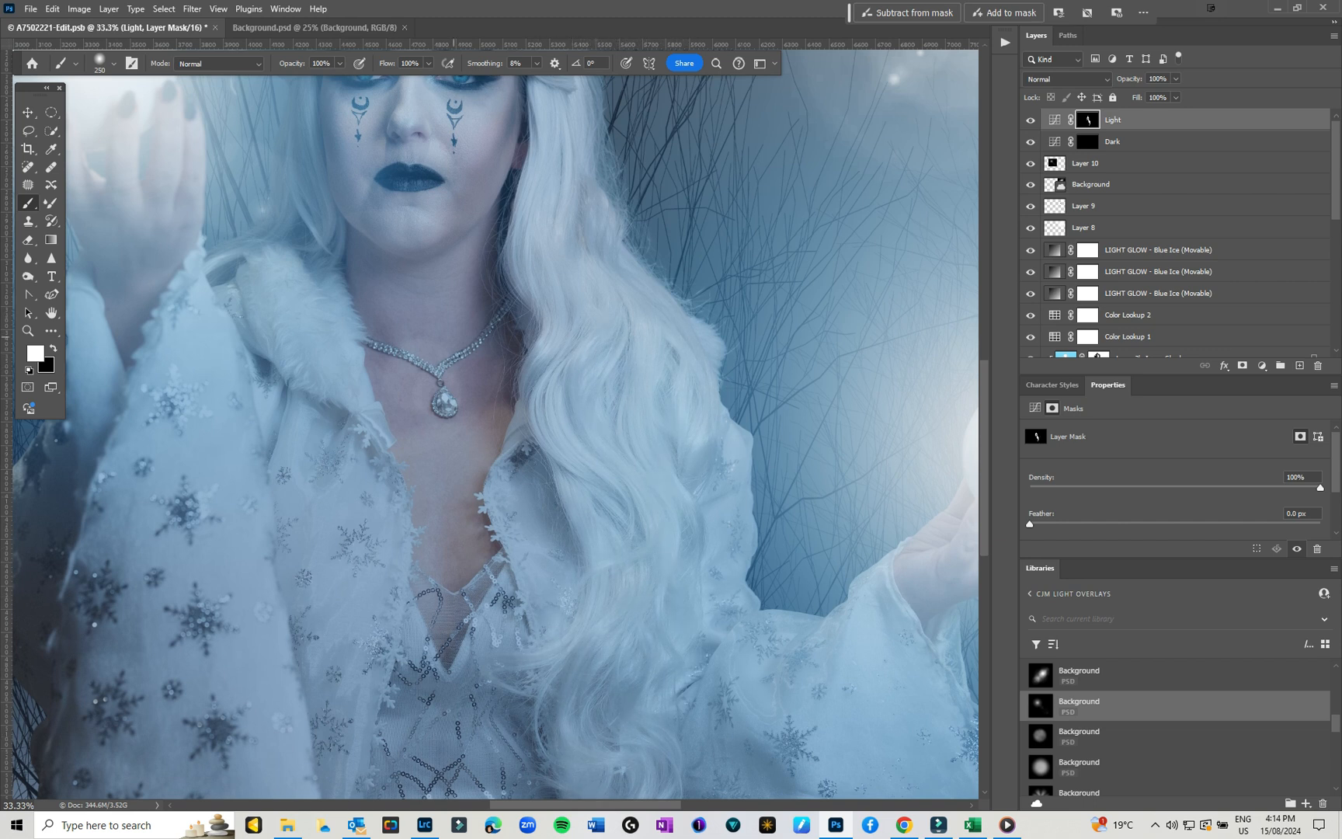
Brighten the necklace pendant, fur collar and coat folds on the Light layer's mask
{"action": "left_click", "coordinate": [444, 402]}
{"action": "left_click_drag", "start_coordinate": [298, 289], "coordinate": [273, 344]}
{"action": "left_click_drag", "start_coordinate": [191, 269], "coordinate": [307, 717]}
{"action": "mouse_move", "coordinate": [503, 387]}
{"action": "left_mouse_down"}
{"action": "mouse_move", "coordinate": [458, 421]}
{"action": "mouse_move", "coordinate": [402, 548]}
{"action": "mouse_move", "coordinate": [405, 677]}
{"action": "left_mouse_up"}
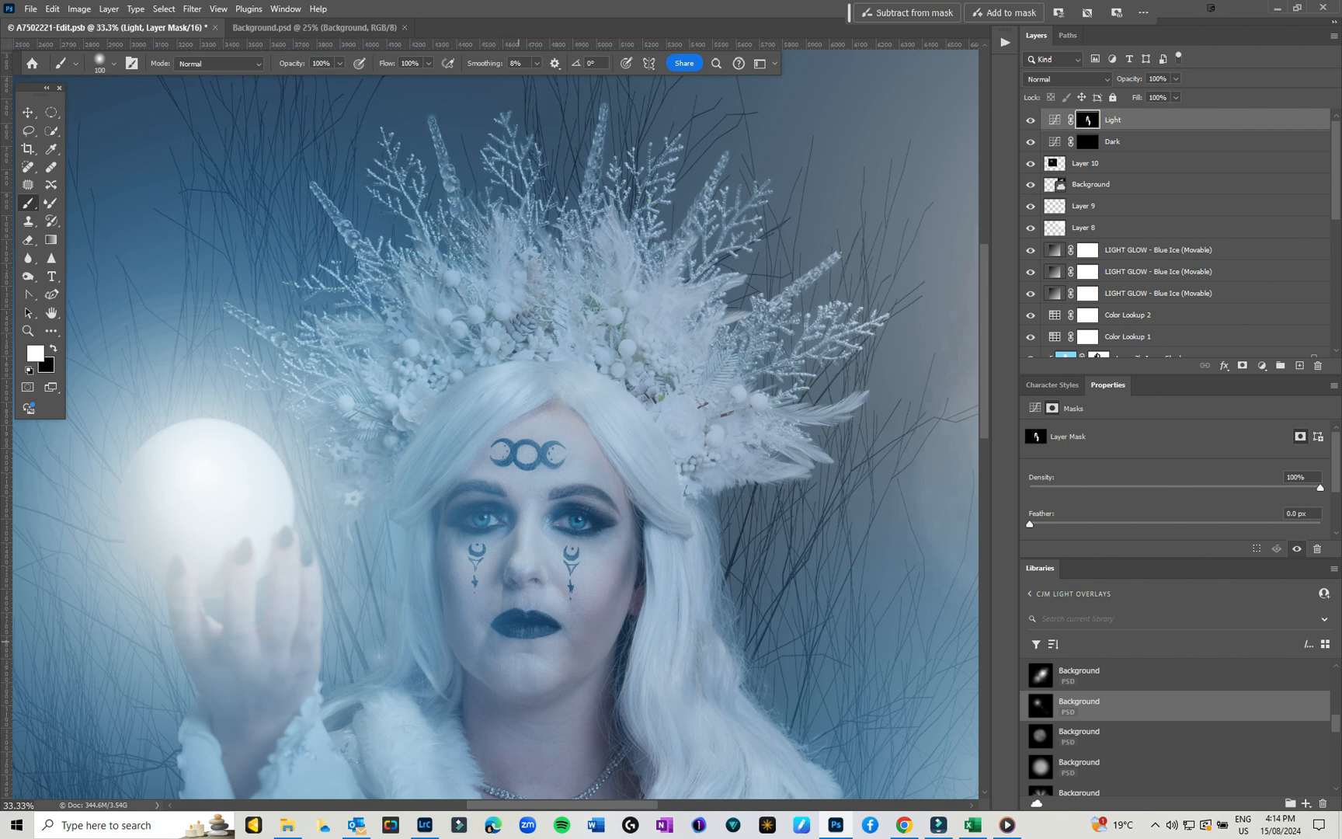
Brighten the crown on the Light mask with a 1000 px brush and feather that mask by 38.6 px
{"action": "key", "text": "bracketright"}
{"action": "key", "text": "bracketright"}
{"action": "key", "text": "bracketright"}
{"action": "key", "text": "bracketright"}
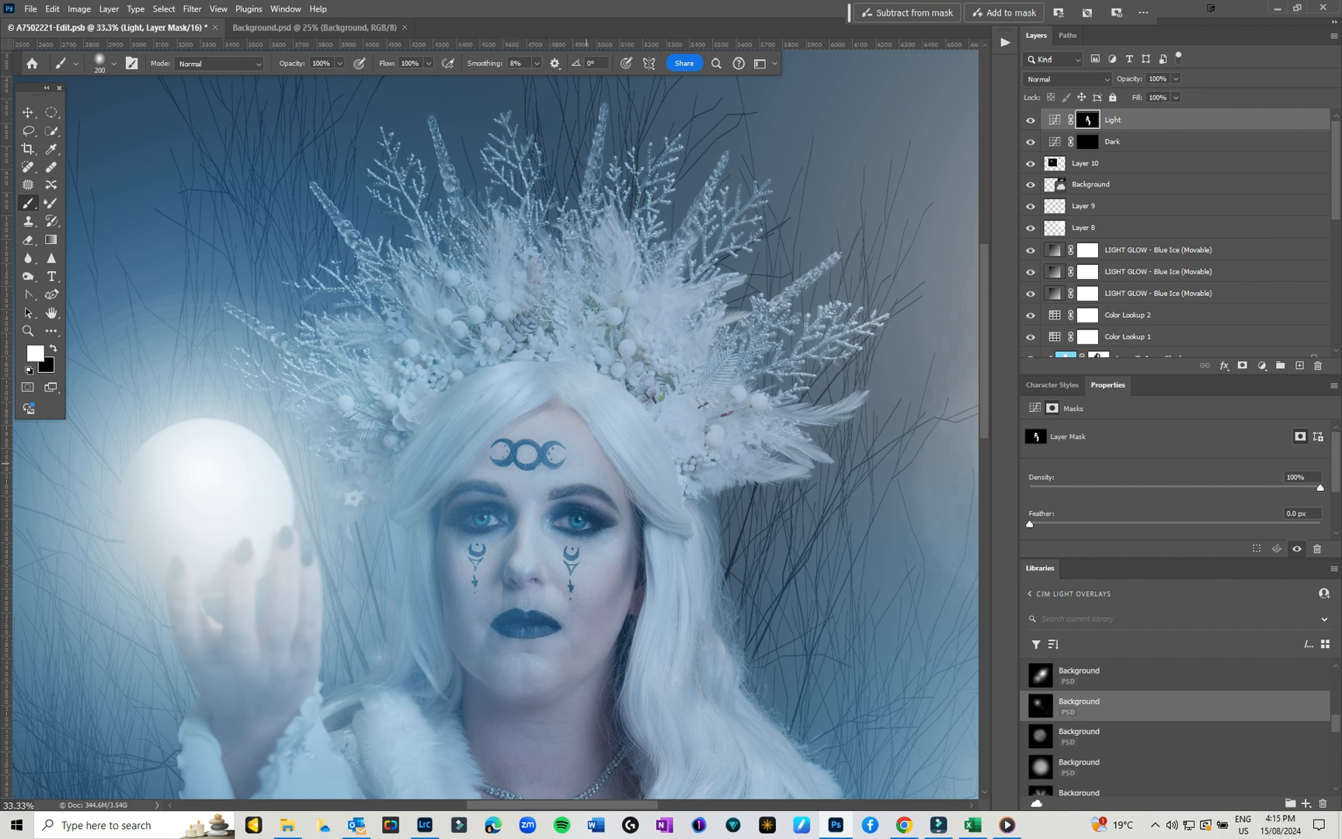
{"action": "key", "text": "bracketright"}
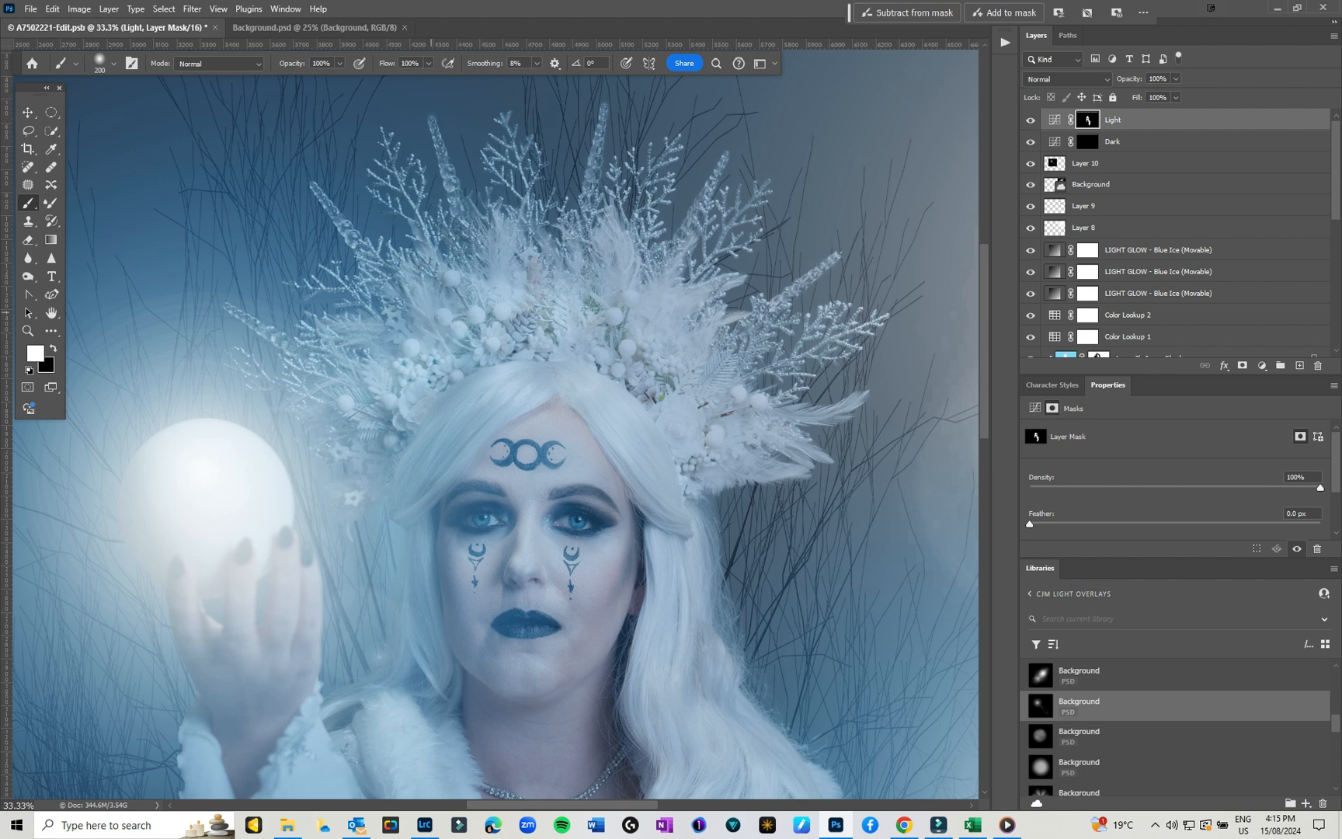
{"action": "key", "text": "bracketright"}
{"action": "key", "text": "bracketright"}
{"action": "key", "text": "bracketright"}
{"action": "key", "text": "bracketright"}
{"action": "key", "text": "bracketright"}
{"action": "key", "text": "bracketright"}
{"action": "key", "text": "bracketright"}
{"action": "key", "text": "bracketright"}
{"action": "mouse_move", "coordinate": [492, 277]}
{"action": "left_mouse_down"}
{"action": "mouse_move", "coordinate": [351, 356]}
{"action": "mouse_move", "coordinate": [606, 265]}
{"action": "mouse_move", "coordinate": [688, 412]}
{"action": "left_mouse_up"}
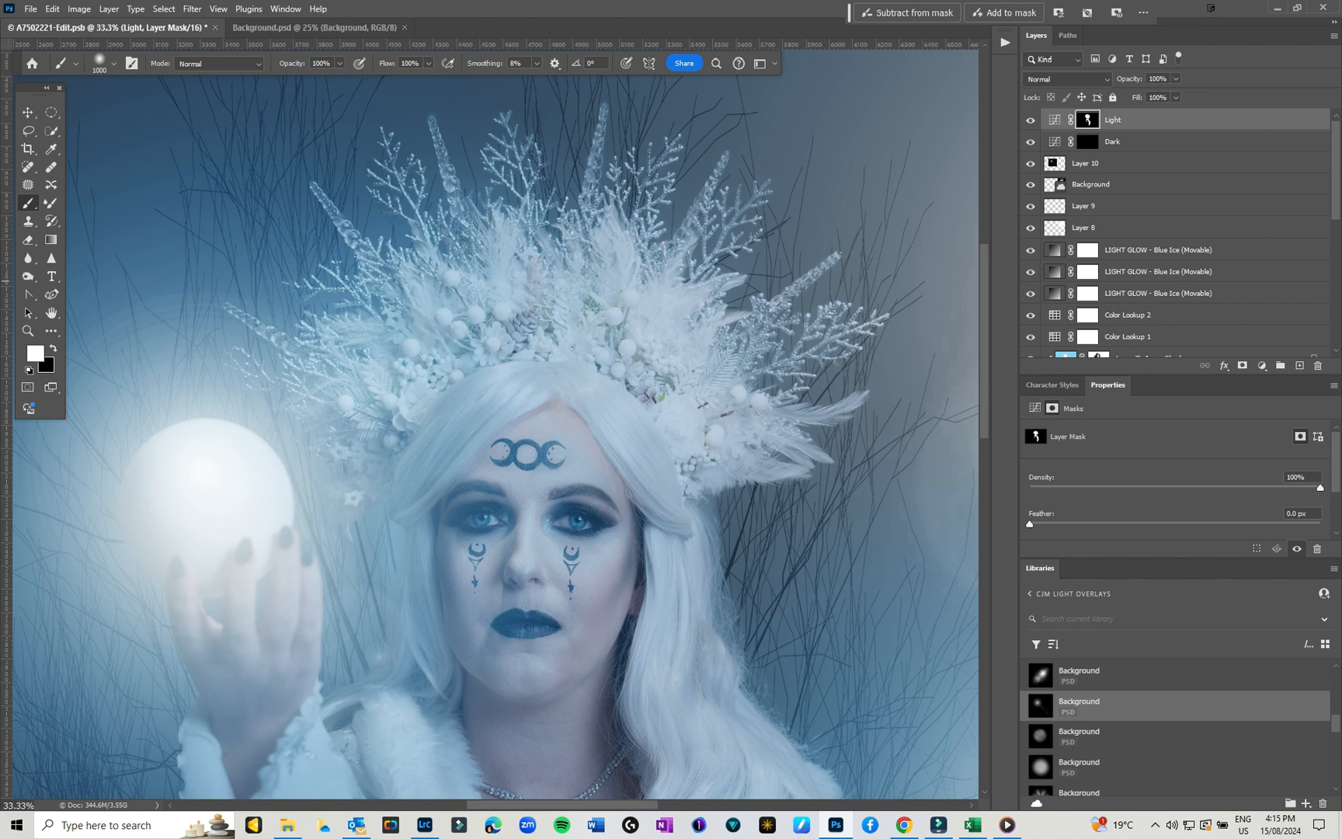
{"action": "left_click_drag", "start_coordinate": [1030, 523], "coordinate": [1177, 523]}
Darken the makeup around both eyes on the Dark layer's mask with a soft 150 px brush
{"action": "key", "text": "alt+bracketleft"}
{"action": "key", "text": "bracketleft"}
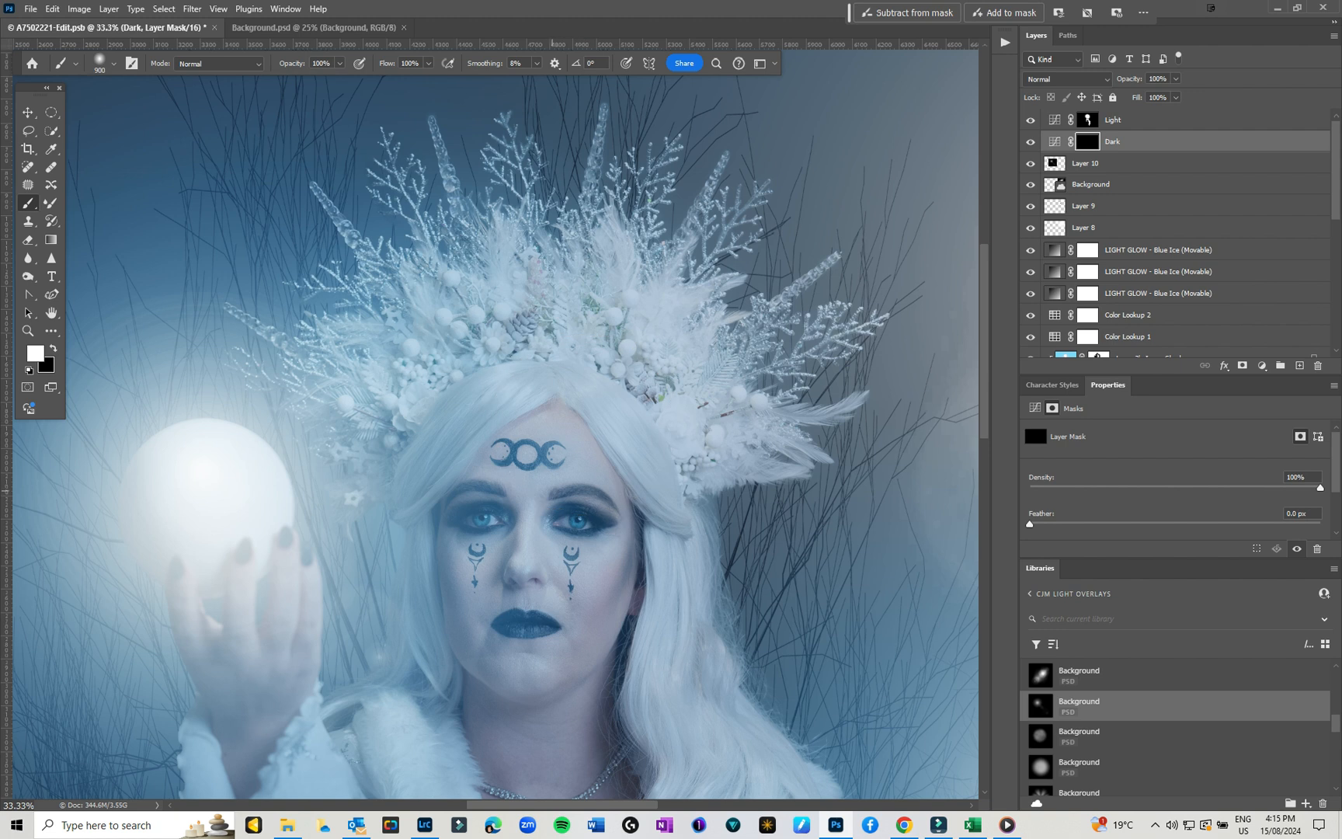
{"action": "mouse_move", "coordinate": [553, 505]}
{"action": "left_mouse_down"}
{"action": "mouse_move", "coordinate": [611, 514]}
{"action": "mouse_move", "coordinate": [605, 533]}
{"action": "mouse_move", "coordinate": [565, 534]}
{"action": "mouse_move", "coordinate": [617, 529]}
{"action": "mouse_move", "coordinate": [617, 547]}
{"action": "mouse_move", "coordinate": [566, 556]}
{"action": "mouse_move", "coordinate": [617, 549]}
{"action": "left_mouse_up"}
{"action": "mouse_move", "coordinate": [500, 536]}
{"action": "left_mouse_down"}
{"action": "mouse_move", "coordinate": [451, 539]}
{"action": "mouse_move", "coordinate": [478, 499]}
{"action": "mouse_move", "coordinate": [451, 508]}
{"action": "left_mouse_up"}
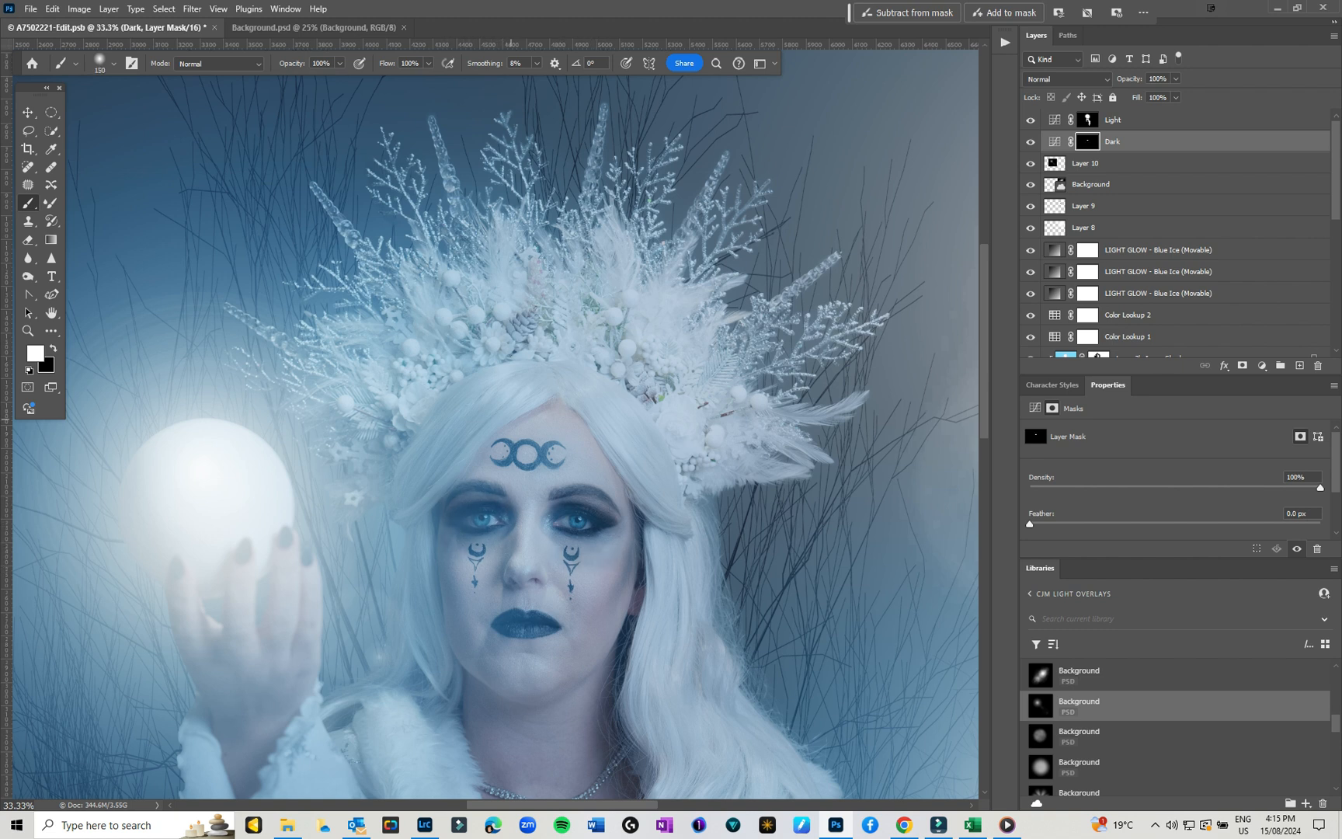
Paint shadows on the Dark mask along the face edges, the neck, the hair strands and the crown
{"action": "mouse_move", "coordinate": [532, 408]}
{"action": "left_mouse_down"}
{"action": "mouse_move", "coordinate": [464, 462]}
{"action": "mouse_move", "coordinate": [429, 540]}
{"action": "mouse_move", "coordinate": [439, 645]}
{"action": "mouse_move", "coordinate": [484, 723]}
{"action": "mouse_move", "coordinate": [465, 730]}
{"action": "mouse_move", "coordinate": [494, 766]}
{"action": "left_mouse_up"}
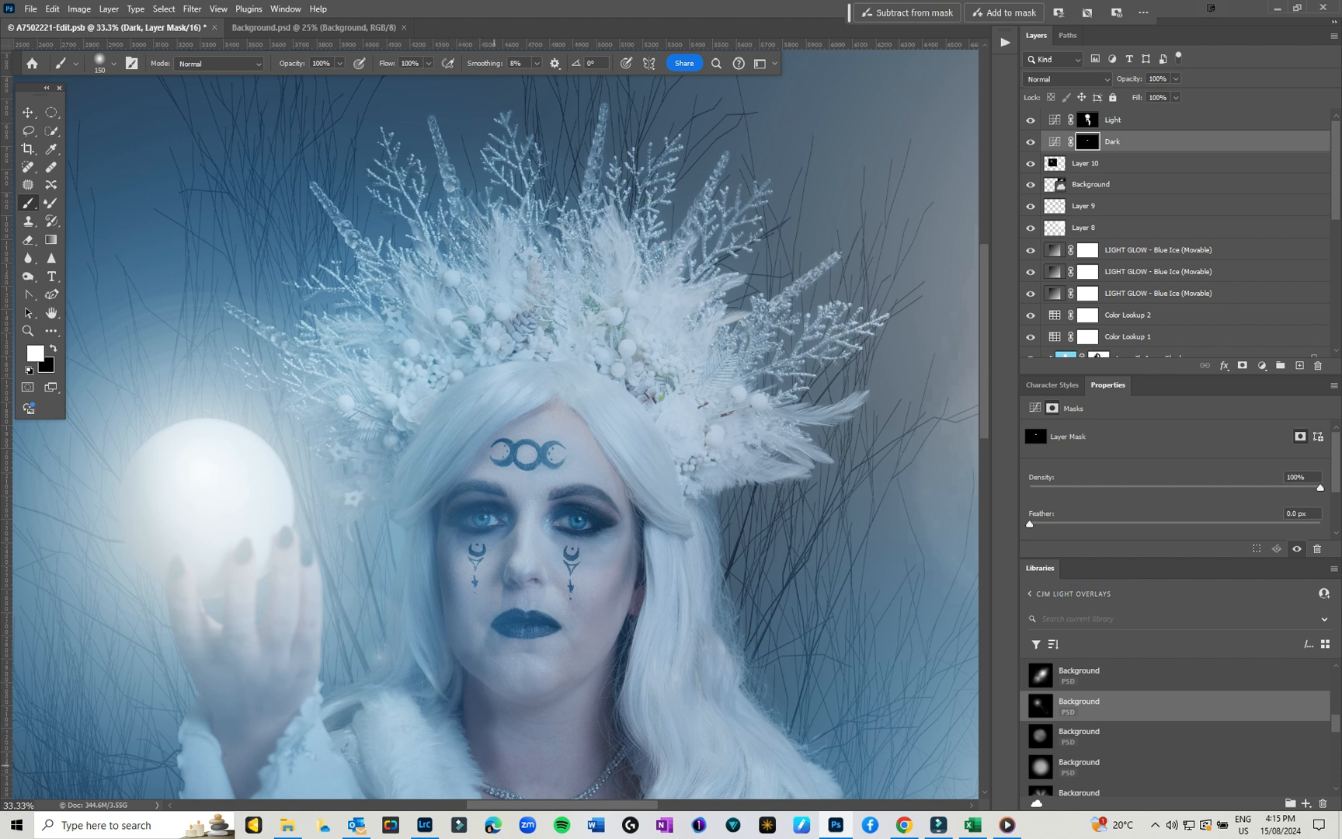
{"action": "left_click_drag", "start_coordinate": [616, 643], "coordinate": [648, 503]}
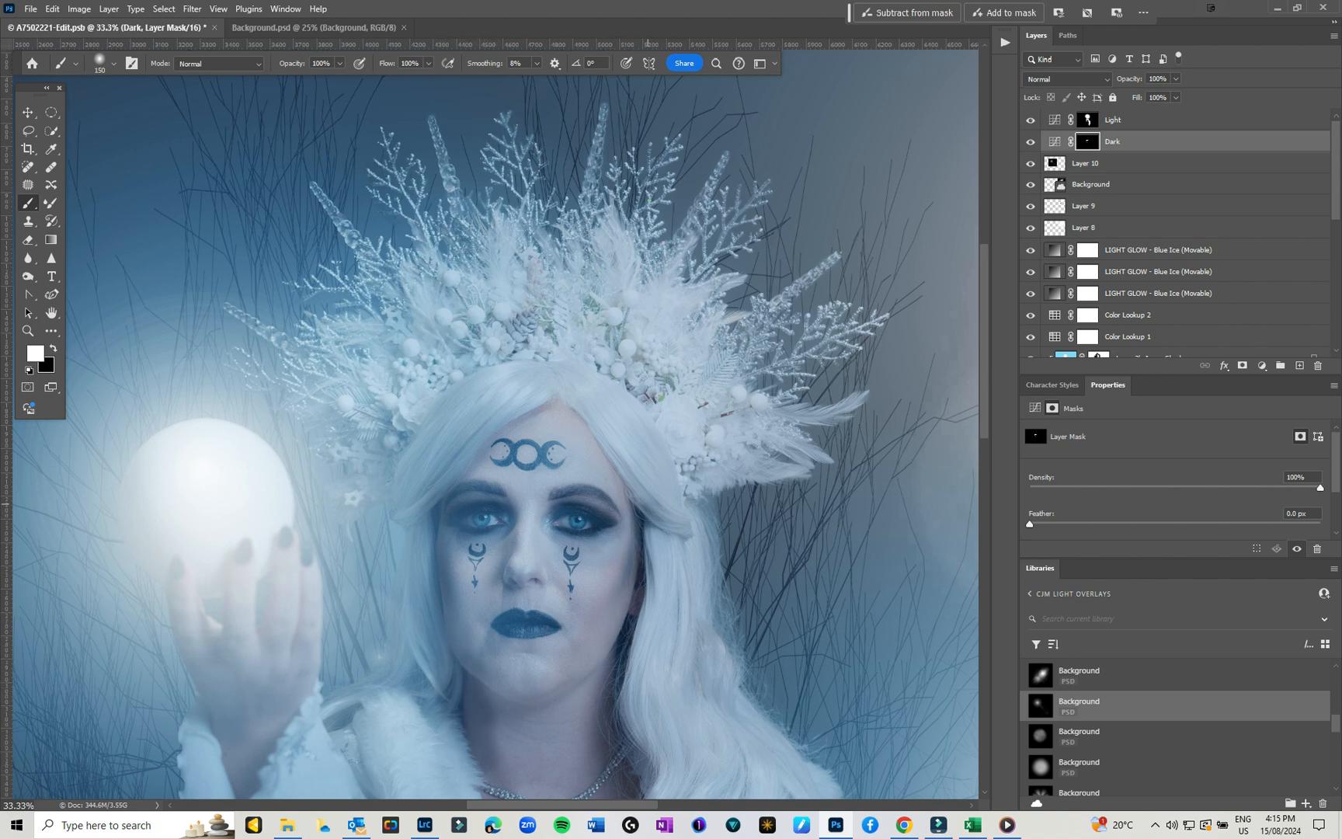
{"action": "mouse_move", "coordinate": [621, 622]}
{"action": "left_mouse_down"}
{"action": "mouse_move", "coordinate": [626, 747]}
{"action": "mouse_move", "coordinate": [642, 769]}
{"action": "left_mouse_up"}
{"action": "mouse_move", "coordinate": [689, 697]}
{"action": "left_mouse_down"}
{"action": "mouse_move", "coordinate": [696, 360]}
{"action": "mouse_move", "coordinate": [638, 540]}
{"action": "left_mouse_up"}
{"action": "mouse_move", "coordinate": [694, 477]}
{"action": "left_mouse_down"}
{"action": "mouse_move", "coordinate": [743, 637]}
{"action": "mouse_move", "coordinate": [742, 422]}
{"action": "mouse_move", "coordinate": [687, 256]}
{"action": "mouse_move", "coordinate": [819, 665]}
{"action": "mouse_move", "coordinate": [811, 742]}
{"action": "mouse_move", "coordinate": [752, 399]}
{"action": "left_mouse_up"}
{"action": "mouse_move", "coordinate": [583, 298]}
{"action": "left_mouse_down"}
{"action": "mouse_move", "coordinate": [549, 432]}
{"action": "mouse_move", "coordinate": [509, 282]}
{"action": "mouse_move", "coordinate": [546, 373]}
{"action": "mouse_move", "coordinate": [575, 225]}
{"action": "mouse_move", "coordinate": [559, 348]}
{"action": "left_mouse_up"}
{"action": "key", "text": "alt+bracketright"}
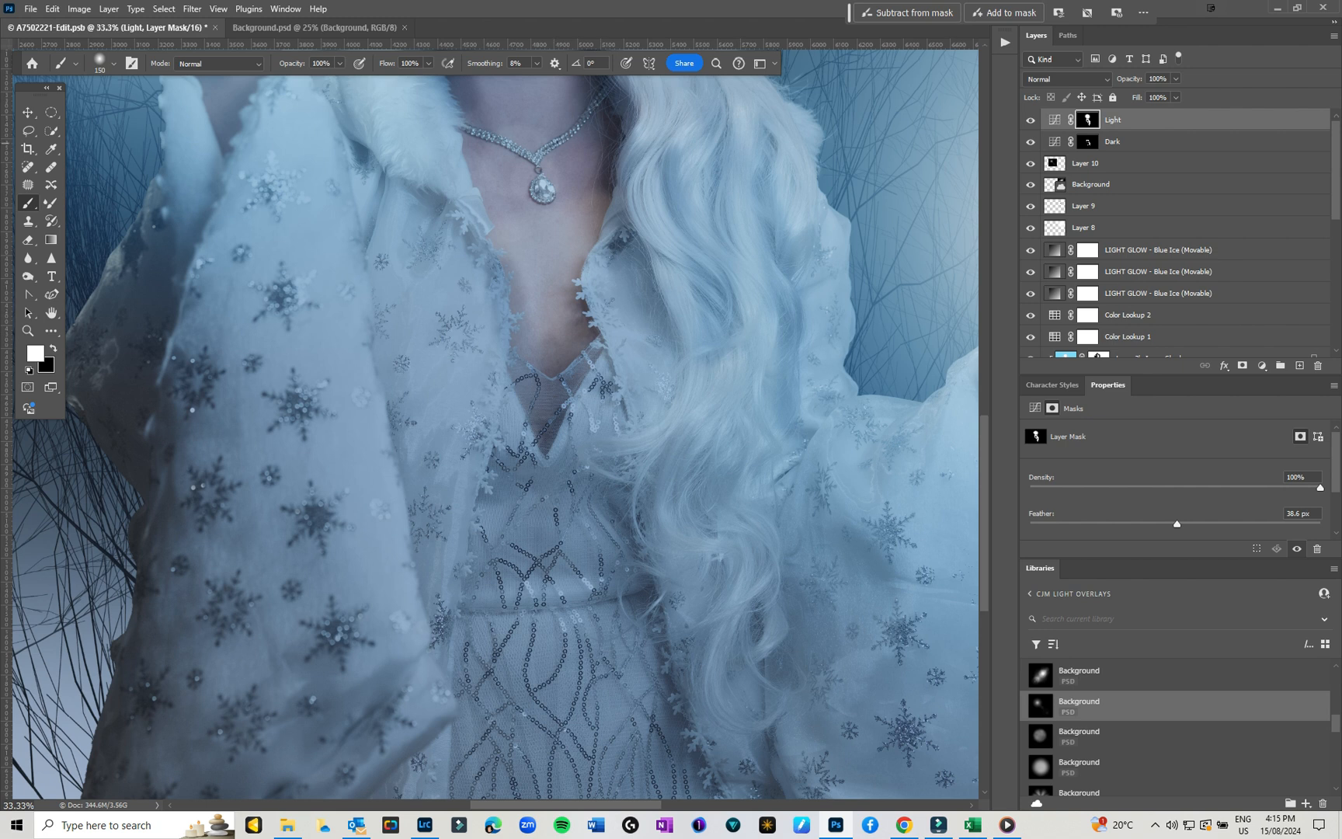
{"action": "key", "text": "alt+bracketleft"}
{"action": "left_click_drag", "start_coordinate": [311, 194], "coordinate": [353, 505]}
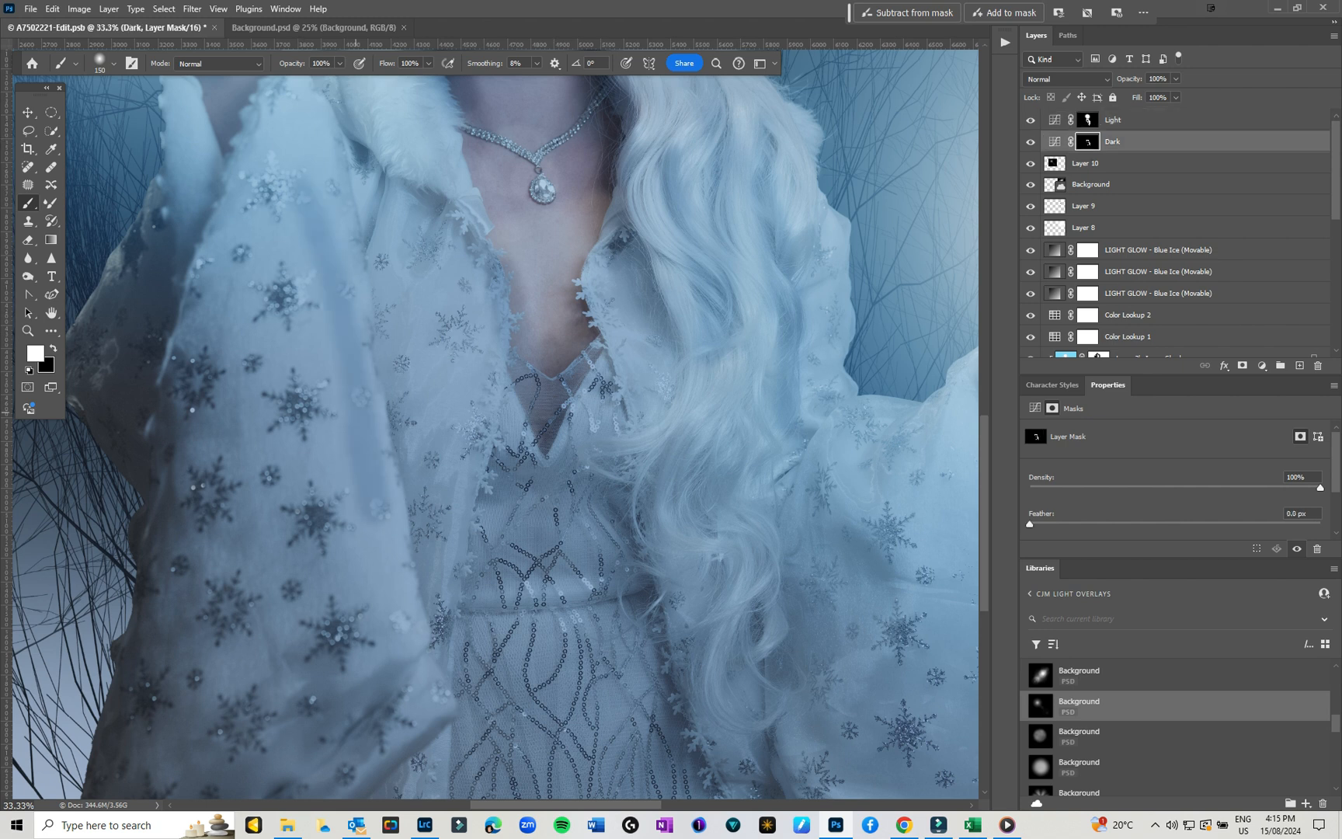
{"action": "key", "text": "ctrl+z"}
Darken the coat and dress folds on the Dark layer's mask with an 800 px brush
{"action": "key", "text": "bracketright"}
{"action": "key", "text": "bracketright"}
{"action": "key", "text": "bracketright"}
{"action": "key", "text": "bracketright"}
{"action": "key", "text": "bracketright"}
{"action": "key", "text": "bracketright"}
{"action": "key", "text": "bracketright"}
{"action": "key", "text": "bracketright"}
{"action": "mouse_move", "coordinate": [350, 389]}
{"action": "left_mouse_down"}
{"action": "mouse_move", "coordinate": [285, 185]}
{"action": "mouse_move", "coordinate": [296, 501]}
{"action": "mouse_move", "coordinate": [204, 732]}
{"action": "mouse_move", "coordinate": [190, 591]}
{"action": "mouse_move", "coordinate": [167, 703]}
{"action": "left_mouse_up"}
{"action": "mouse_move", "coordinate": [690, 614]}
{"action": "left_mouse_down"}
{"action": "mouse_move", "coordinate": [693, 711]}
{"action": "mouse_move", "coordinate": [598, 607]}
{"action": "mouse_move", "coordinate": [536, 614]}
{"action": "mouse_move", "coordinate": [643, 531]}
{"action": "left_mouse_up"}
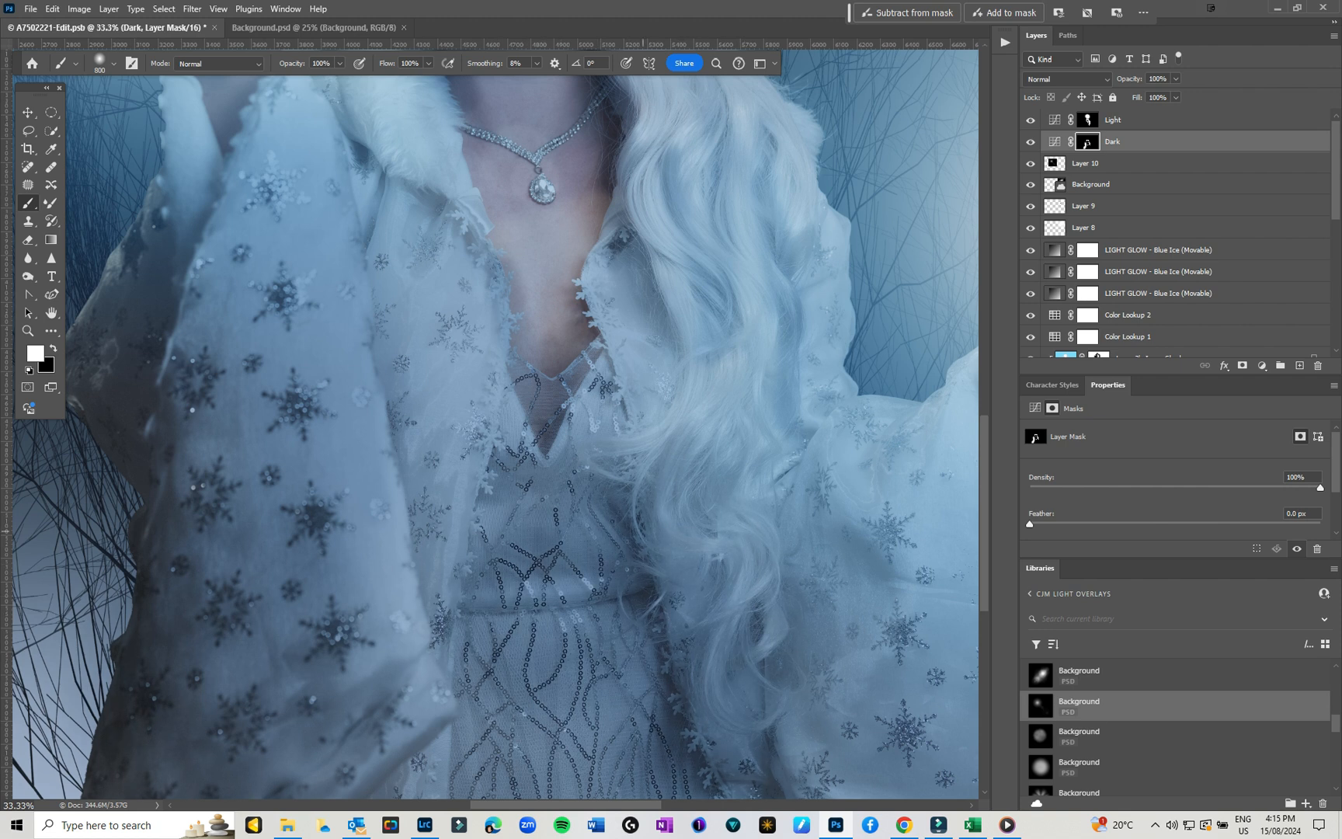
{"action": "left_click_drag", "start_coordinate": [1088, 120], "coordinate": [1087, 142]}
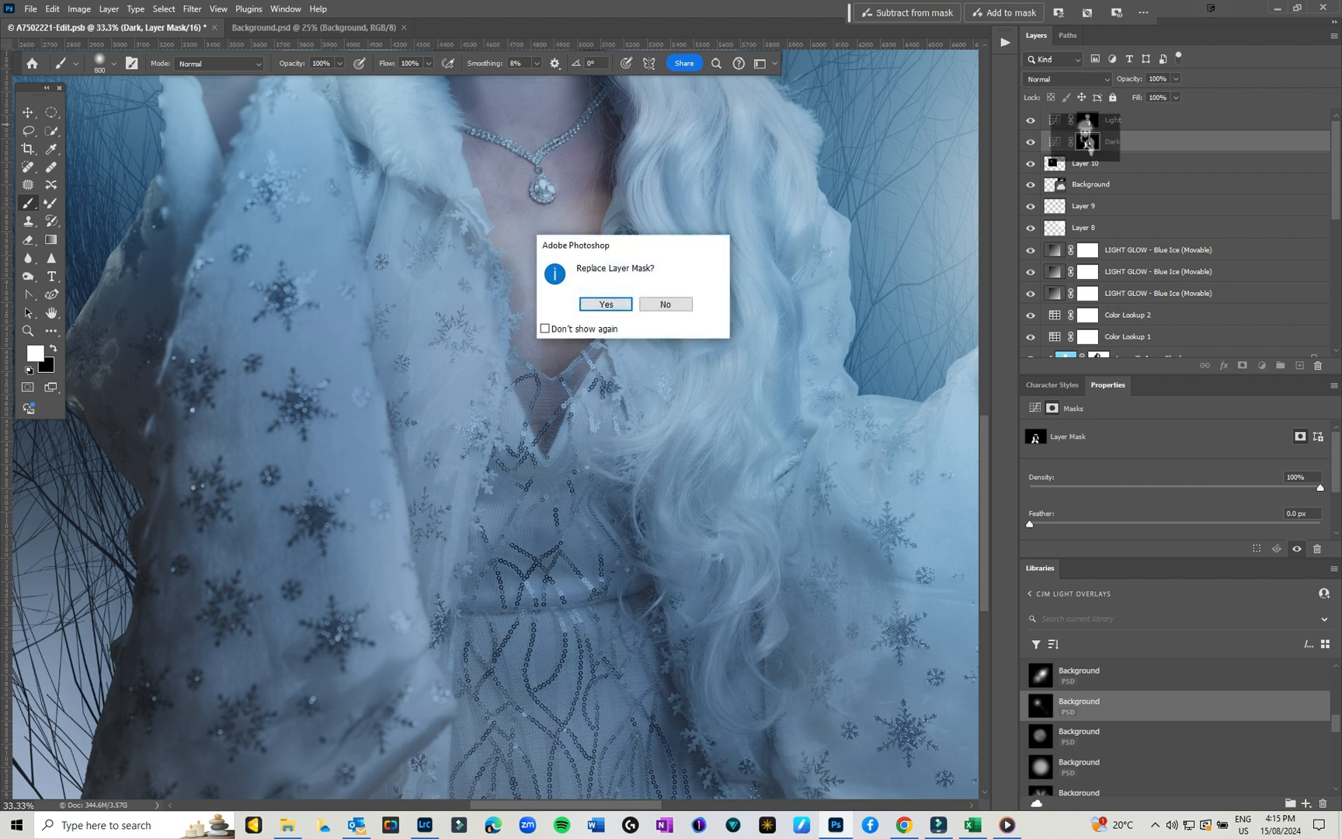
{"action": "key", "text": "Return"}
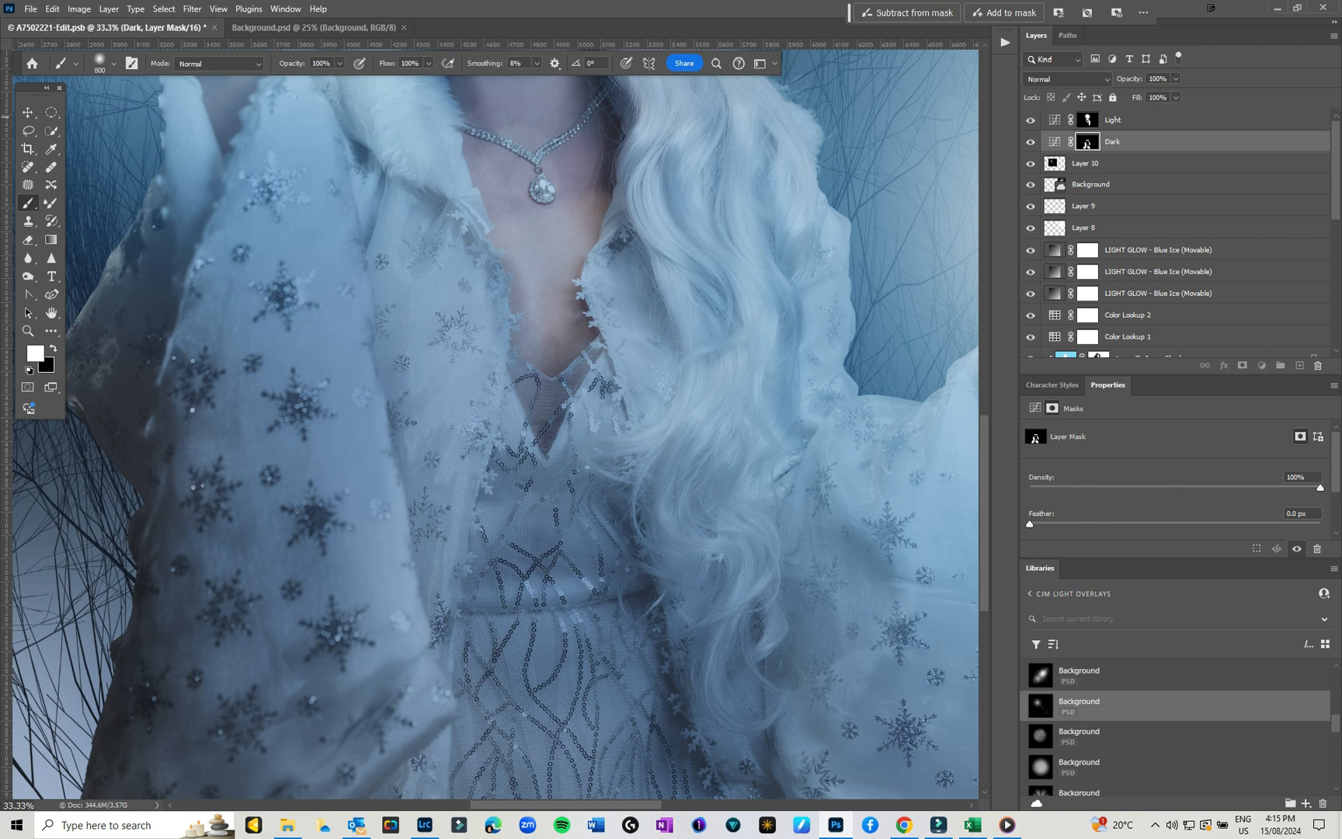
Brighten the coat front, dress, long hair and outstretched sleeve on the Light layer's mask
{"action": "left_click", "coordinate": [1087, 119]}
{"action": "mouse_move", "coordinate": [326, 186]}
{"action": "left_mouse_down"}
{"action": "mouse_move", "coordinate": [346, 486]}
{"action": "mouse_move", "coordinate": [372, 567]}
{"action": "mouse_move", "coordinate": [391, 793]}
{"action": "left_mouse_up"}
{"action": "mouse_move", "coordinate": [507, 540]}
{"action": "left_mouse_down"}
{"action": "mouse_move", "coordinate": [556, 525]}
{"action": "mouse_move", "coordinate": [565, 485]}
{"action": "mouse_move", "coordinate": [533, 348]}
{"action": "left_mouse_up"}
{"action": "mouse_move", "coordinate": [819, 416]}
{"action": "left_mouse_down"}
{"action": "mouse_move", "coordinate": [884, 573]}
{"action": "mouse_move", "coordinate": [831, 744]}
{"action": "left_mouse_up"}
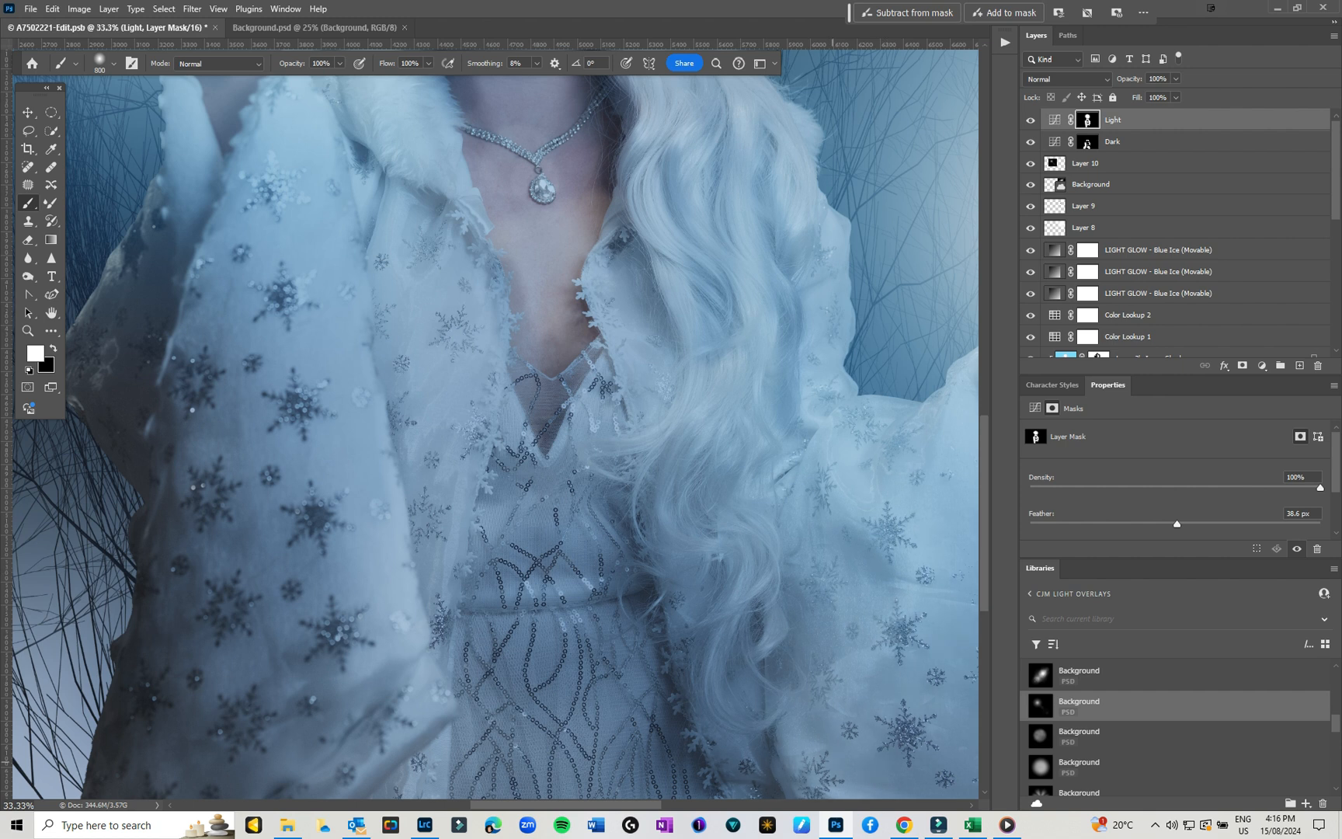
{"action": "left_click_drag", "start_coordinate": [894, 591], "coordinate": [703, 522]}
{"action": "mouse_move", "coordinate": [814, 491]}
{"action": "left_mouse_down"}
{"action": "mouse_move", "coordinate": [801, 469]}
{"action": "mouse_move", "coordinate": [857, 582]}
{"action": "mouse_move", "coordinate": [893, 594]}
{"action": "mouse_move", "coordinate": [890, 537]}
{"action": "mouse_move", "coordinate": [655, 519]}
{"action": "left_mouse_up"}
{"action": "left_click_drag", "start_coordinate": [753, 613], "coordinate": [688, 421]}
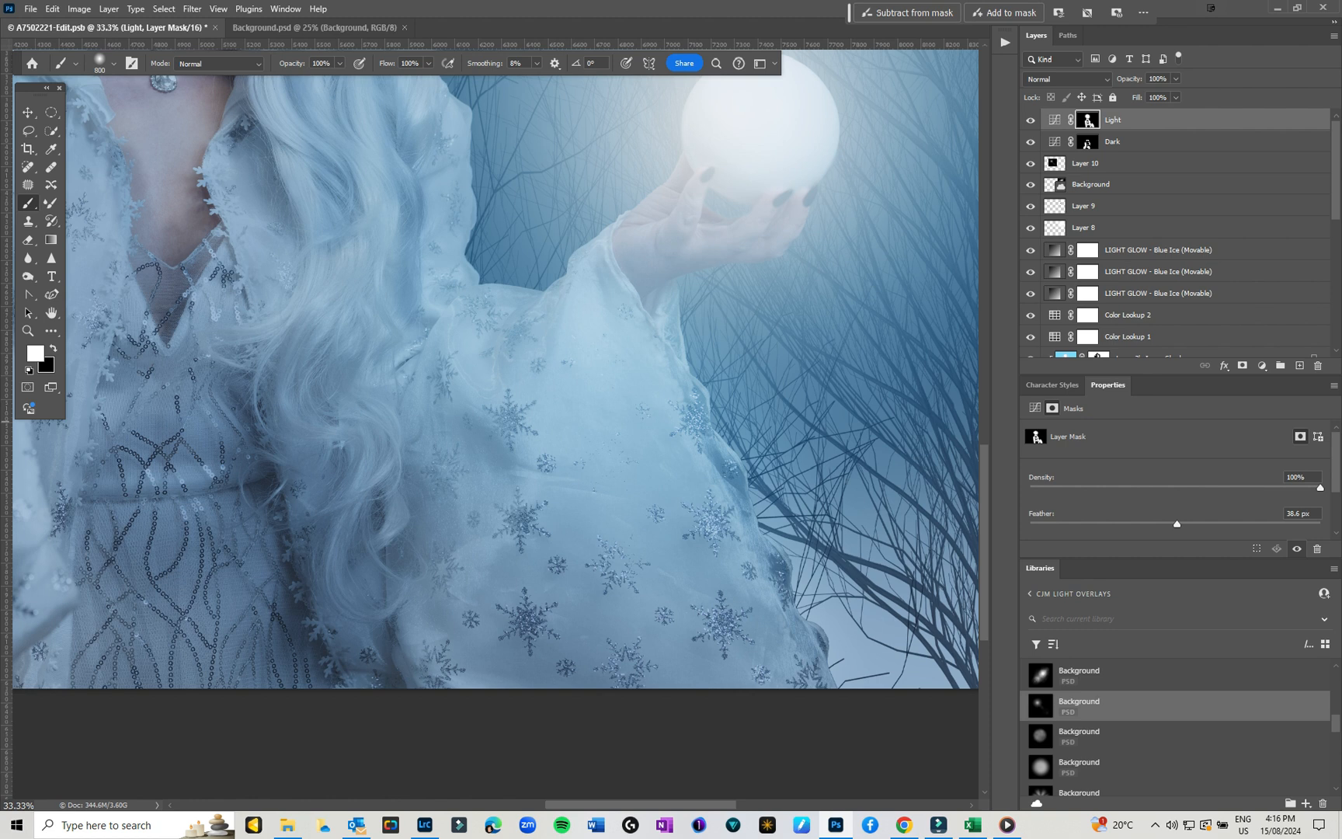
Feather the Dark layer's mask by 47.6 px and compare the image with the Dark and Light layers off and on
{"action": "left_click", "coordinate": [1088, 142]}
{"action": "left_click_drag", "start_coordinate": [1030, 524], "coordinate": [1187, 524]}
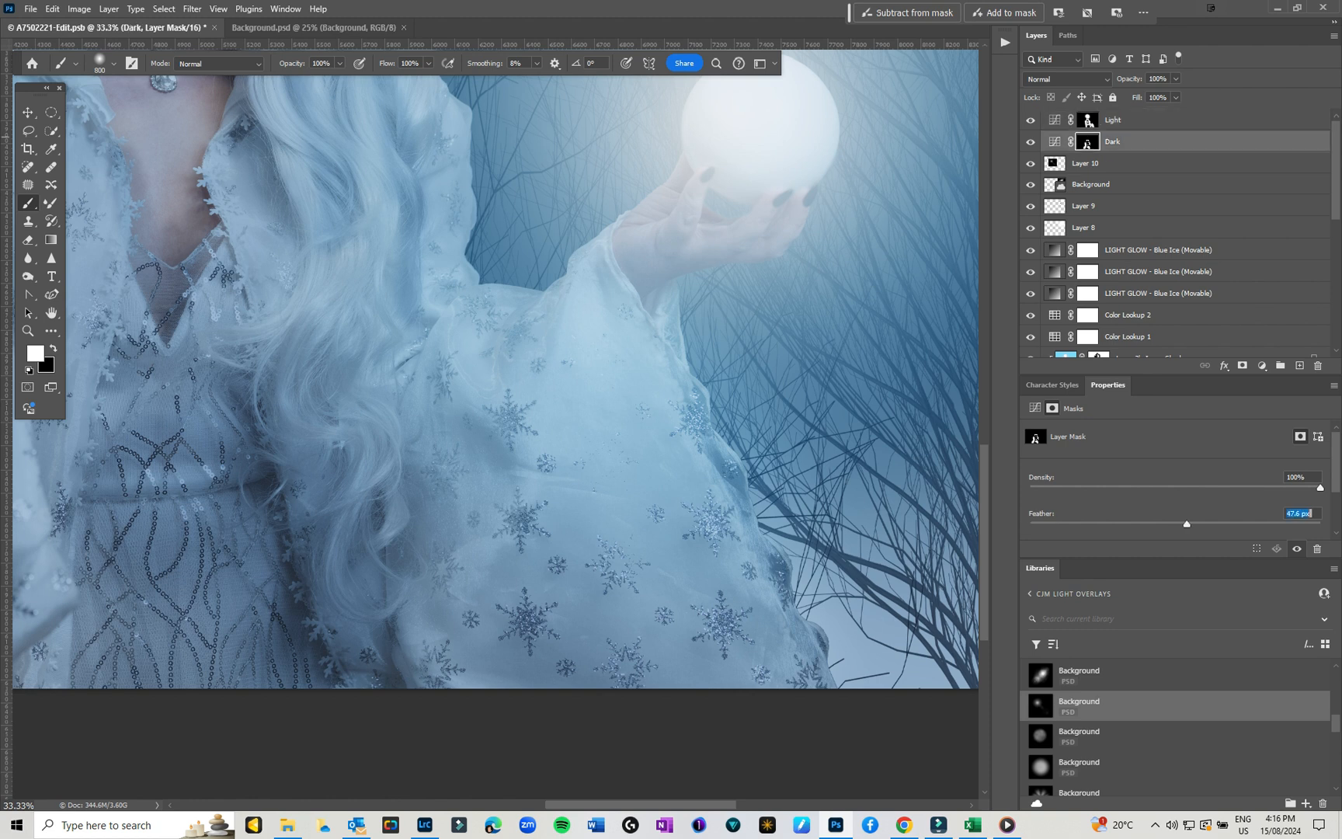
{"action": "key", "text": "ctrl+0"}
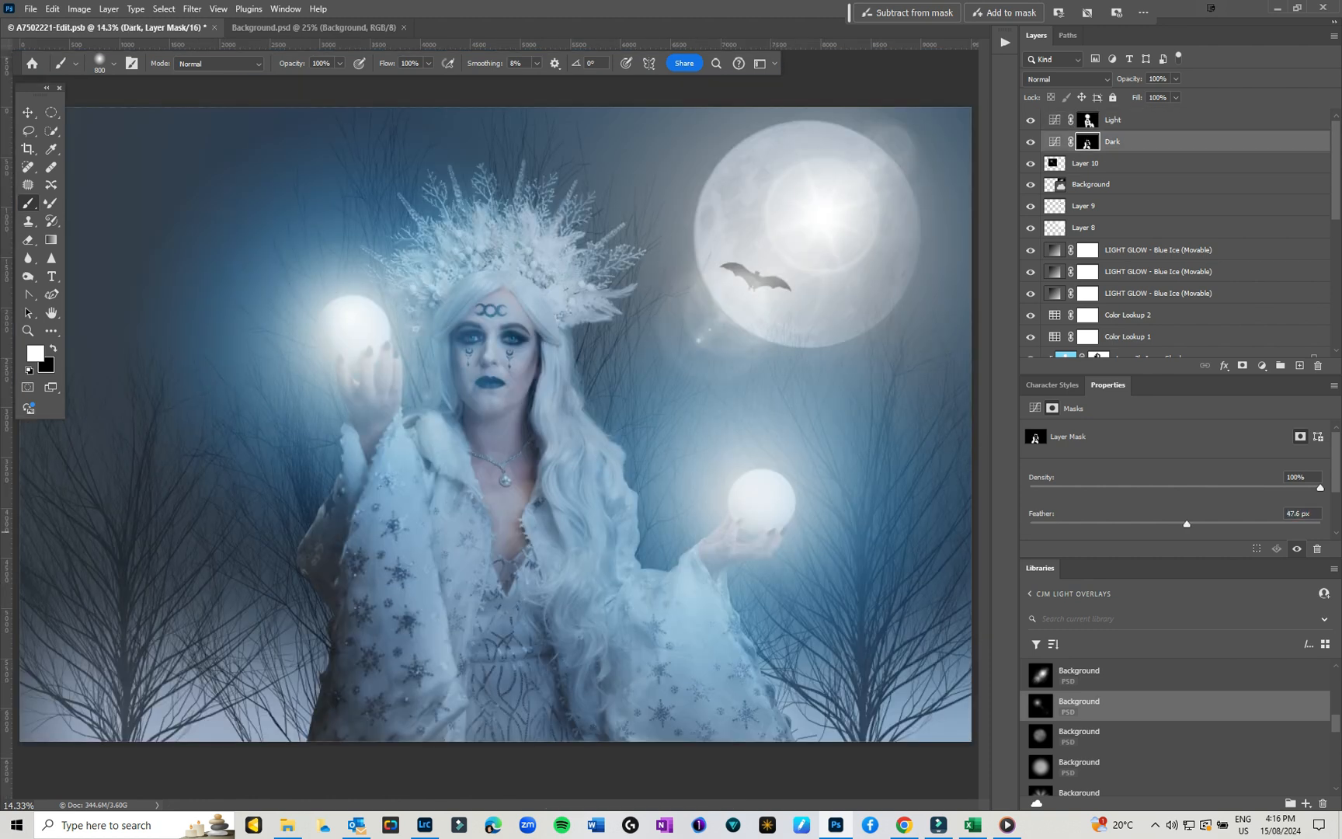
{"action": "left_click", "coordinate": [1031, 143]}
{"action": "left_click", "coordinate": [1031, 143]}
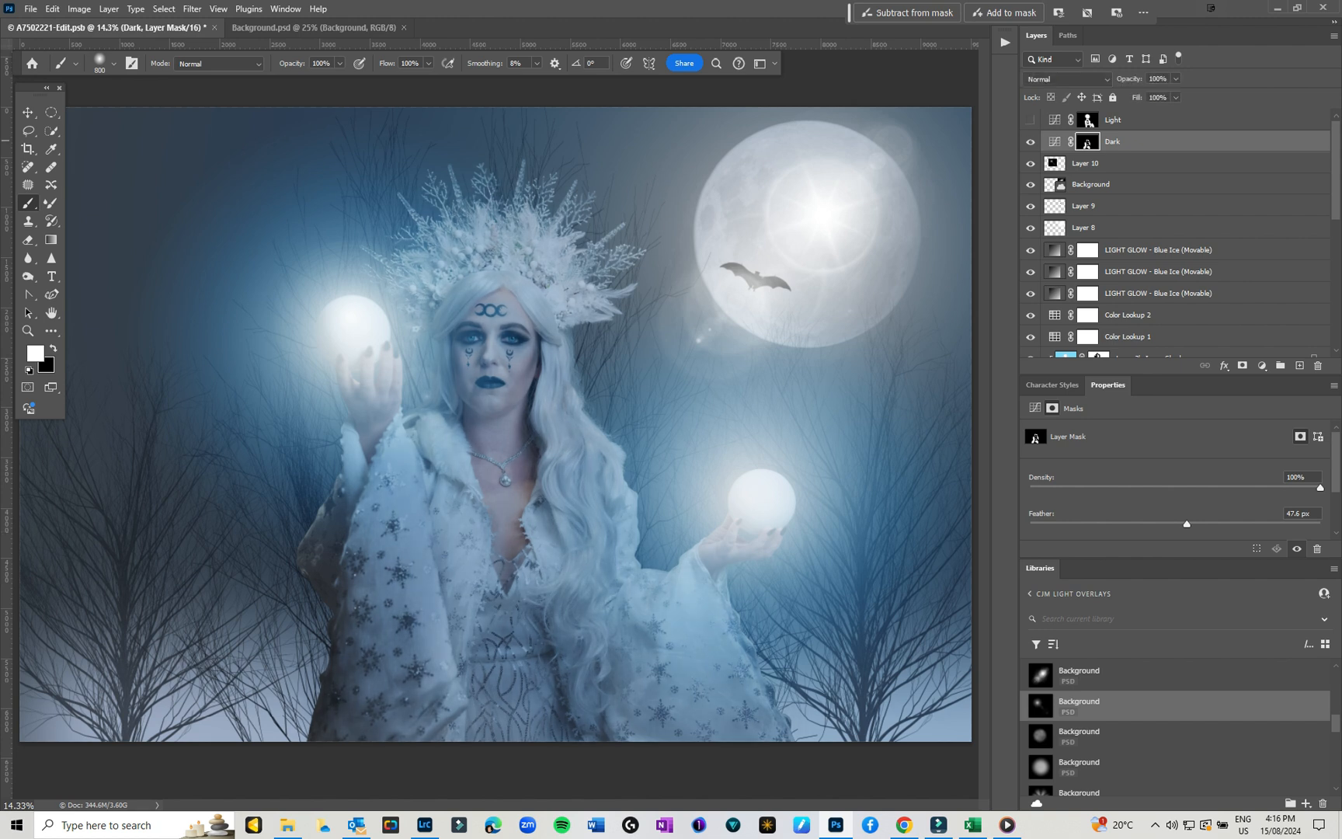
{"action": "left_click", "coordinate": [1031, 120]}
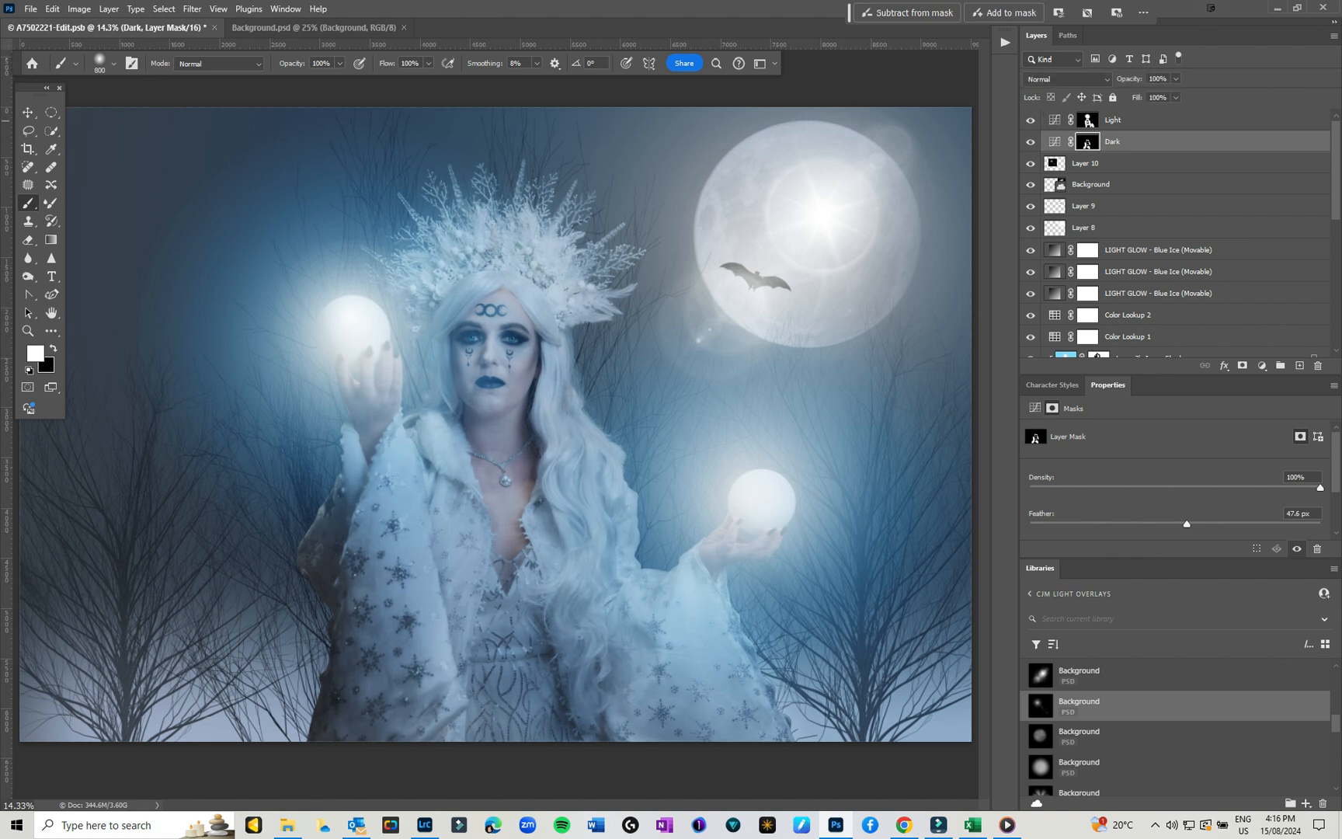
Move the Light and Dark layers together below Color Lookup 1, directly above Layer 2's Inner Shadow
{"action": "left_click", "coordinate": [1111, 120]}
{"action": "left_click", "coordinate": [1089, 142], "text": "shift"}
{"action": "left_click_drag", "start_coordinate": [1089, 122], "coordinate": [1088, 346]}
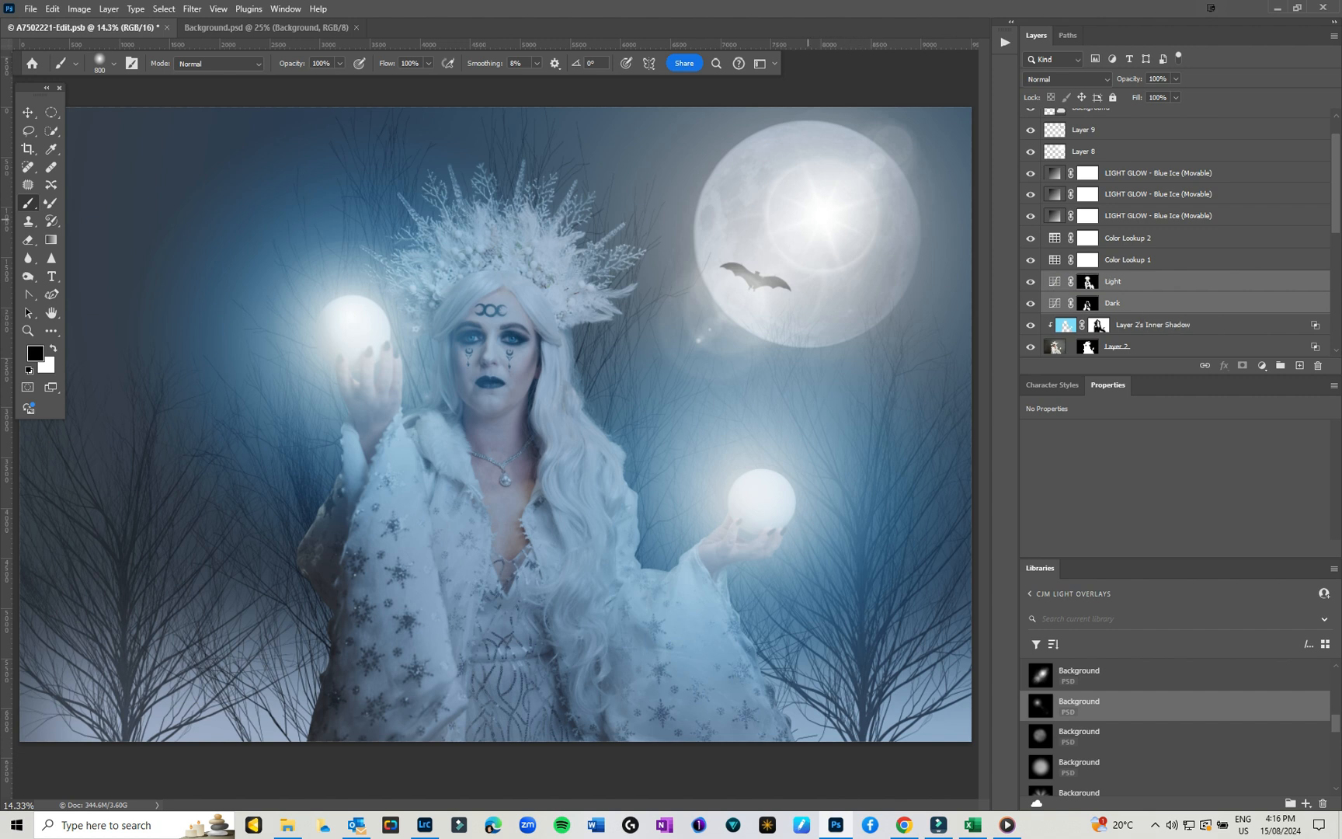
{"action": "scroll", "coordinate": [1177, 219], "scroll_direction": "up", "scroll_amount": 1}
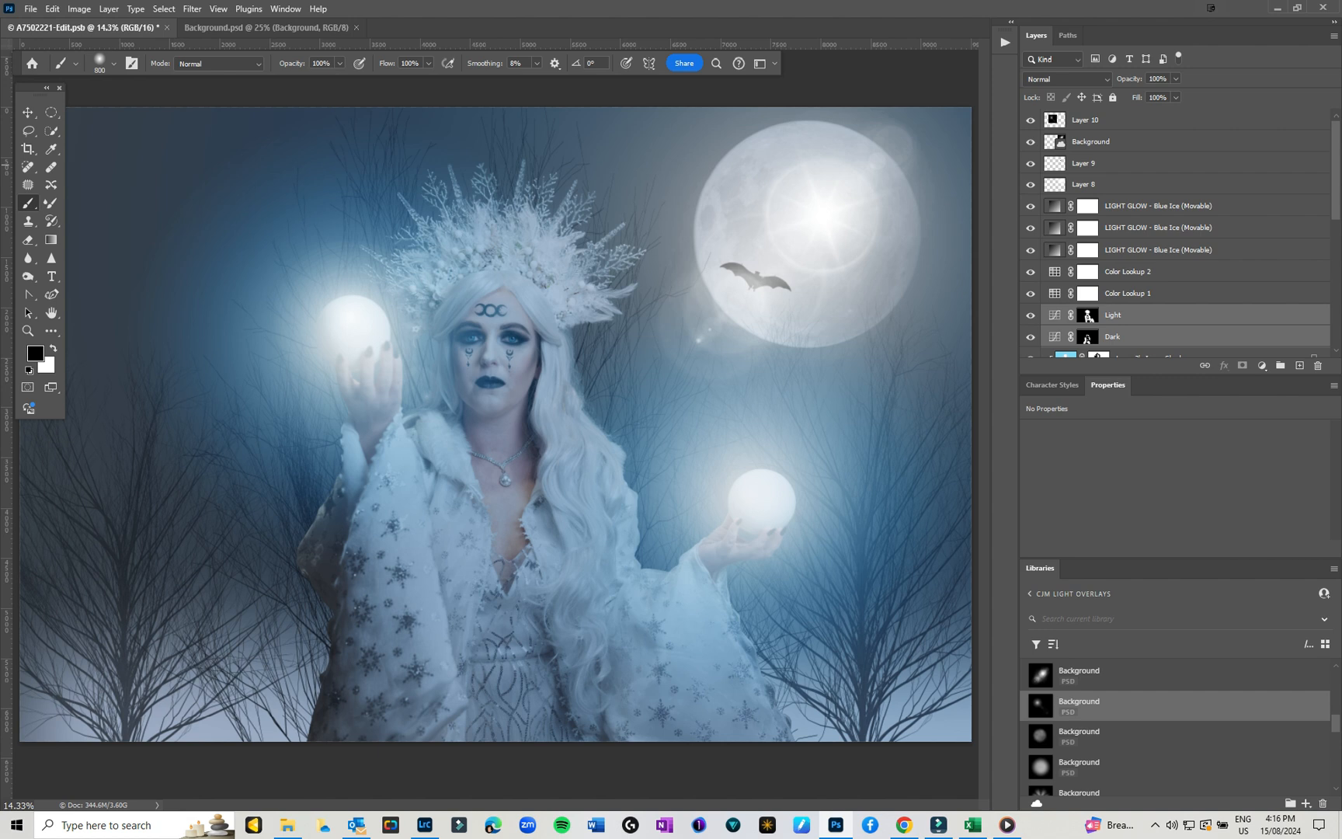
Reduce the opacity of the moon flare's Background layer to 51%
{"action": "left_click", "coordinate": [1126, 145]}
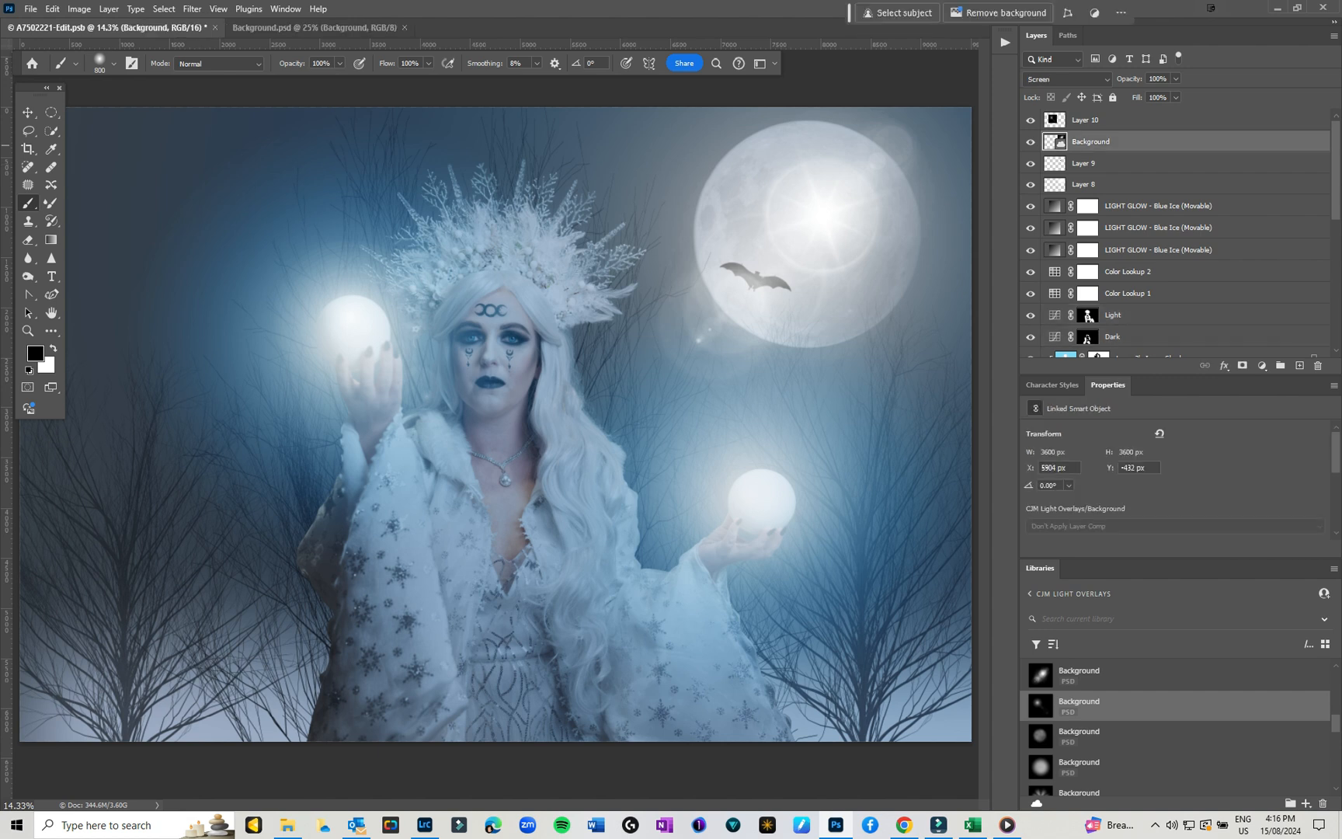
{"action": "left_click", "coordinate": [1176, 79]}
{"action": "left_click_drag", "start_coordinate": [1177, 94], "coordinate": [1145, 94]}
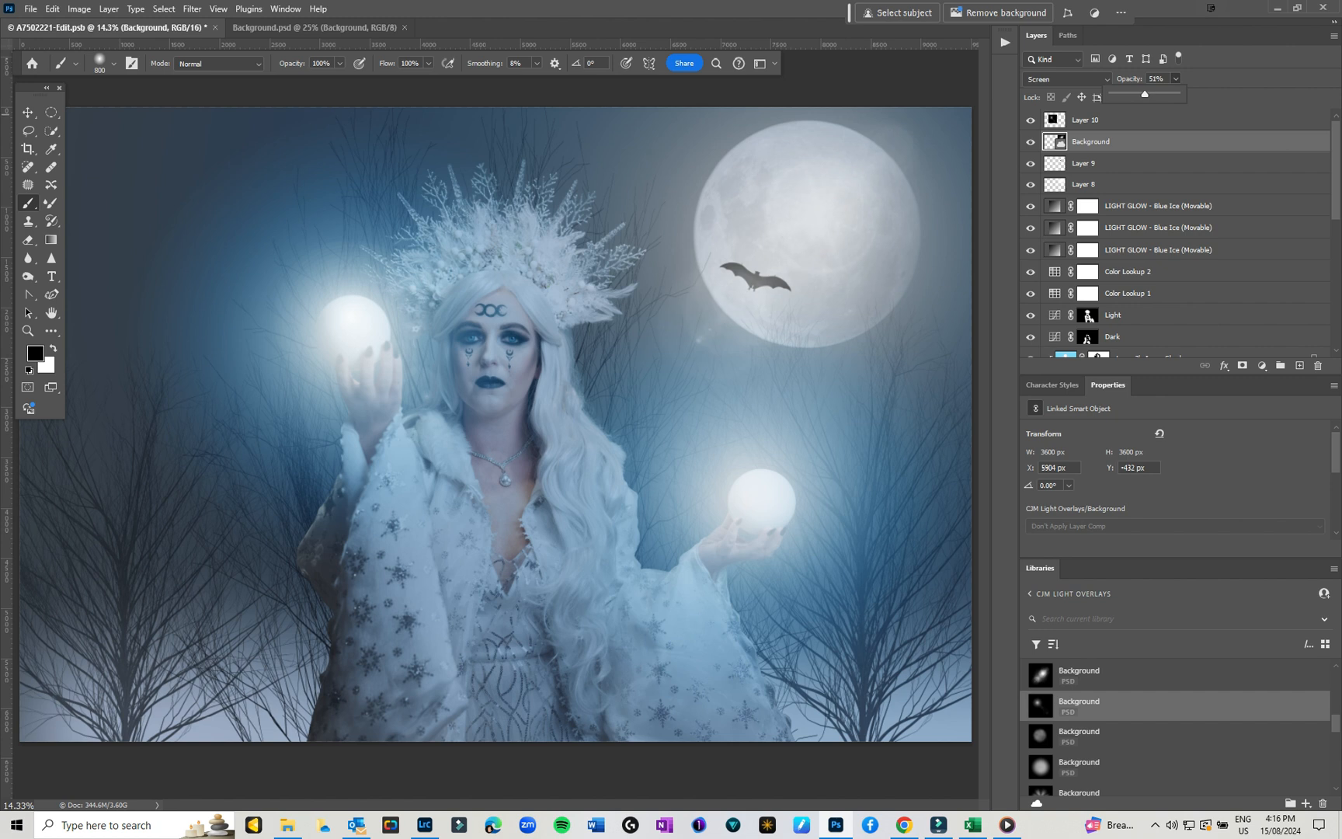
Copy the cross-shaped star flare from the CJM Light Overlays library into the composite and set its blend mode to Screen
{"action": "scroll", "coordinate": [1177, 707], "scroll_direction": "down", "scroll_amount": 5}
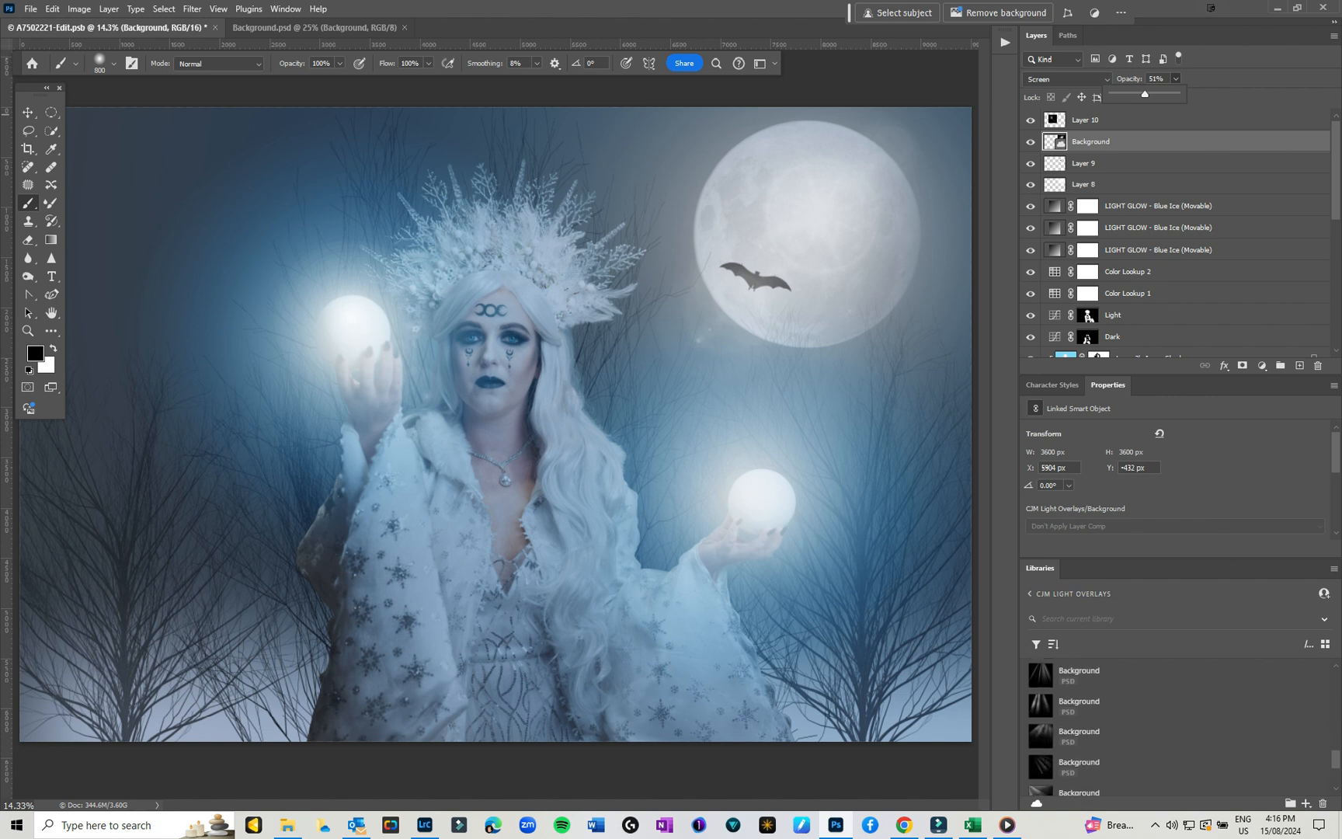
{"action": "scroll", "coordinate": [1177, 722], "scroll_direction": "up", "scroll_amount": 3}
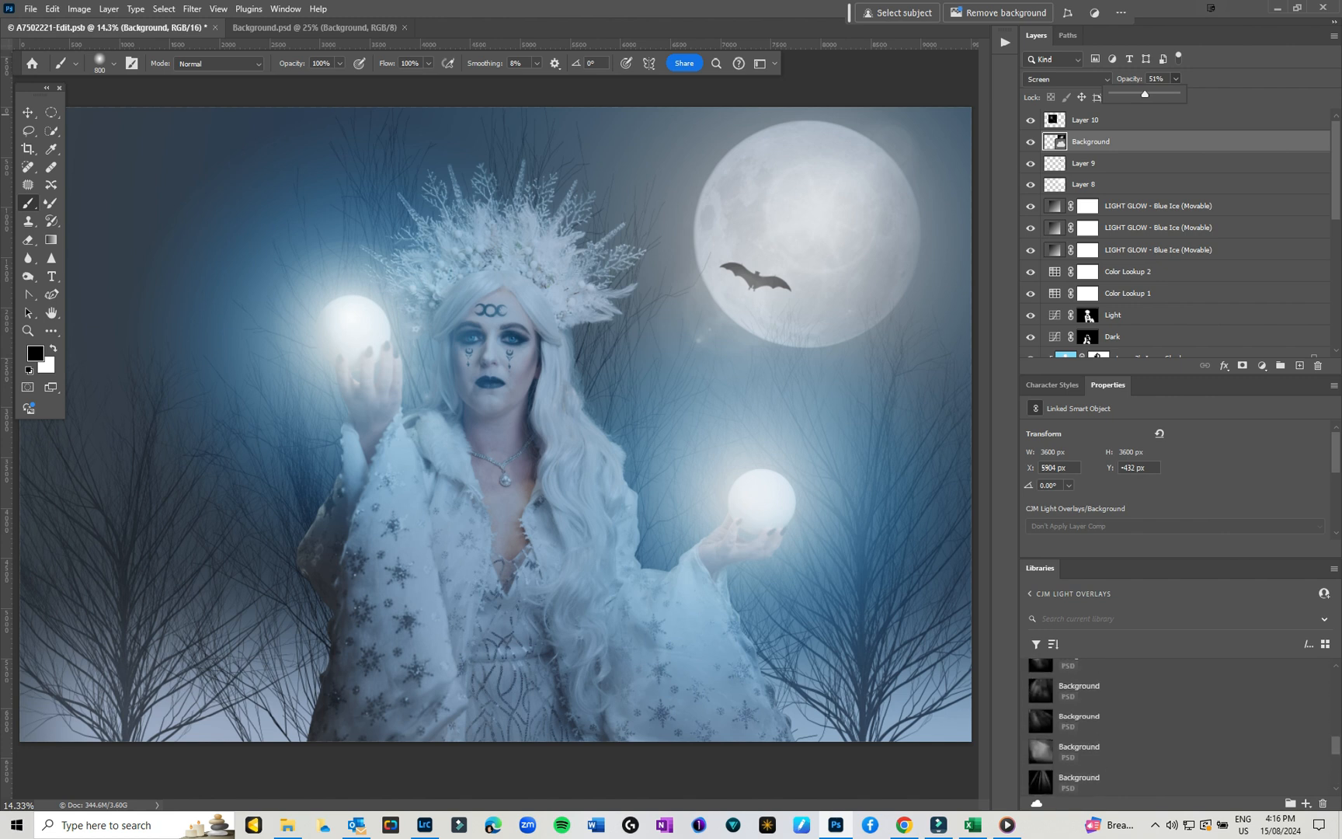
{"action": "scroll", "coordinate": [1177, 730], "scroll_direction": "up", "scroll_amount": 3}
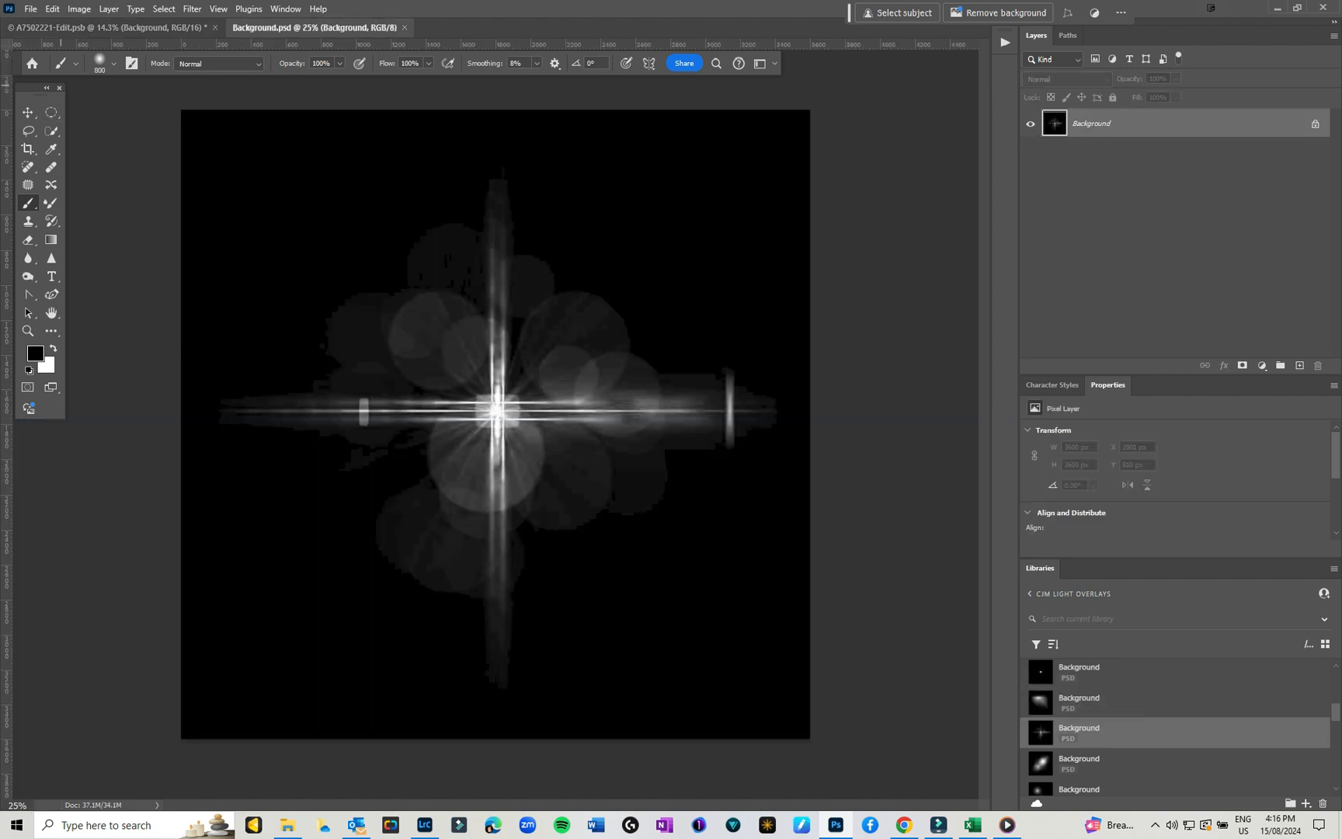
{"action": "key", "text": "ctrl+a"}
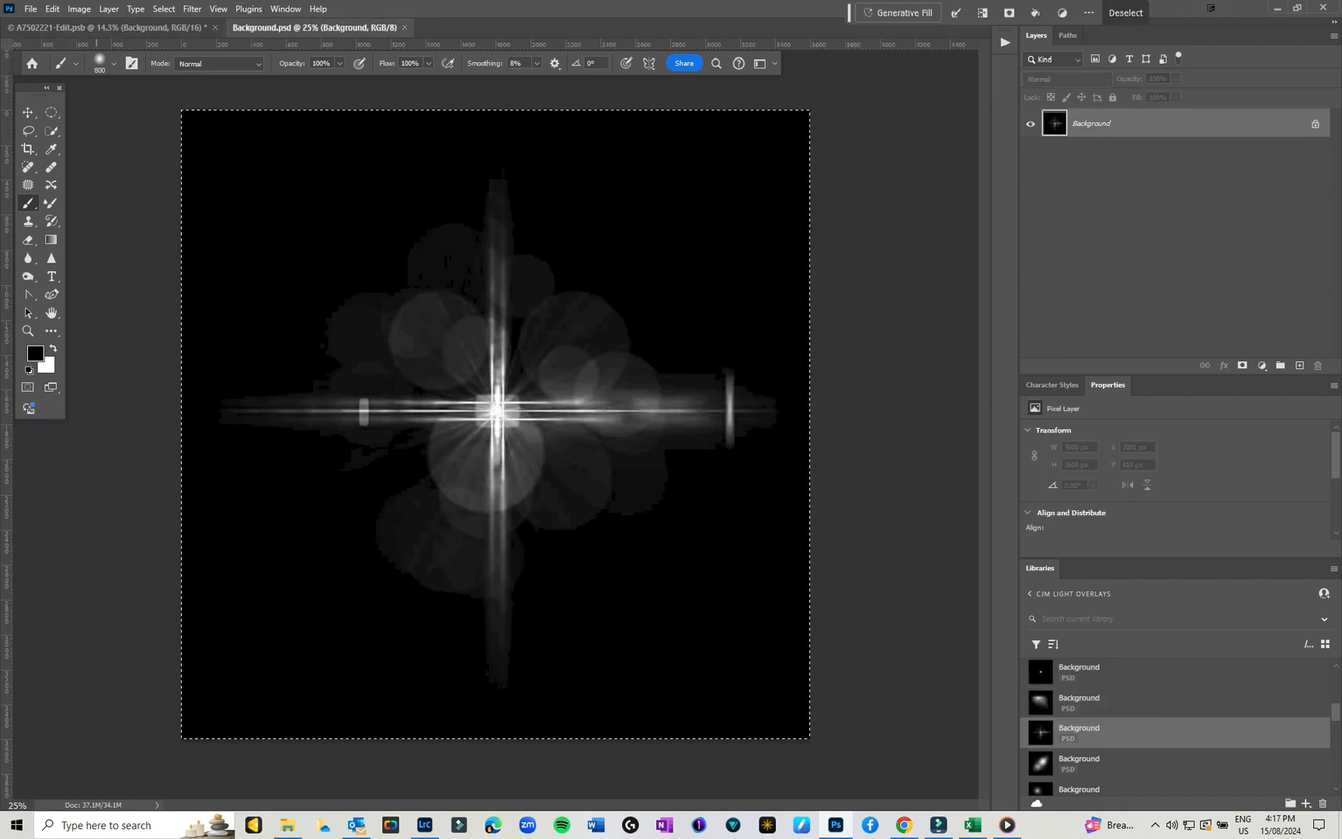
{"action": "key", "text": "ctrl+Tab"}
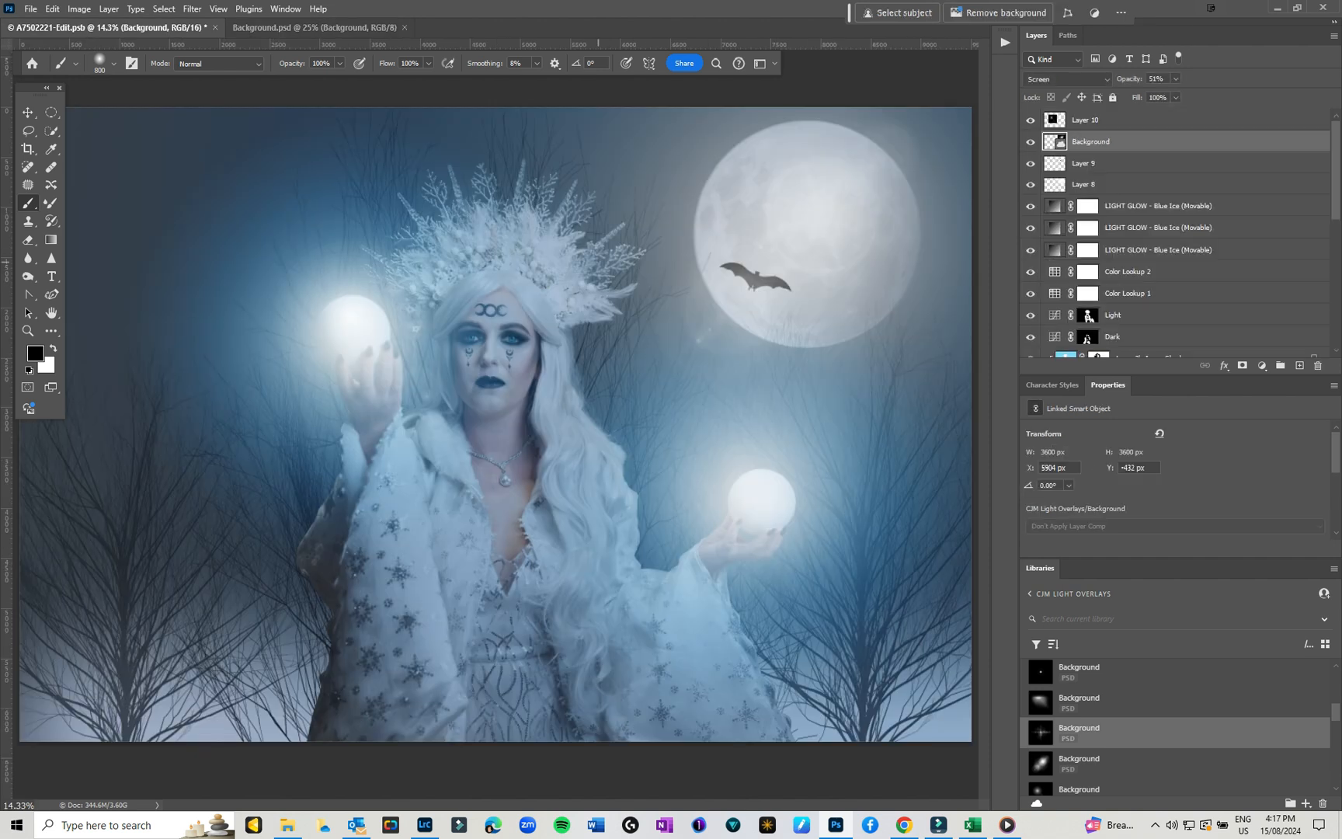
{"action": "key", "text": "ctrl+v"}
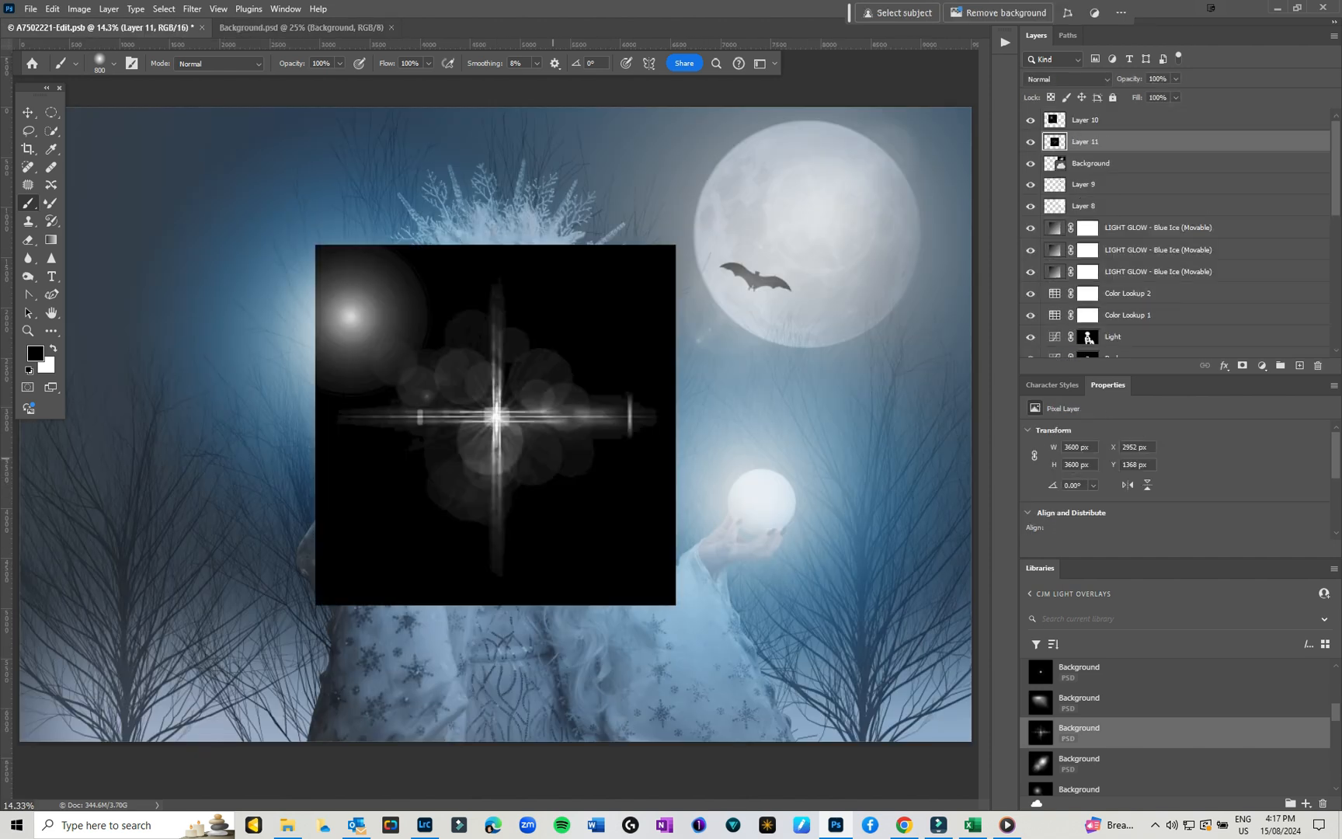
{"action": "left_click", "coordinate": [1066, 78]}
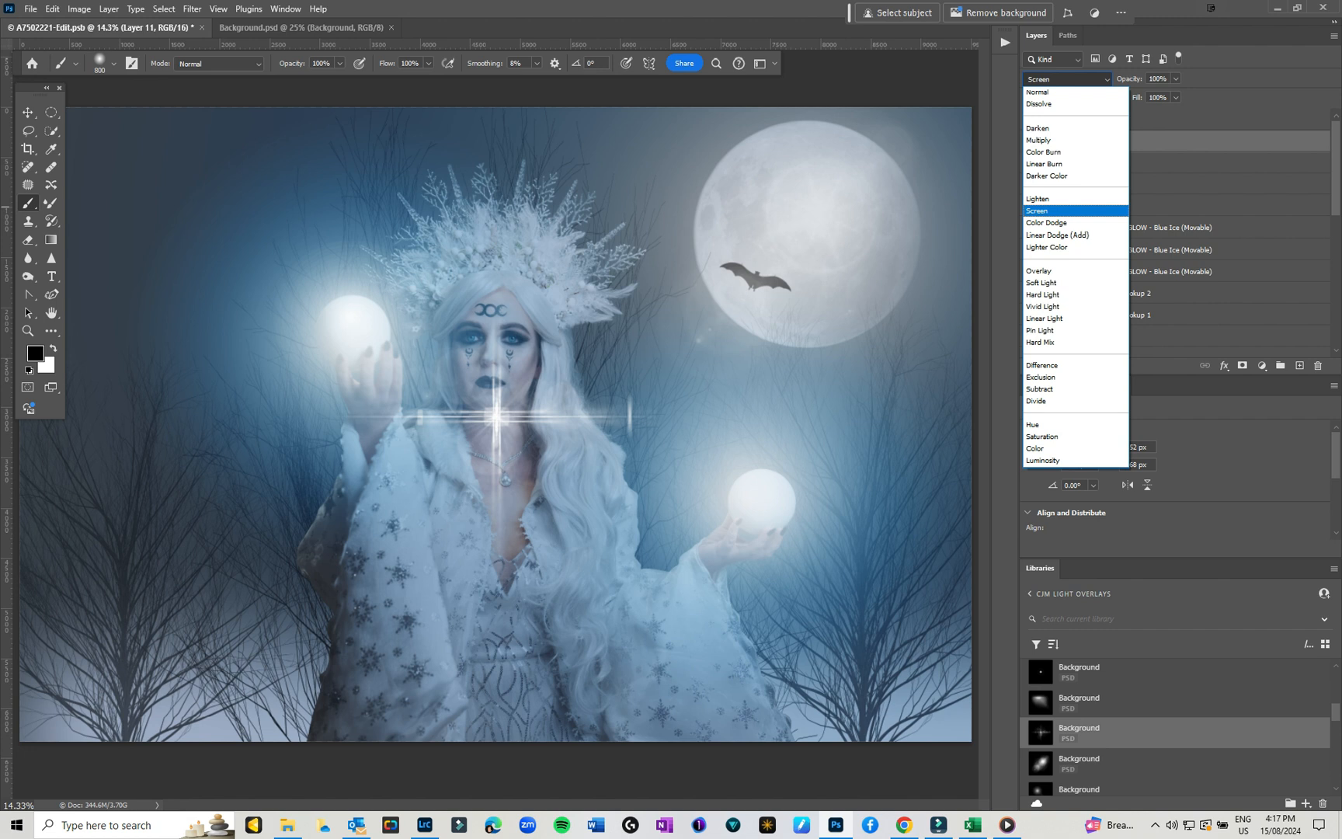
{"action": "left_click", "coordinate": [1057, 210]}
Scale the star flare down to about 474 px square and place it on the necklace pendant
{"action": "left_click", "coordinate": [28, 113]}
{"action": "left_click_drag", "start_coordinate": [675, 604], "coordinate": [427, 356]}
{"action": "left_click_drag", "start_coordinate": [371, 300], "coordinate": [509, 479]}
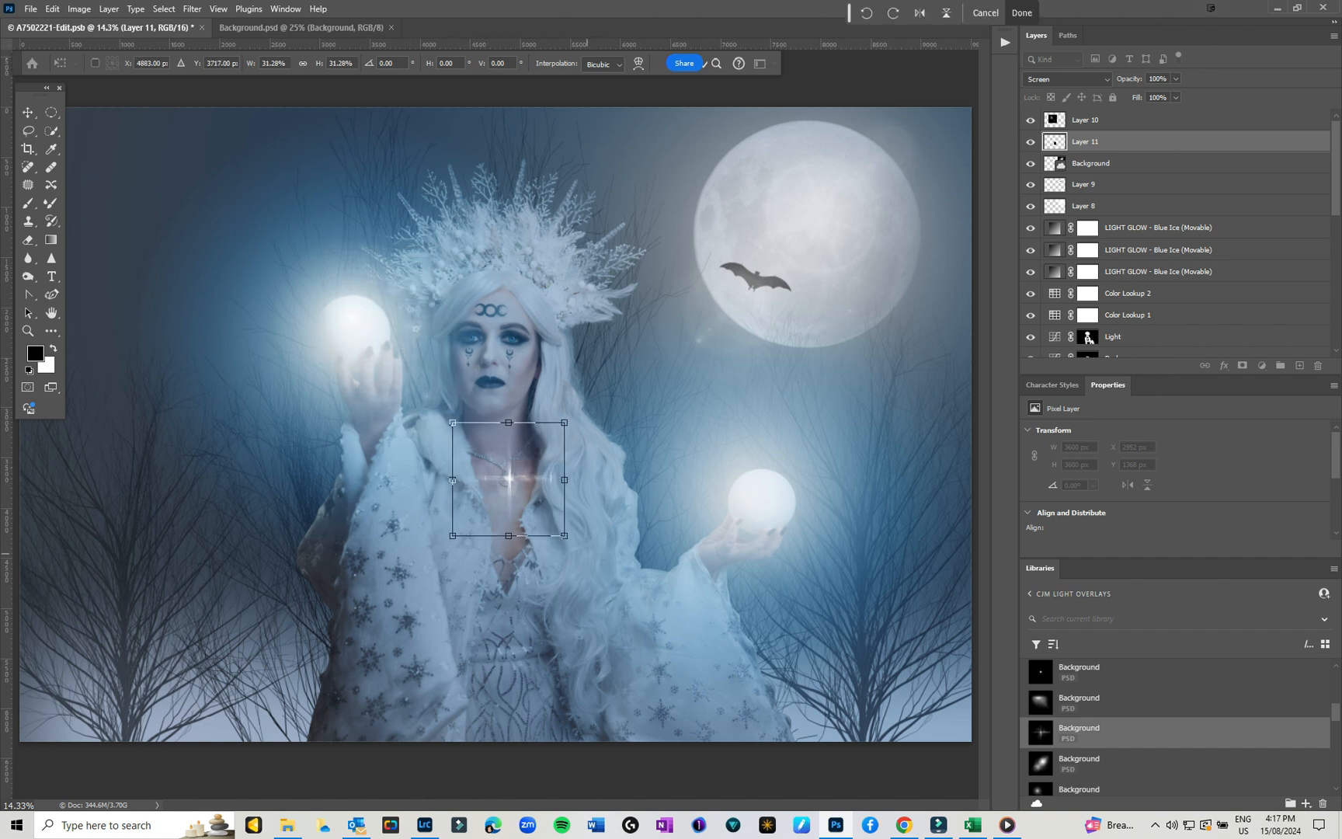
{"action": "left_click_drag", "start_coordinate": [565, 536], "coordinate": [530, 504]}
{"action": "key", "text": "Return"}
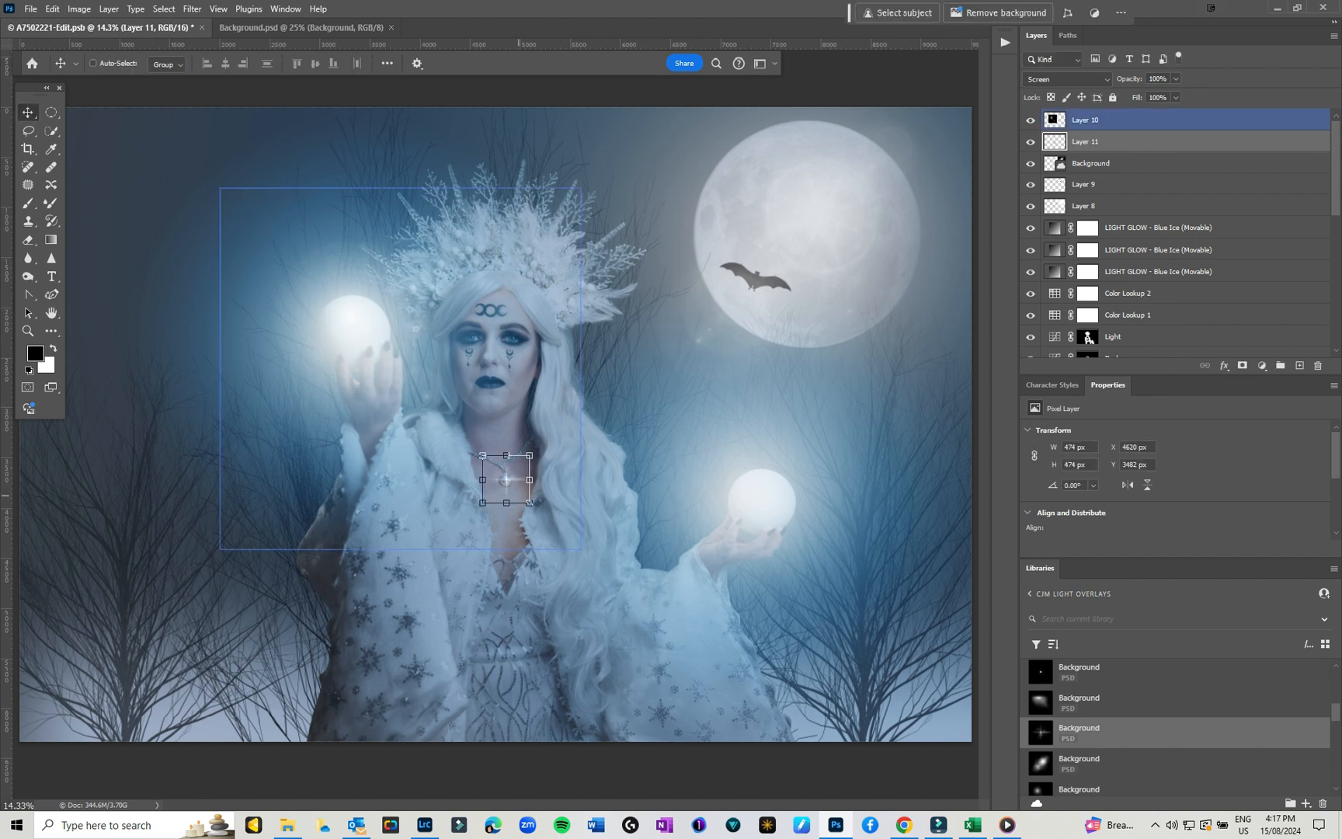
Select Layer 10 and run the Snow - Heavy Snow action from the Instant Snow v2 set
{"action": "left_click", "coordinate": [1118, 121]}
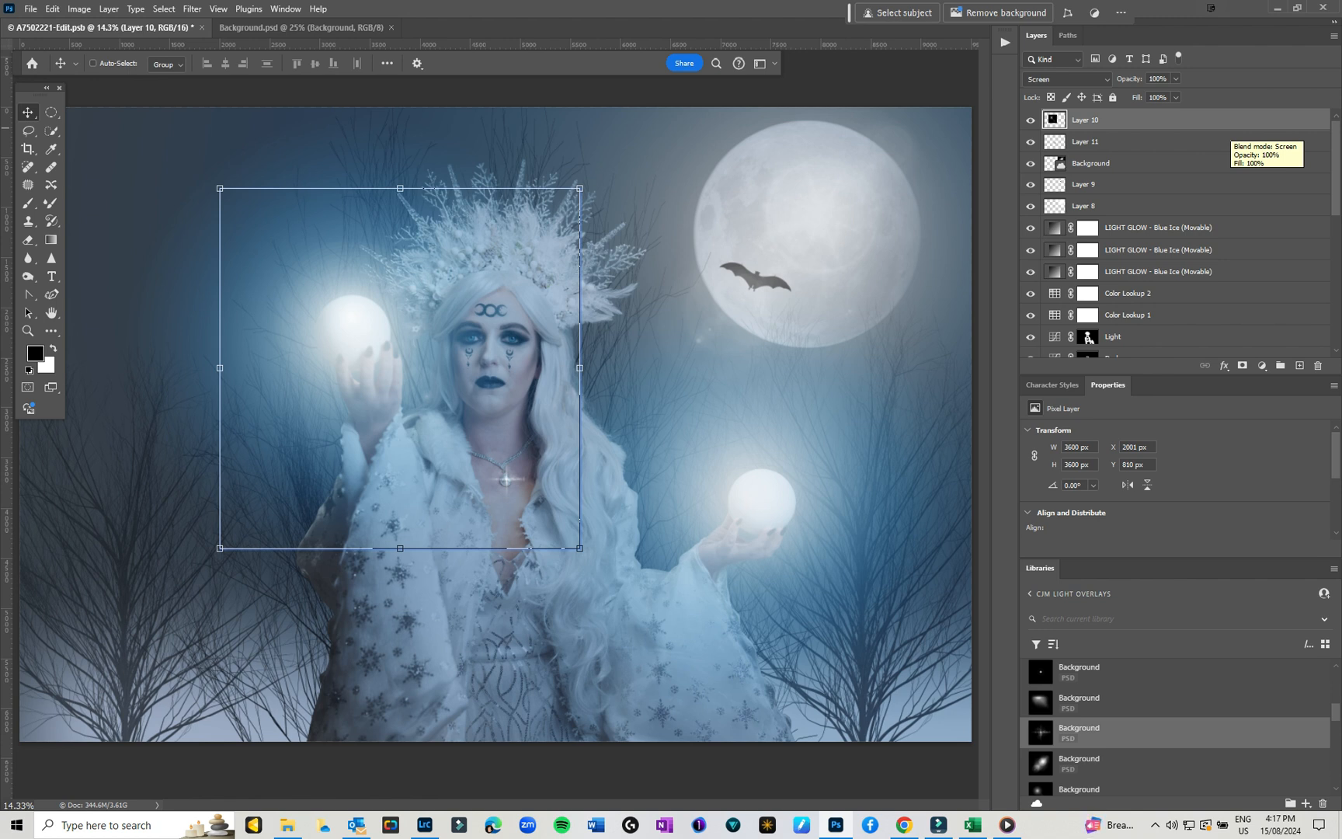
{"action": "left_click", "coordinate": [1005, 43]}
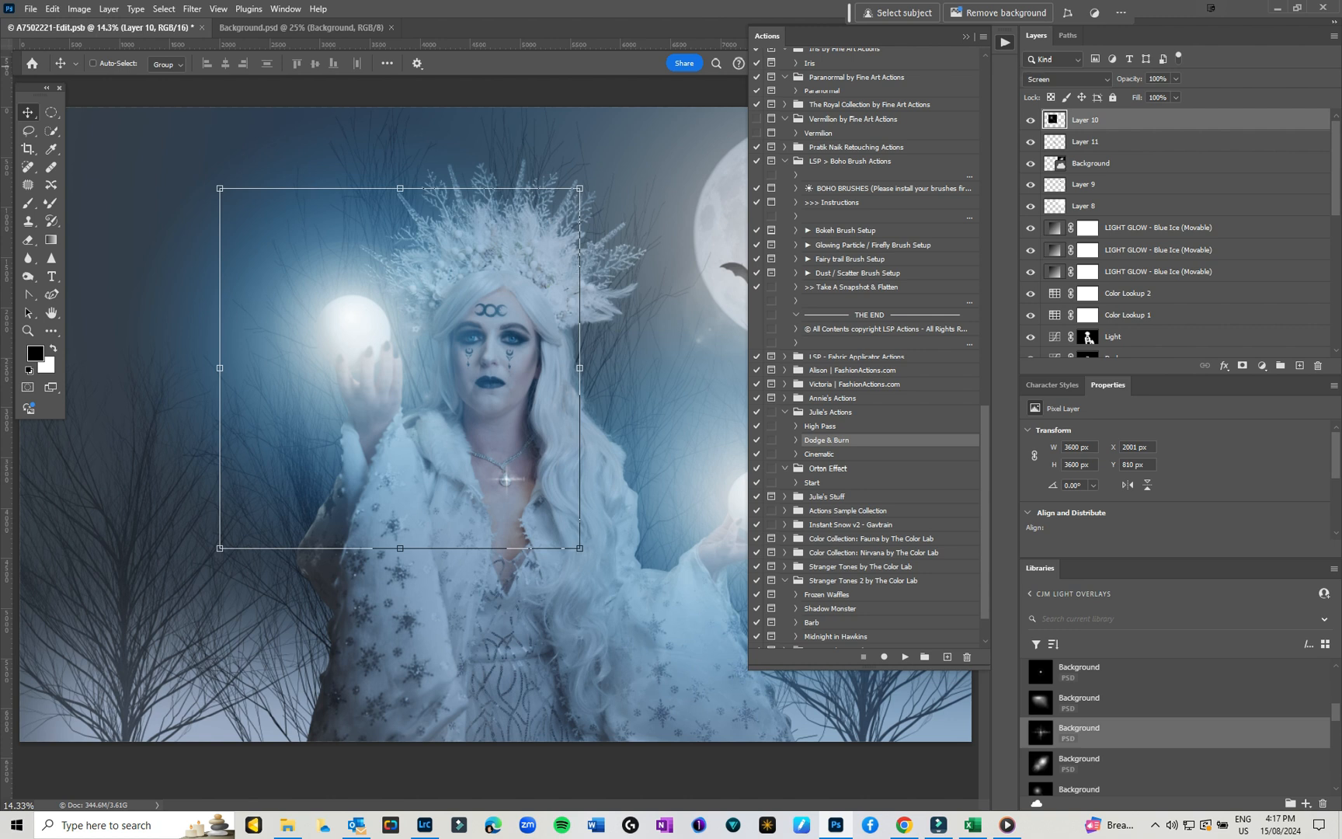
{"action": "left_click", "coordinate": [784, 524]}
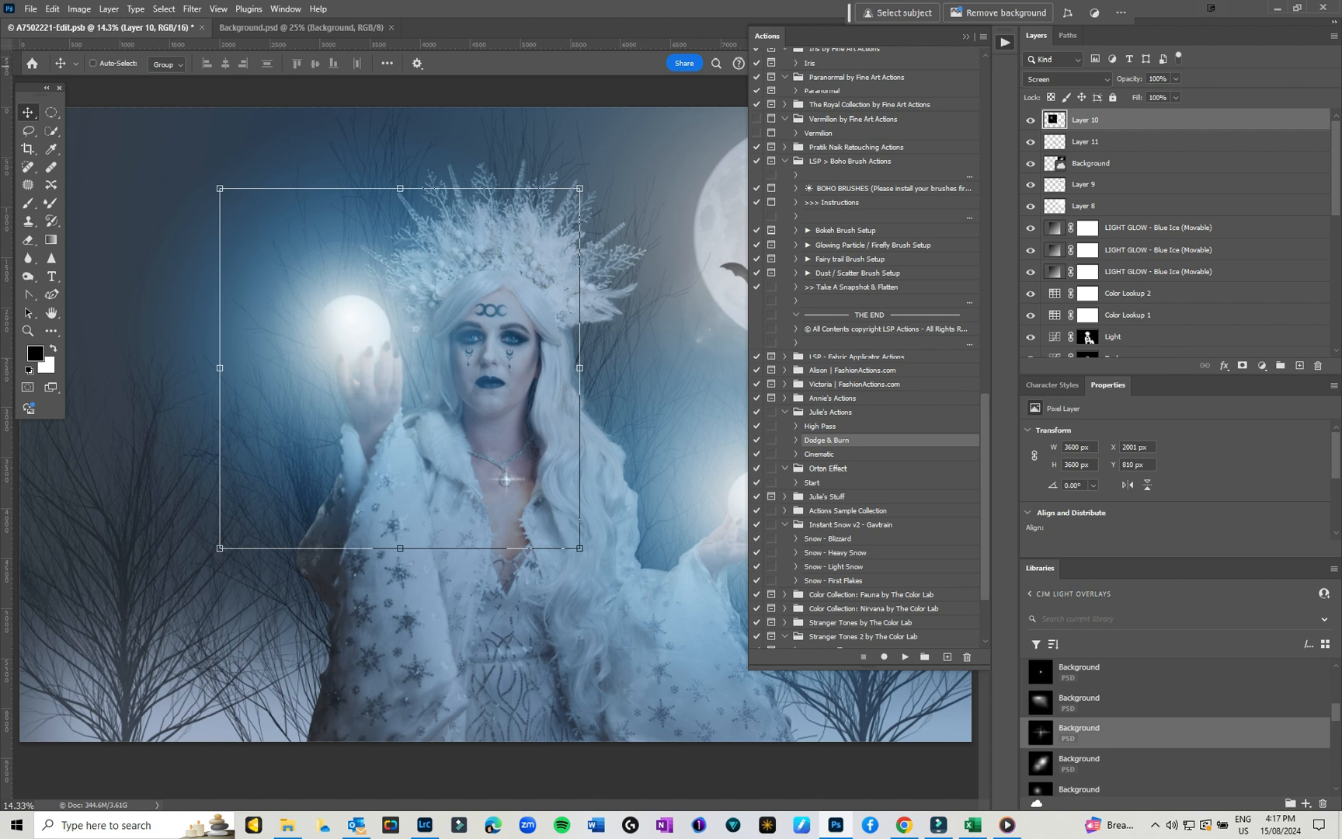
{"action": "left_click", "coordinate": [835, 553]}
{"action": "left_click", "coordinate": [906, 657]}
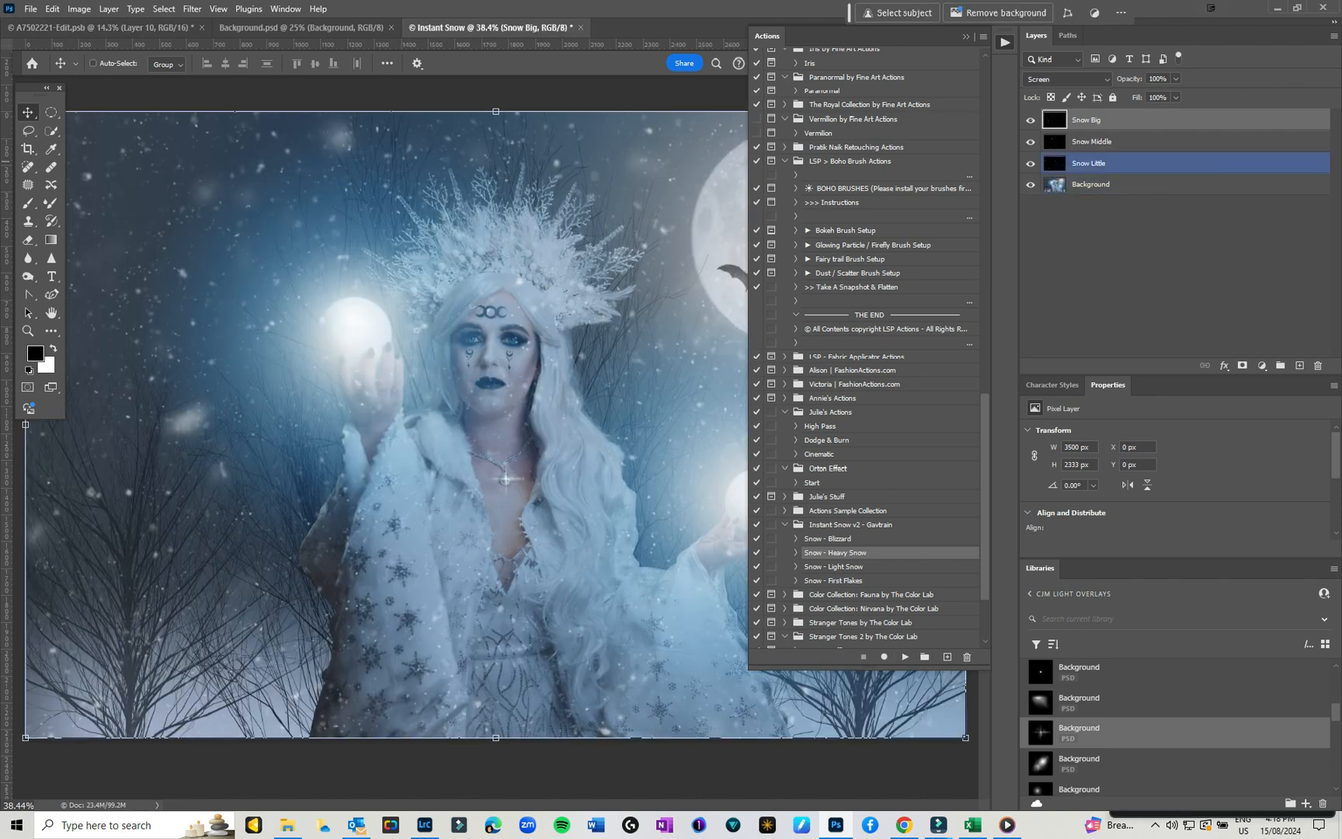
Copy the Snow Big, Snow Middle and Snow Little layers into the composite and scale them to cover the whole canvas
{"action": "left_click", "coordinate": [1111, 164], "text": "shift"}
{"action": "left_click_drag", "start_coordinate": [1112, 121], "coordinate": [167, 321]}
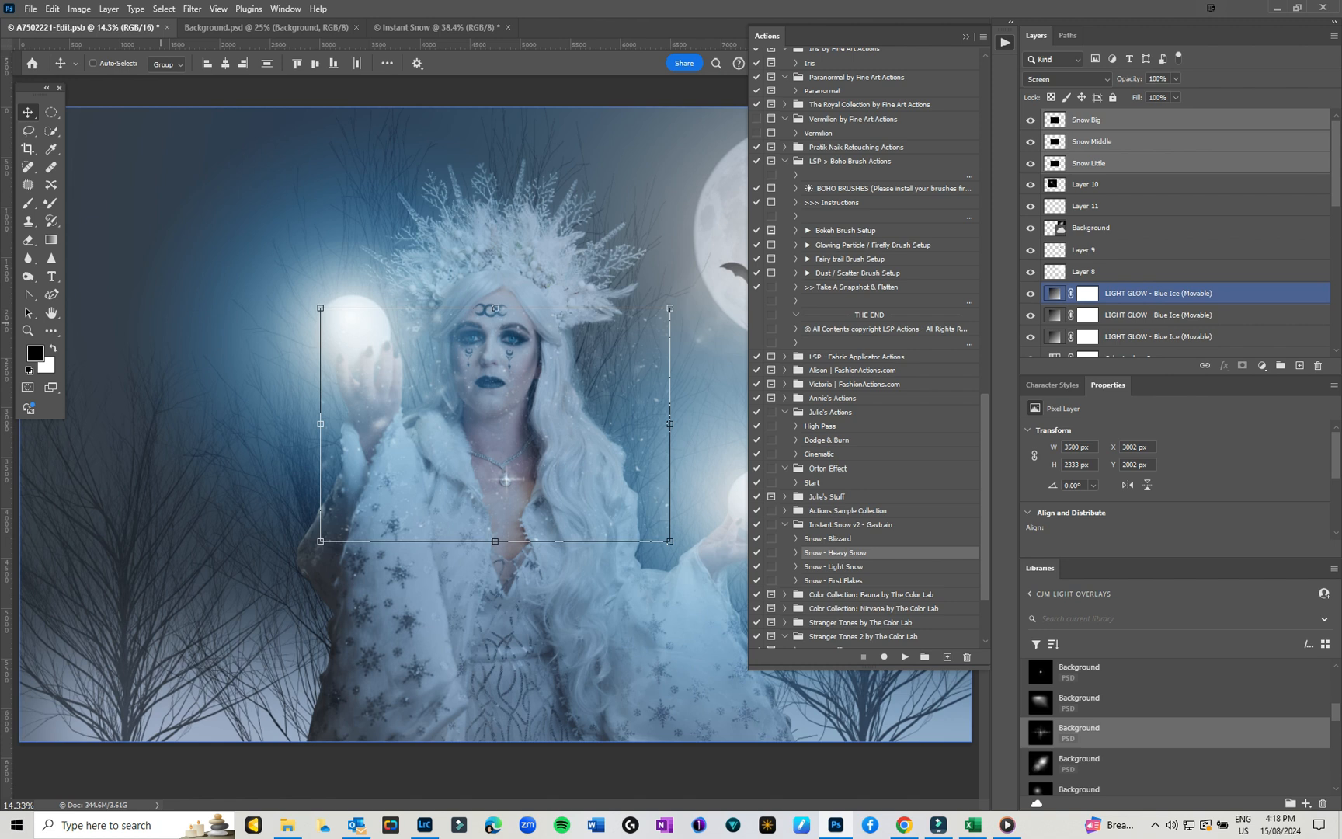
{"action": "key", "text": "ctrl+minus"}
{"action": "key", "text": "ctrl+minus"}
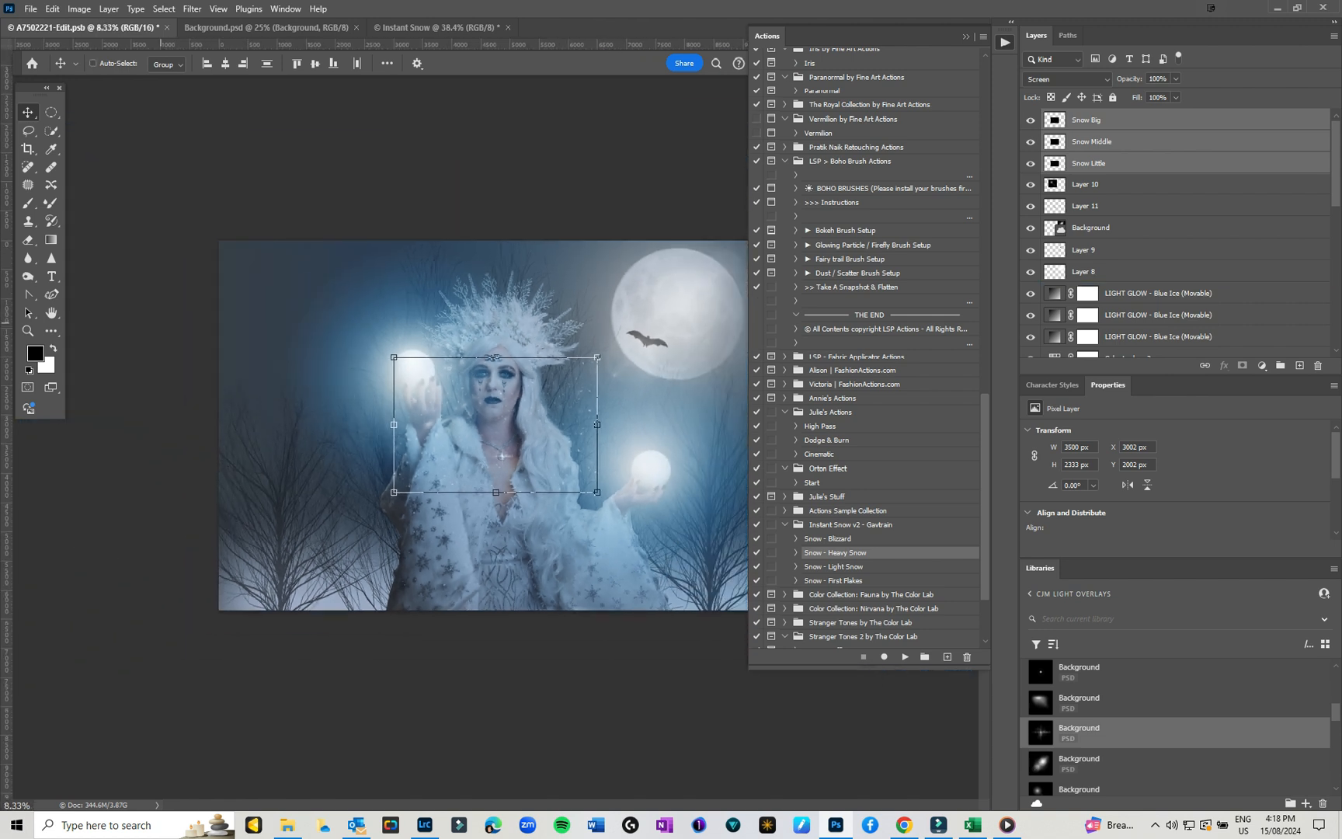
{"action": "left_click", "coordinate": [967, 36]}
{"action": "left_click_drag", "start_coordinate": [477, 420], "coordinate": [307, 311]}
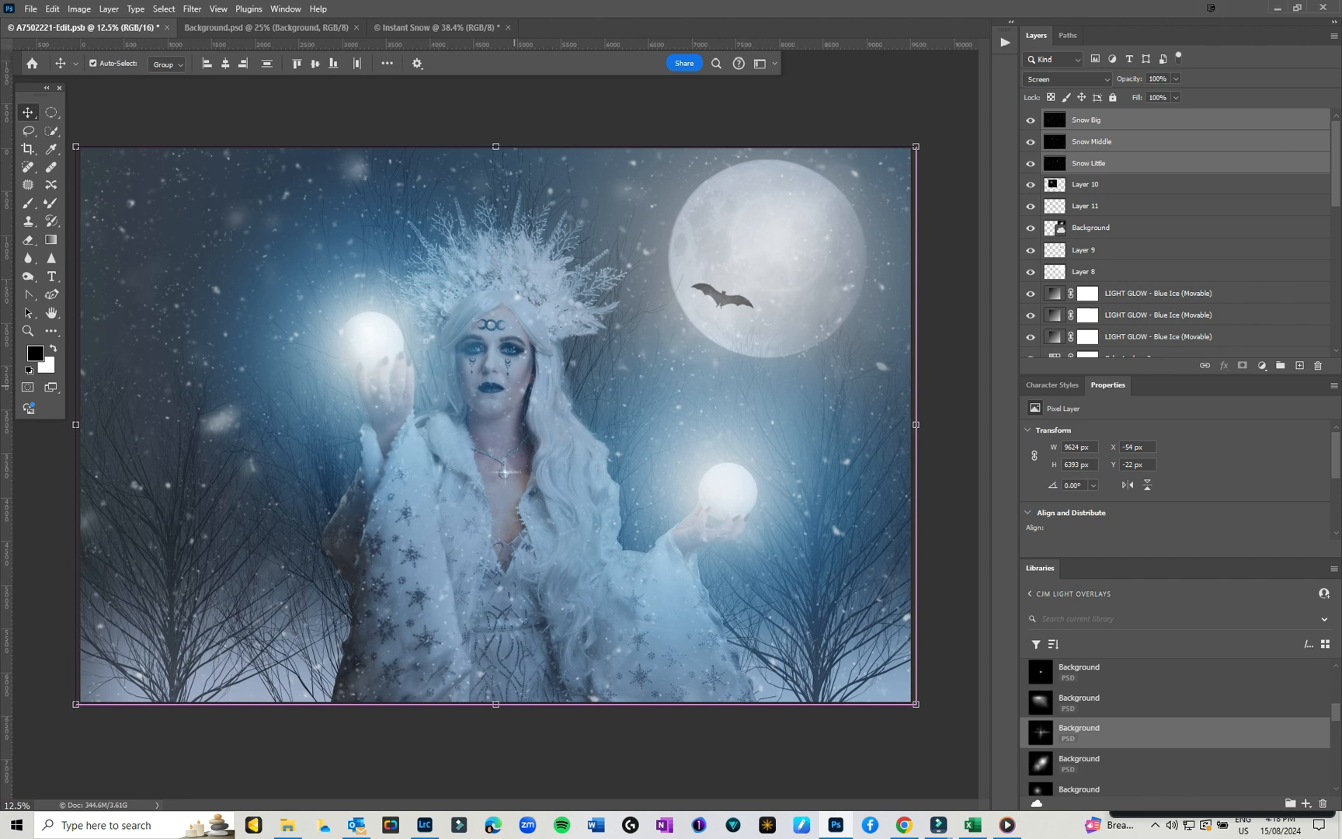
Hide Snow Big and Snow Middle, add a mask to Snow Little and paint the snow off the face in black
{"action": "key", "text": "ctrl+plus"}
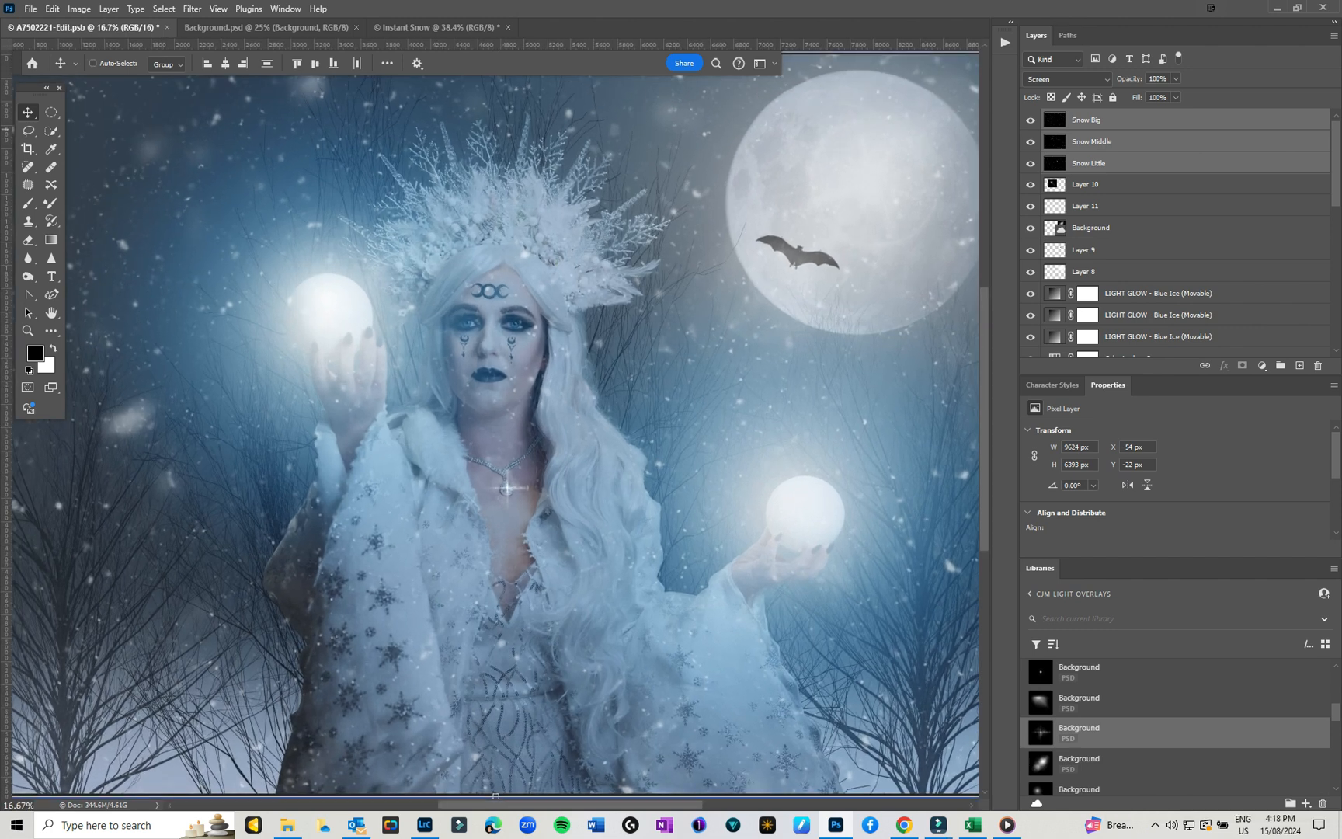
{"action": "left_click", "coordinate": [1031, 142]}
{"action": "left_click", "coordinate": [1101, 164]}
{"action": "left_click", "coordinate": [1242, 365]}
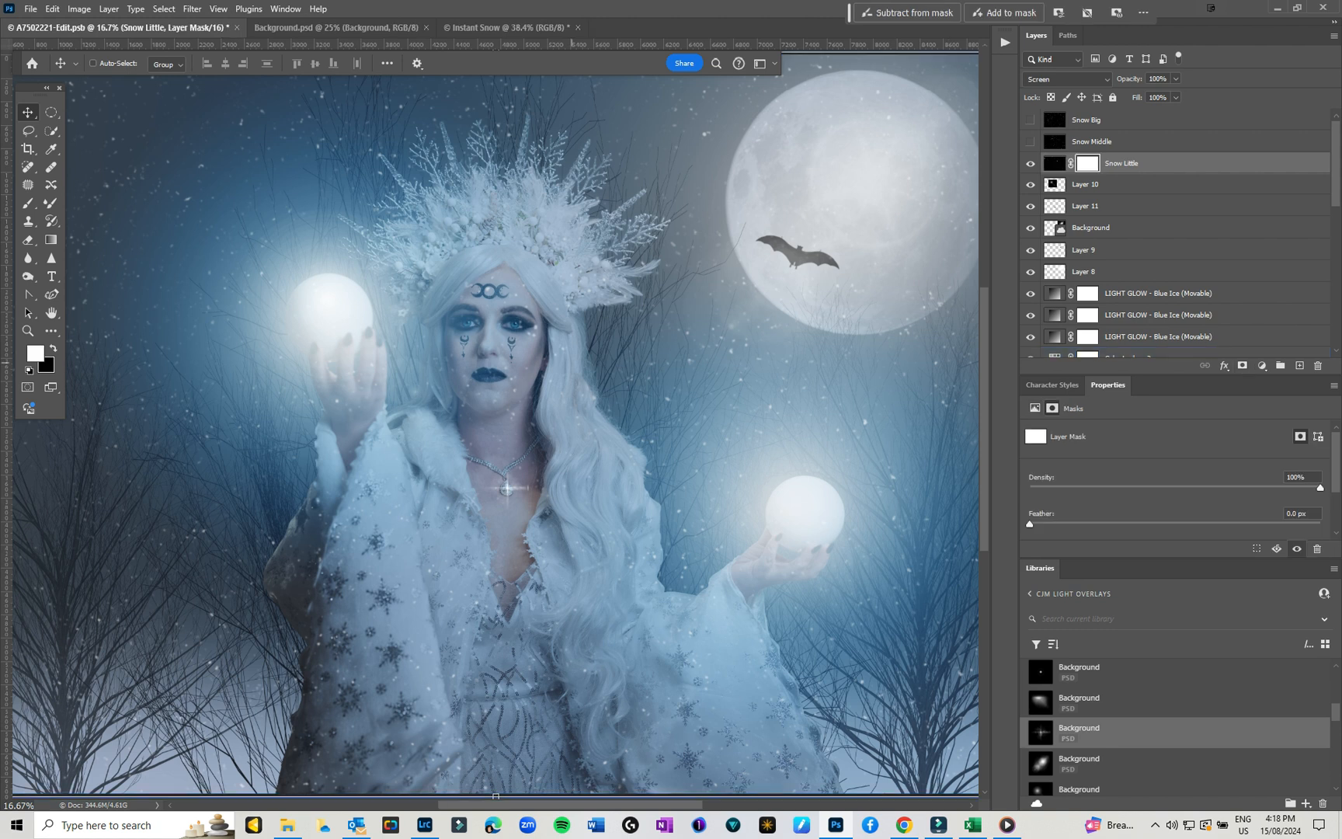
{"action": "key", "text": "b"}
{"action": "key", "text": "x"}
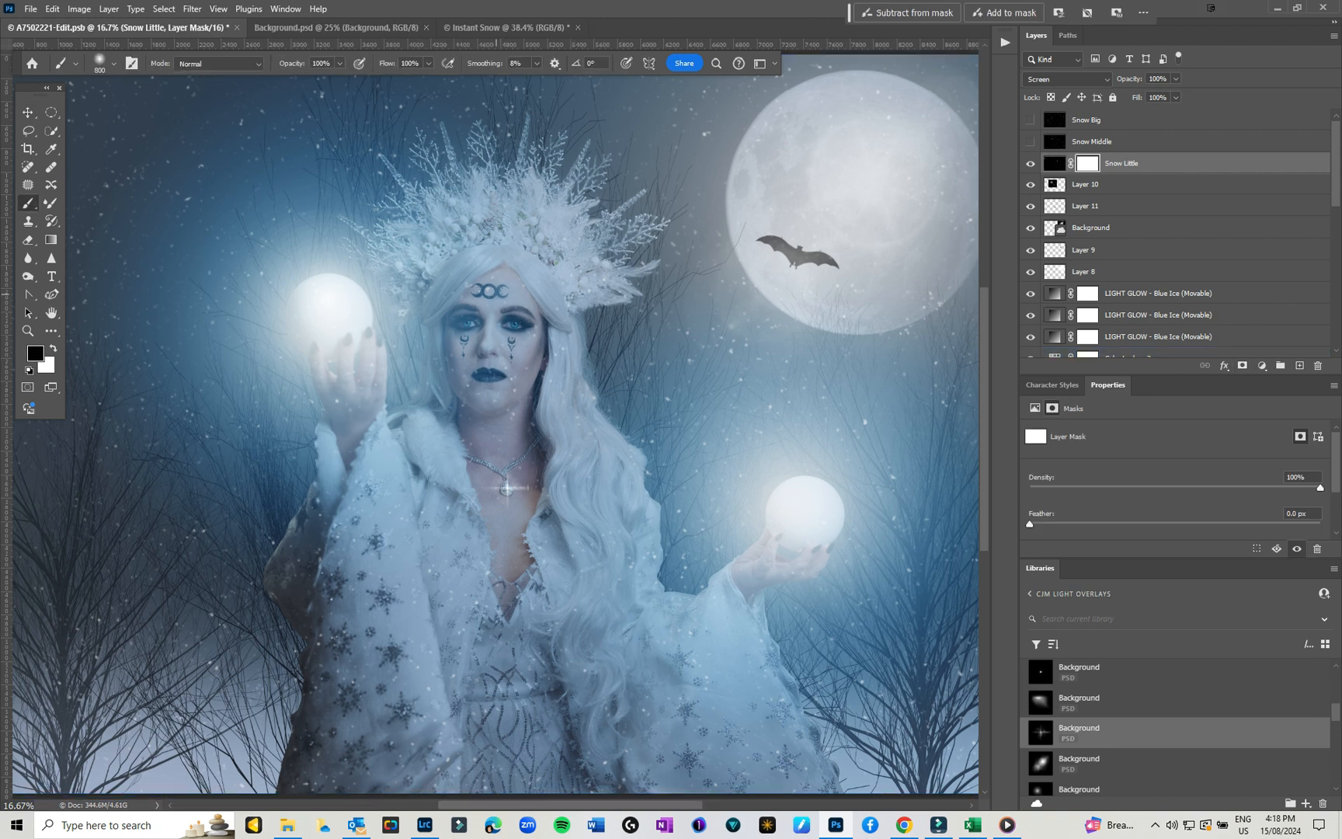
{"action": "left_click", "coordinate": [496, 294]}
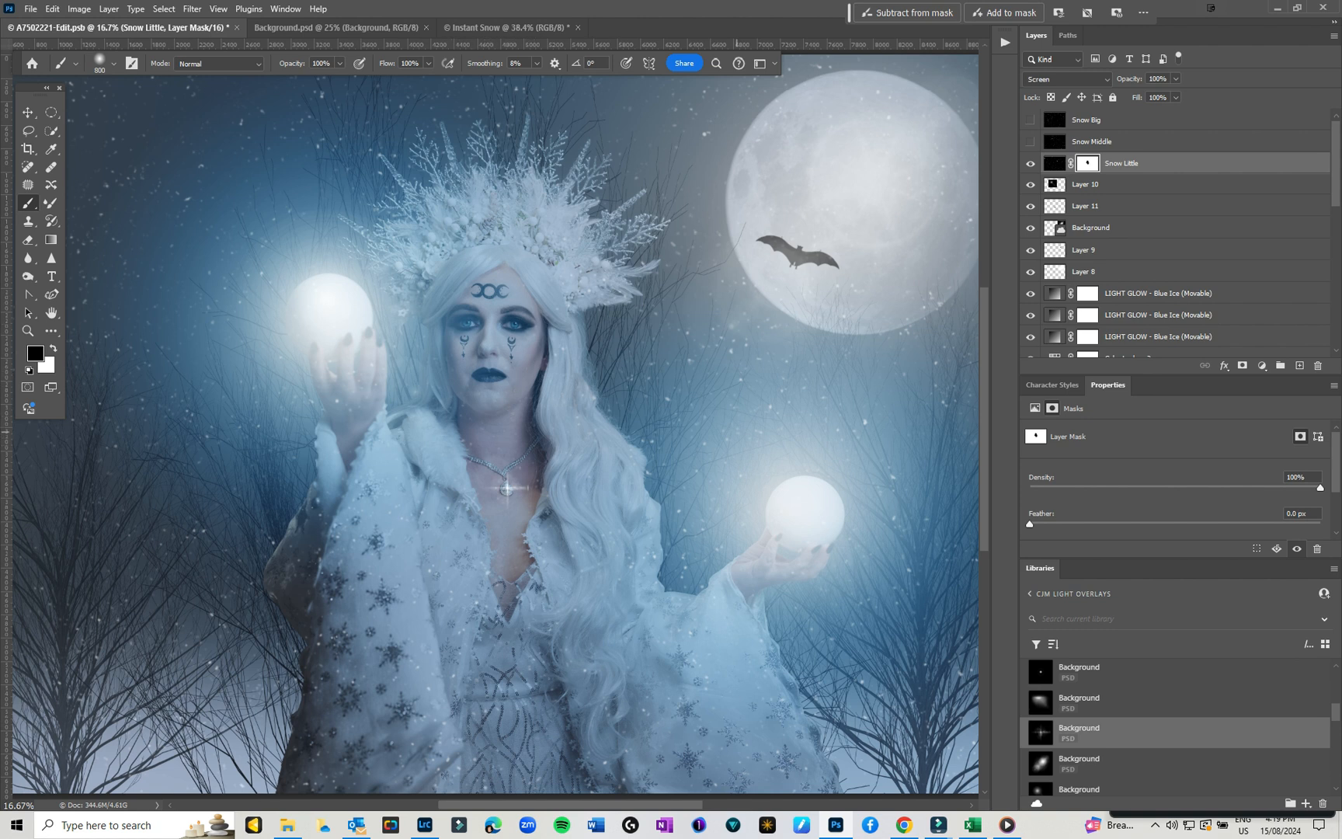
Show Snow Middle, mask its snow off the face with black paint, and make the Snow Big layer visible and active
{"action": "left_click", "coordinate": [1031, 142]}
{"action": "left_click", "coordinate": [1092, 142]}
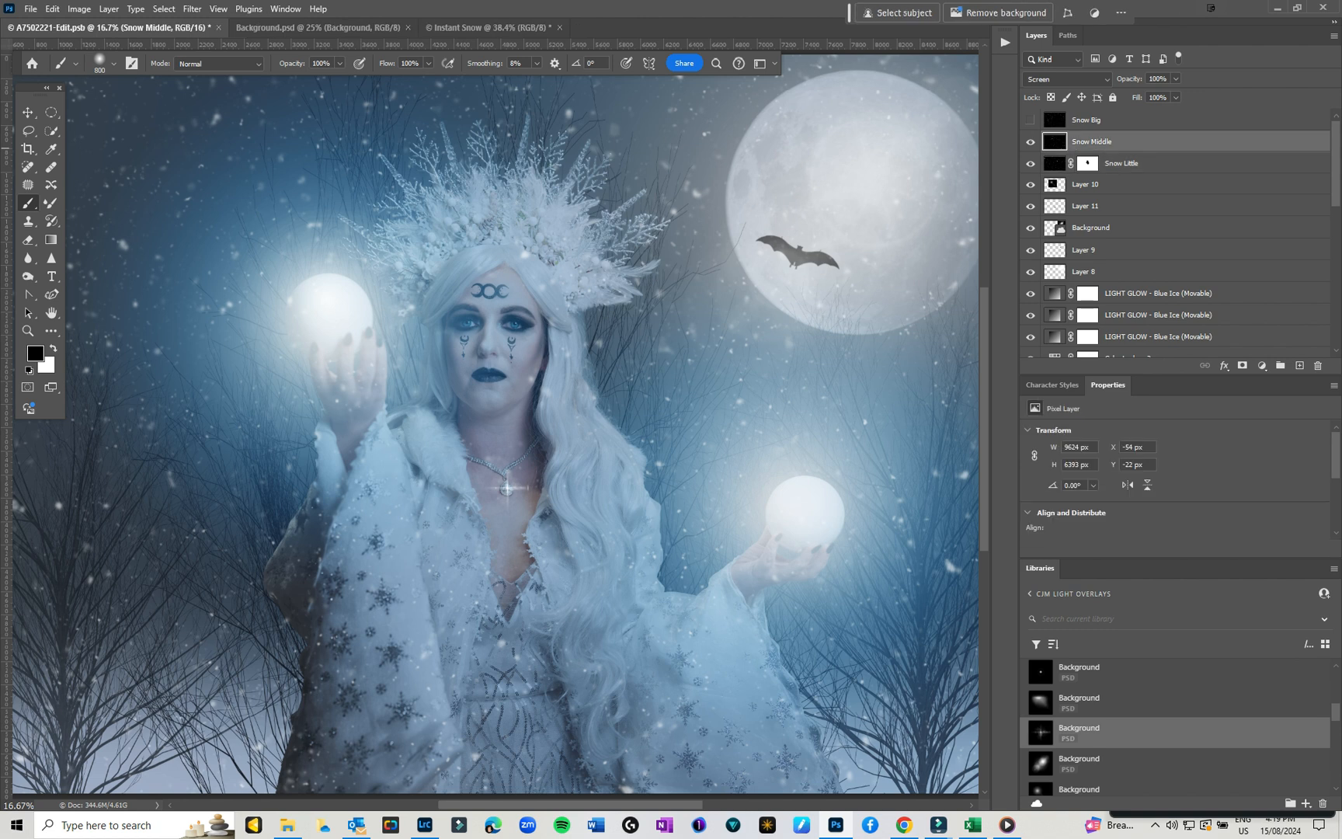
{"action": "left_click", "coordinate": [1243, 366]}
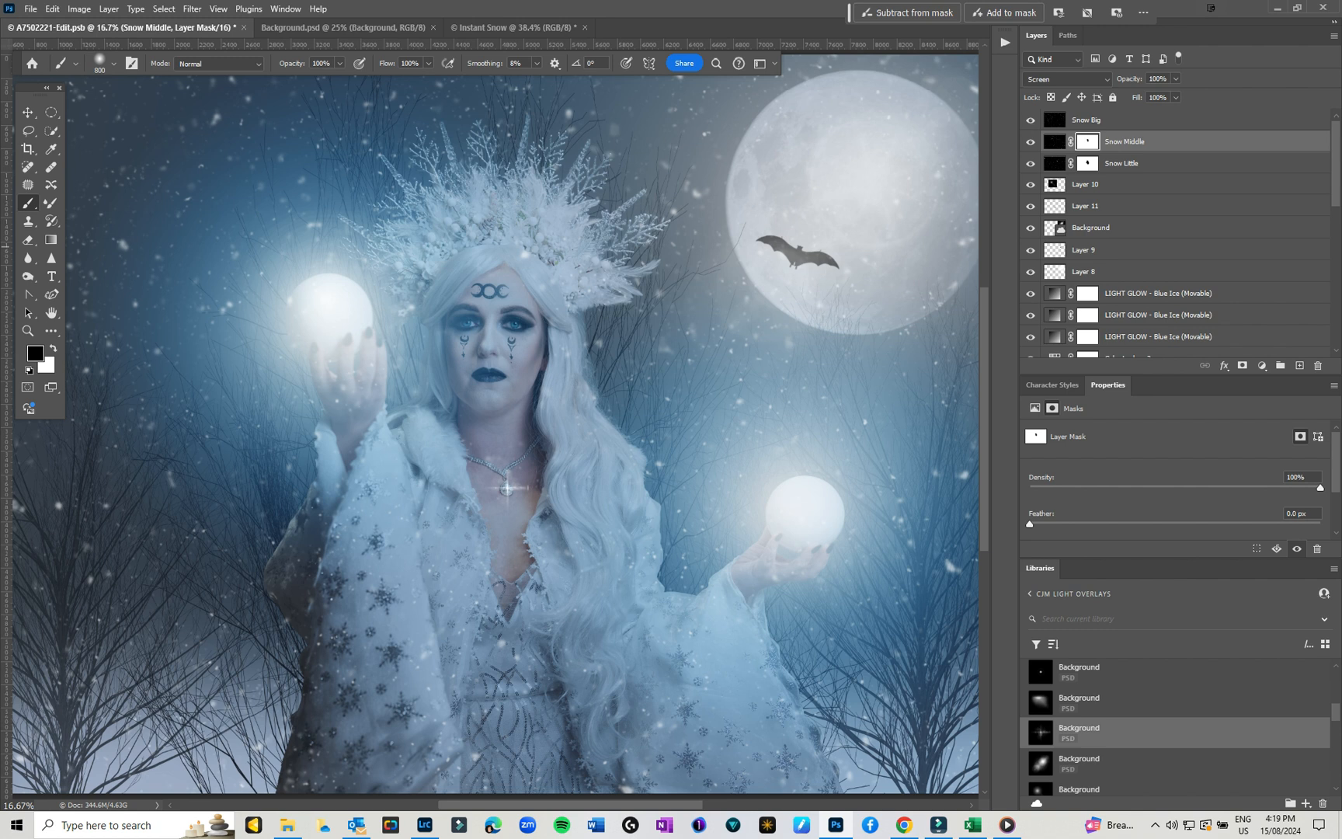
{"action": "left_click", "coordinate": [1088, 120]}
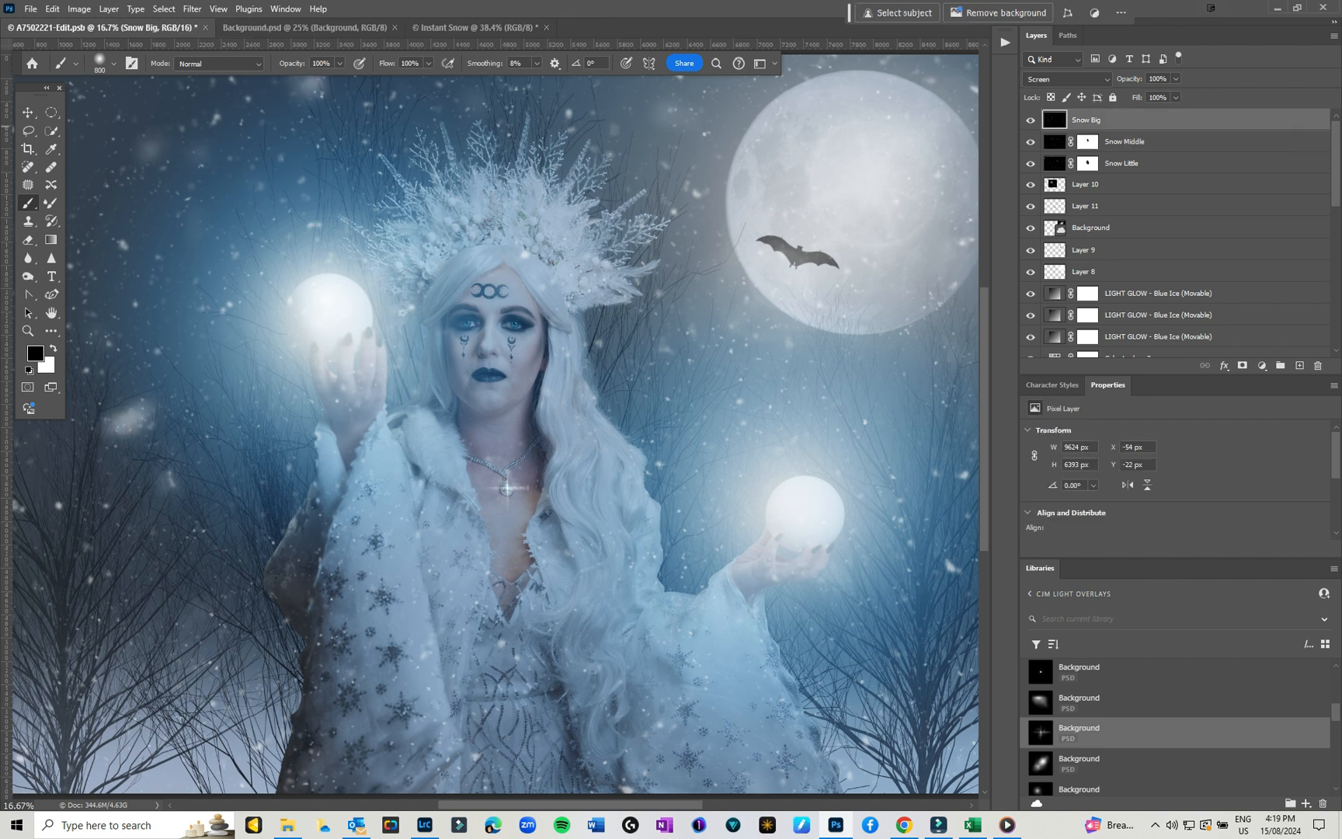
Run the Iris action from the Iris by Fine Art Actions set above Snow Big and set the resulting group's opacity to 23%
{"action": "key", "text": "ctrl+0"}
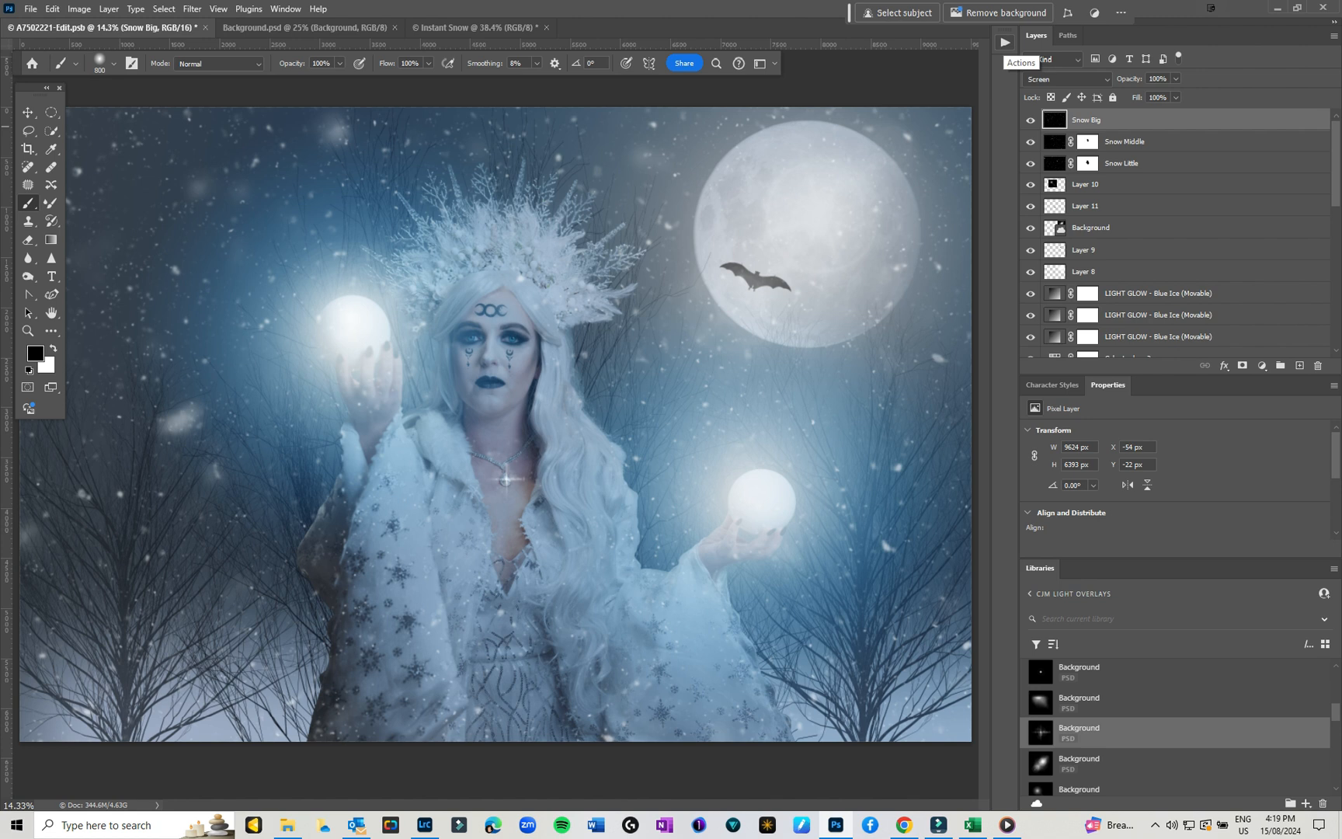
{"action": "left_click", "coordinate": [1005, 42]}
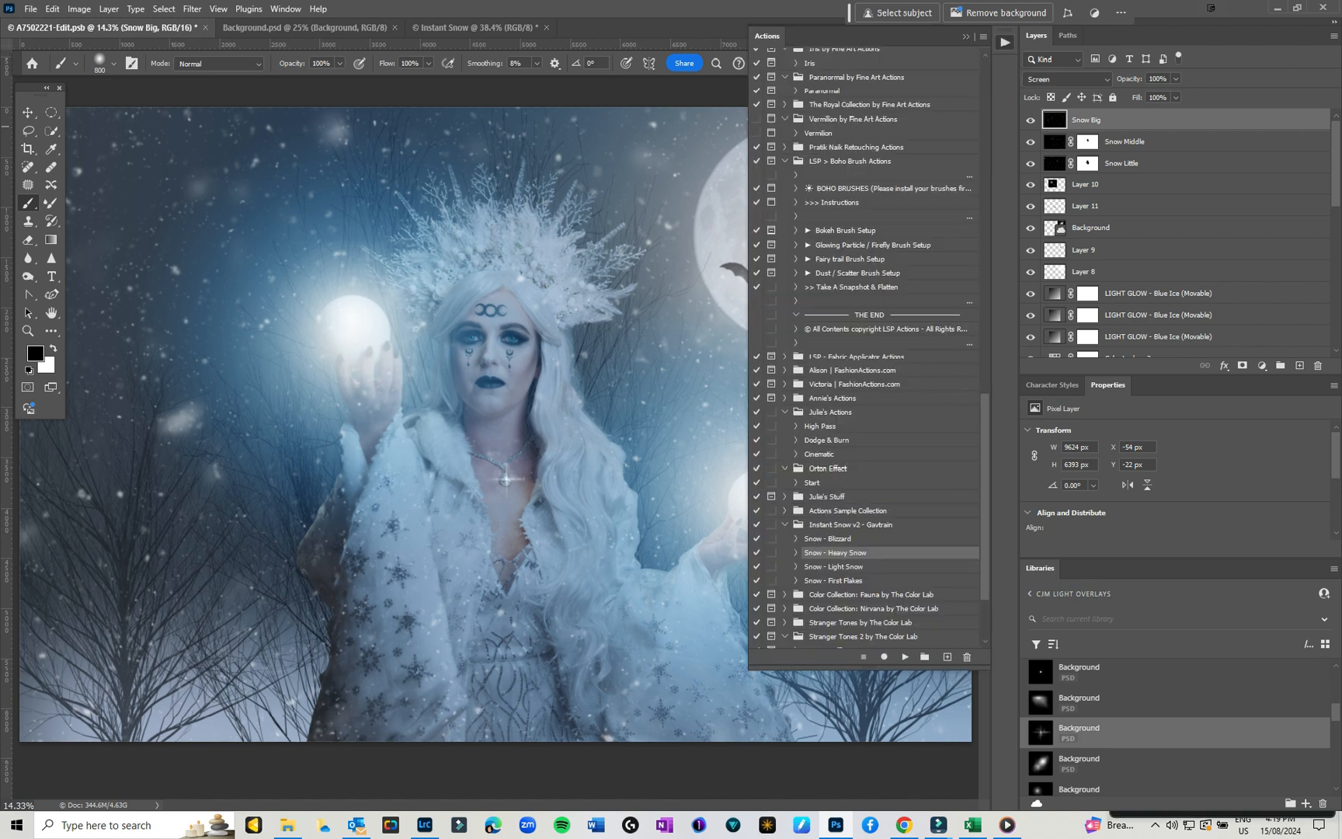
{"action": "scroll", "coordinate": [862, 553], "scroll_direction": "up", "scroll_amount": 8}
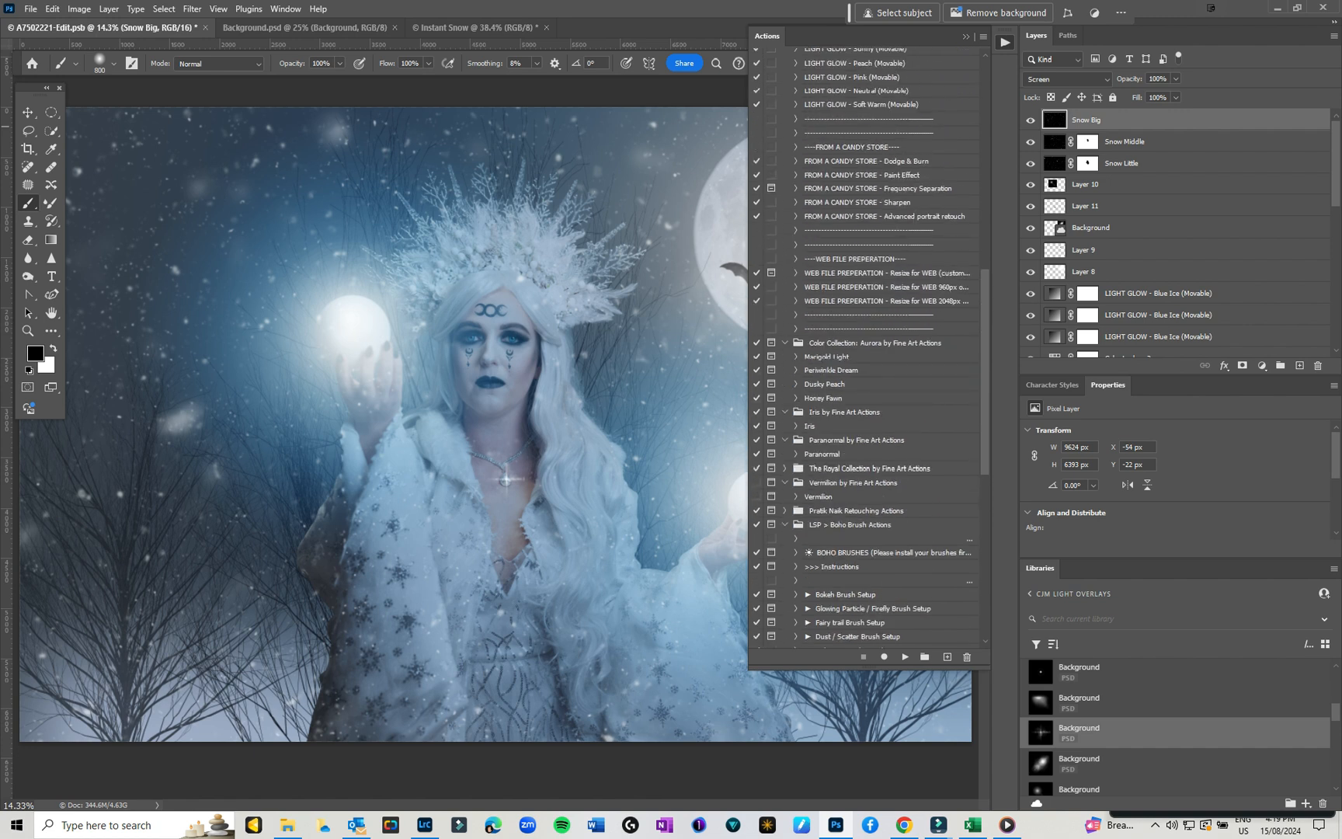
{"action": "left_click", "coordinate": [810, 427]}
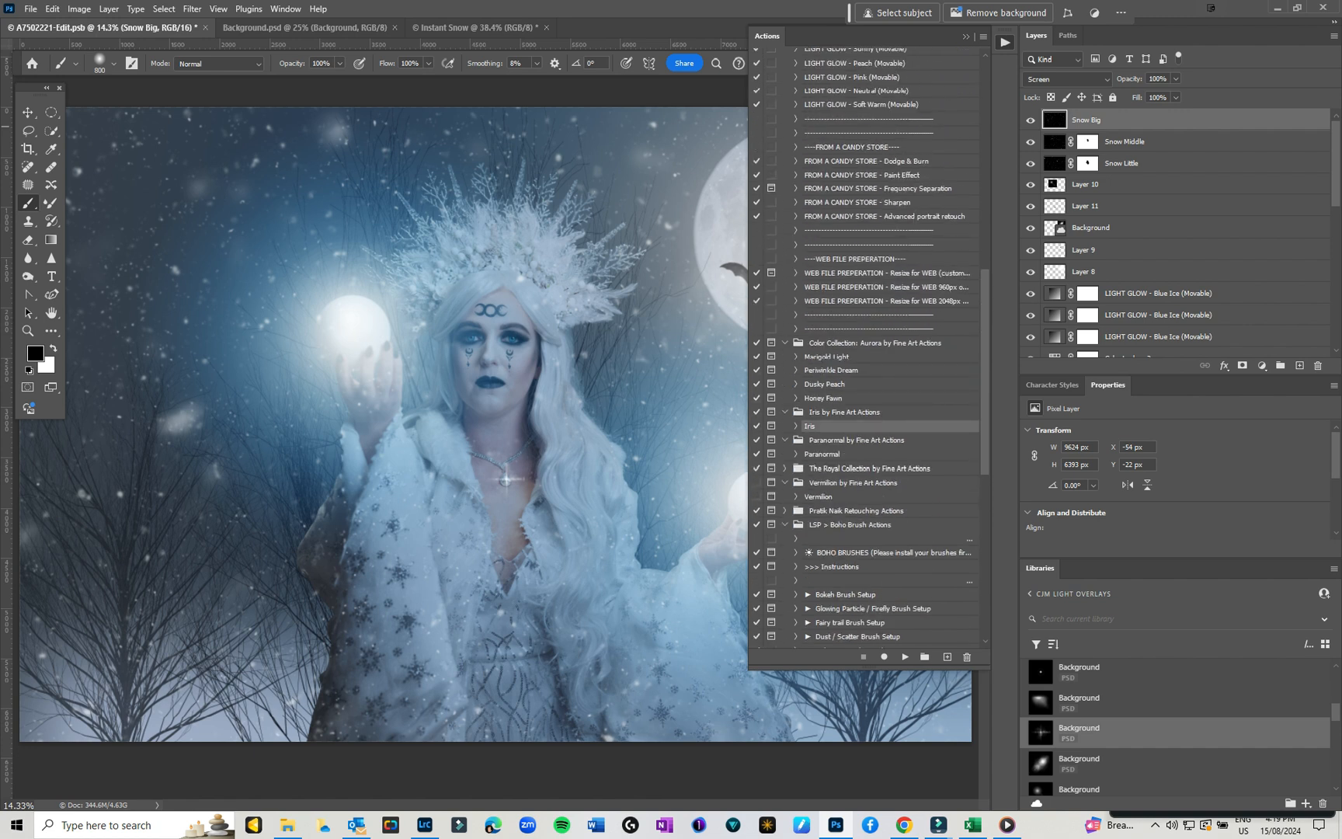
{"action": "left_click", "coordinate": [905, 658]}
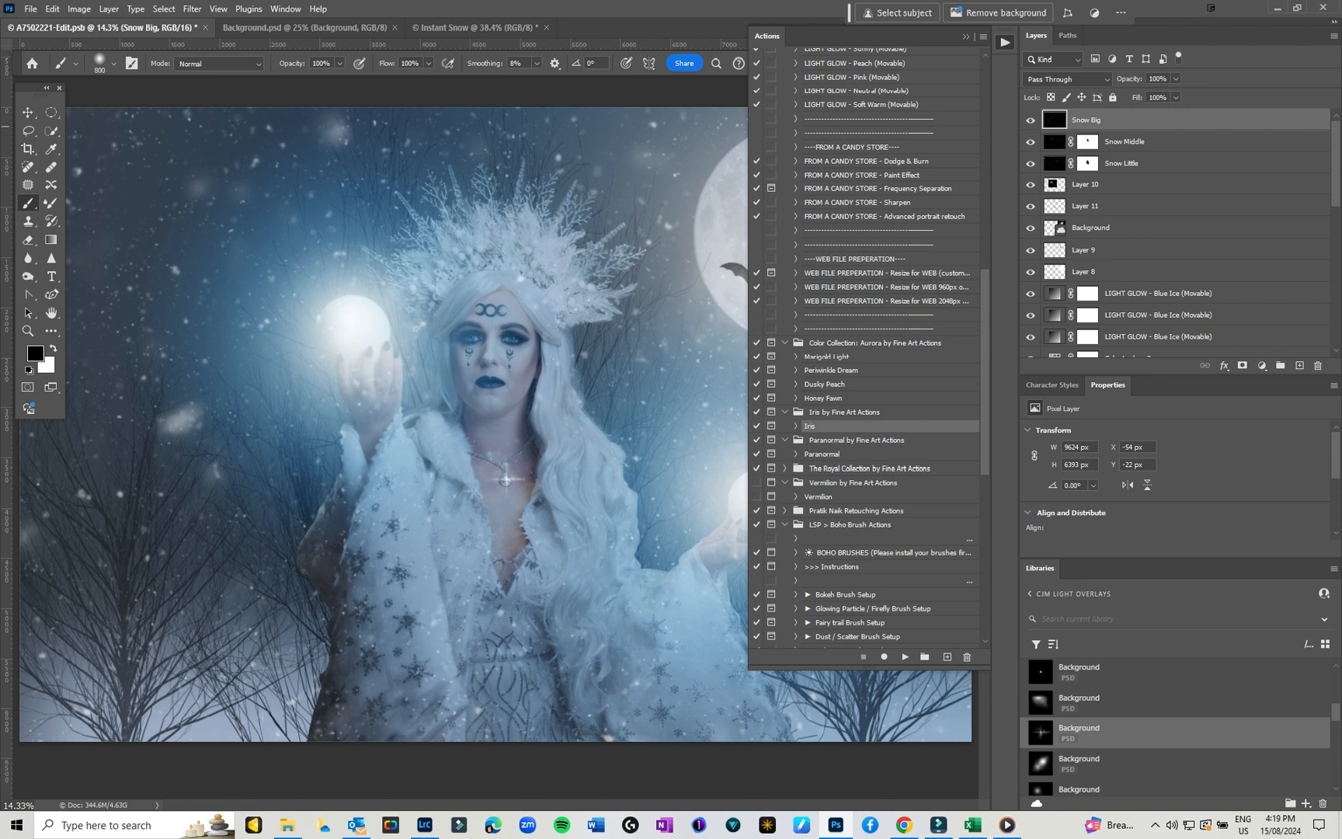
{"action": "key", "text": "Return"}
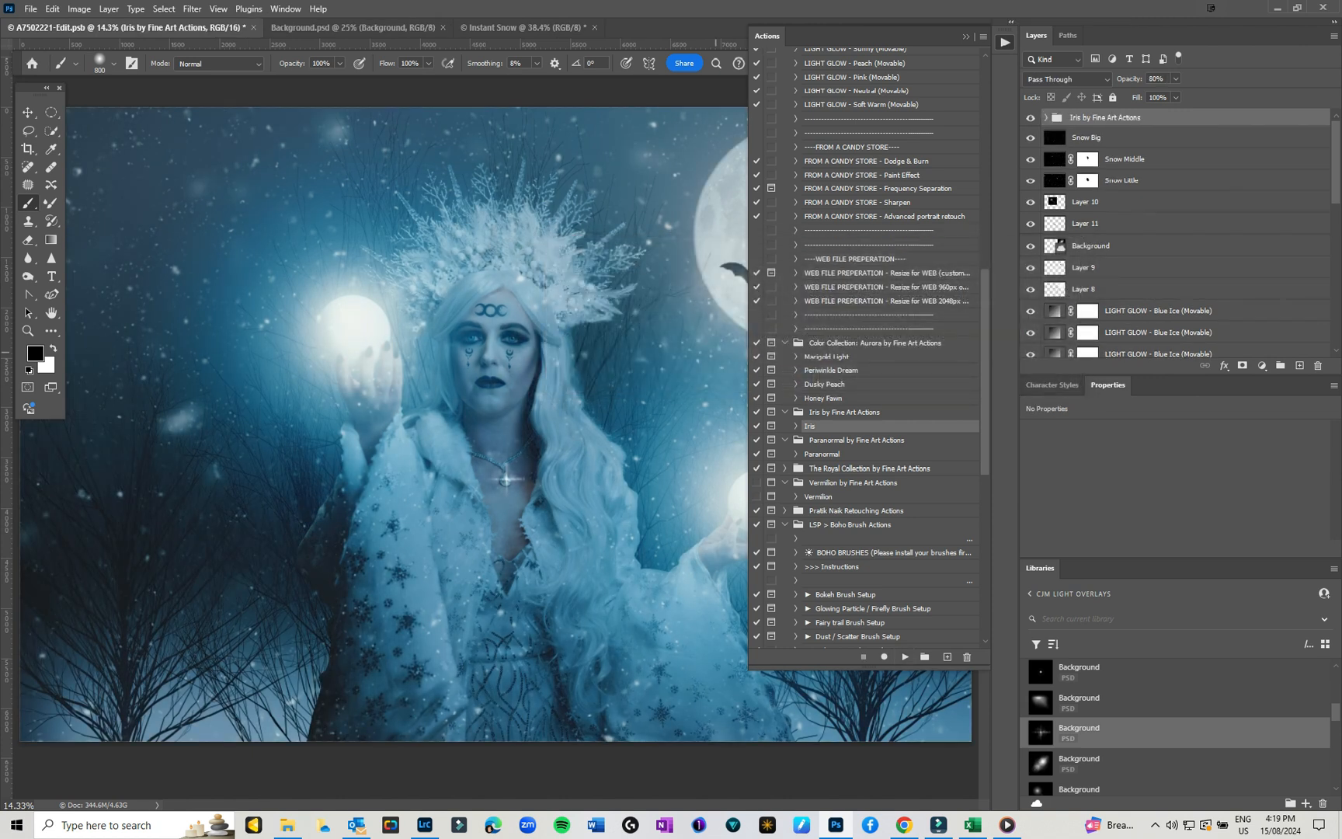
{"action": "left_click", "coordinate": [966, 36]}
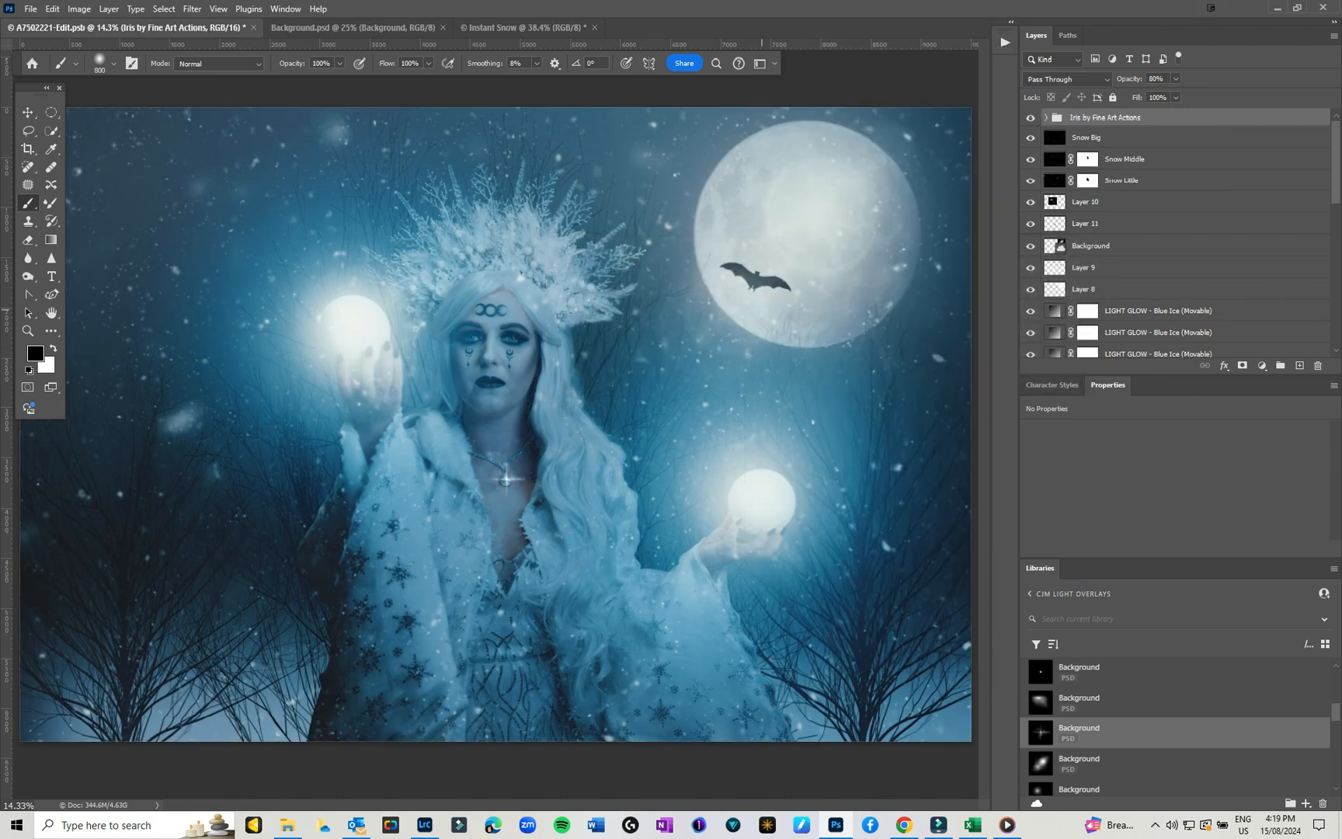
{"action": "left_click", "coordinate": [1176, 79]}
{"action": "left_click_drag", "start_coordinate": [1179, 94], "coordinate": [1139, 94]}
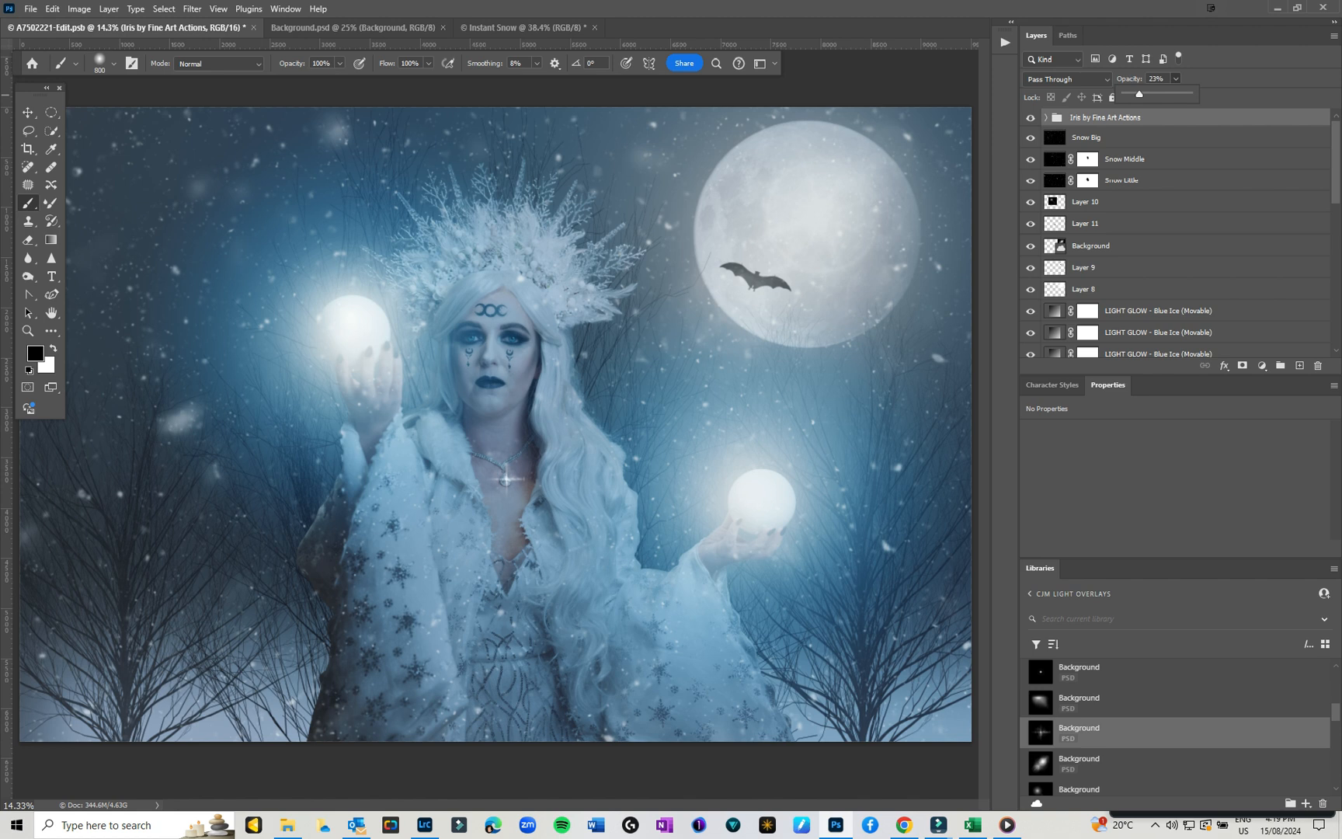
Add a black-to-white Gradient Map adjustment layer above the Iris group and set its blend mode to Luminosity
{"action": "left_click", "coordinate": [1262, 366]}
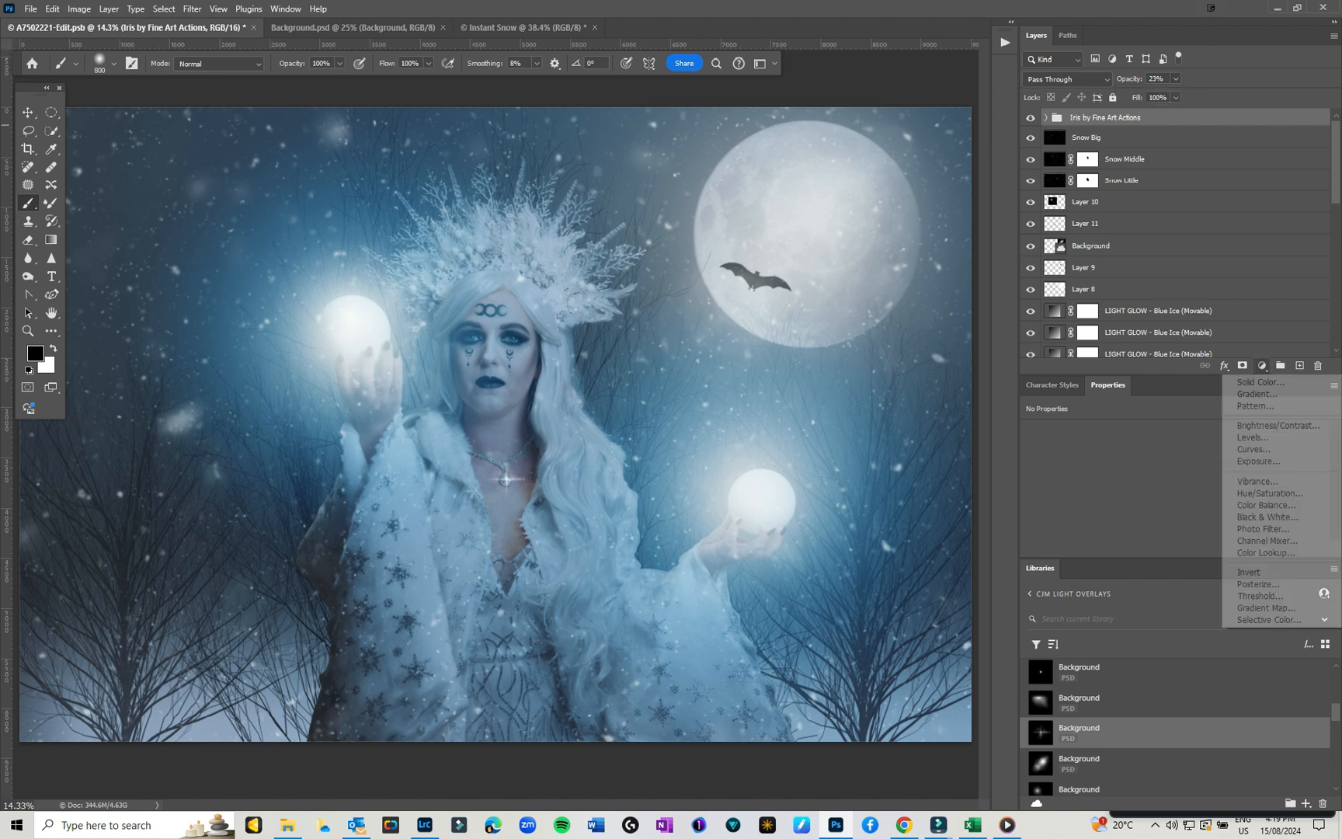
{"action": "left_click", "coordinate": [1266, 607]}
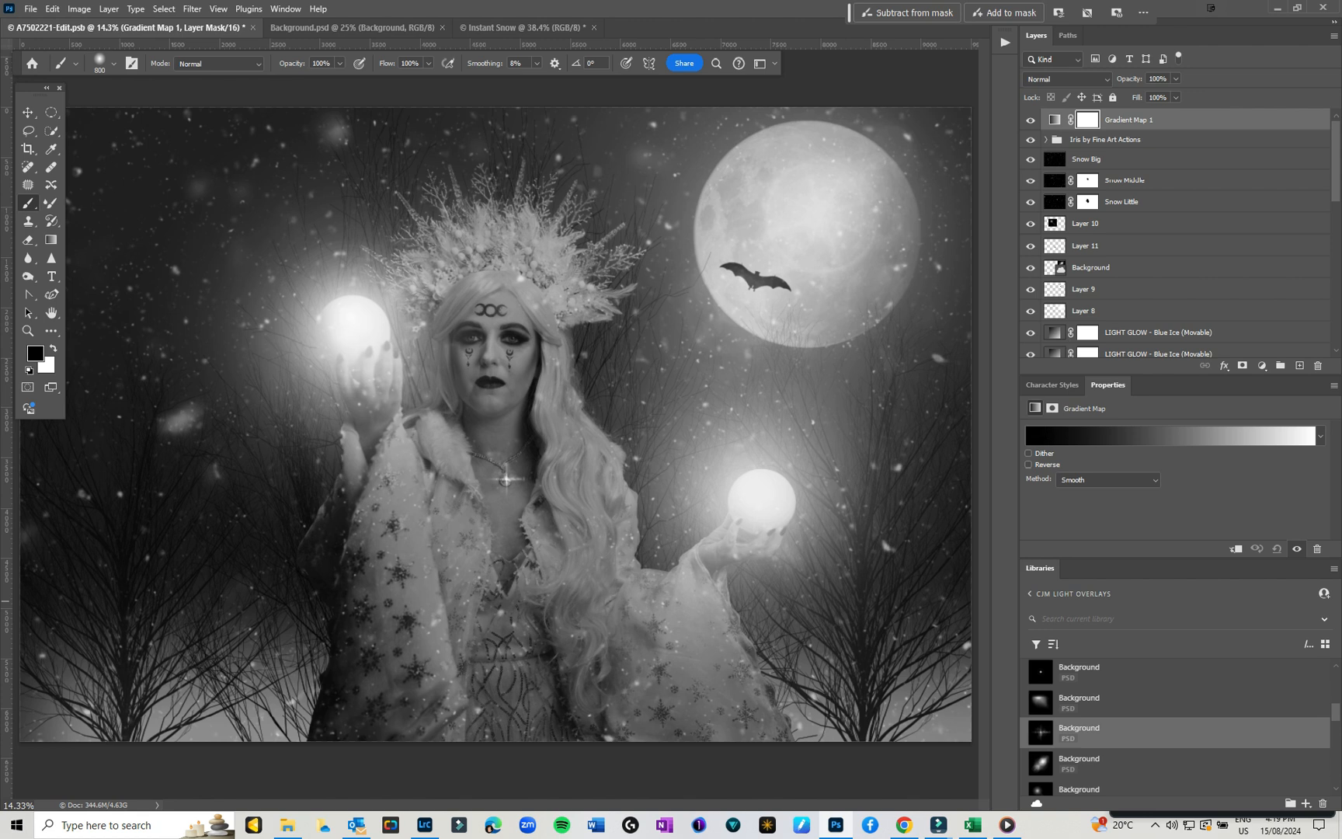
{"action": "left_click", "coordinate": [1067, 79]}
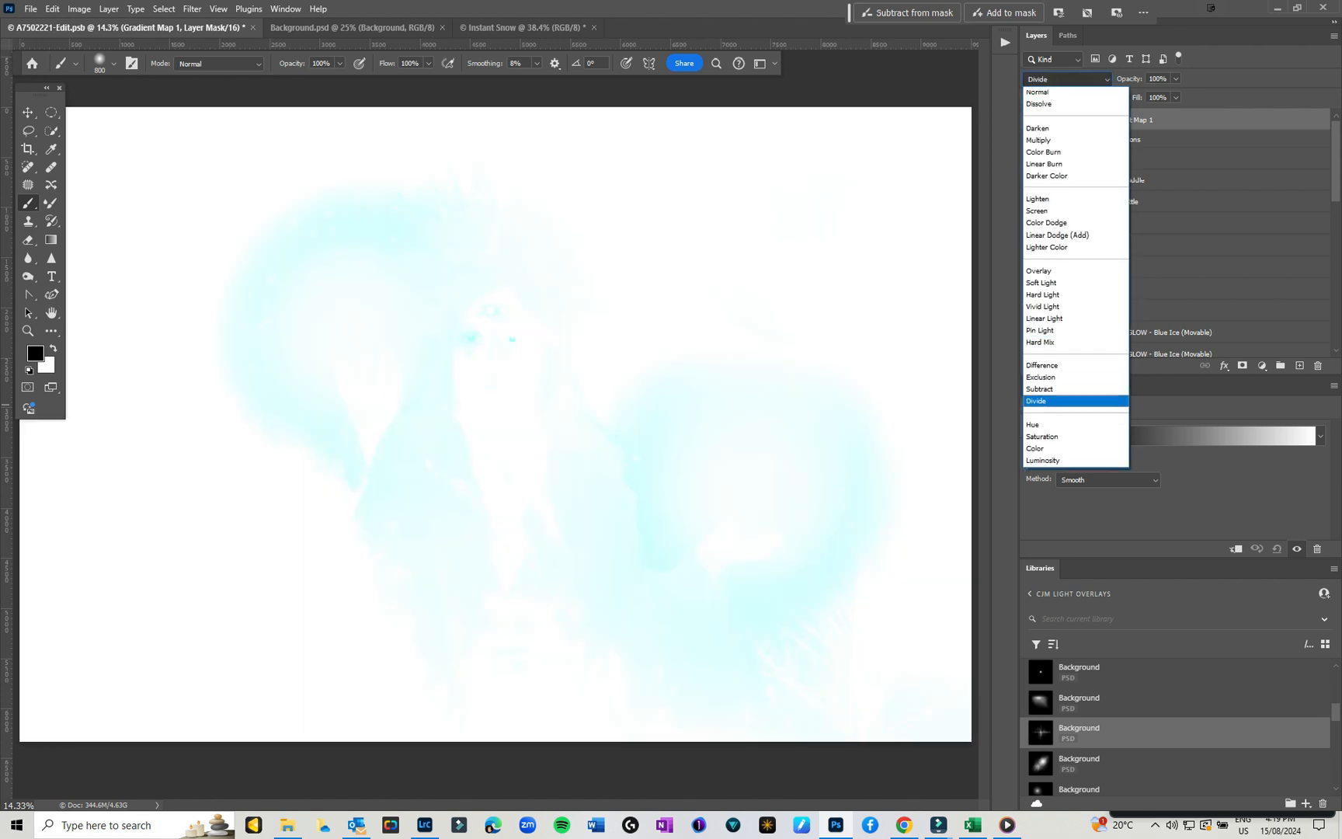
{"action": "key", "text": "Down"}
{"action": "key", "text": "Down"}
{"action": "key", "text": "Down"}
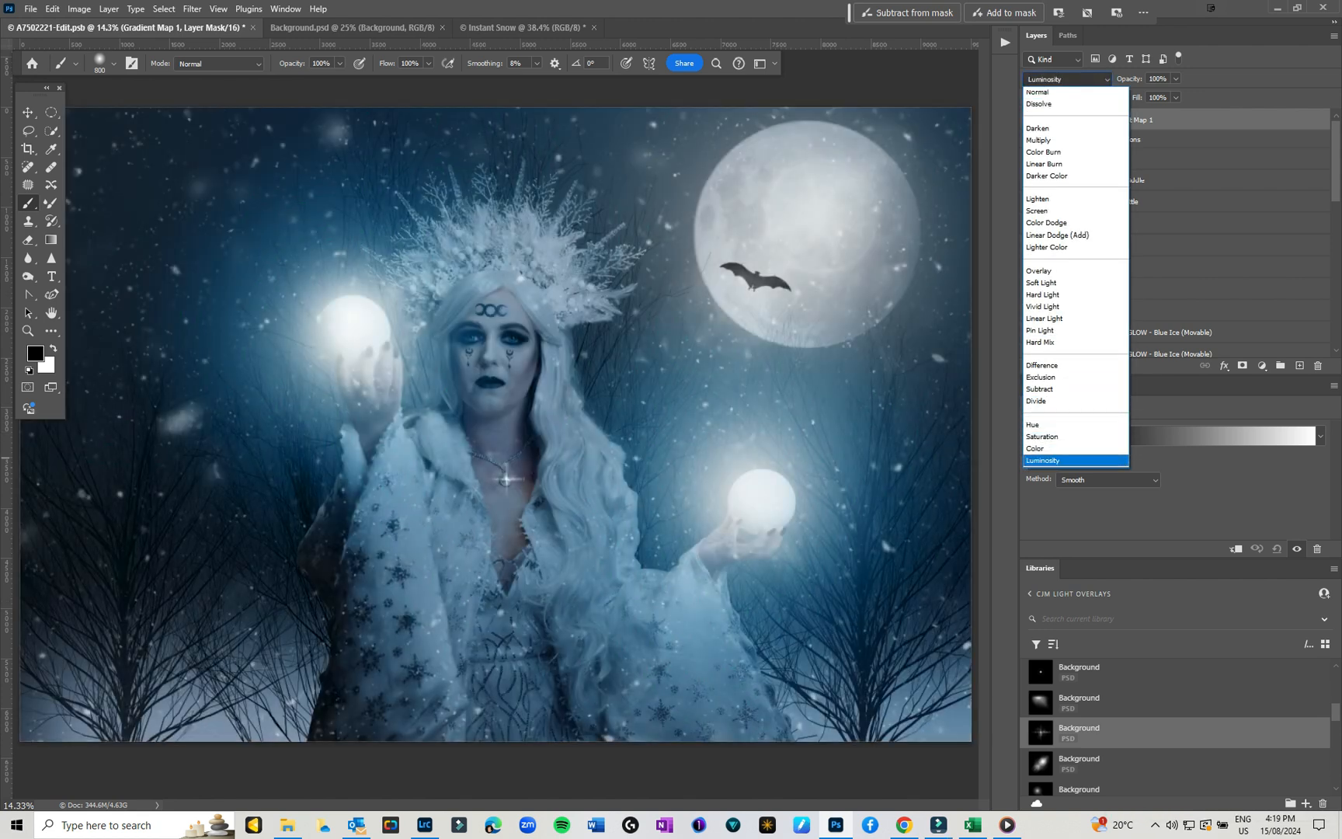
{"action": "key", "text": "Return"}
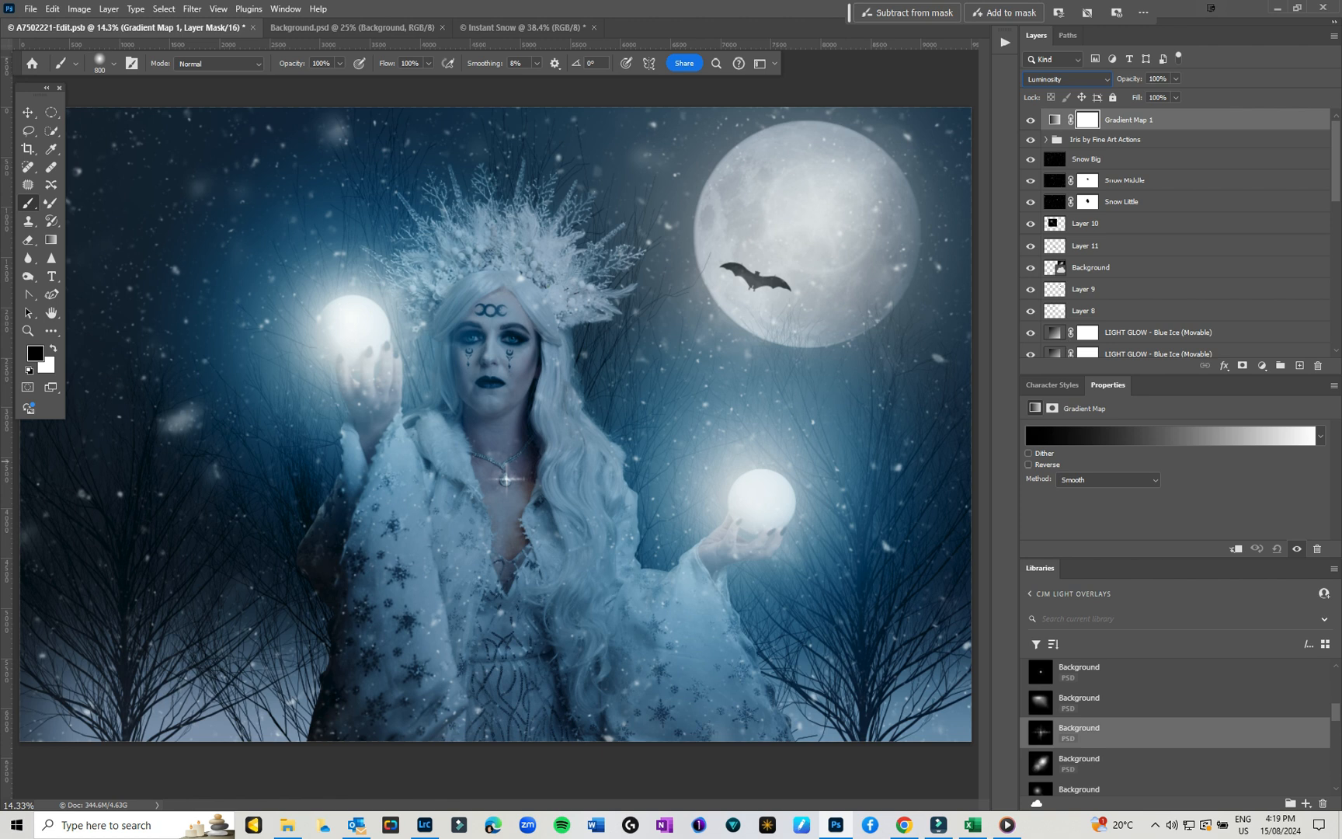
Compare the image with and without the Gradient Map layer and set its opacity to 79%
{"action": "left_click", "coordinate": [1030, 120]}
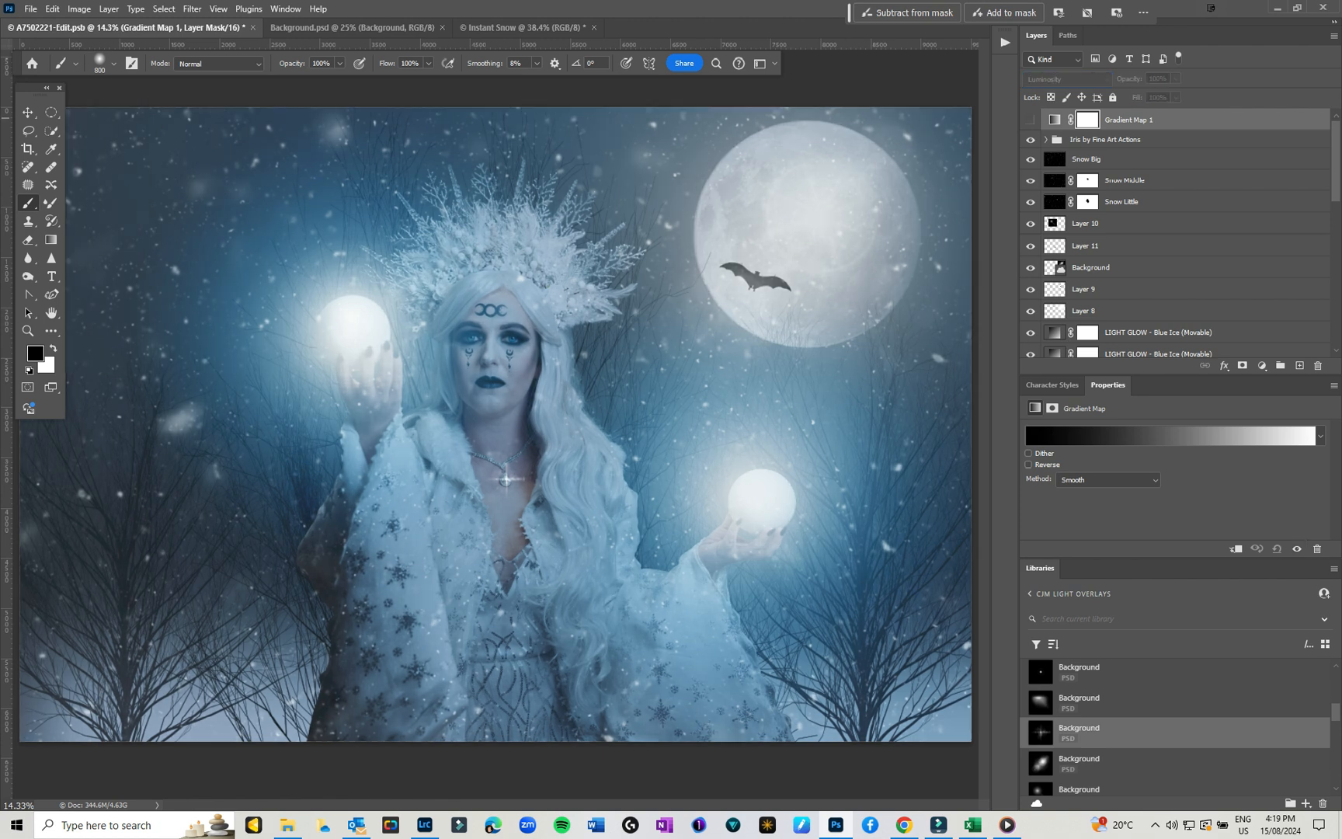
{"action": "left_click", "coordinate": [1298, 548]}
{"action": "left_click", "coordinate": [1176, 79]}
{"action": "left_click_drag", "start_coordinate": [1180, 94], "coordinate": [1163, 94]}
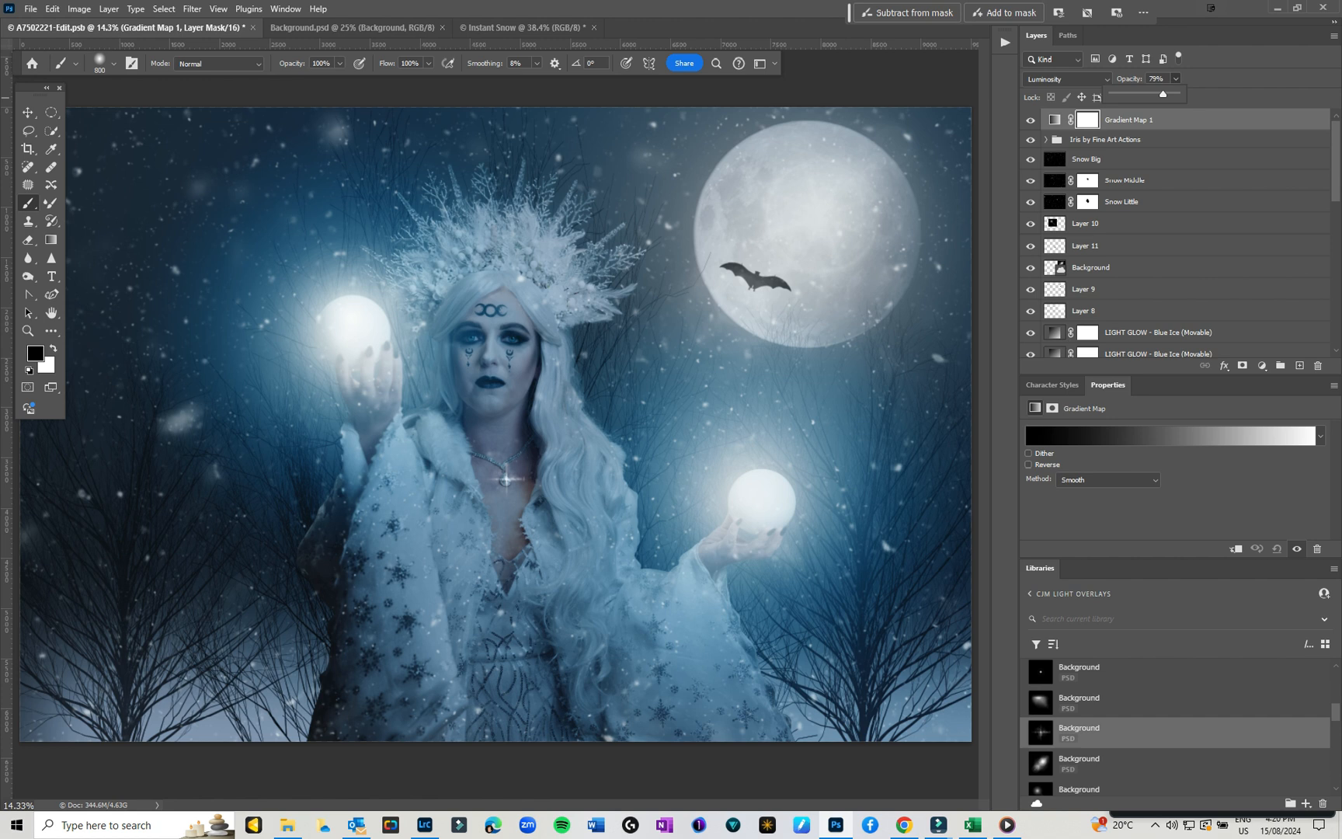
Create a new layer above Layer 10 and paint the face, chest and hair white with a soft 500 px brush
{"action": "left_click", "coordinate": [1156, 223]}
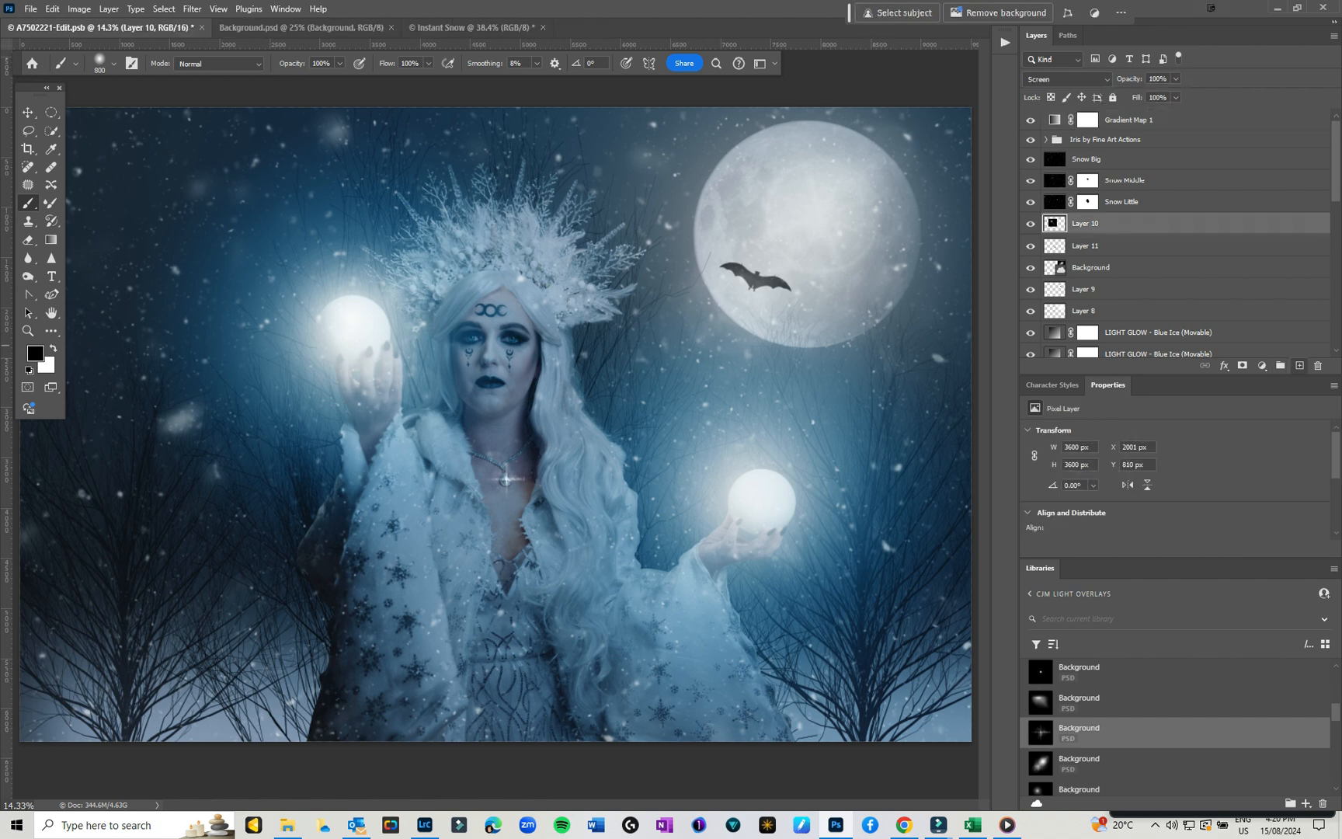
{"action": "left_click", "coordinate": [1300, 365]}
{"action": "key", "text": "x"}
{"action": "key", "text": "bracketleft"}
{"action": "key", "text": "bracketleft"}
{"action": "key", "text": "bracketleft"}
{"action": "mouse_move", "coordinate": [498, 309]}
{"action": "left_mouse_down"}
{"action": "mouse_move", "coordinate": [496, 357]}
{"action": "mouse_move", "coordinate": [460, 353]}
{"action": "mouse_move", "coordinate": [506, 379]}
{"action": "mouse_move", "coordinate": [491, 432]}
{"action": "left_mouse_up"}
{"action": "left_click_drag", "start_coordinate": [506, 482], "coordinate": [505, 568]}
{"action": "left_click_drag", "start_coordinate": [510, 325], "coordinate": [523, 363]}
{"action": "mouse_move", "coordinate": [519, 293]}
{"action": "left_mouse_down"}
{"action": "mouse_move", "coordinate": [567, 405]}
{"action": "mouse_move", "coordinate": [574, 532]}
{"action": "left_mouse_up"}
{"action": "left_click_drag", "start_coordinate": [454, 291], "coordinate": [435, 365]}
Set the white-painted layer's blend mode to Soft Light and its opacity to 37%
{"action": "left_click", "coordinate": [1067, 79]}
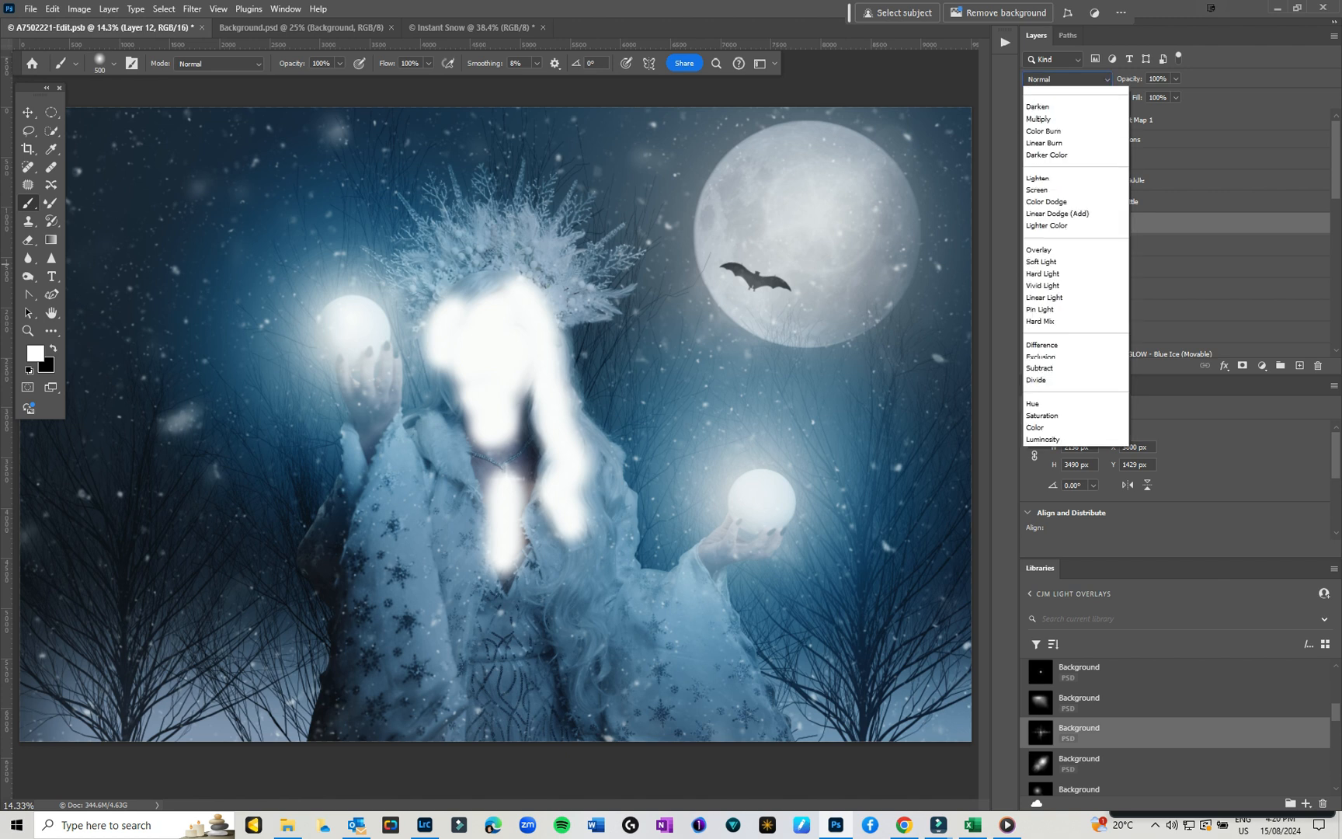
{"action": "key", "text": "Return"}
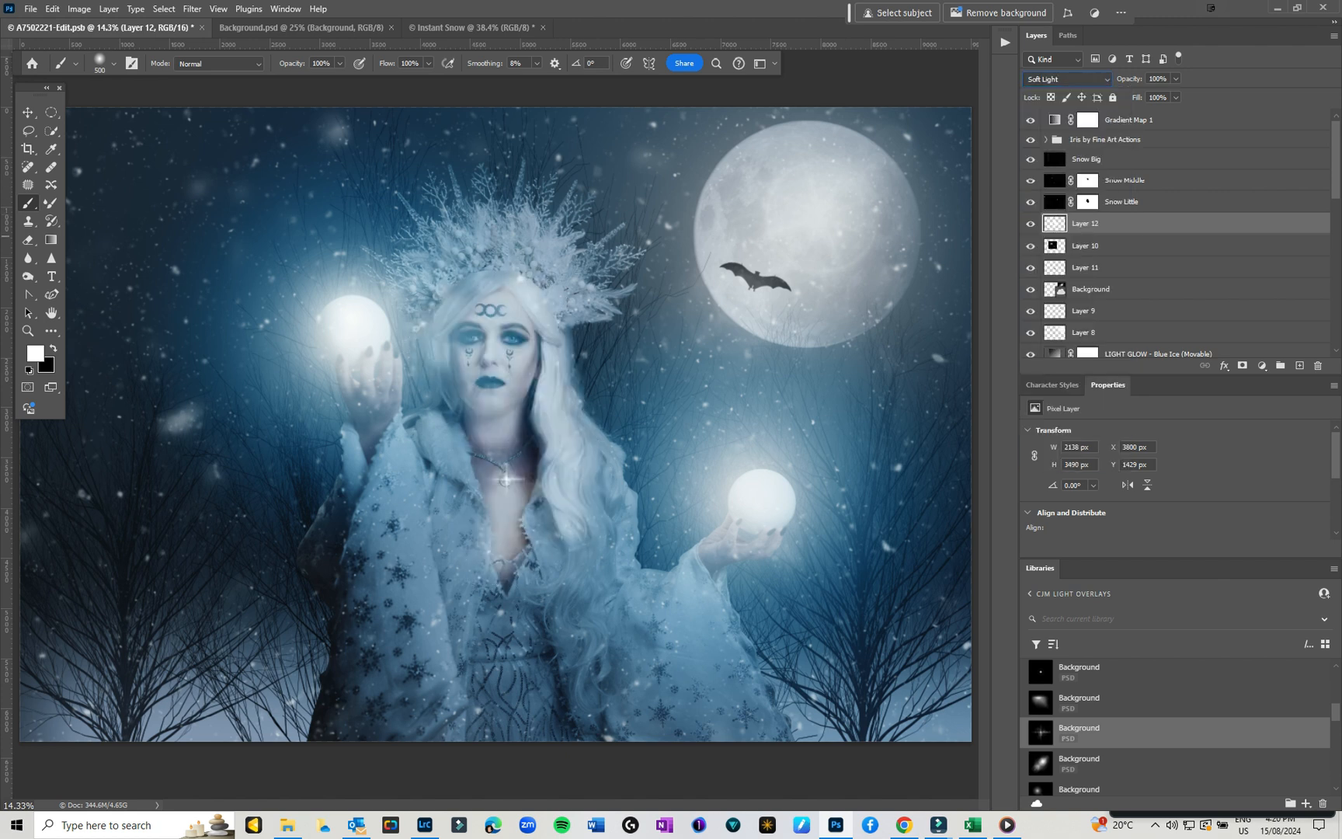
{"action": "left_click", "coordinate": [1176, 78]}
{"action": "mouse_move", "coordinate": [1180, 94]}
{"action": "left_mouse_down"}
{"action": "mouse_move", "coordinate": [1119, 94]}
{"action": "mouse_move", "coordinate": [1136, 94]}
{"action": "left_mouse_up"}
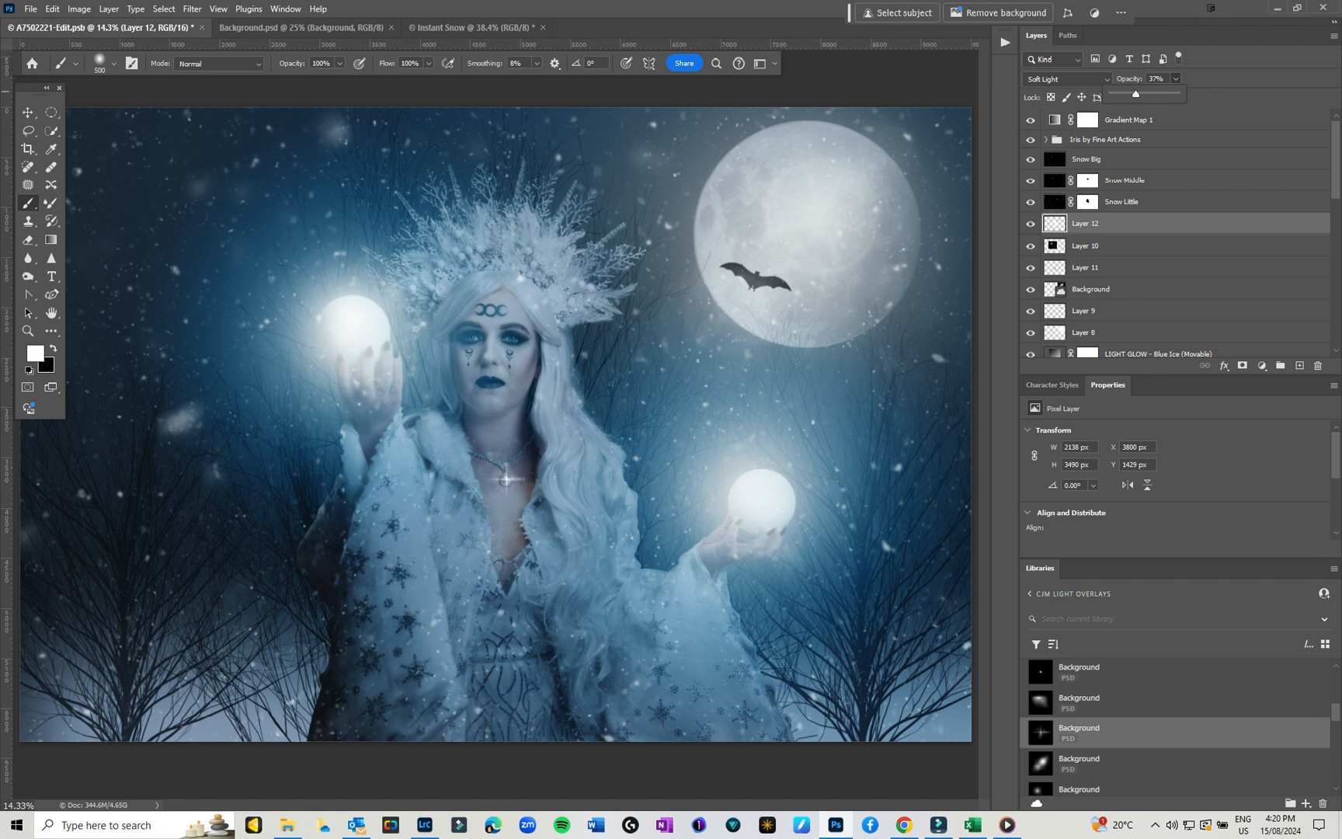
Toggle Layer 11 off and on, and hide Layer 9 to check which elements these layers hold
{"action": "left_click", "coordinate": [1031, 268]}
{"action": "left_click", "coordinate": [1031, 268]}
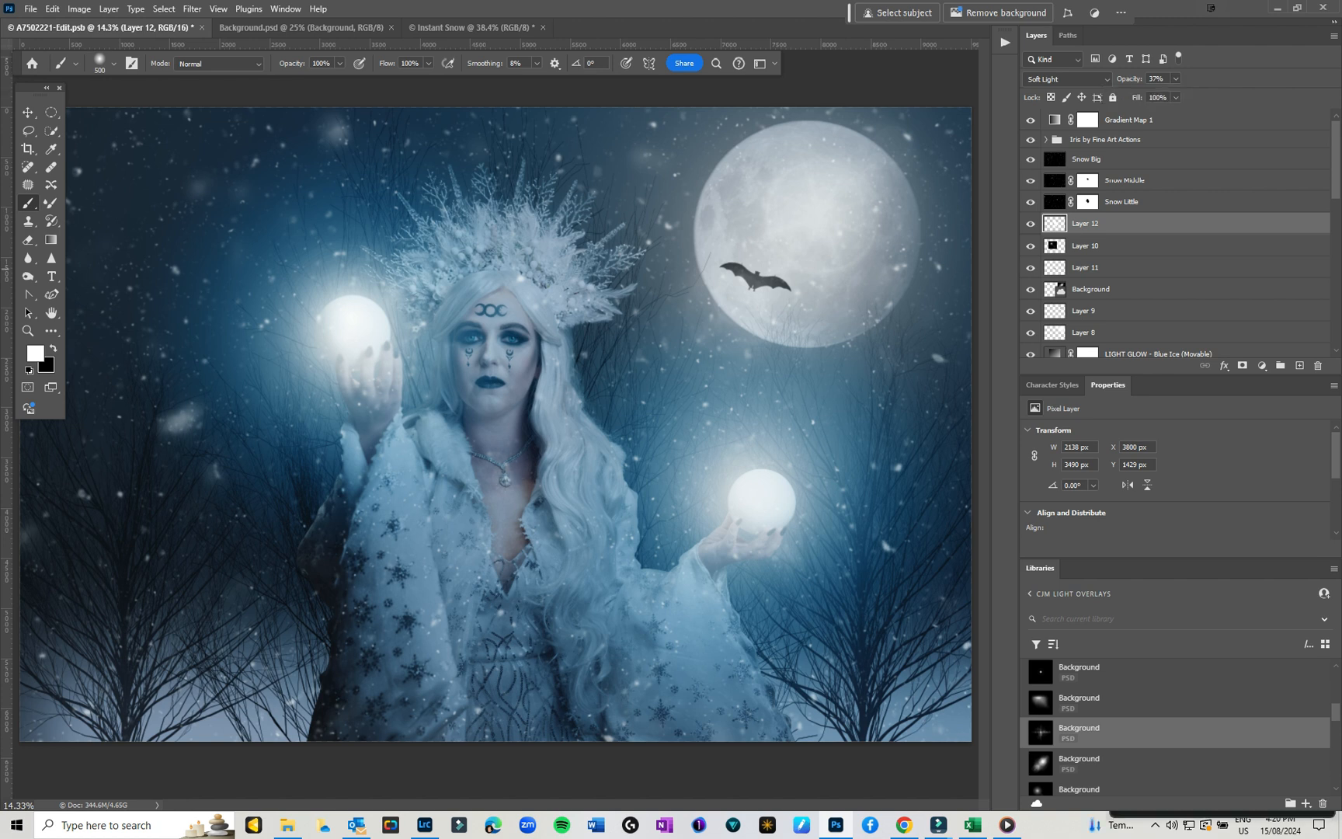
{"action": "left_click", "coordinate": [1031, 311]}
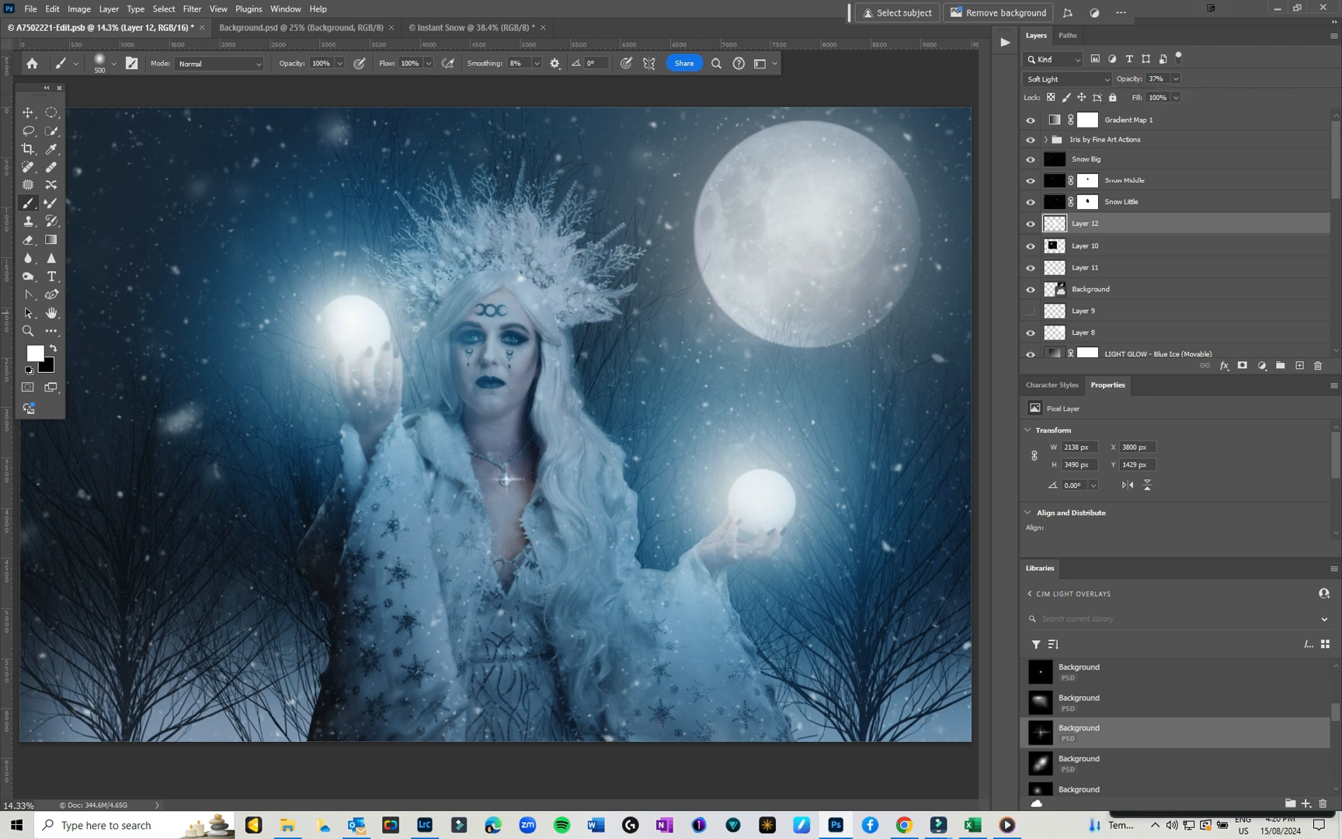